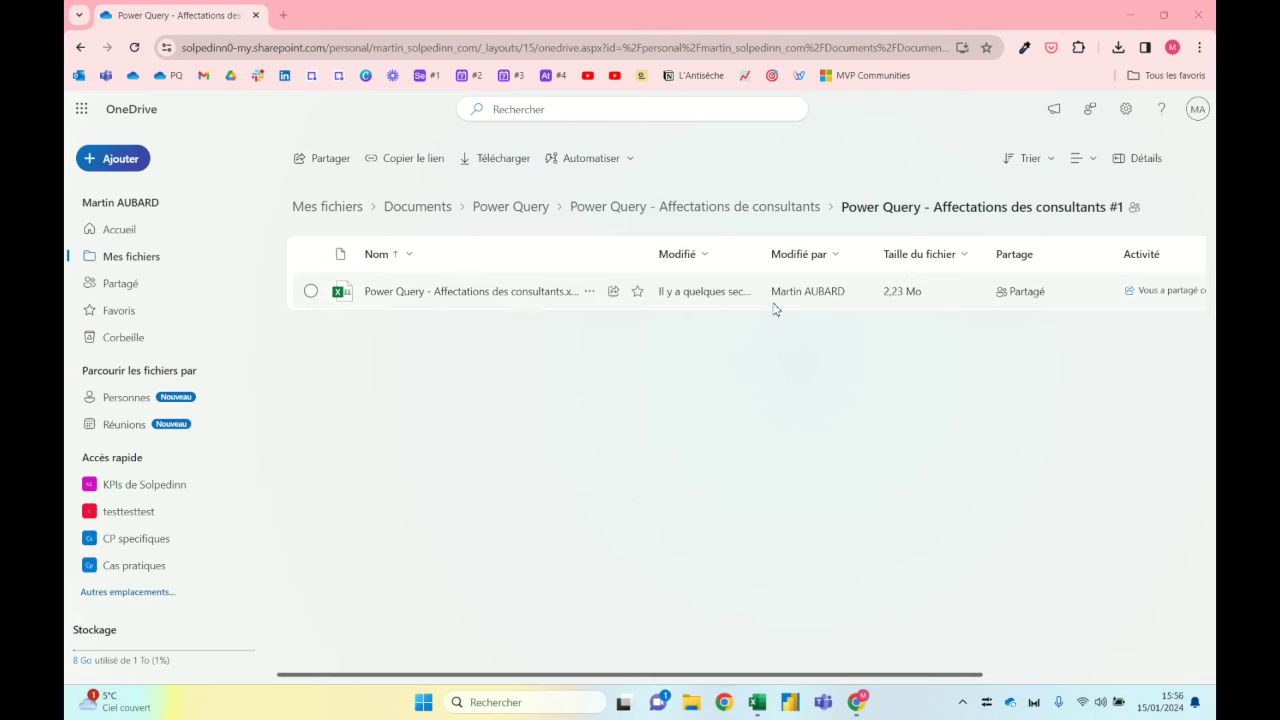
Step: Open the 'Power Query - Affectations des consultants' workbook from Mes fichiers in Excel for the web
{"action": "mouse_move", "coordinate": [545, 300]}
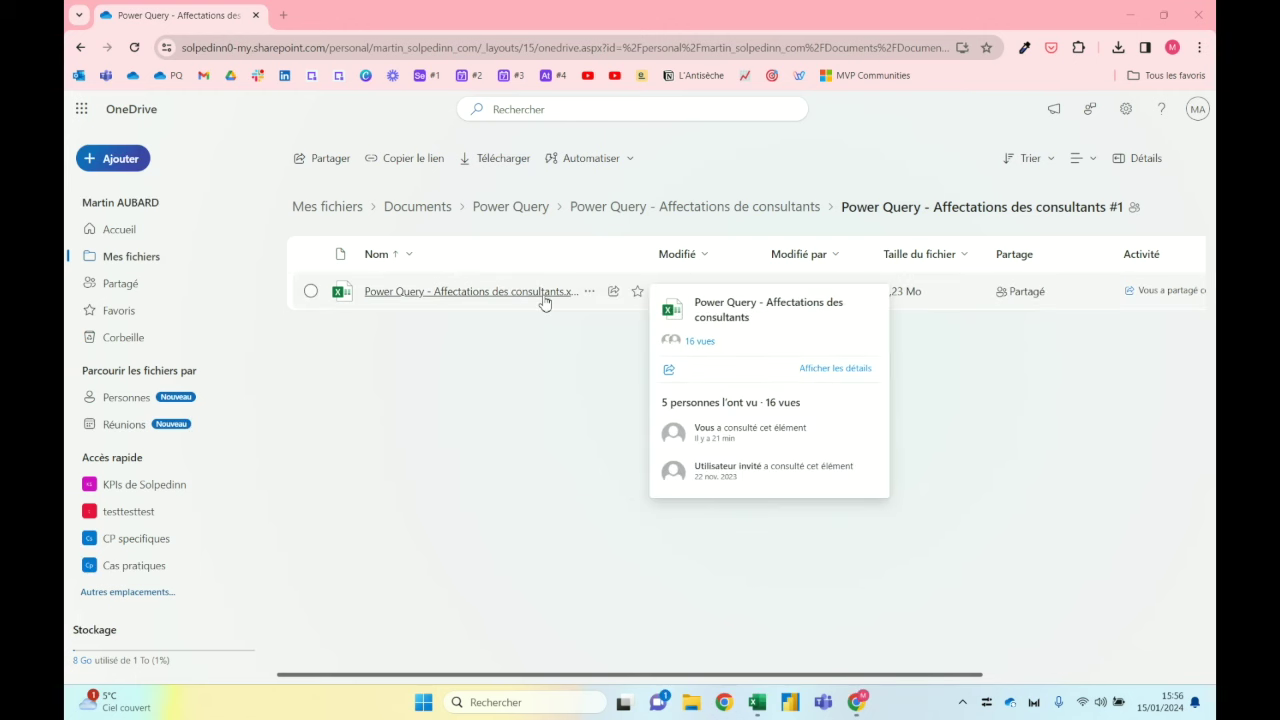
{"action": "left_click", "coordinate": [544, 300]}
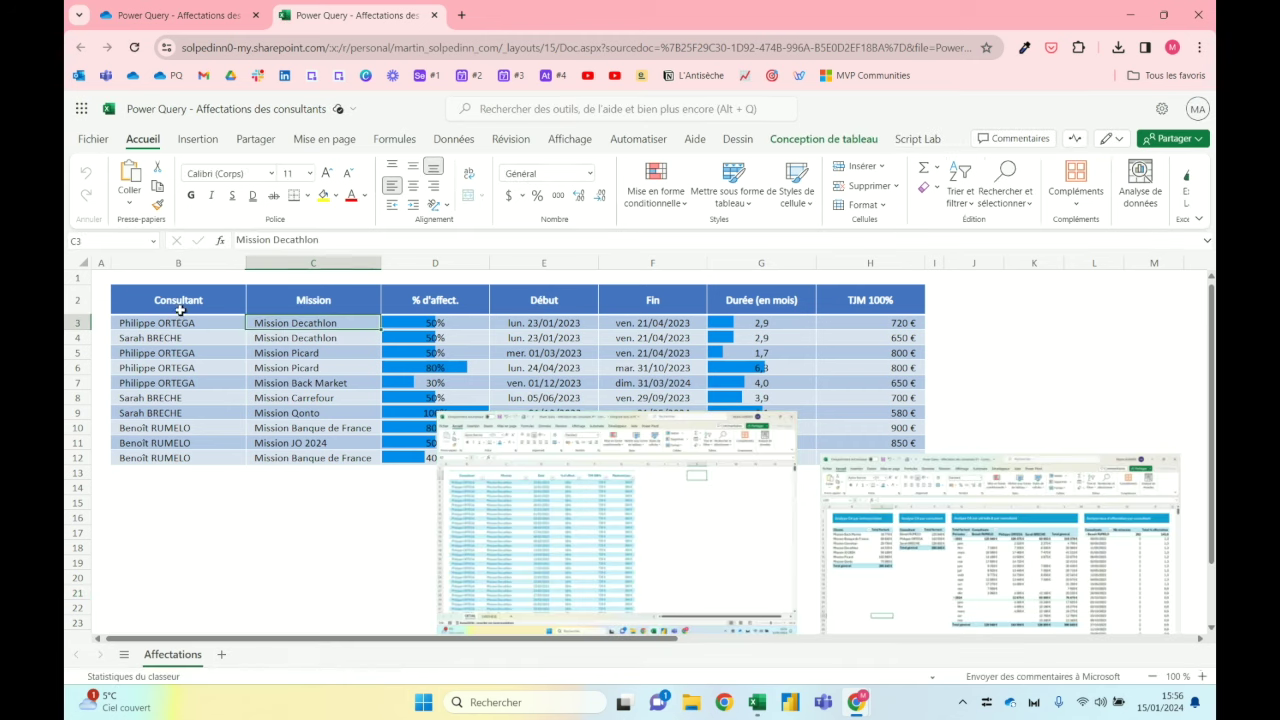
{"action": "left_click", "coordinate": [571, 322]}
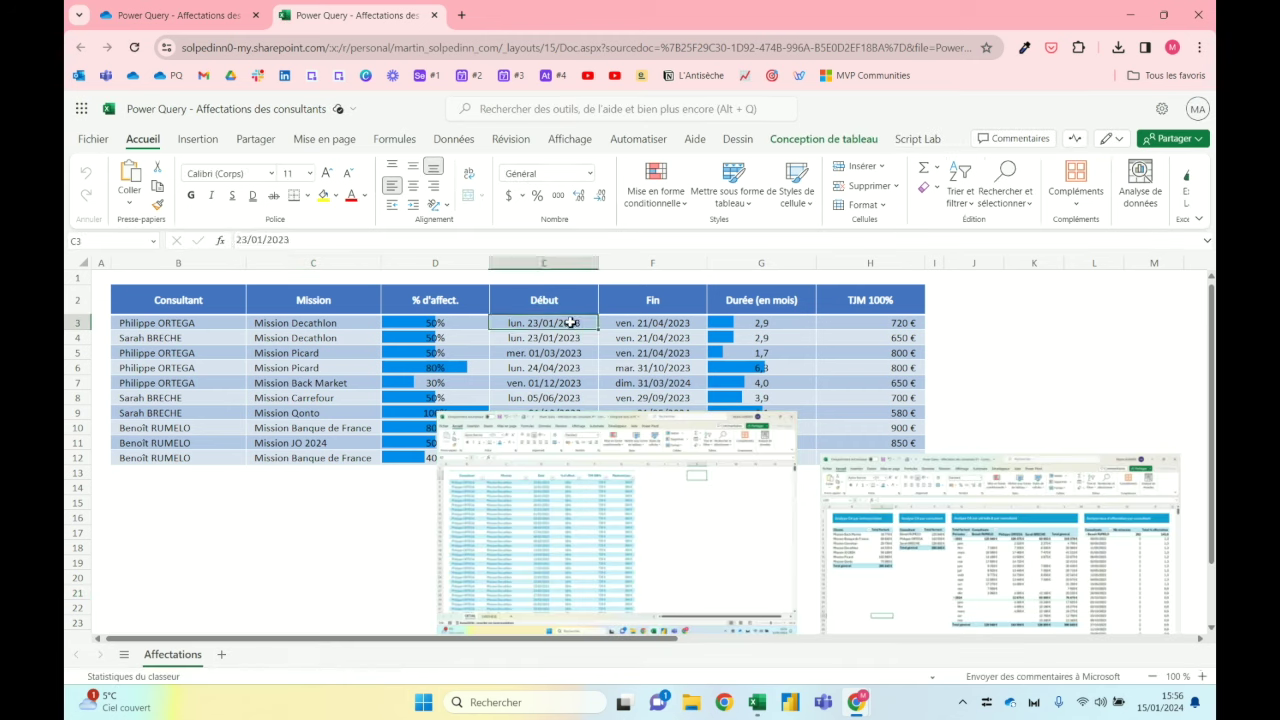
{"action": "left_click", "coordinate": [650, 320]}
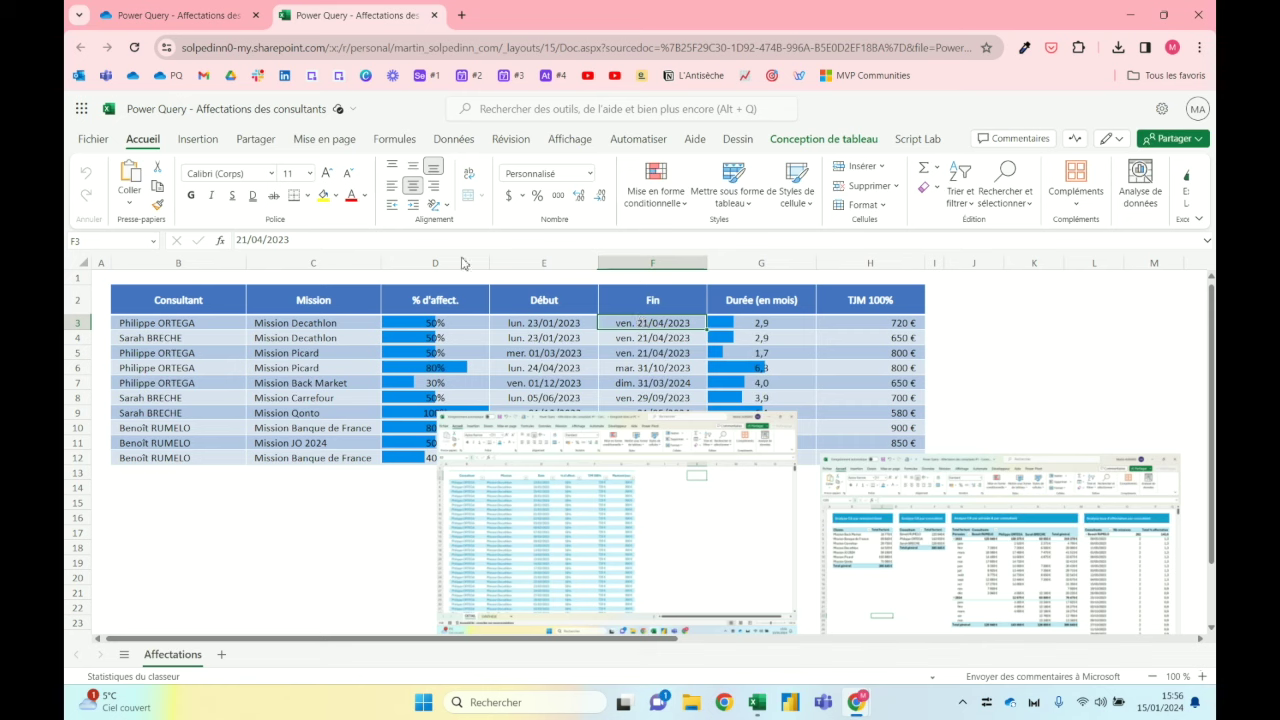
{"action": "left_click", "coordinate": [350, 325]}
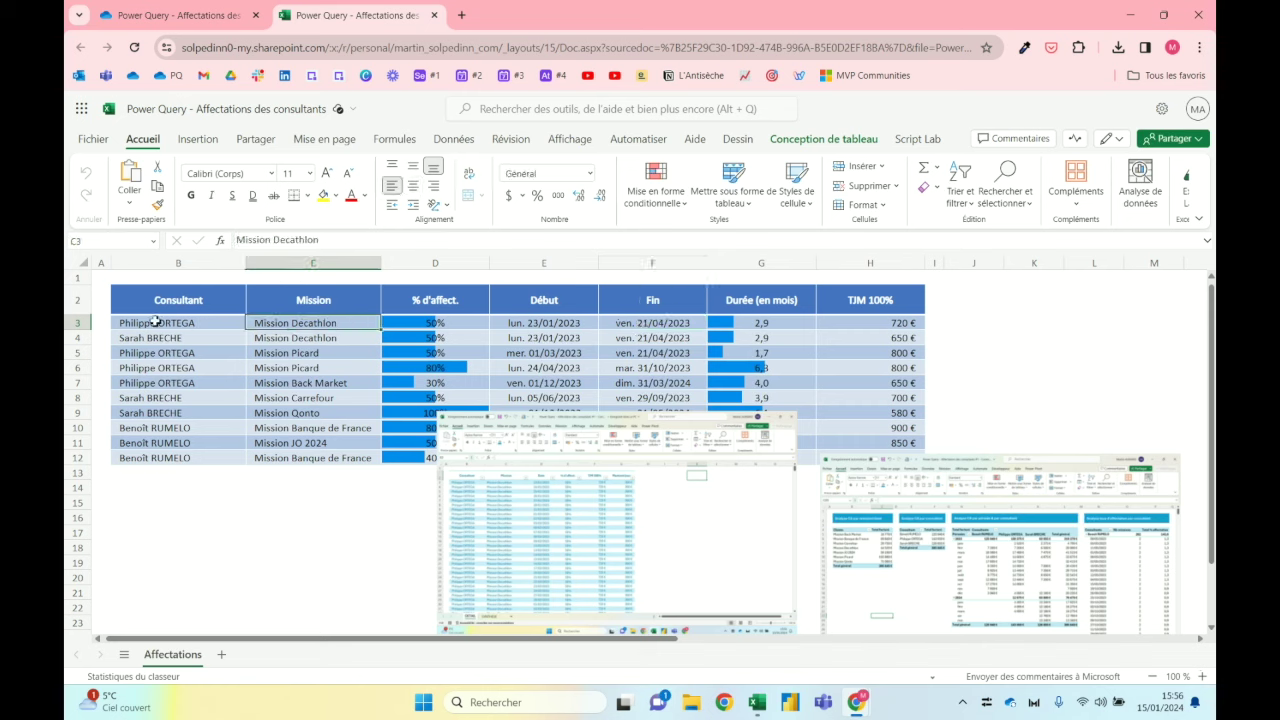
{"action": "left_click", "coordinate": [222, 327]}
{"action": "left_click", "coordinate": [291, 320]}
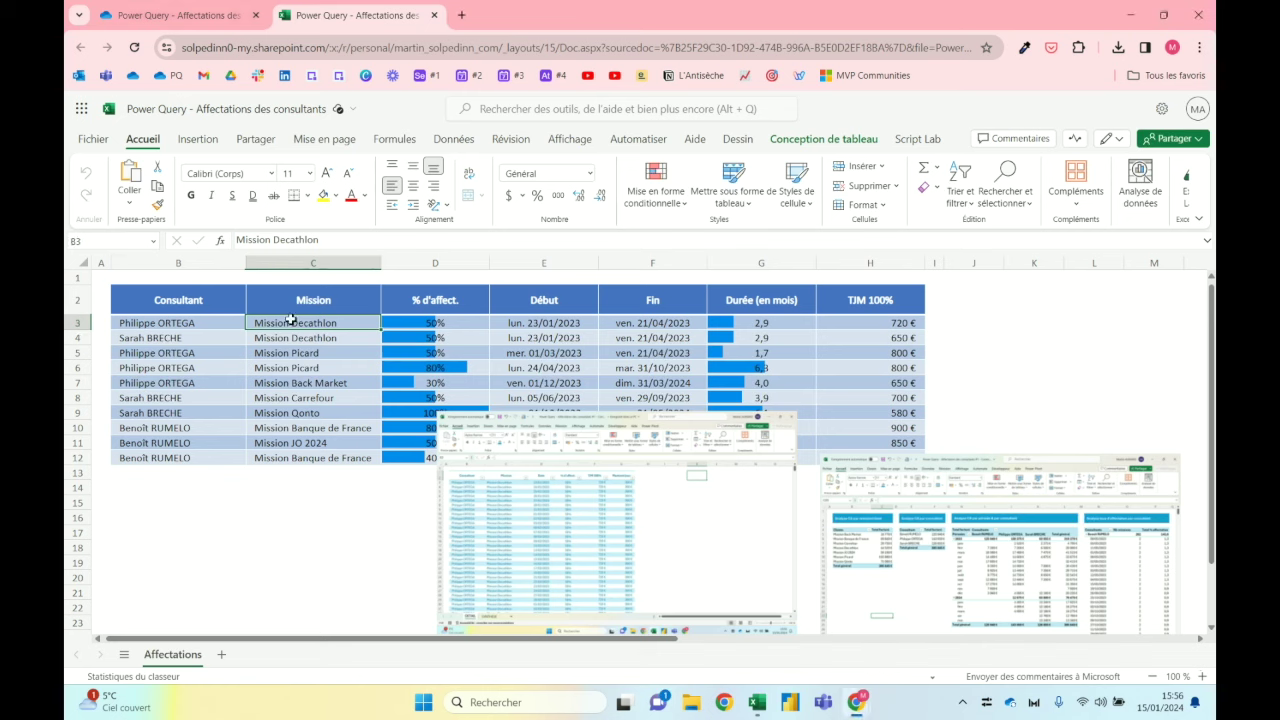
{"action": "left_click", "coordinate": [457, 318]}
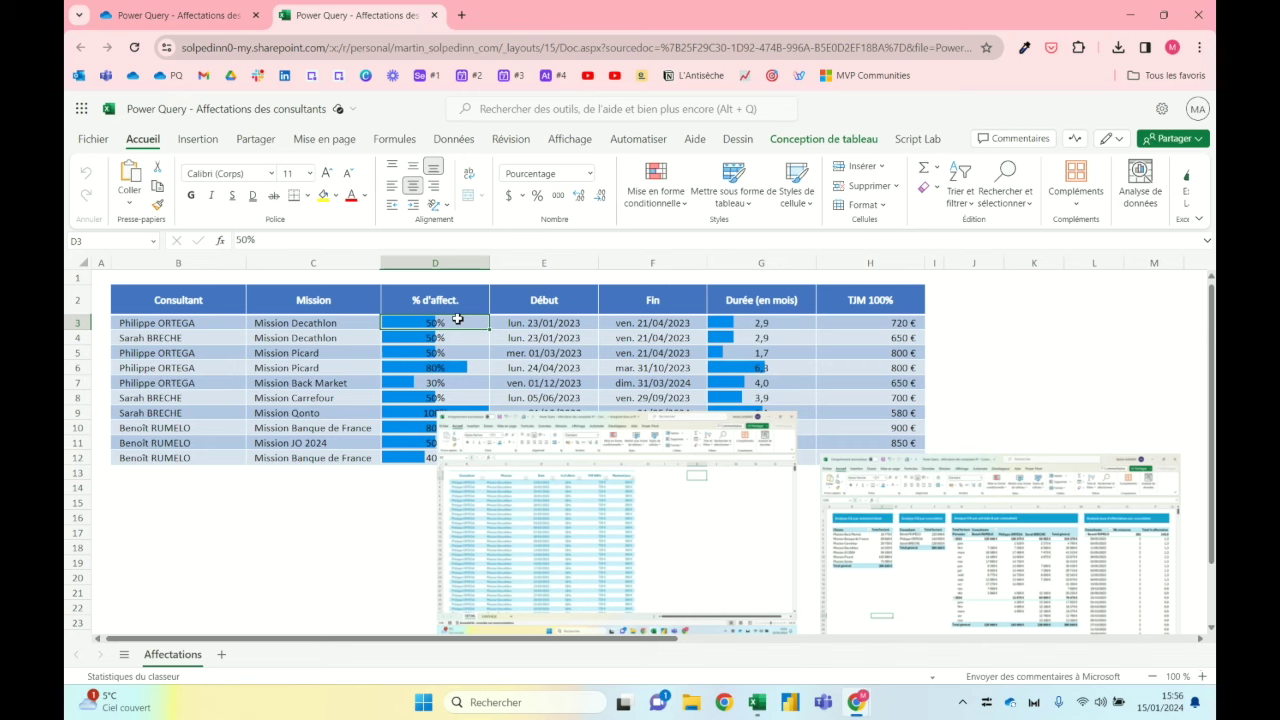
{"action": "left_click", "coordinate": [912, 328]}
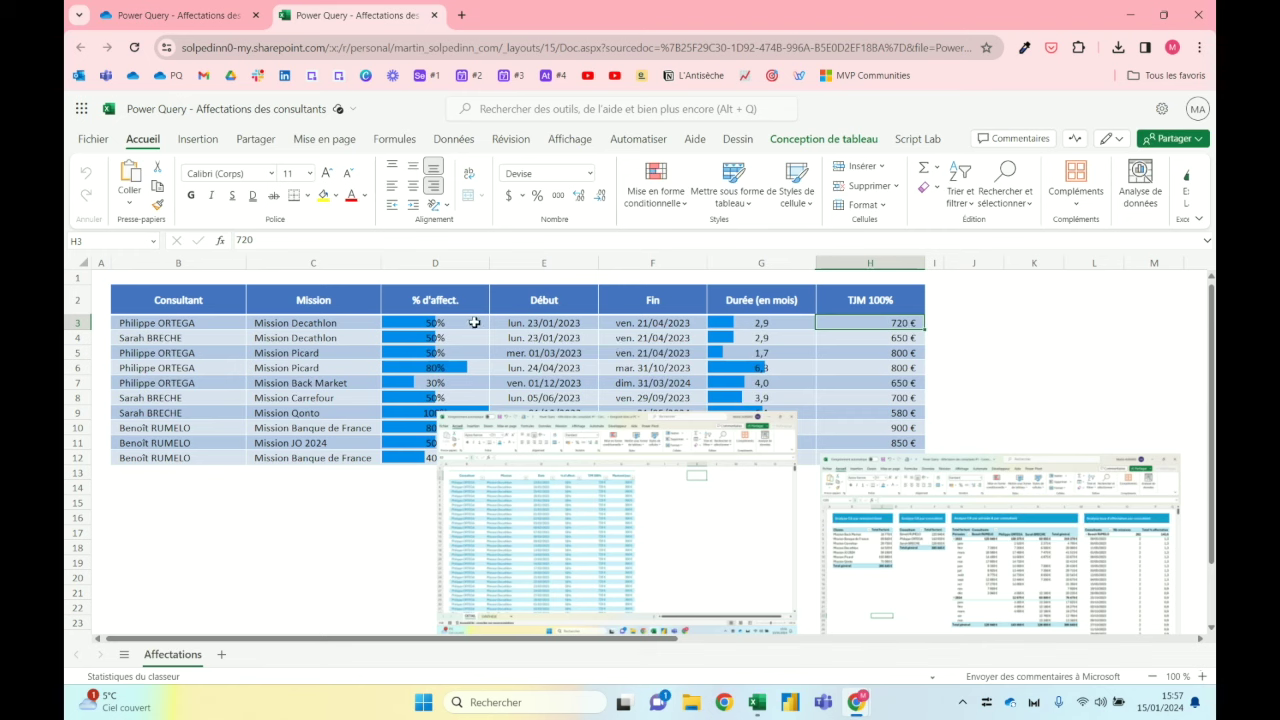
{"action": "left_click", "coordinate": [887, 524]}
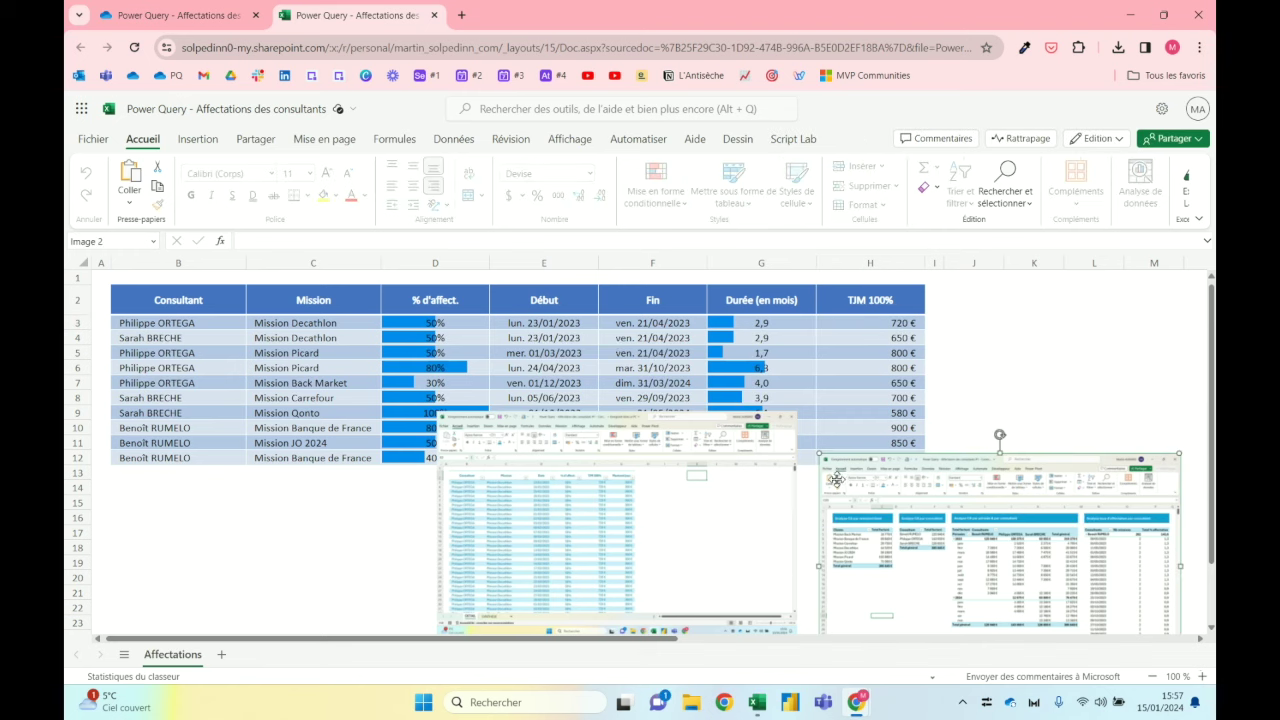
{"action": "left_click_drag", "start_coordinate": [816, 452], "coordinate": [546, 282]}
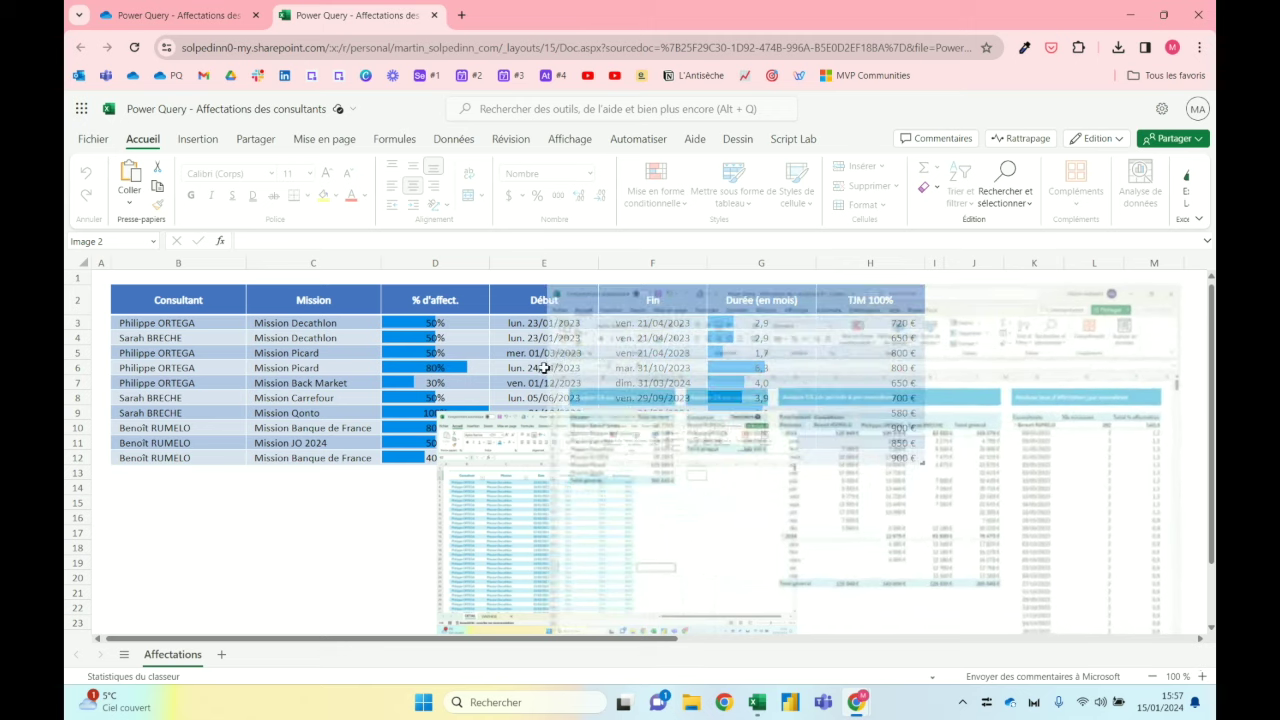
{"action": "scroll", "coordinate": [678, 468], "scroll_direction": "down", "scroll_amount": 2}
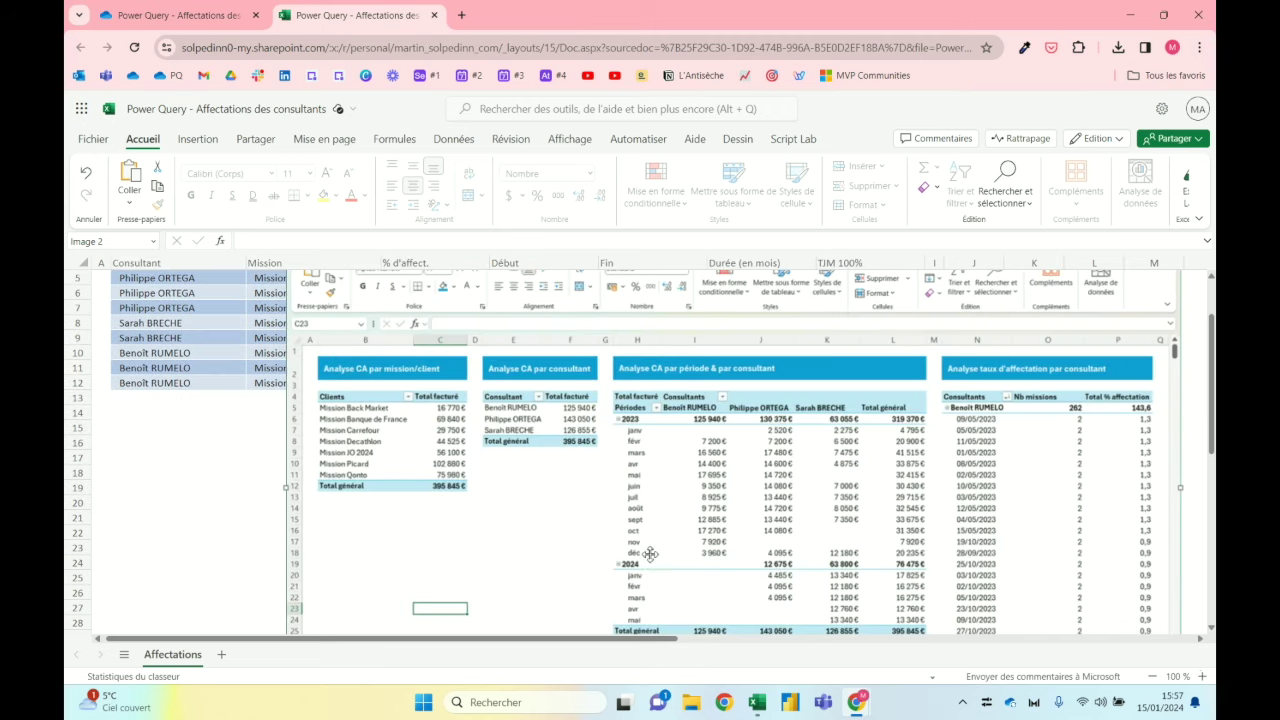
{"action": "scroll", "coordinate": [343, 487], "scroll_direction": "up", "scroll_amount": 2}
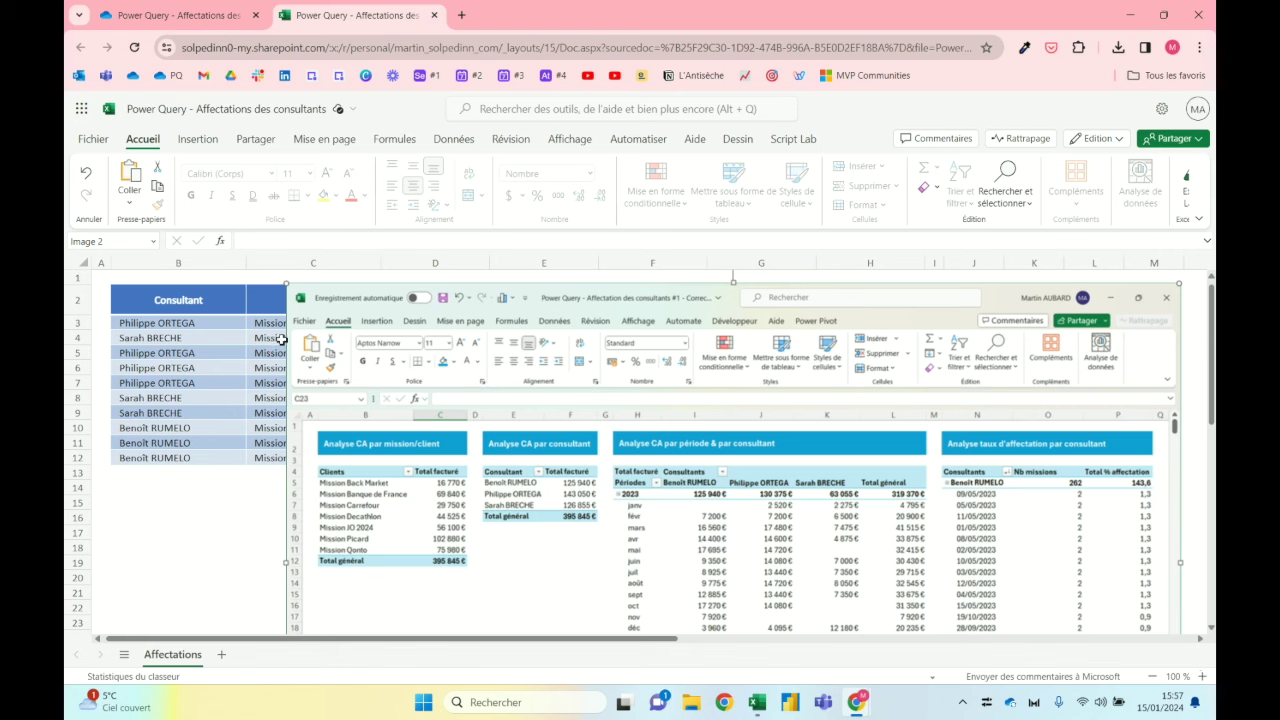
{"action": "scroll", "coordinate": [403, 508], "scroll_direction": "down", "scroll_amount": 2}
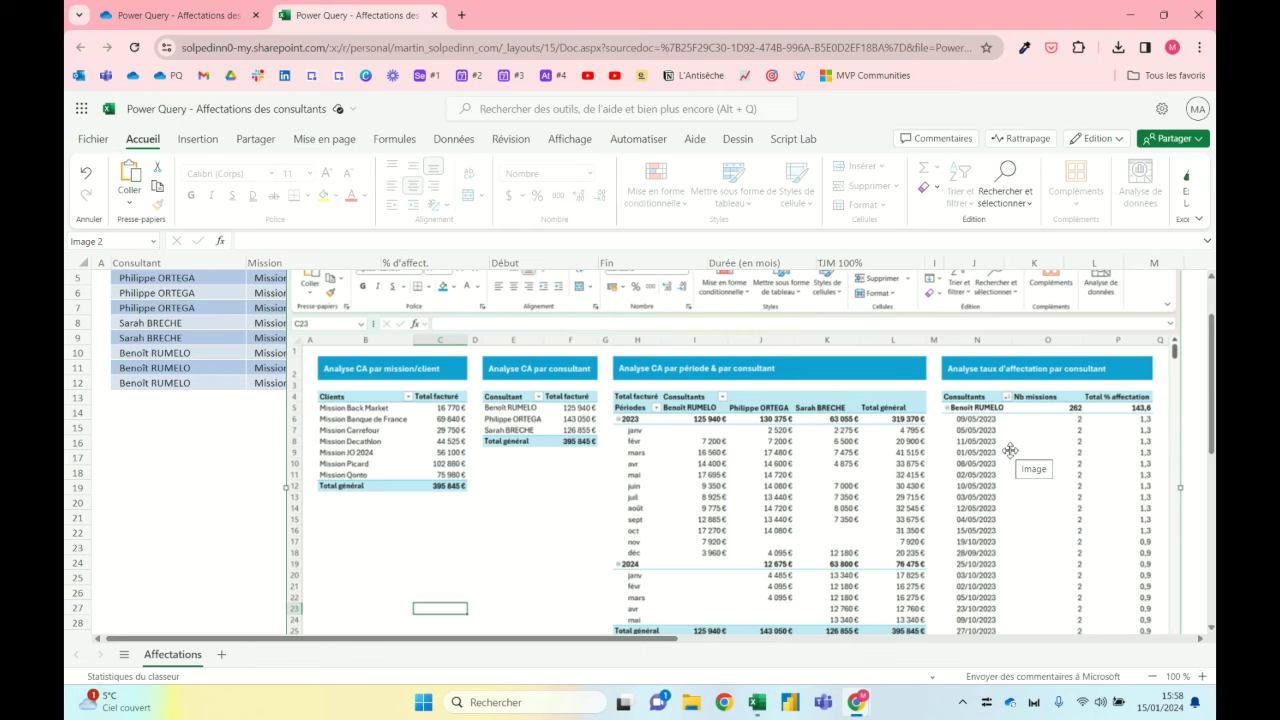
{"action": "scroll", "coordinate": [1010, 450], "scroll_direction": "up", "scroll_amount": 2}
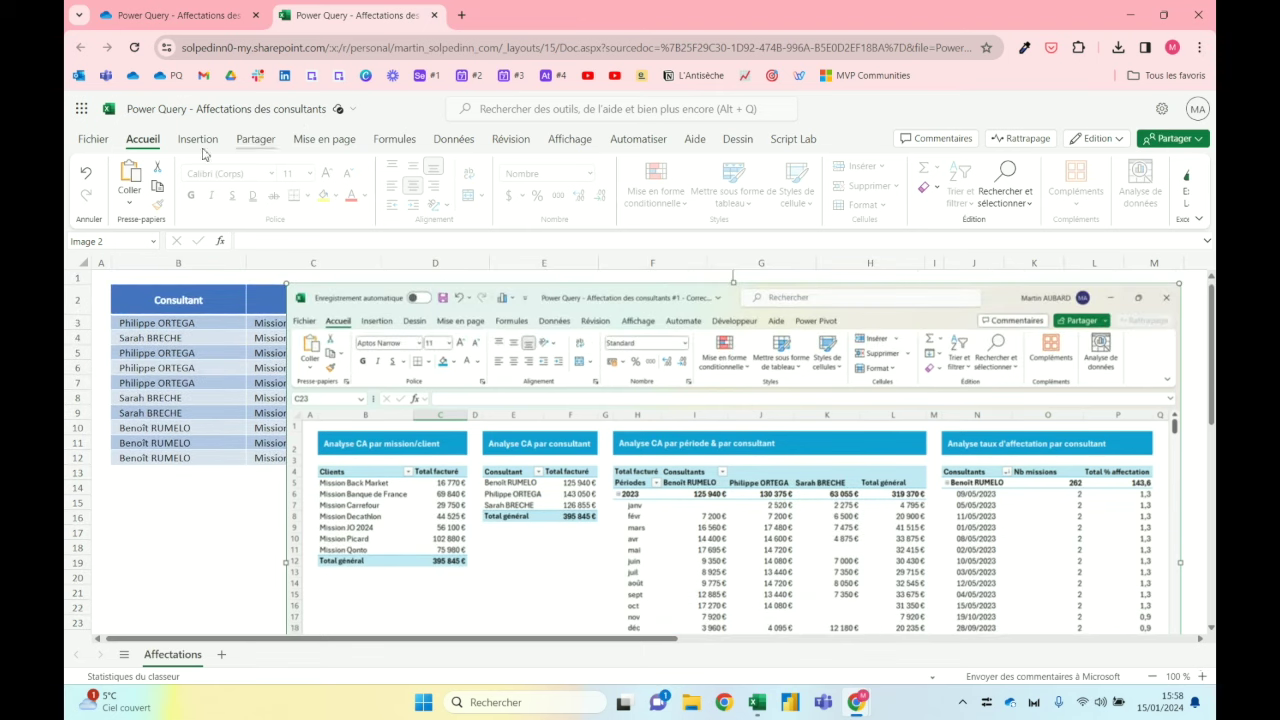
{"action": "left_click", "coordinate": [83, 178]}
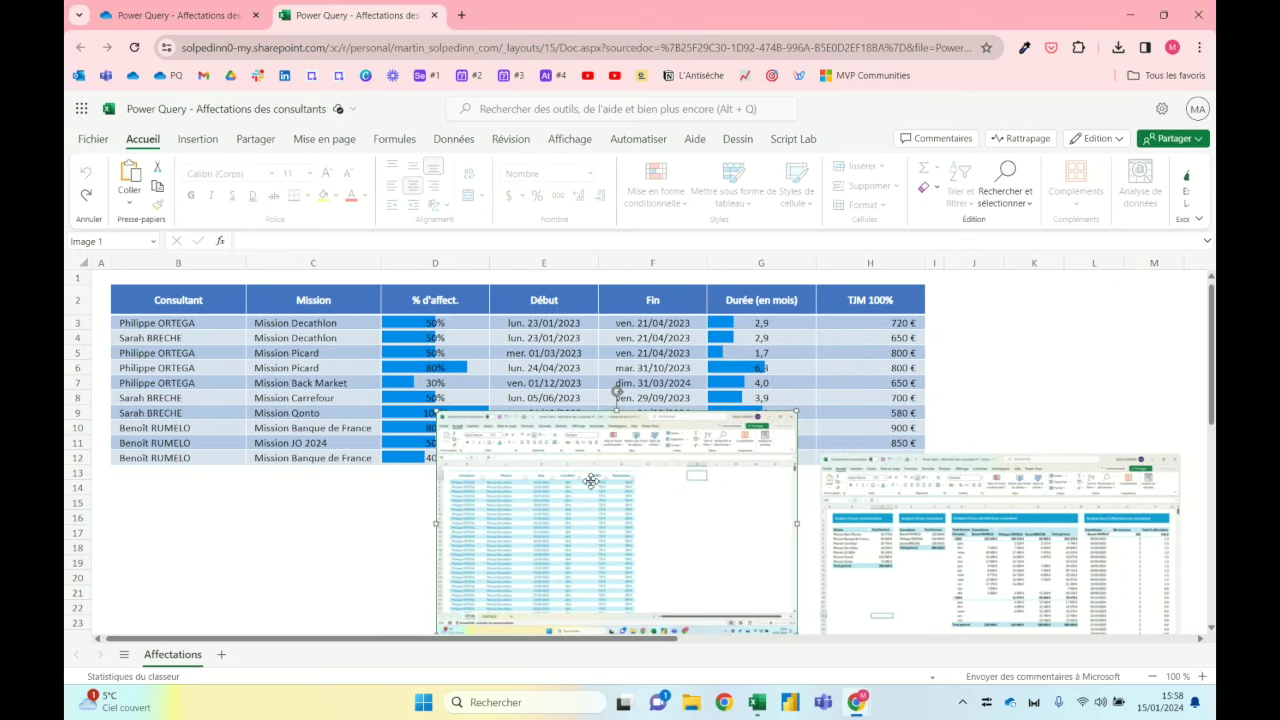
{"action": "scroll", "coordinate": [591, 481], "scroll_direction": "down", "scroll_amount": 5}
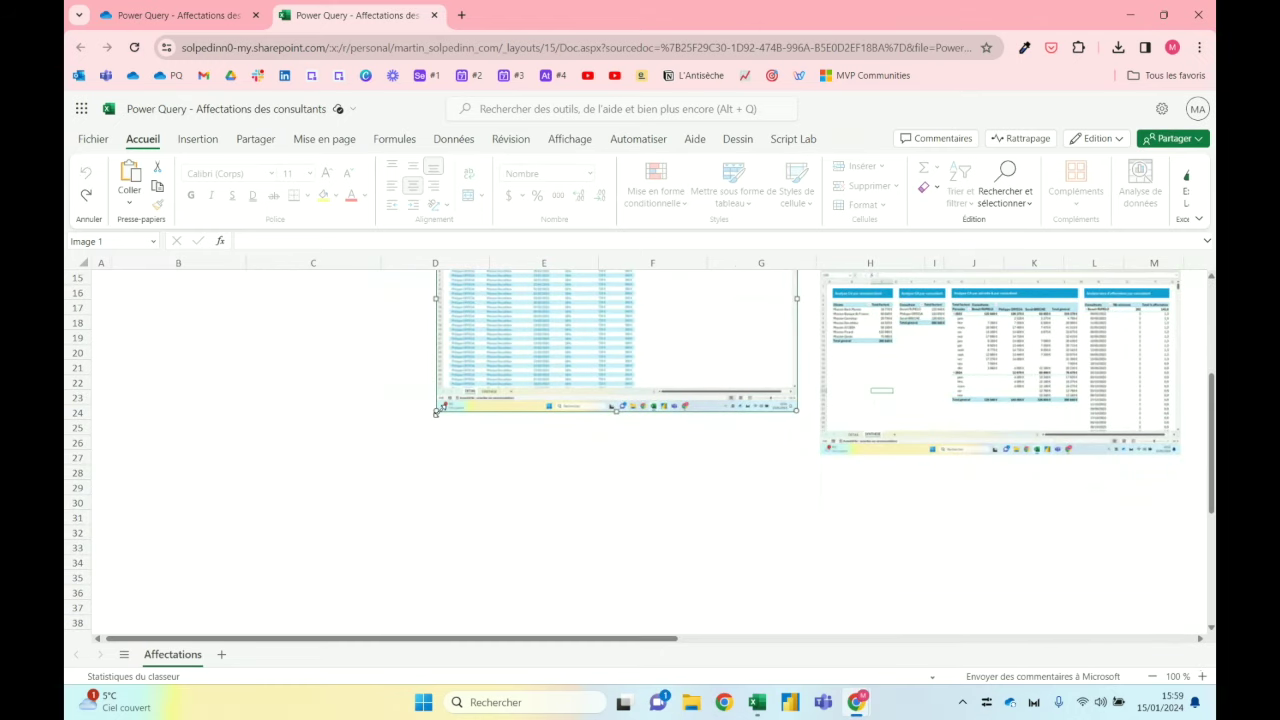
{"action": "left_click_drag", "start_coordinate": [437, 412], "coordinate": [179, 571]}
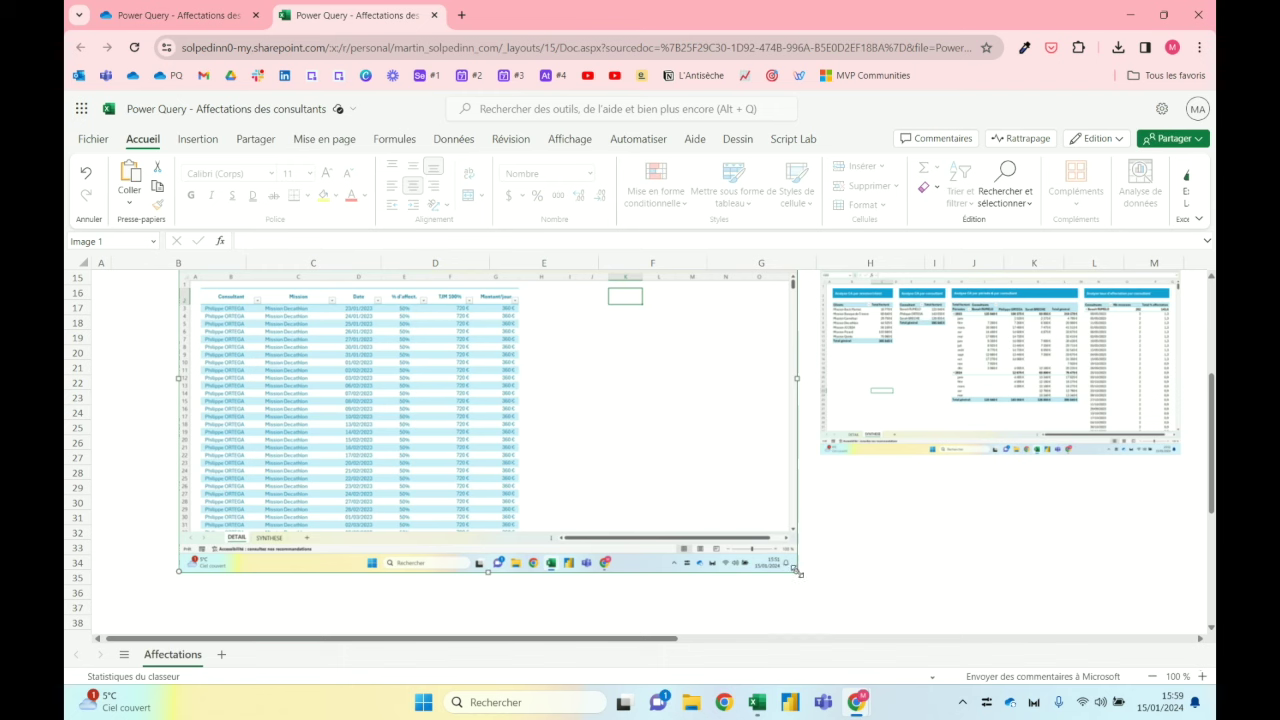
{"action": "mouse_move", "coordinate": [800, 573]}
{"action": "left_mouse_down"}
{"action": "mouse_move", "coordinate": [950, 668]}
{"action": "mouse_move", "coordinate": [970, 653]}
{"action": "mouse_move", "coordinate": [963, 626]}
{"action": "left_mouse_up"}
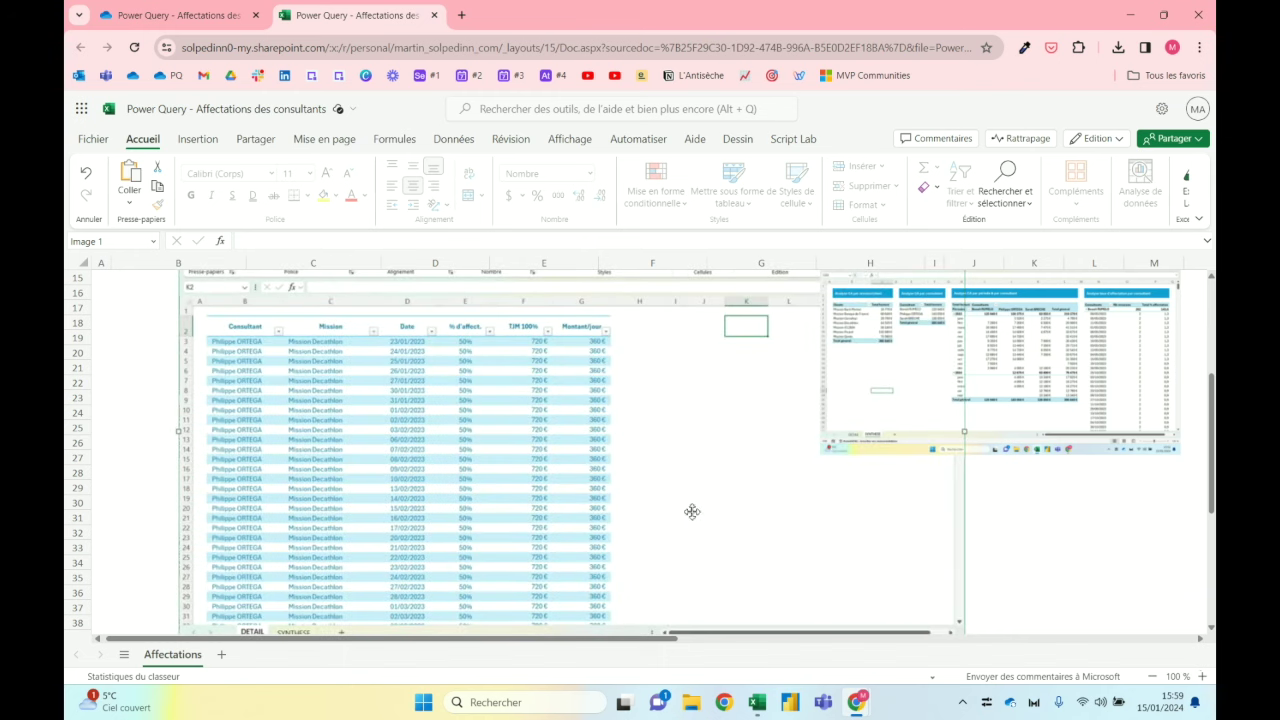
{"action": "scroll", "coordinate": [340, 397], "scroll_direction": "up", "scroll_amount": 3}
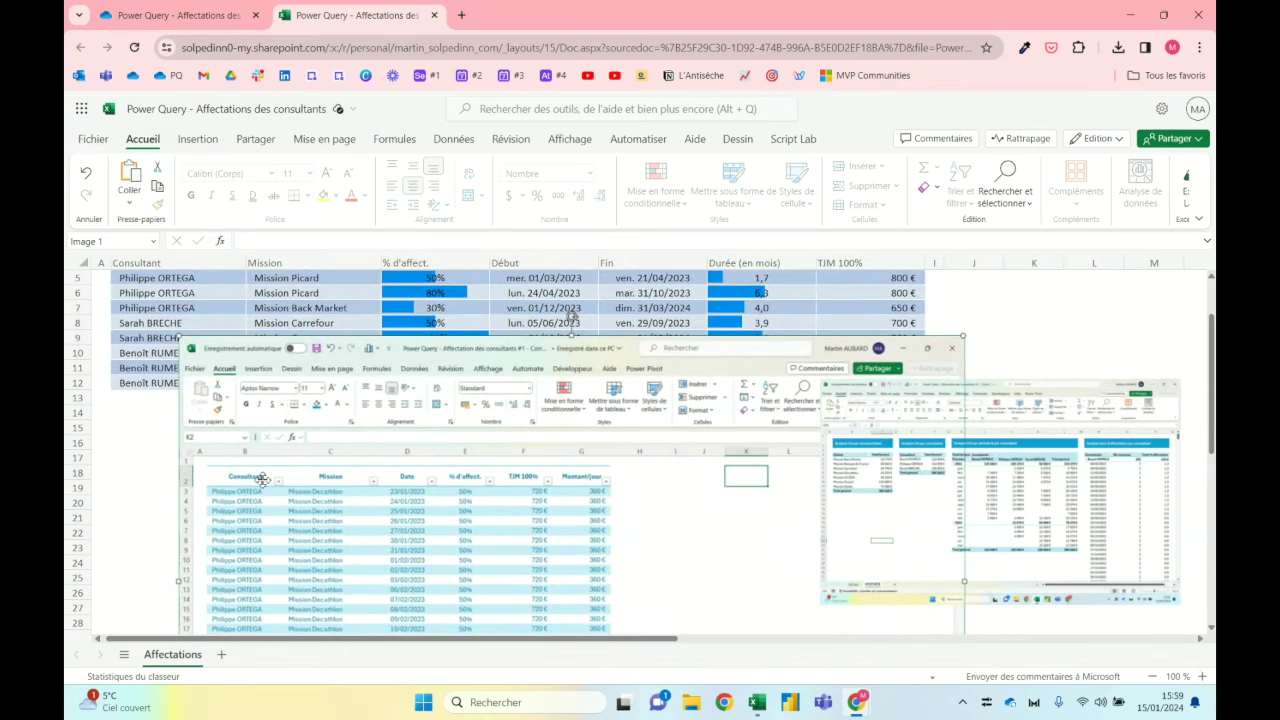
{"action": "scroll", "coordinate": [164, 318], "scroll_direction": "up", "scroll_amount": 2}
{"action": "left_click_drag", "start_coordinate": [148, 460], "coordinate": [151, 324]}
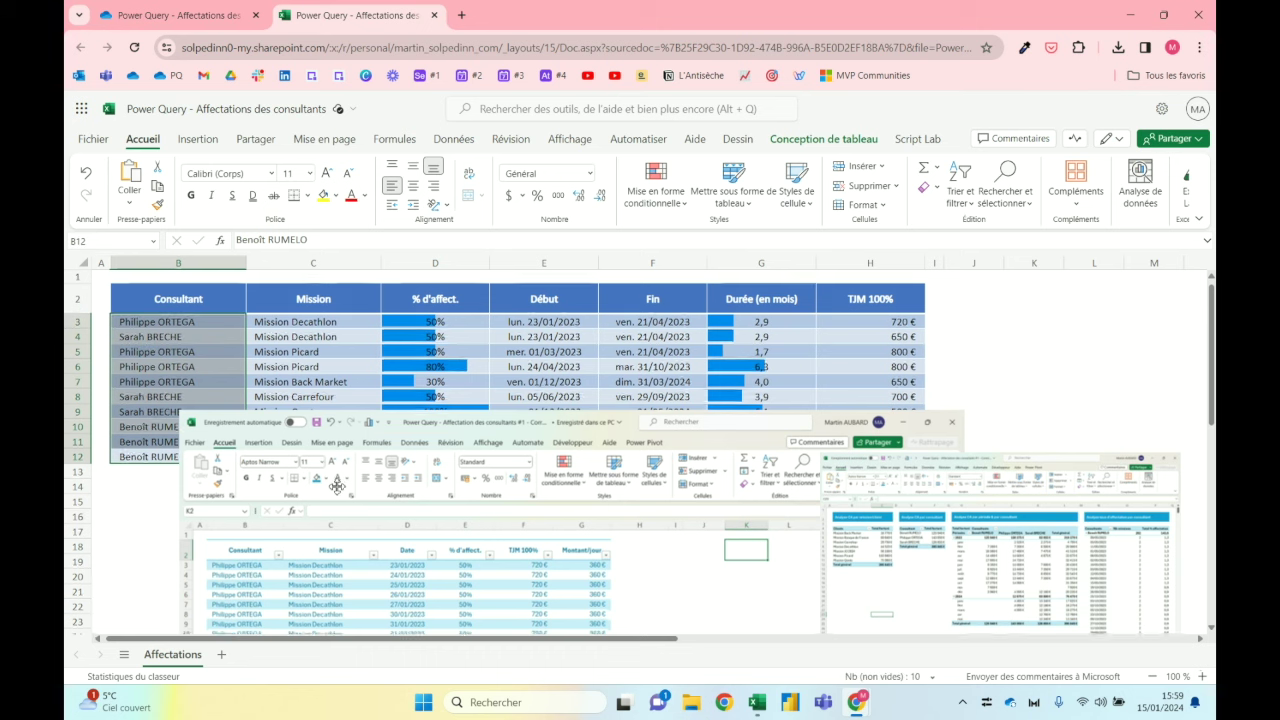
{"action": "scroll", "coordinate": [337, 487], "scroll_direction": "down", "scroll_amount": 7}
{"action": "scroll", "coordinate": [300, 440], "scroll_direction": "up", "scroll_amount": 3}
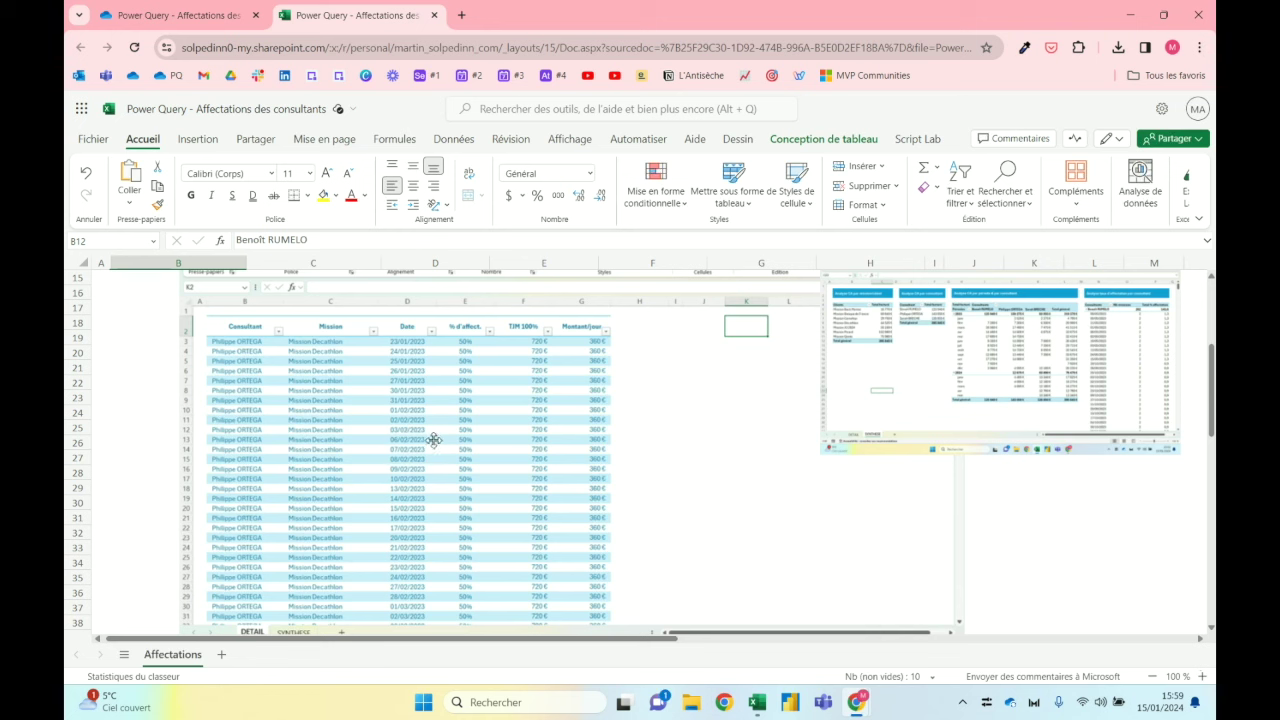
{"action": "scroll", "coordinate": [434, 440], "scroll_direction": "up", "scroll_amount": 2}
{"action": "scroll", "coordinate": [359, 338], "scroll_direction": "up", "scroll_amount": 3}
{"action": "scroll", "coordinate": [296, 343], "scroll_direction": "up", "scroll_amount": 2}
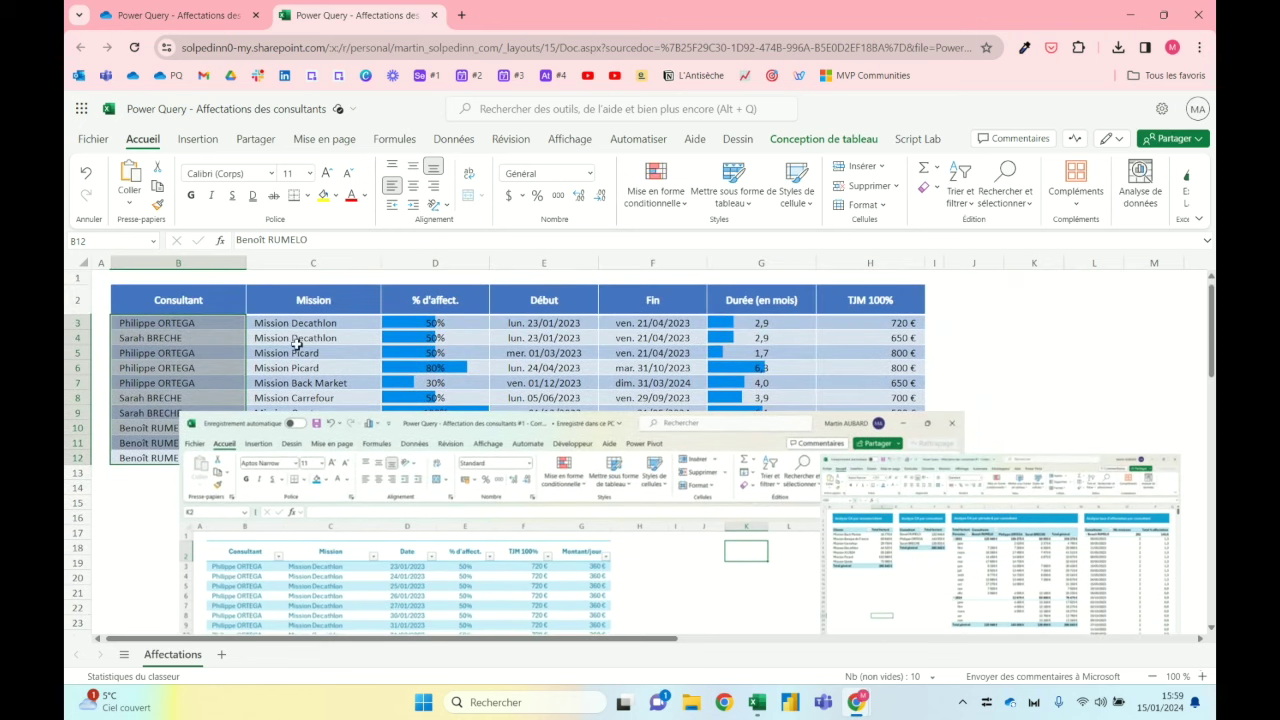
{"action": "left_click", "coordinate": [566, 320]}
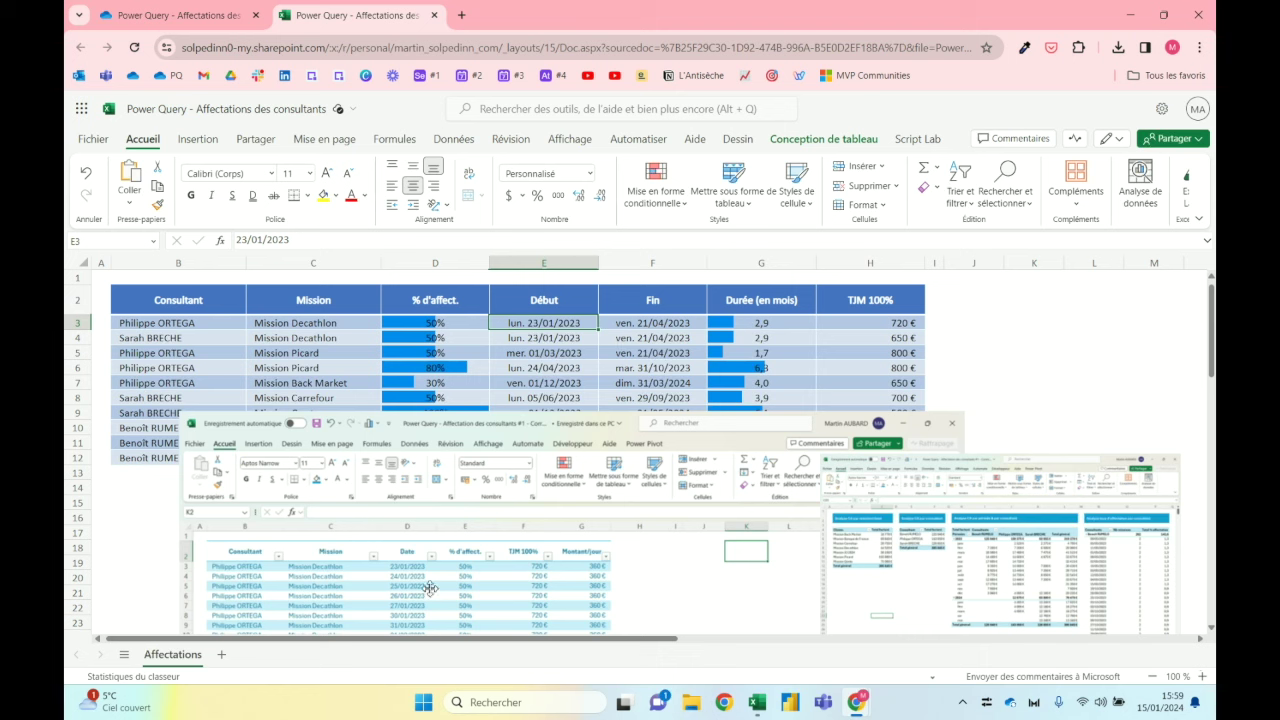
{"action": "scroll", "coordinate": [417, 580], "scroll_direction": "down", "scroll_amount": 1}
{"action": "scroll", "coordinate": [417, 580], "scroll_direction": "up", "scroll_amount": 1}
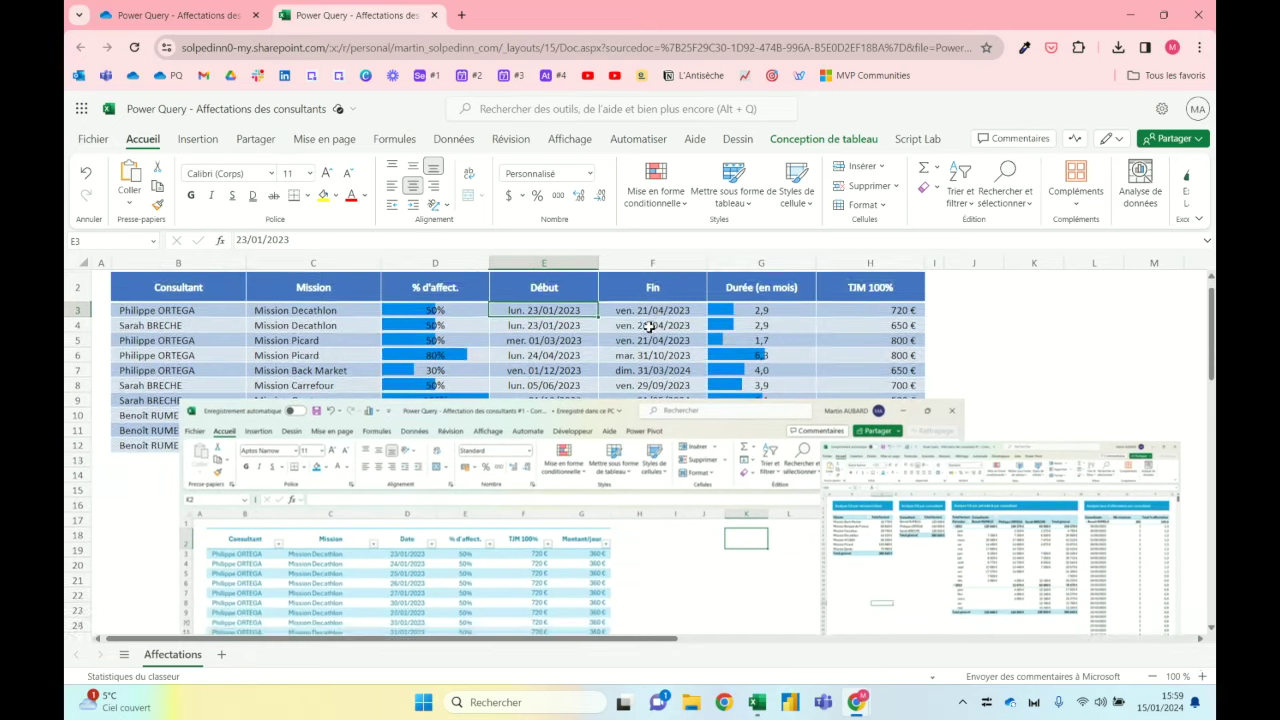
{"action": "scroll", "coordinate": [430, 440], "scroll_direction": "down", "scroll_amount": 3}
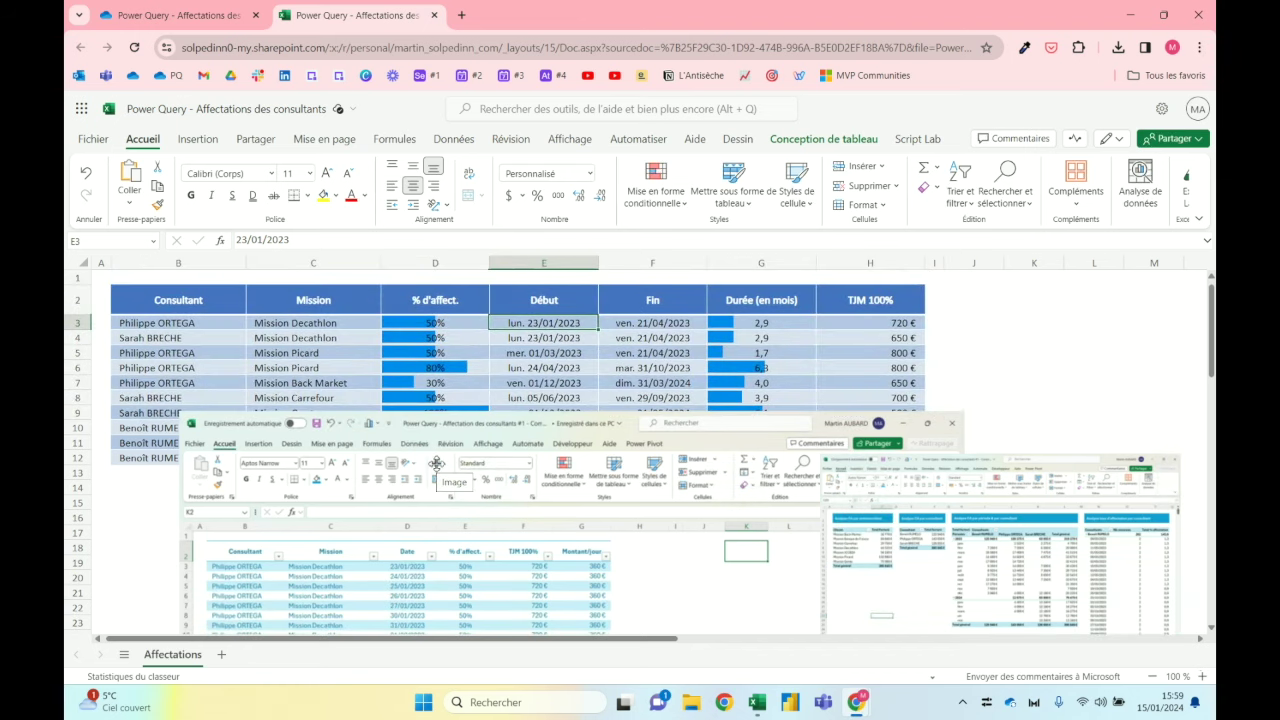
{"action": "left_click", "coordinate": [478, 328]}
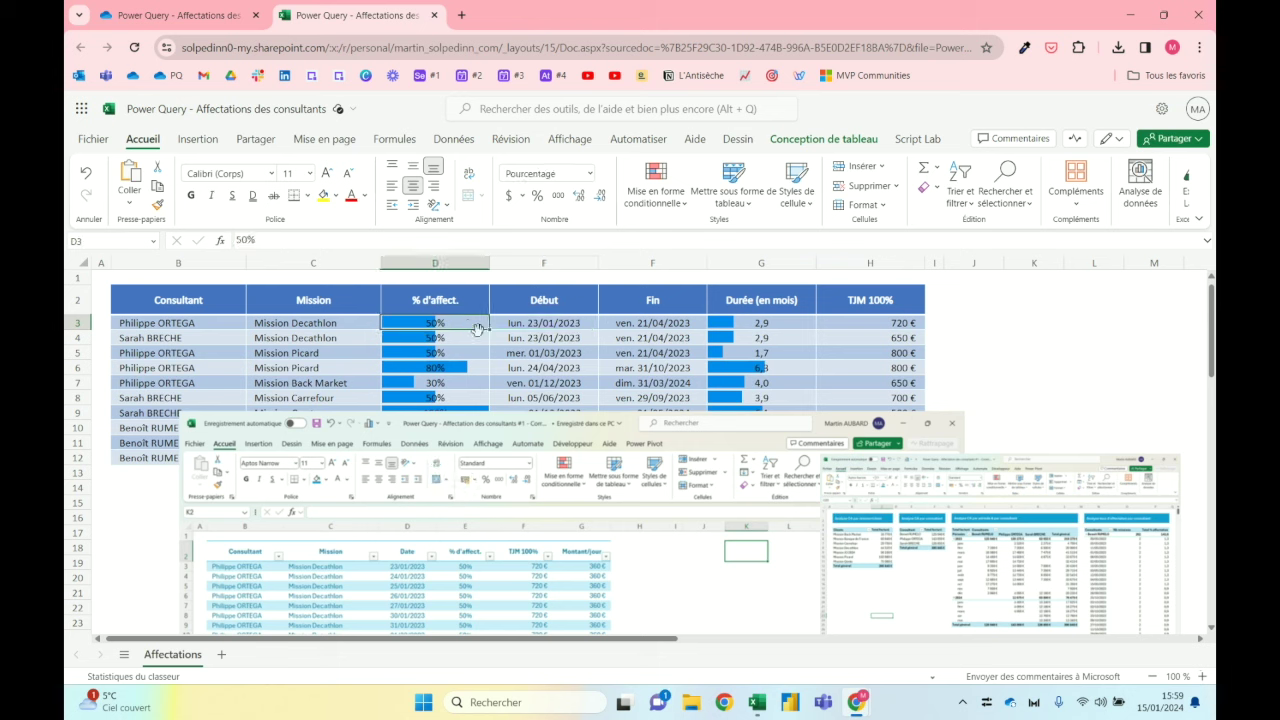
{"action": "left_click", "coordinate": [893, 327]}
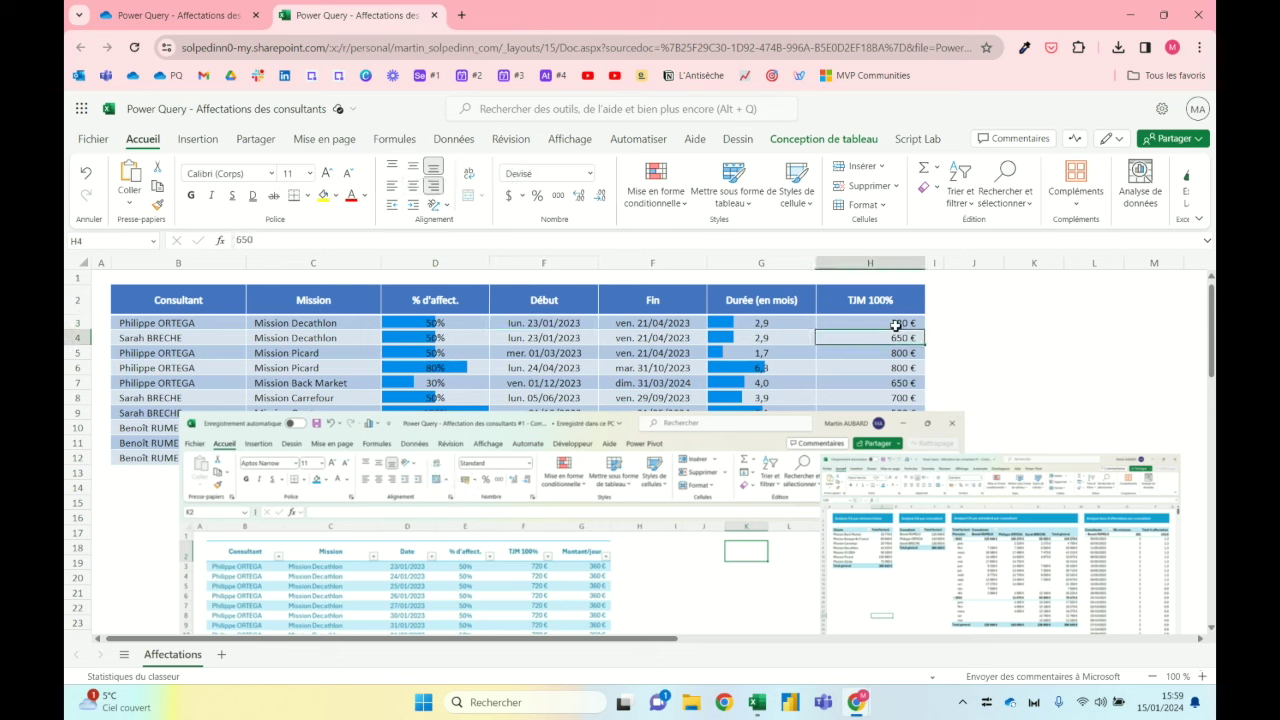
{"action": "left_click", "coordinate": [918, 546]}
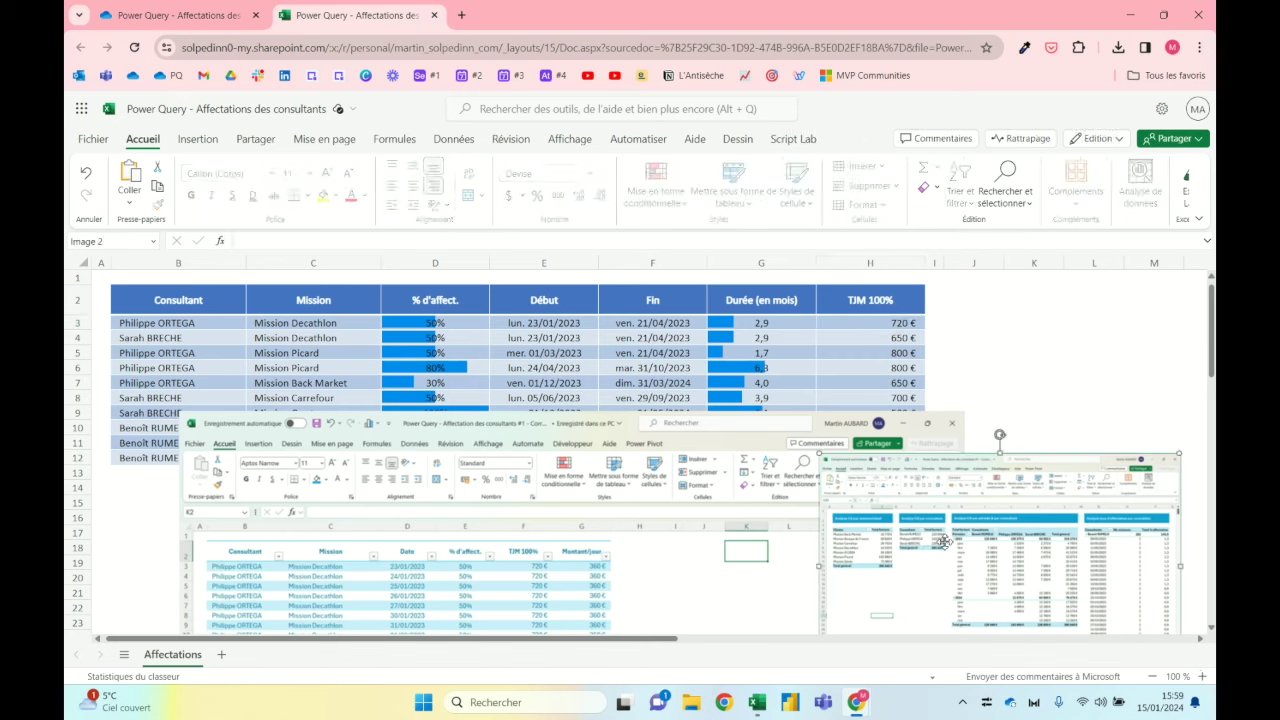
{"action": "left_click", "coordinate": [87, 176]}
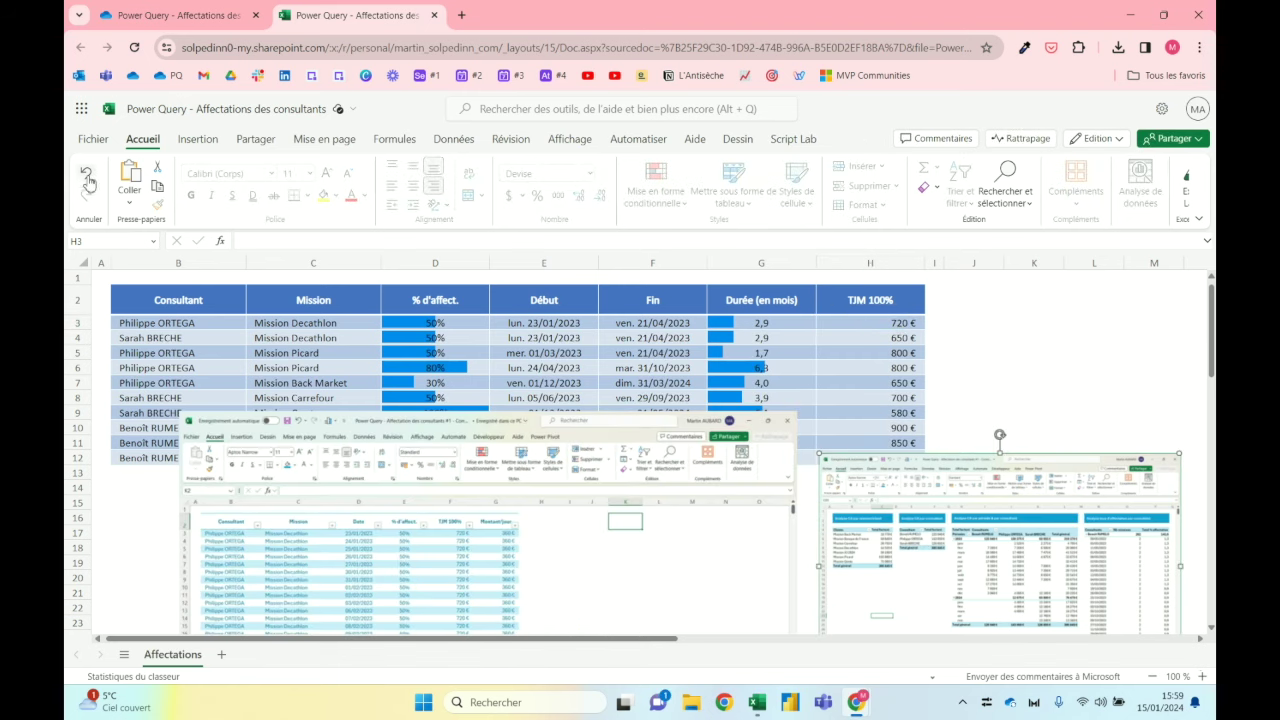
{"action": "left_click", "coordinate": [87, 176]}
{"action": "left_click", "coordinate": [260, 567]}
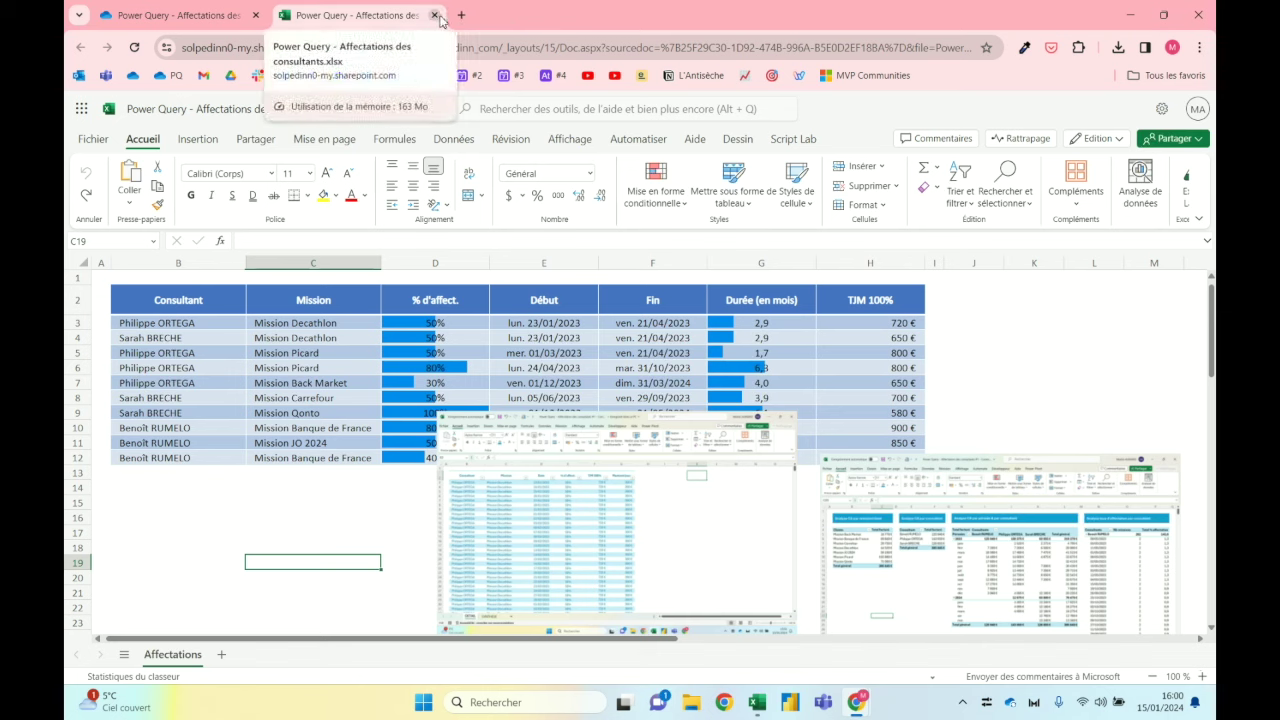
Step: Close the online workbook, download an .xlsx copy from OneDrive, and go to blank Classeur1
{"action": "left_click", "coordinate": [434, 15]}
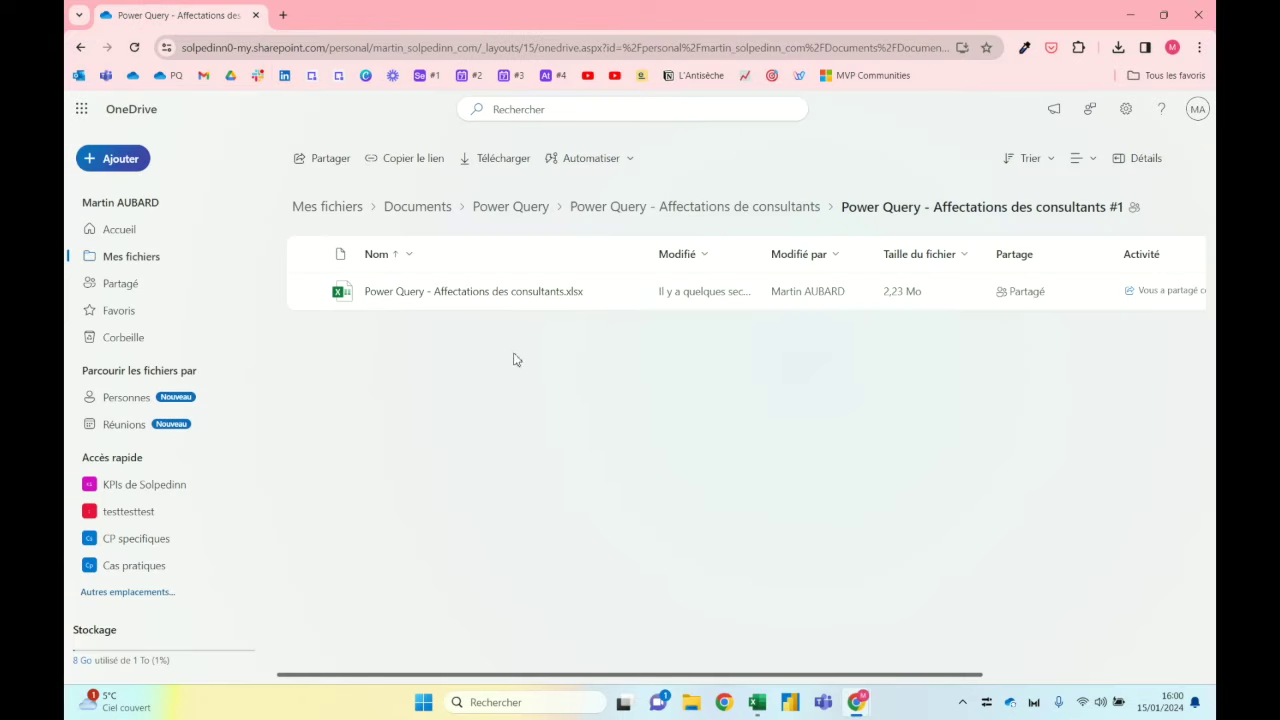
{"action": "left_click", "coordinate": [310, 292]}
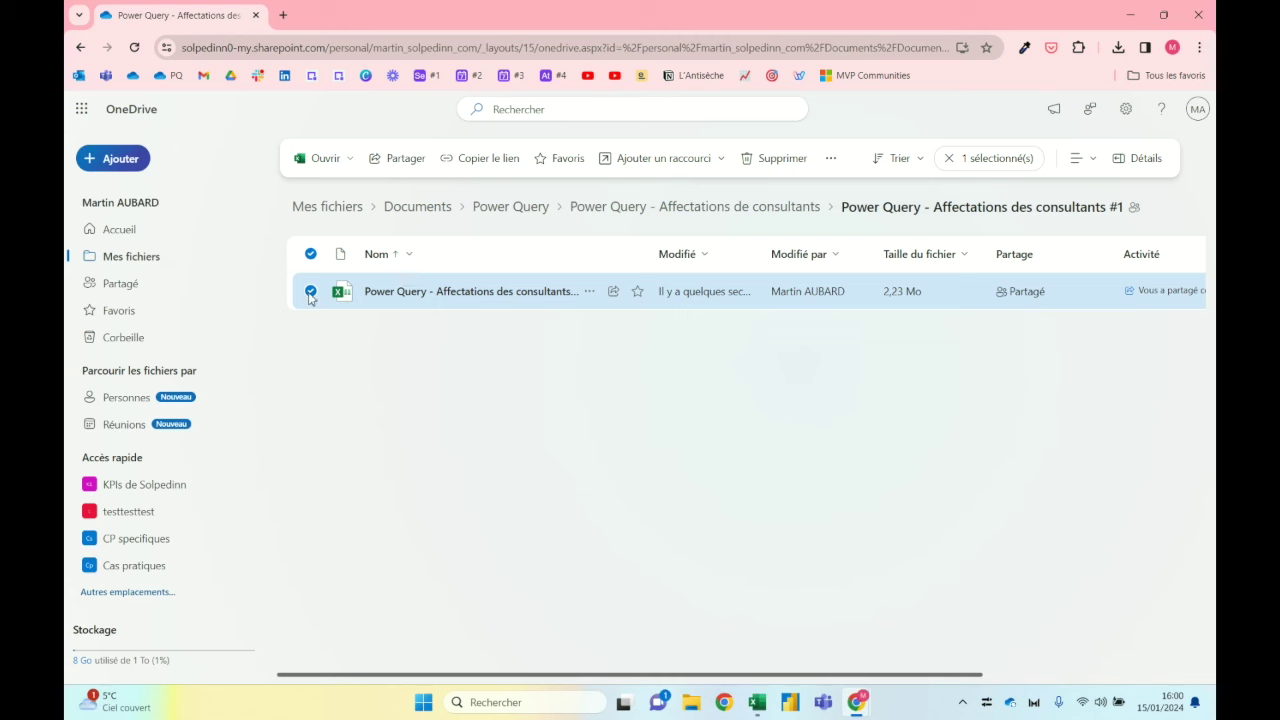
{"action": "left_click", "coordinate": [589, 291]}
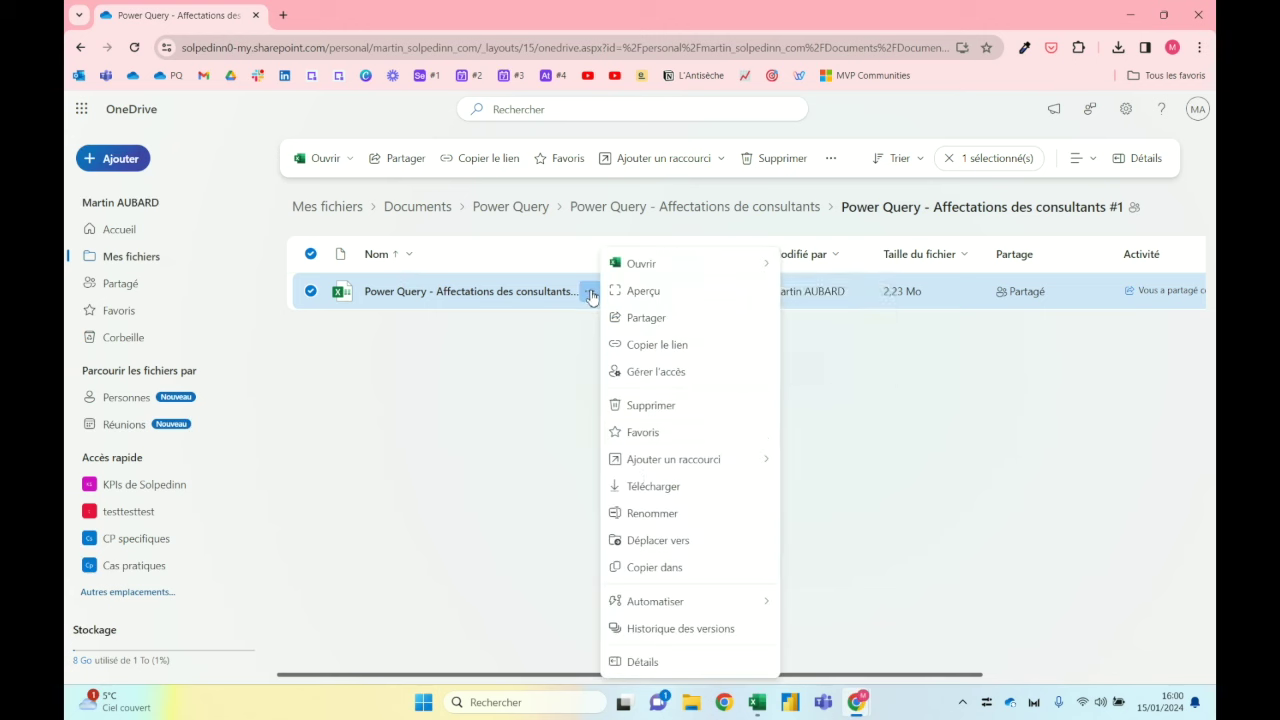
{"action": "left_click", "coordinate": [655, 487]}
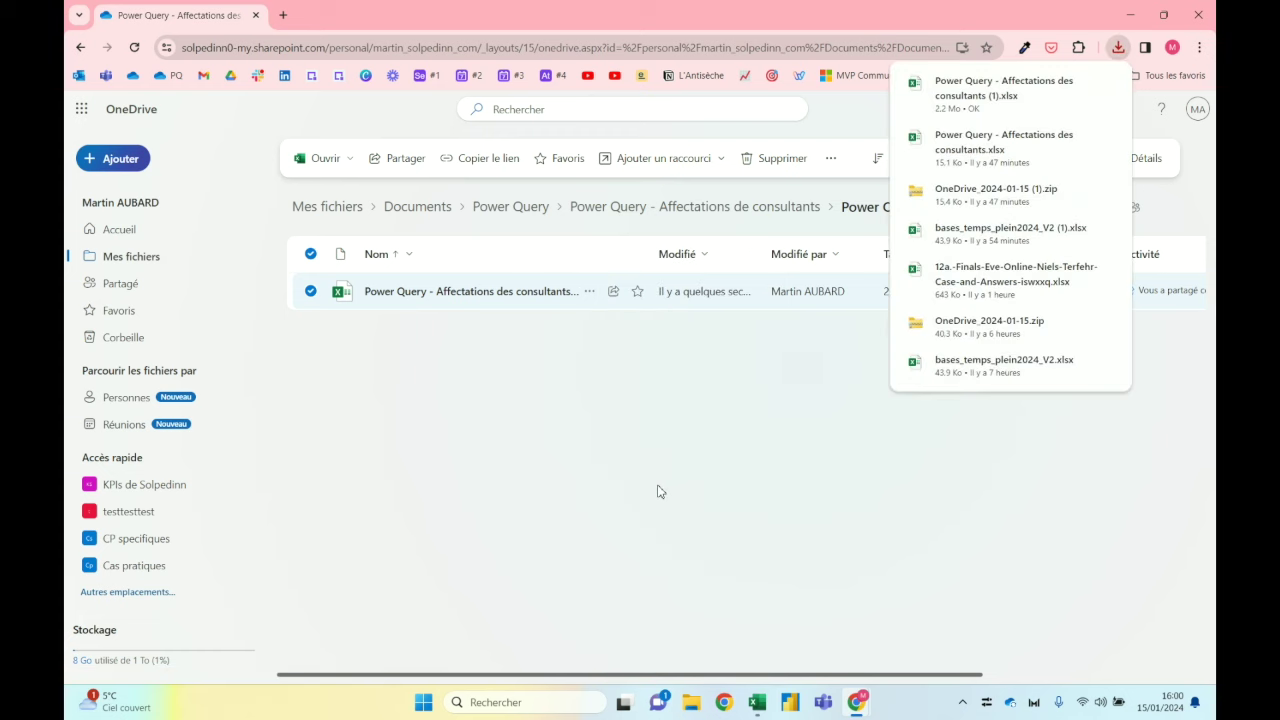
{"action": "left_click", "coordinate": [310, 292]}
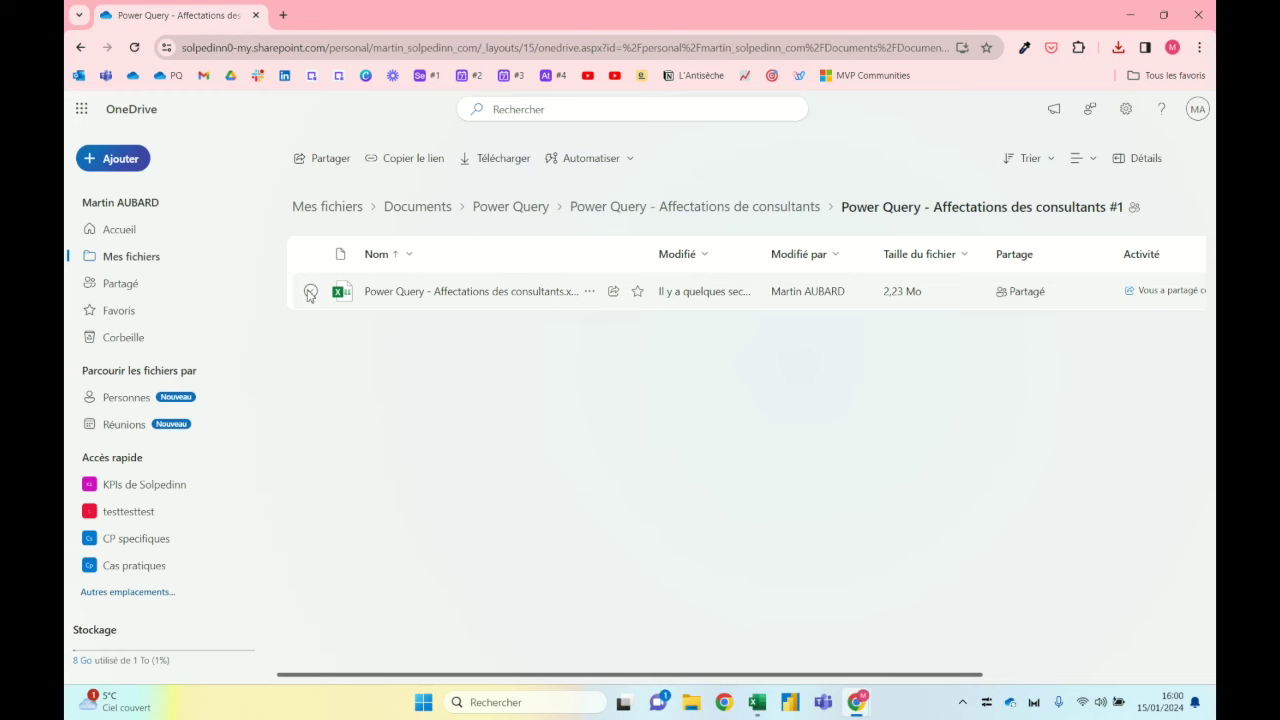
{"action": "left_click", "coordinate": [757, 702]}
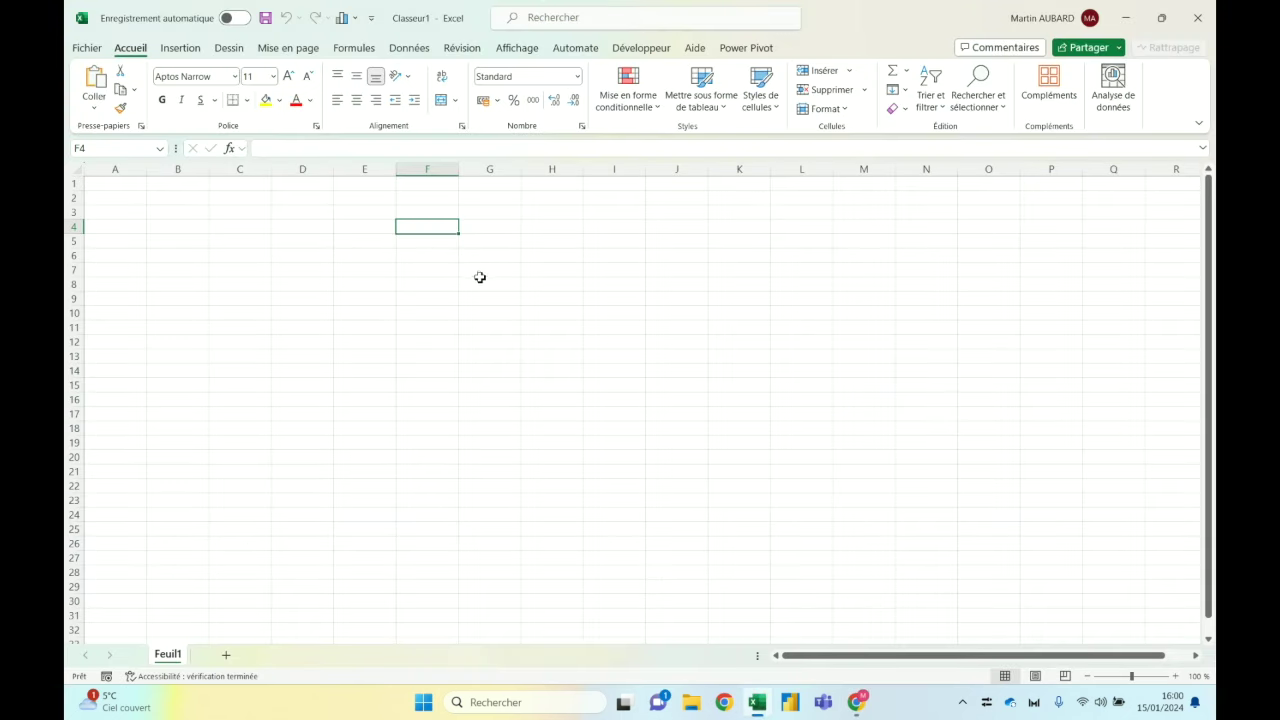
Step: Import 'Power Query - Affectations des consultants (1)' from Téléchargements as an Excel workbook source
{"action": "left_click", "coordinate": [424, 50]}
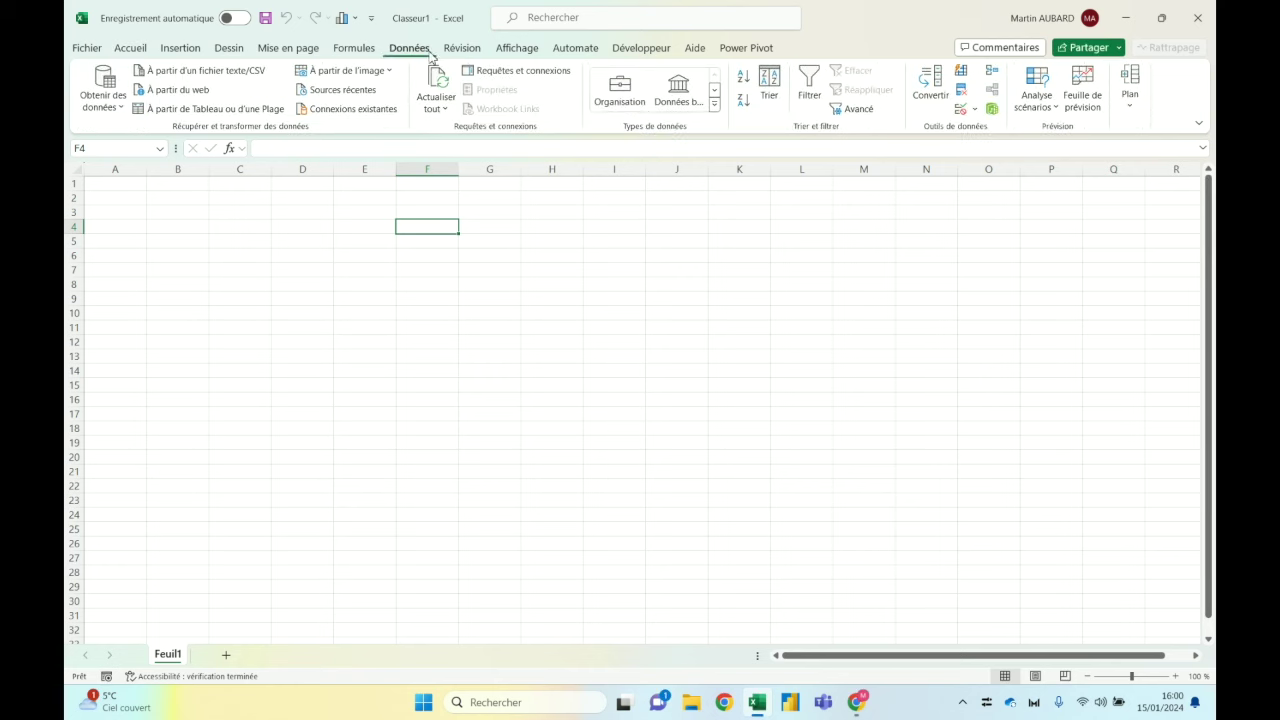
{"action": "left_click", "coordinate": [103, 90]}
{"action": "mouse_move", "coordinate": [180, 131]}
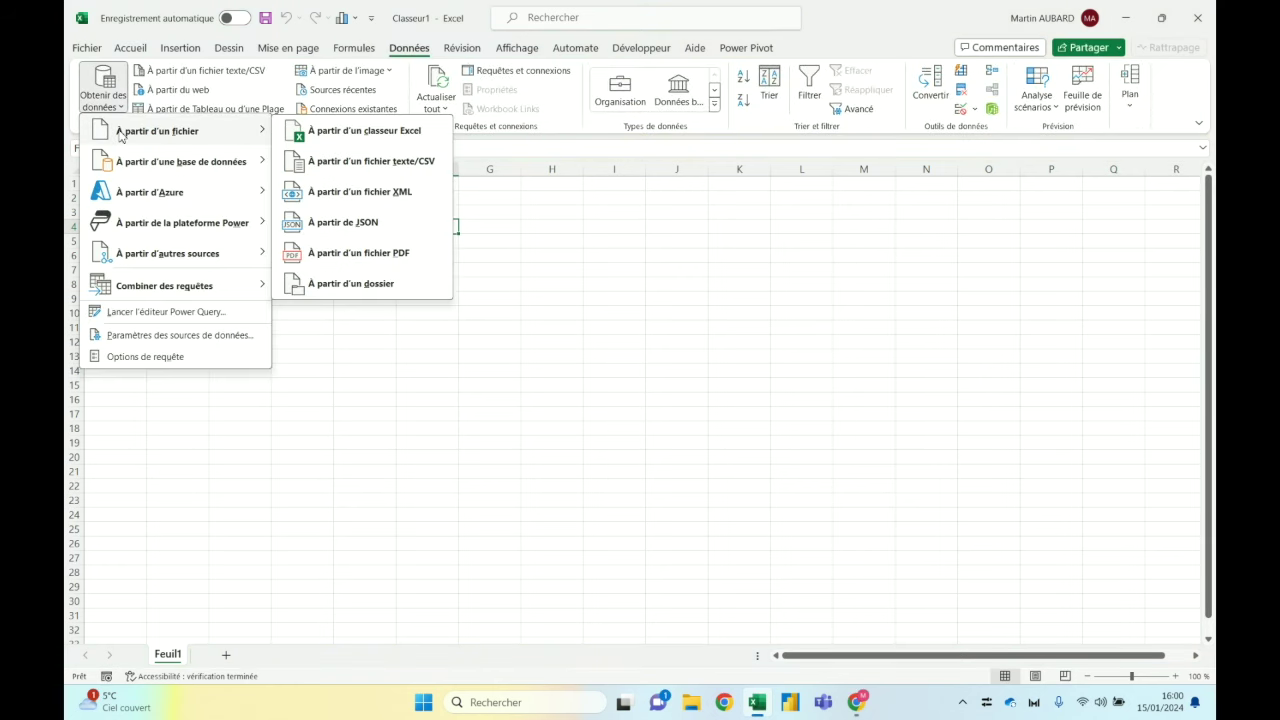
{"action": "left_click", "coordinate": [354, 131]}
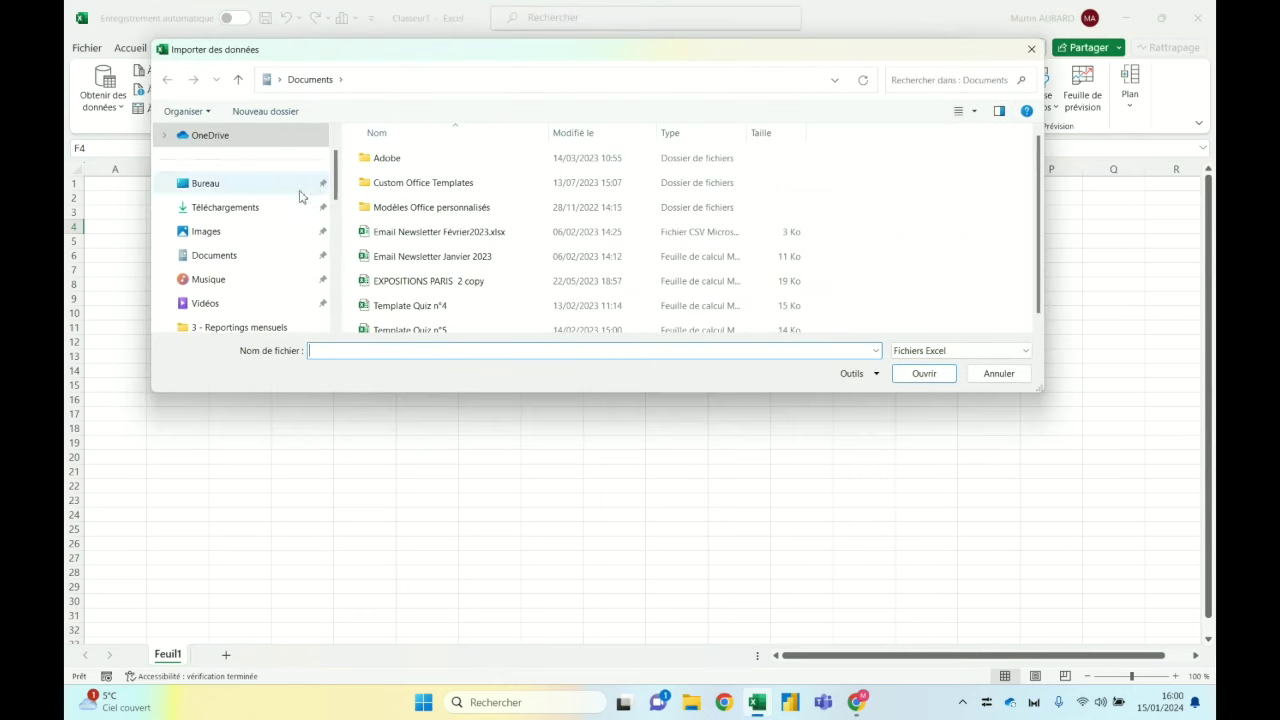
{"action": "left_click", "coordinate": [258, 210]}
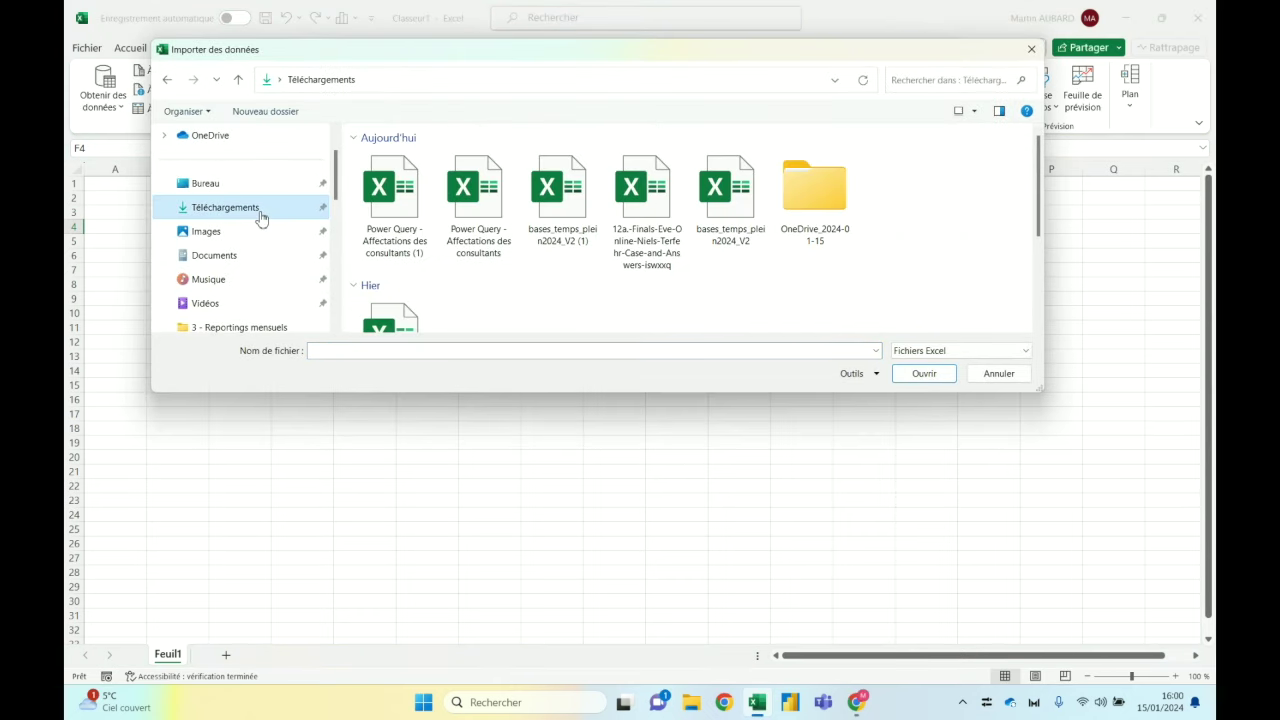
{"action": "left_click", "coordinate": [383, 220]}
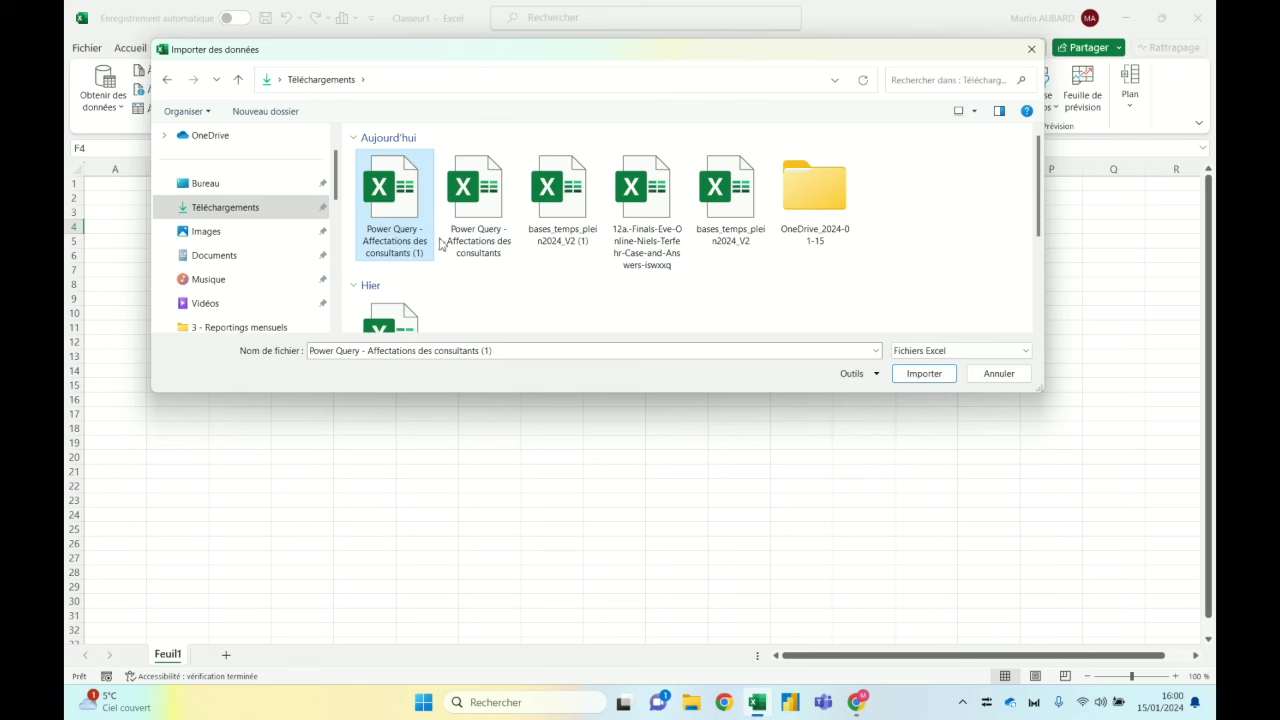
{"action": "left_click", "coordinate": [930, 375]}
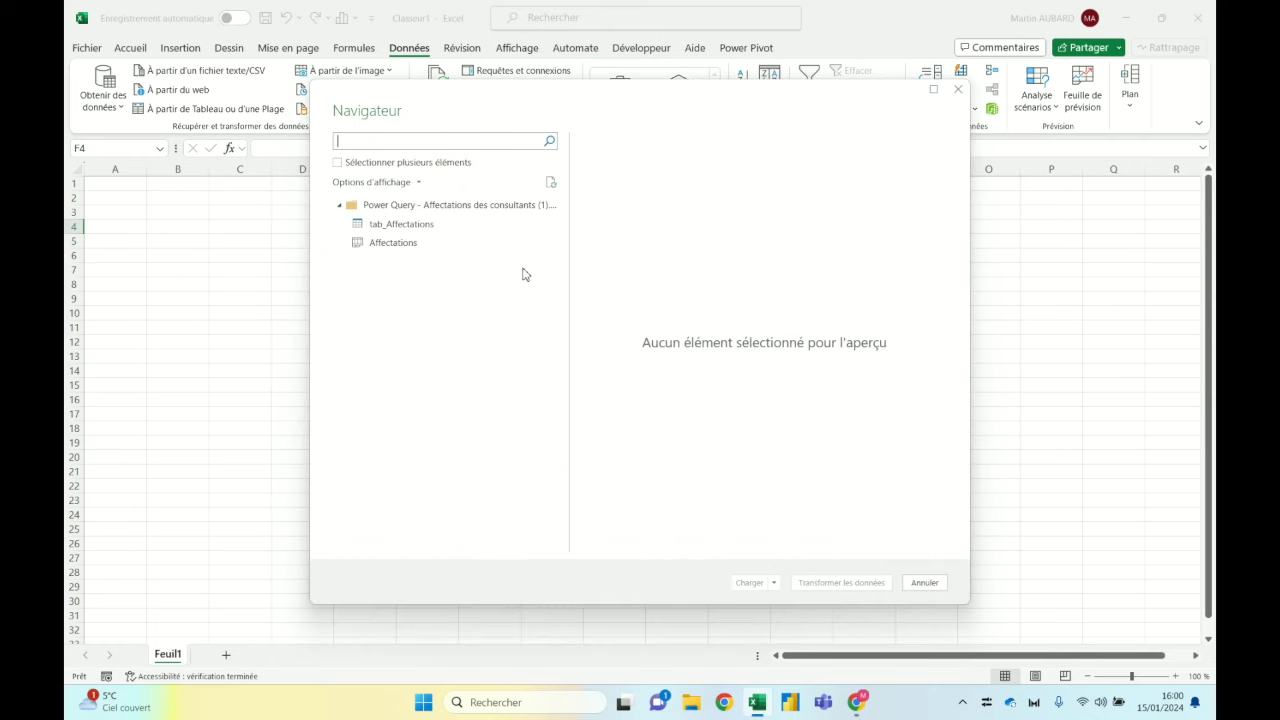
Step: Preview both Navigator items, then load tab_Affectations into the Power Query Editor
{"action": "left_click", "coordinate": [437, 231]}
{"action": "left_click", "coordinate": [420, 250]}
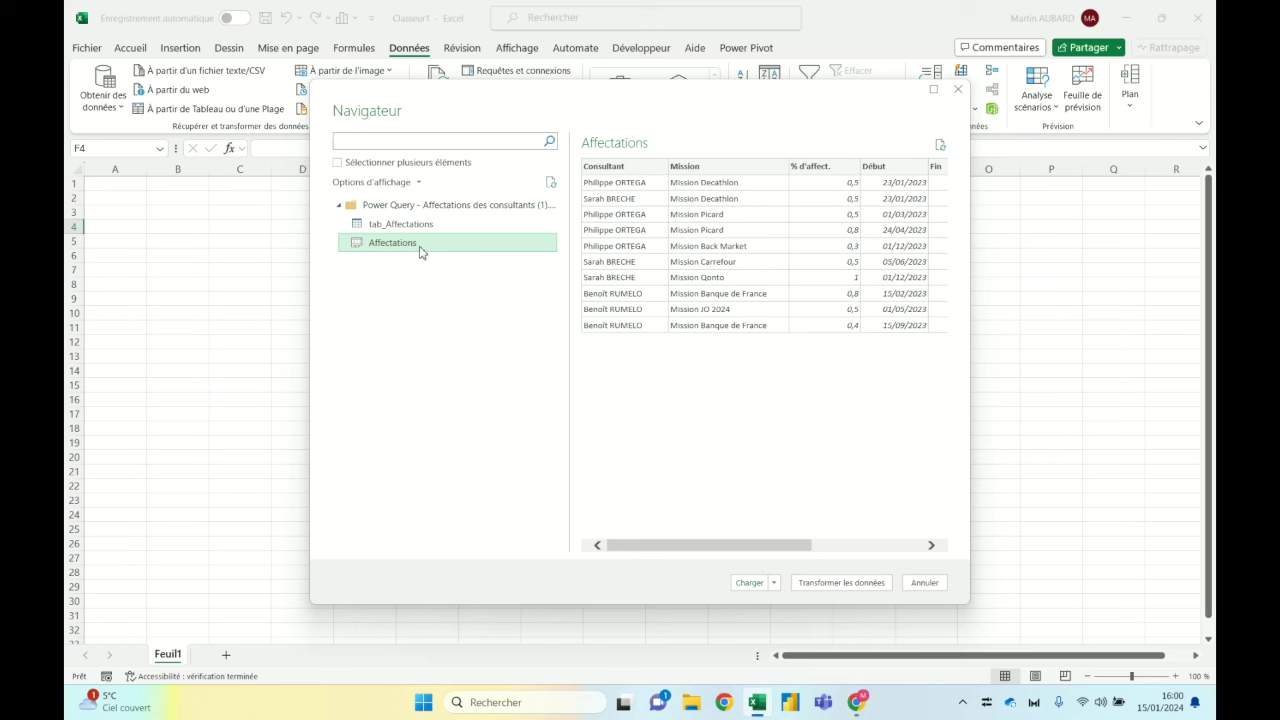
{"action": "left_click", "coordinate": [418, 226]}
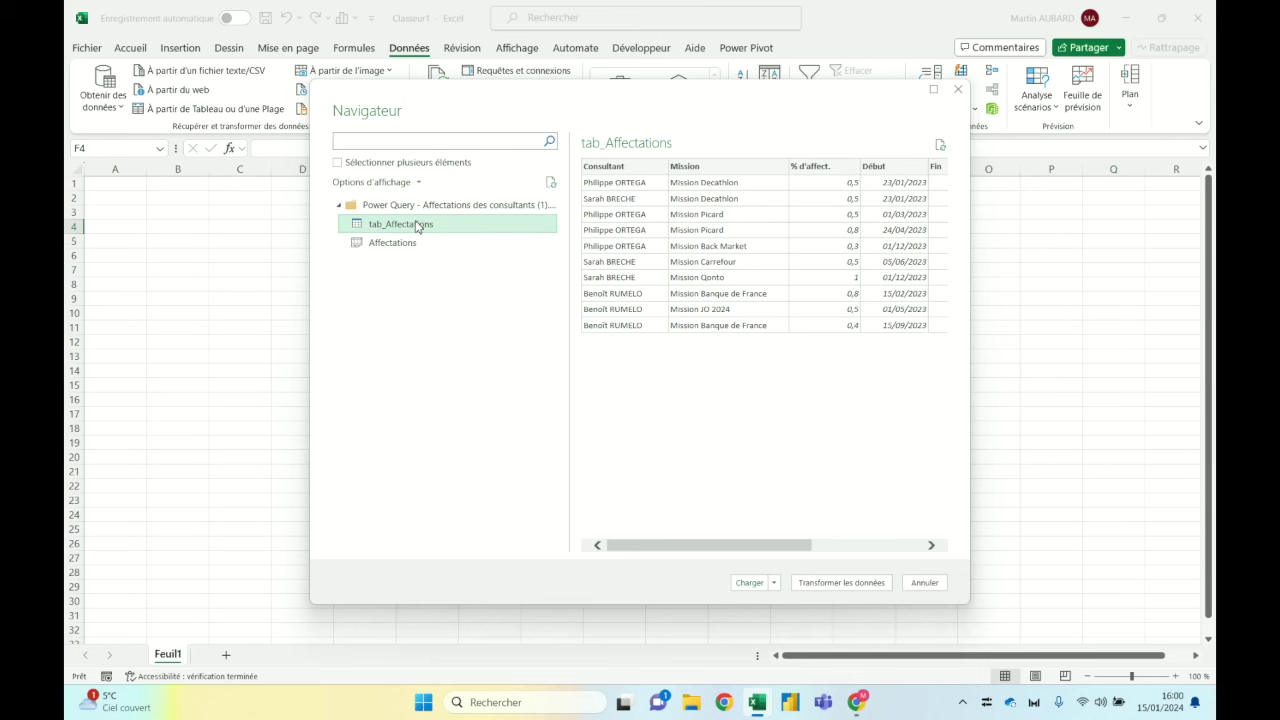
{"action": "left_click", "coordinate": [829, 586]}
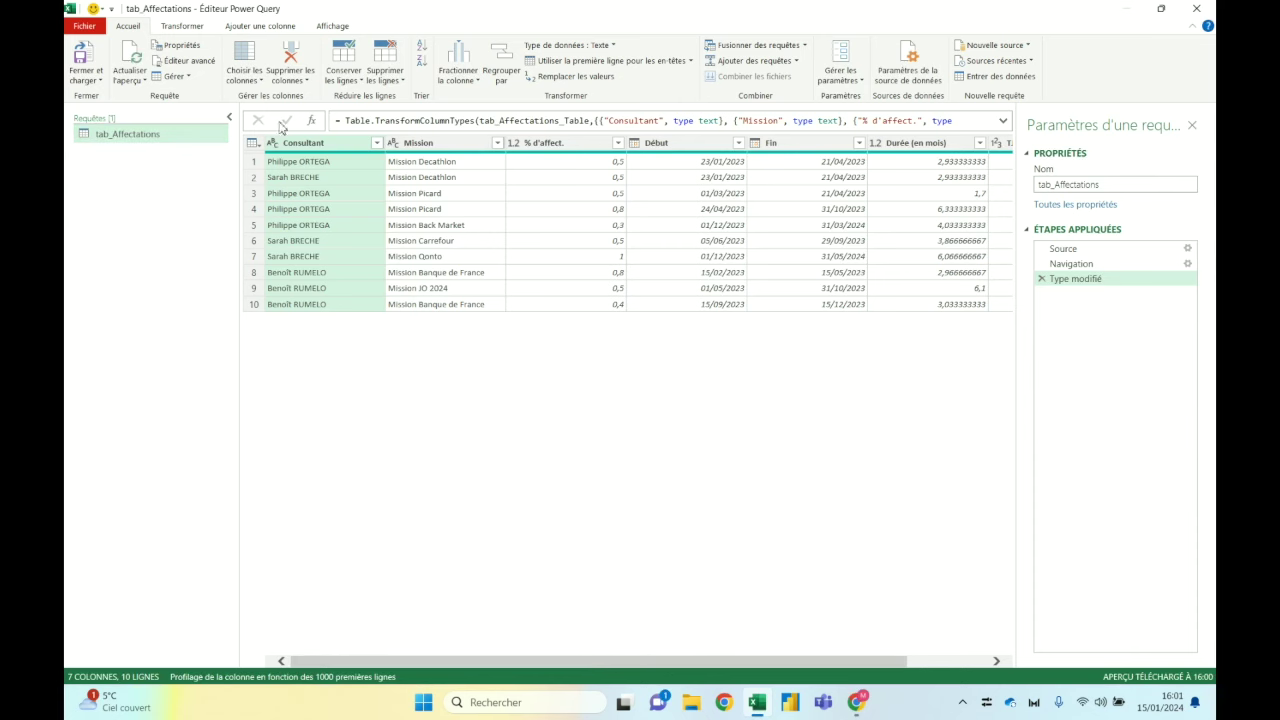
Step: Change % d'affect. to Percentage type, replacing its current type conversion
{"action": "left_click", "coordinate": [514, 143]}
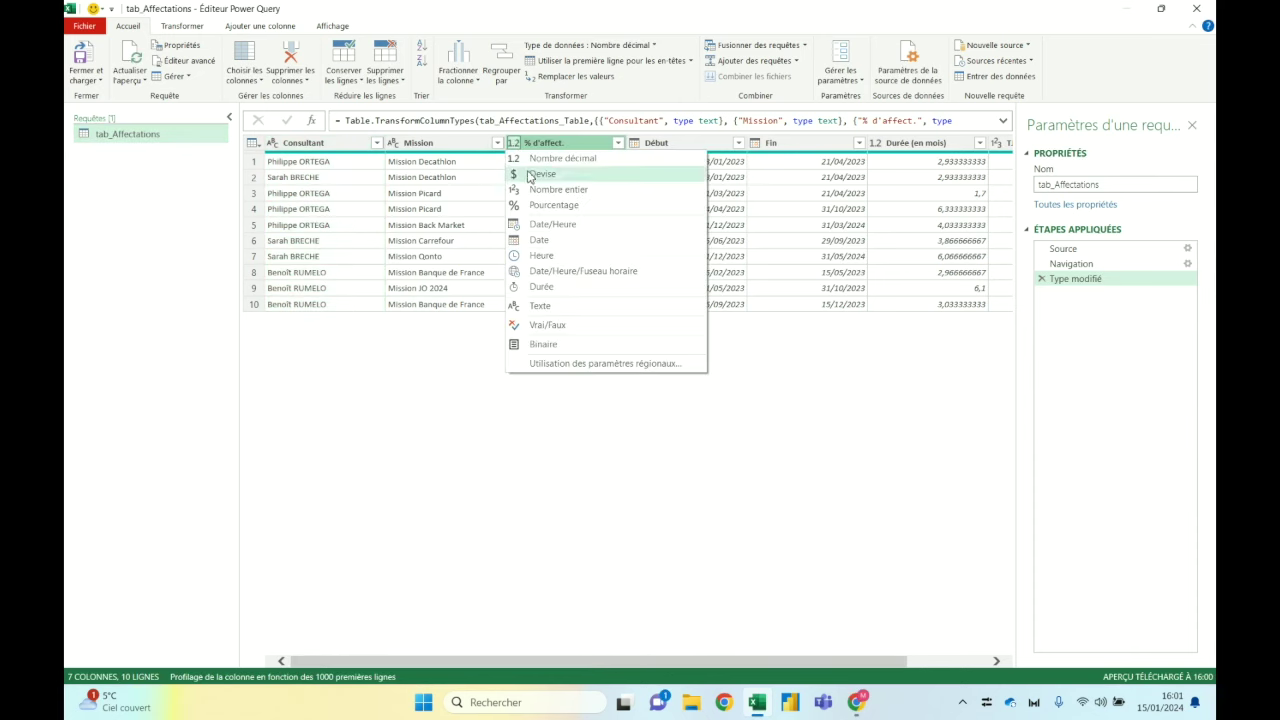
{"action": "left_click", "coordinate": [545, 206]}
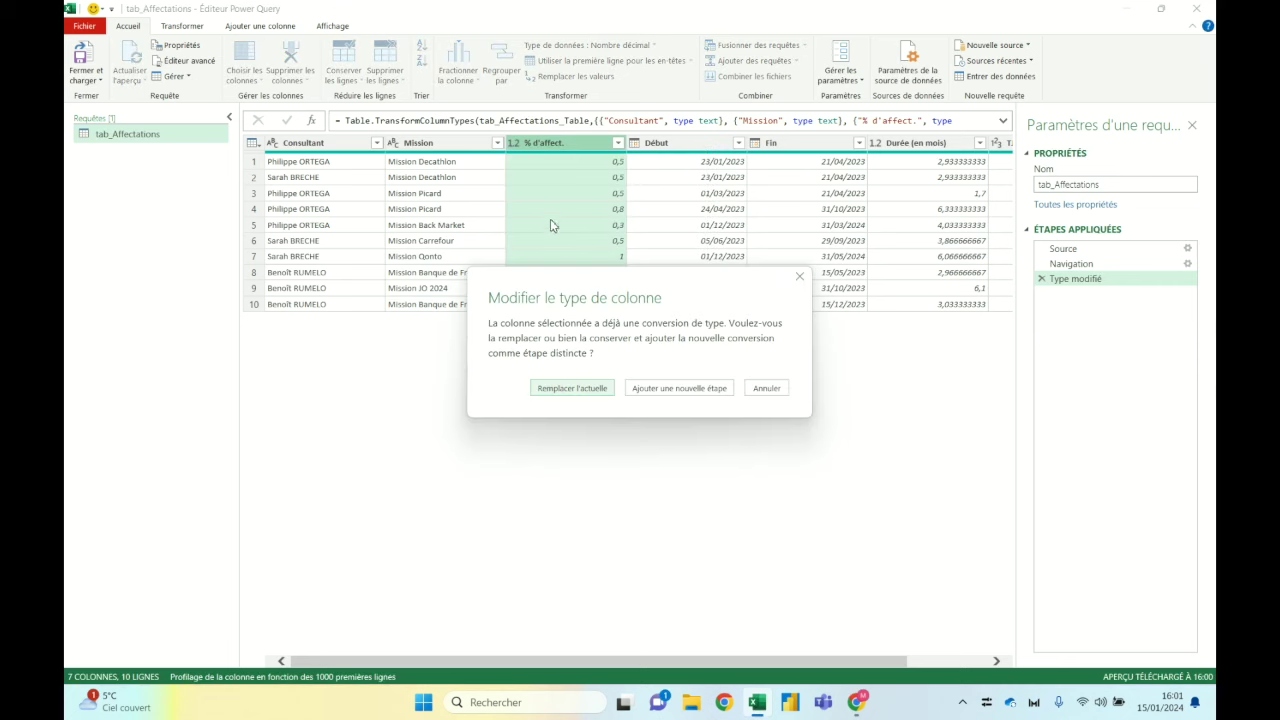
{"action": "left_click", "coordinate": [580, 390]}
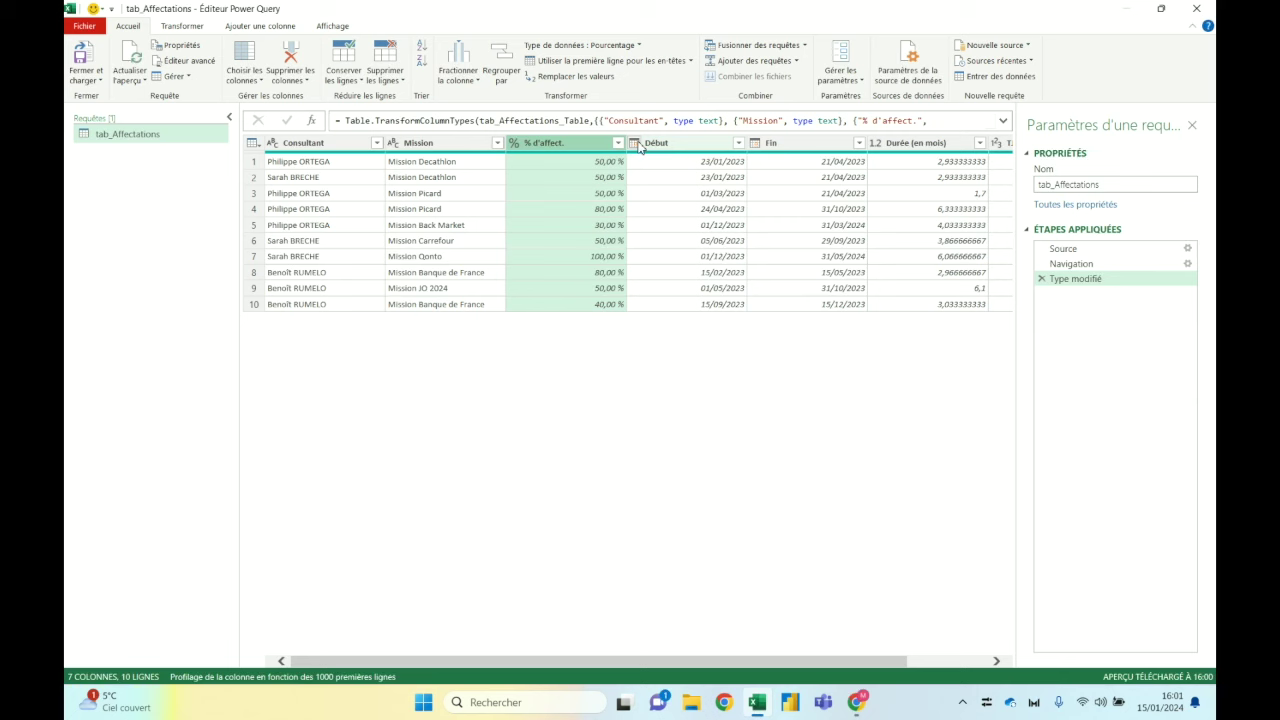
Step: Change TJM 100% to Currency type, replacing its current conversion, so values show like 720,00
{"action": "left_click", "coordinate": [816, 146]}
{"action": "left_click", "coordinate": [897, 150]}
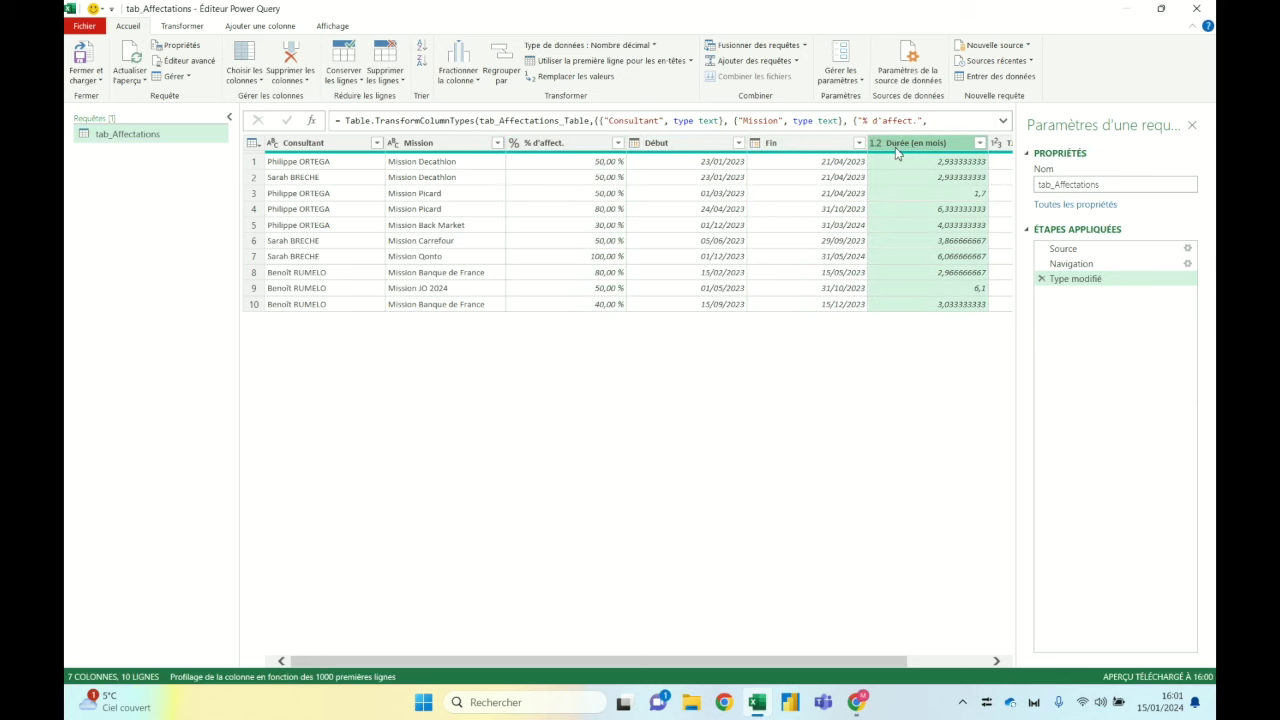
{"action": "left_click_drag", "start_coordinate": [716, 662], "coordinate": [862, 660]}
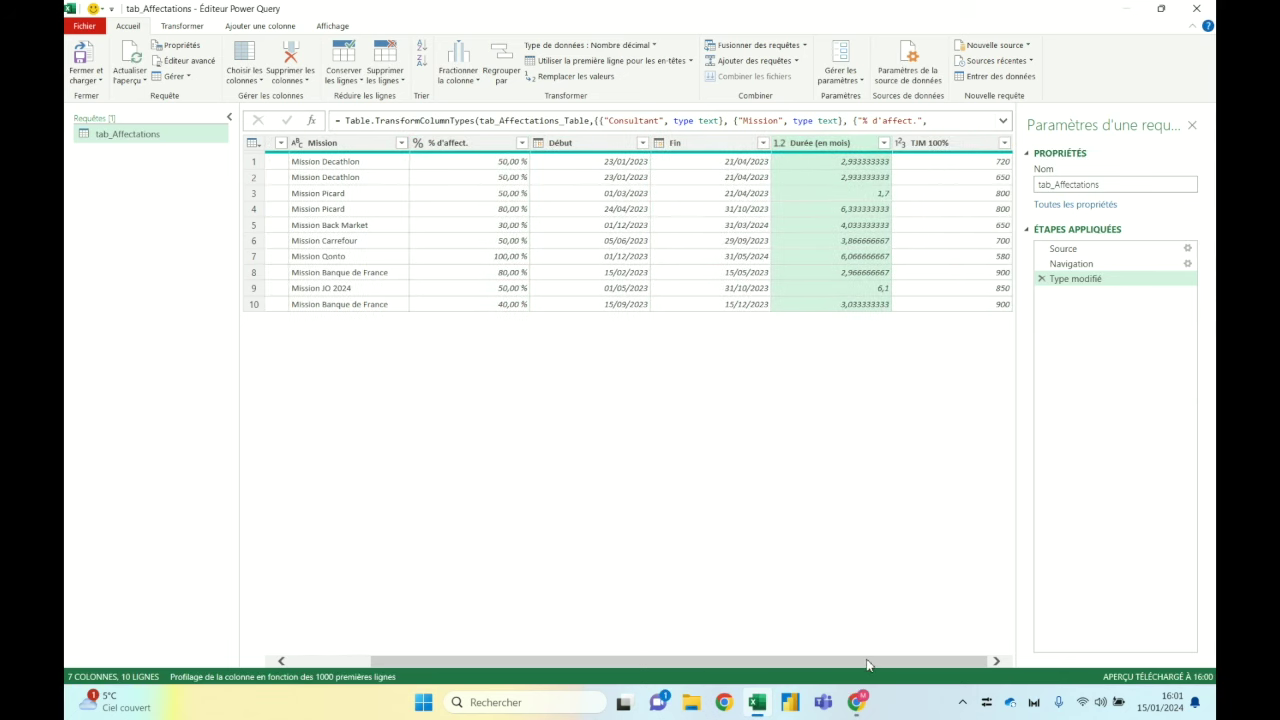
{"action": "left_click", "coordinate": [930, 151]}
{"action": "left_click", "coordinate": [901, 146]}
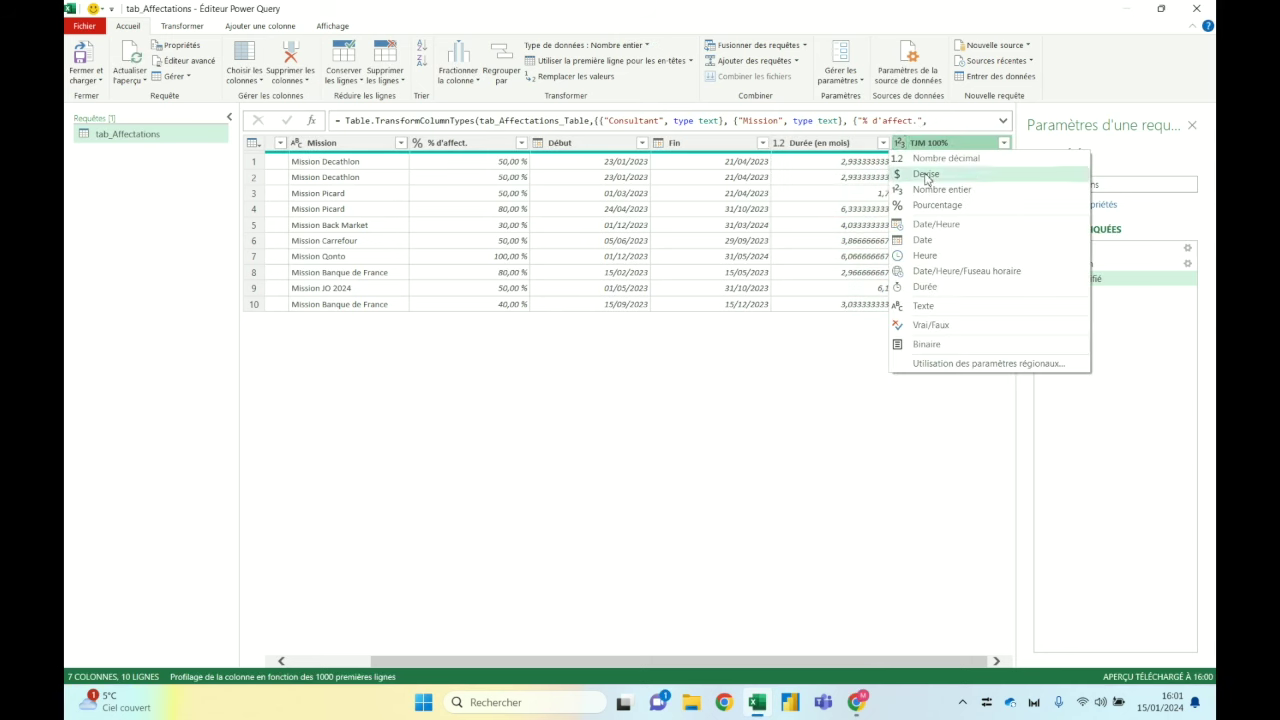
{"action": "left_click", "coordinate": [926, 176]}
{"action": "left_click", "coordinate": [581, 393]}
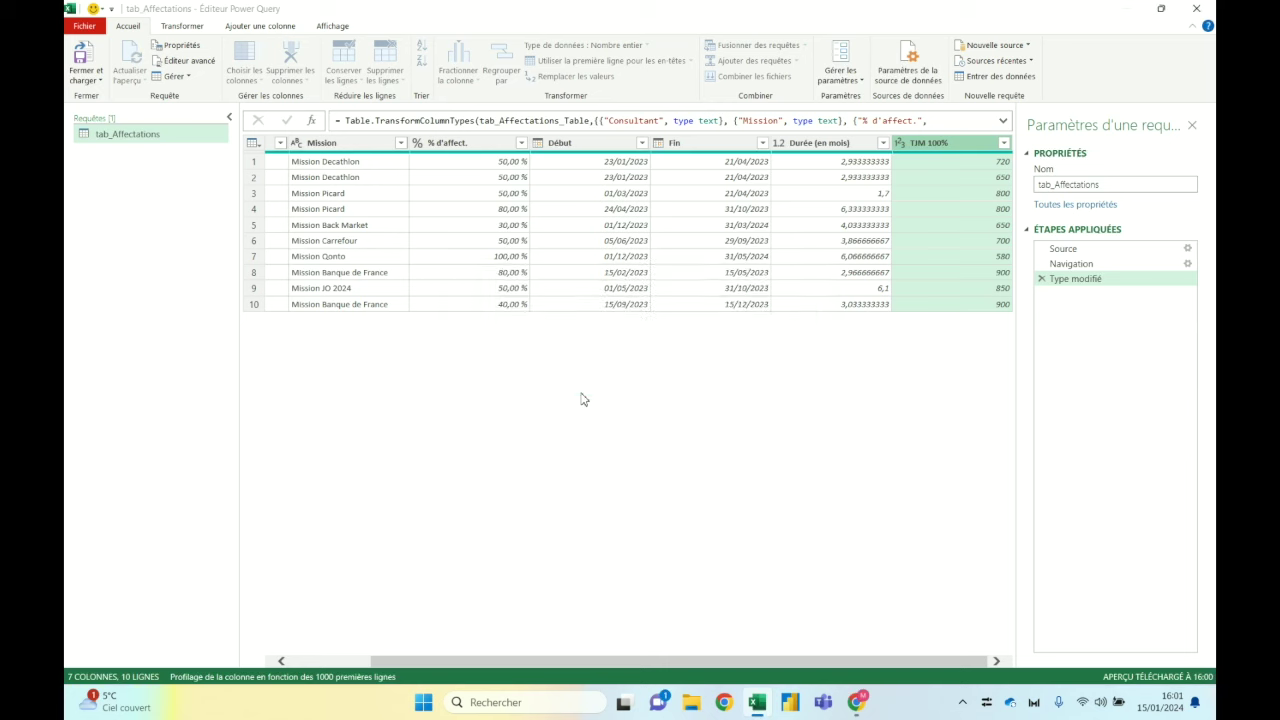
{"action": "left_click", "coordinate": [802, 146]}
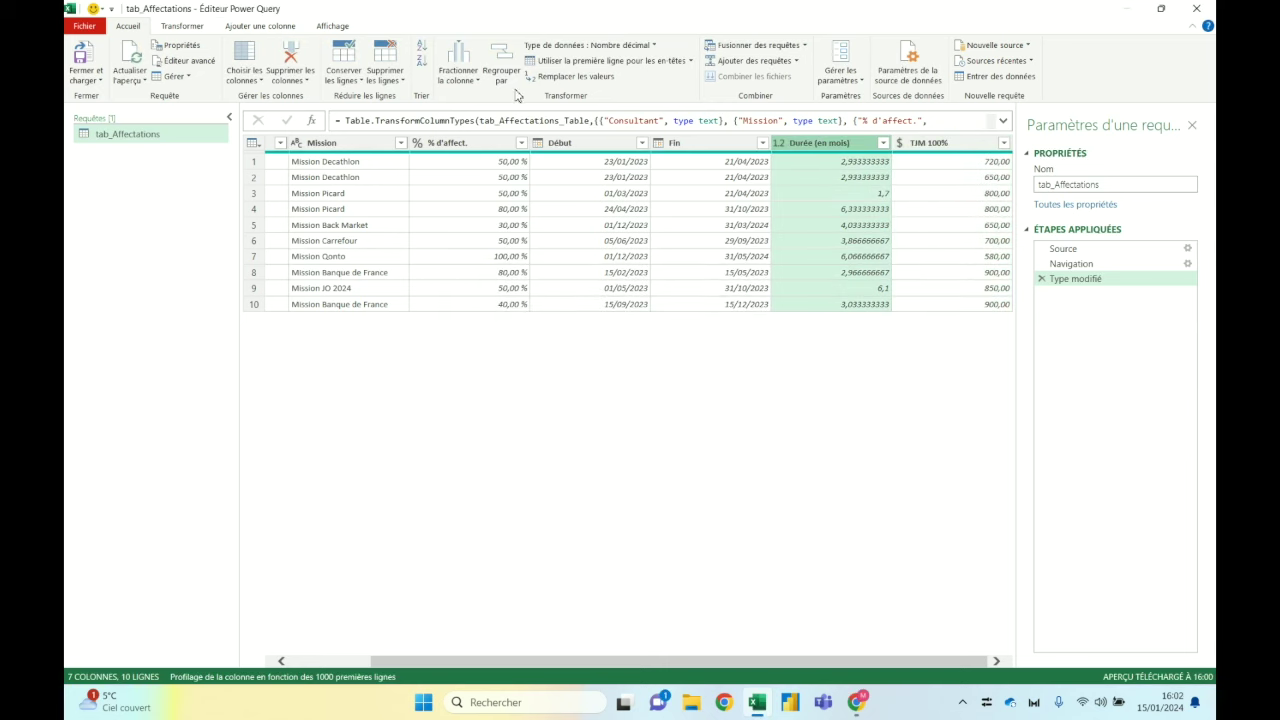
Step: Delete the Durée (en mois) column, leaving 6 columns, and select the Début column
{"action": "left_click", "coordinate": [290, 58]}
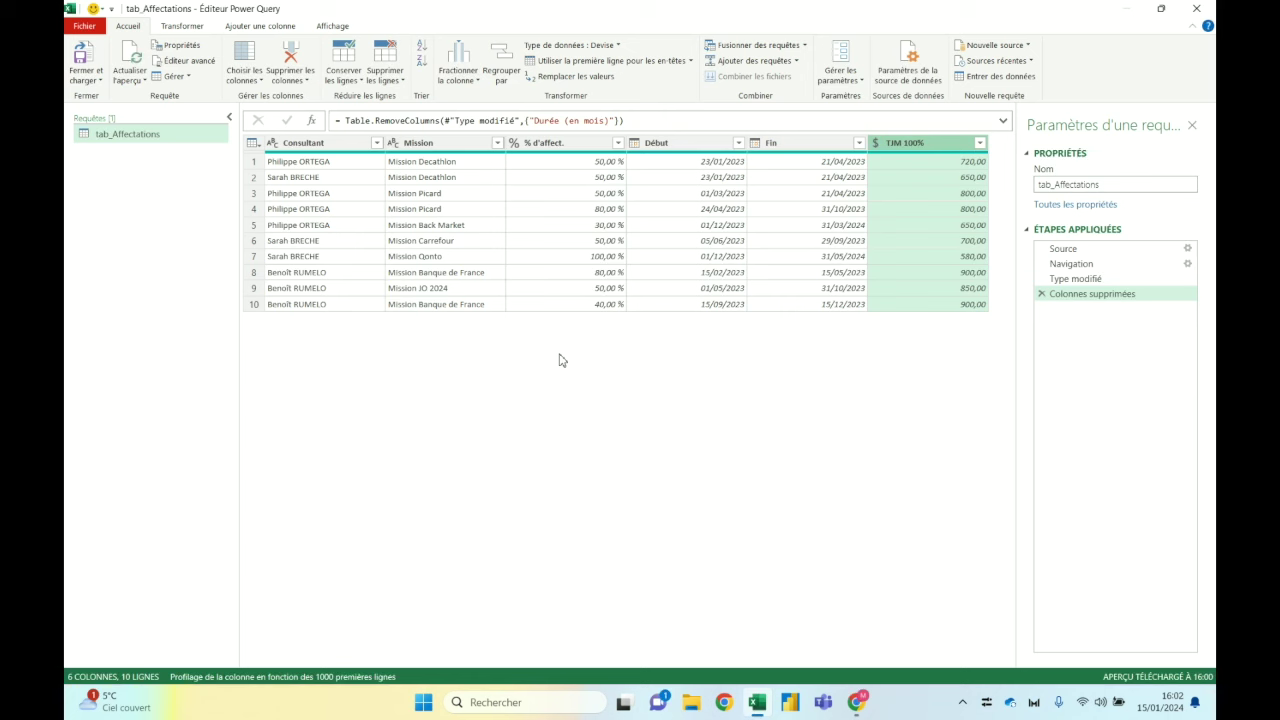
{"action": "left_click", "coordinate": [689, 146]}
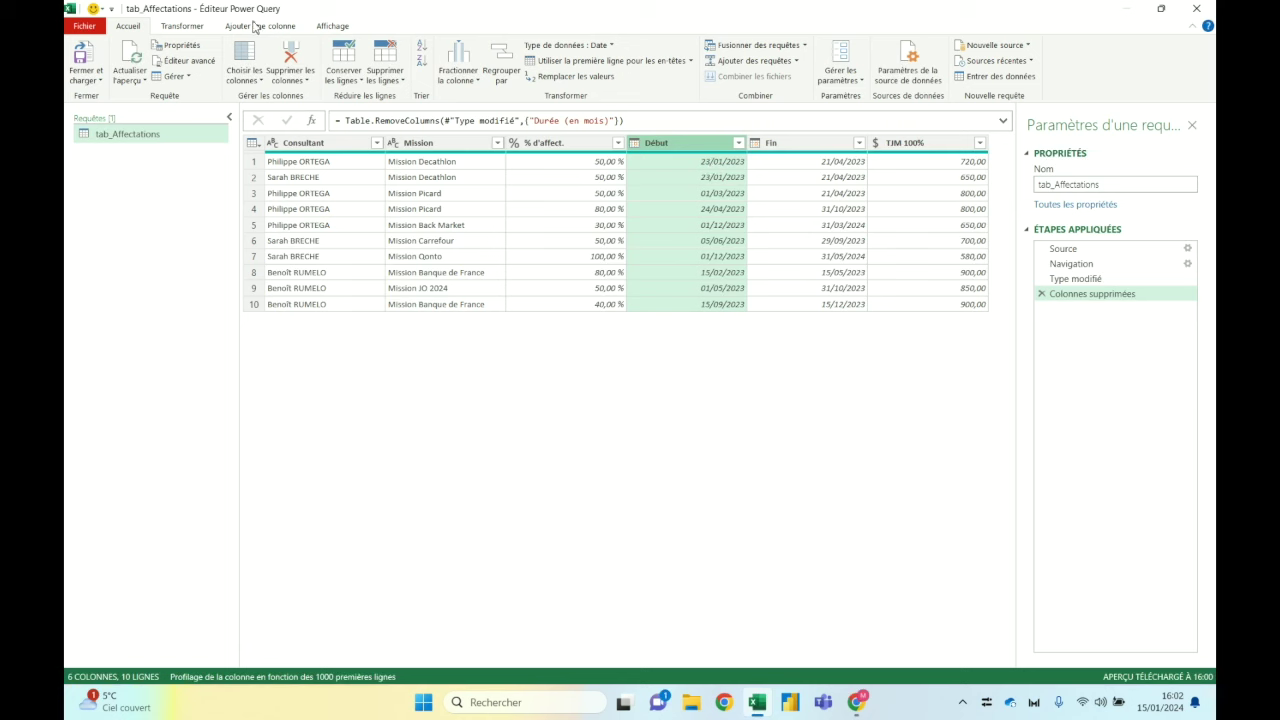
{"action": "left_click", "coordinate": [255, 27]}
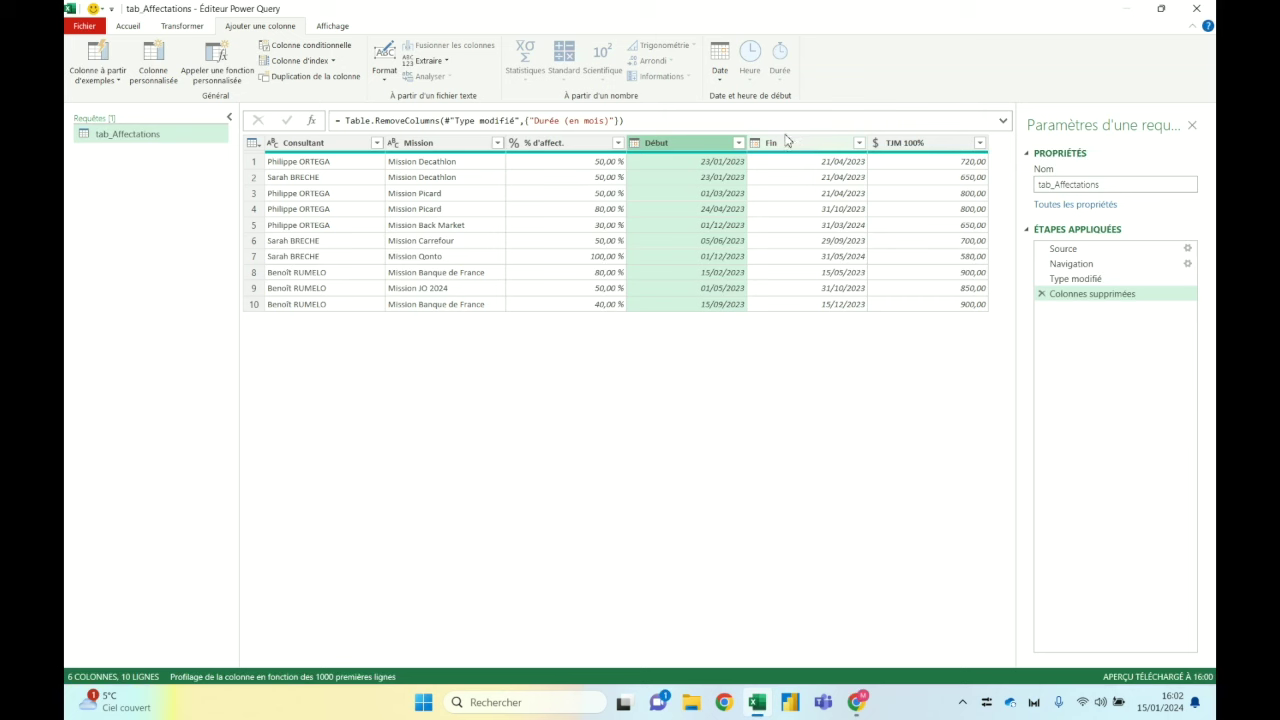
Step: Create a custom column named Date and type 'listd' in its formula to find List.Dates
{"action": "left_click", "coordinate": [160, 68]}
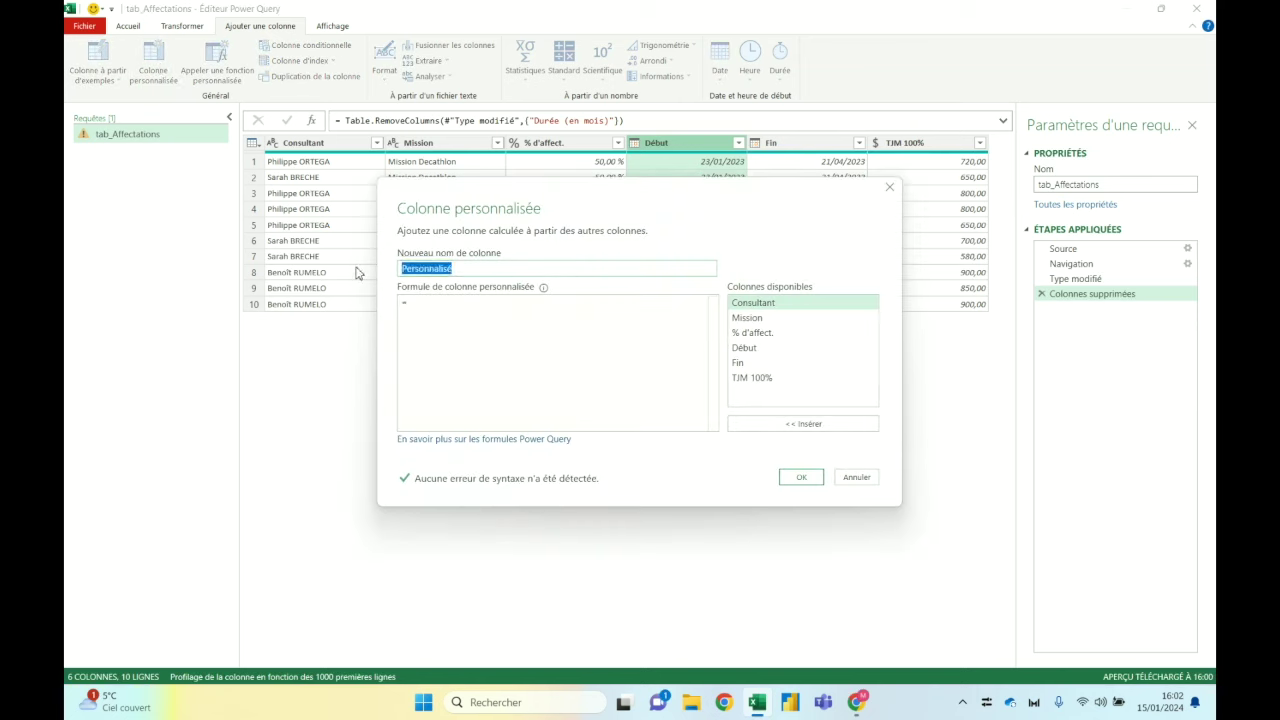
{"action": "type", "text": "Date"}
{"action": "left_click", "coordinate": [541, 324]}
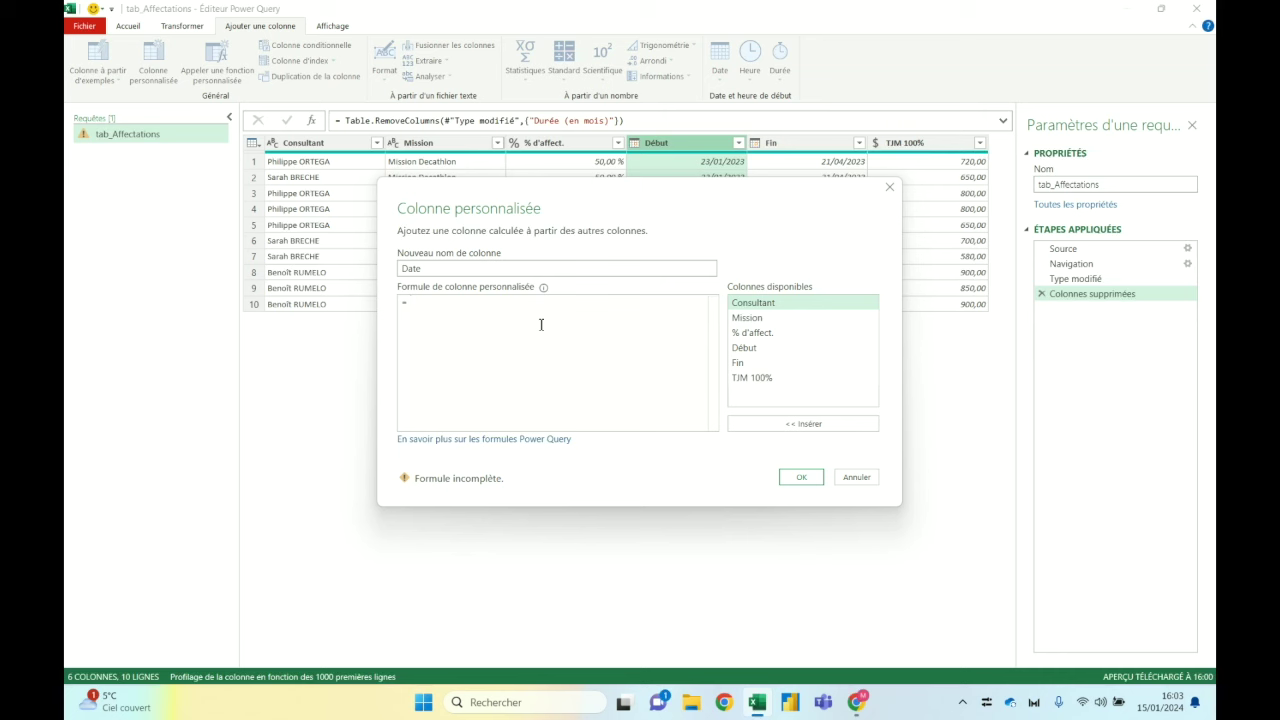
{"action": "type", "text": " list"}
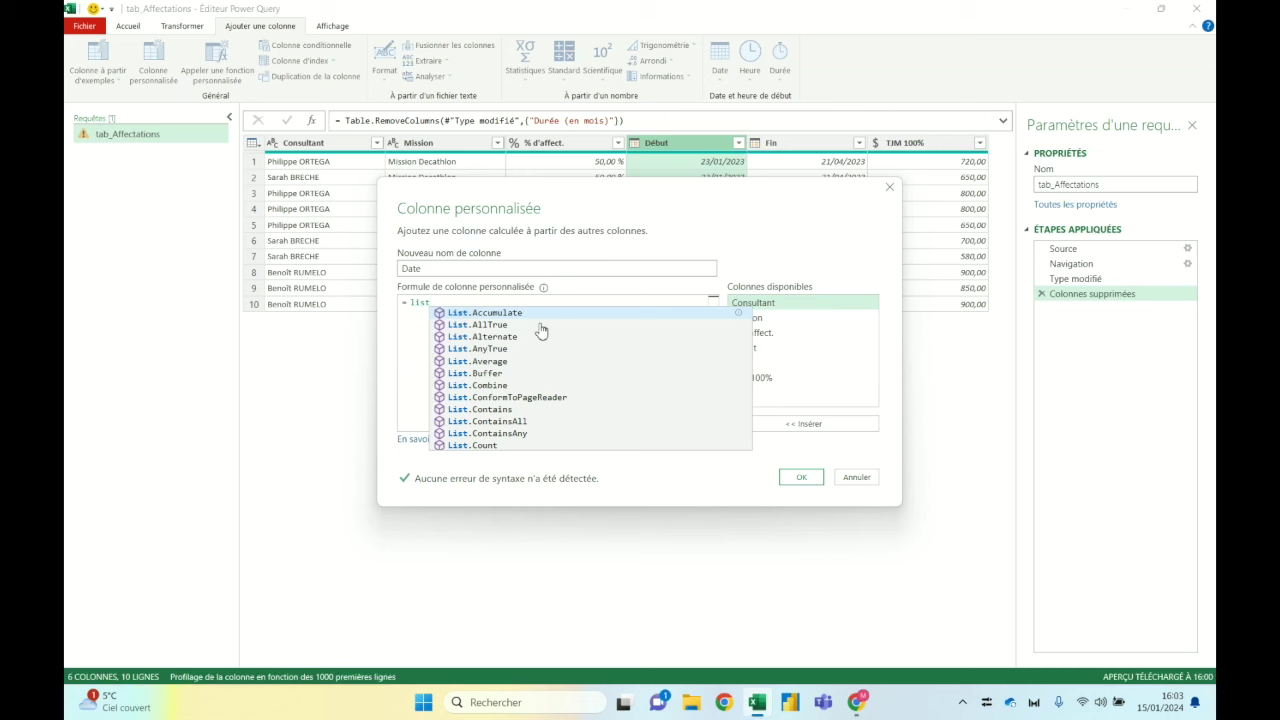
{"action": "scroll", "coordinate": [490, 443], "scroll_direction": "down", "scroll_amount": 1}
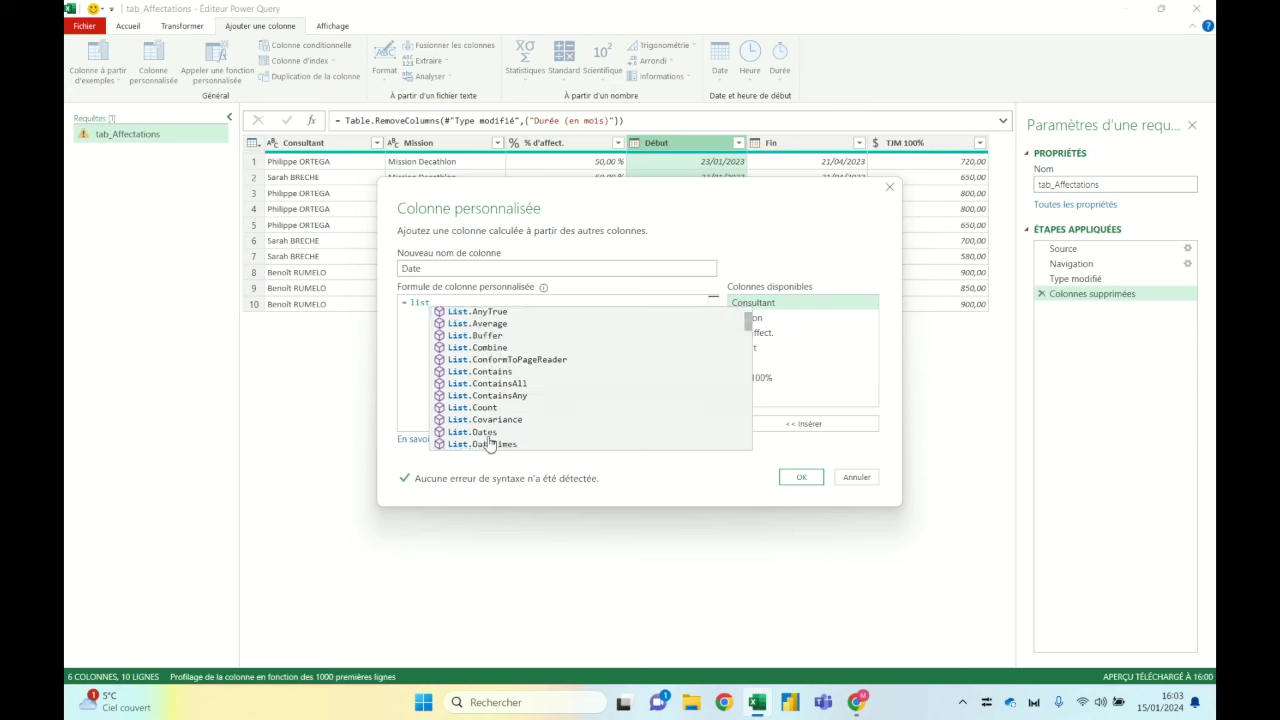
{"action": "scroll", "coordinate": [490, 443], "scroll_direction": "down", "scroll_amount": 4}
{"action": "scroll", "coordinate": [490, 443], "scroll_direction": "down", "scroll_amount": 4}
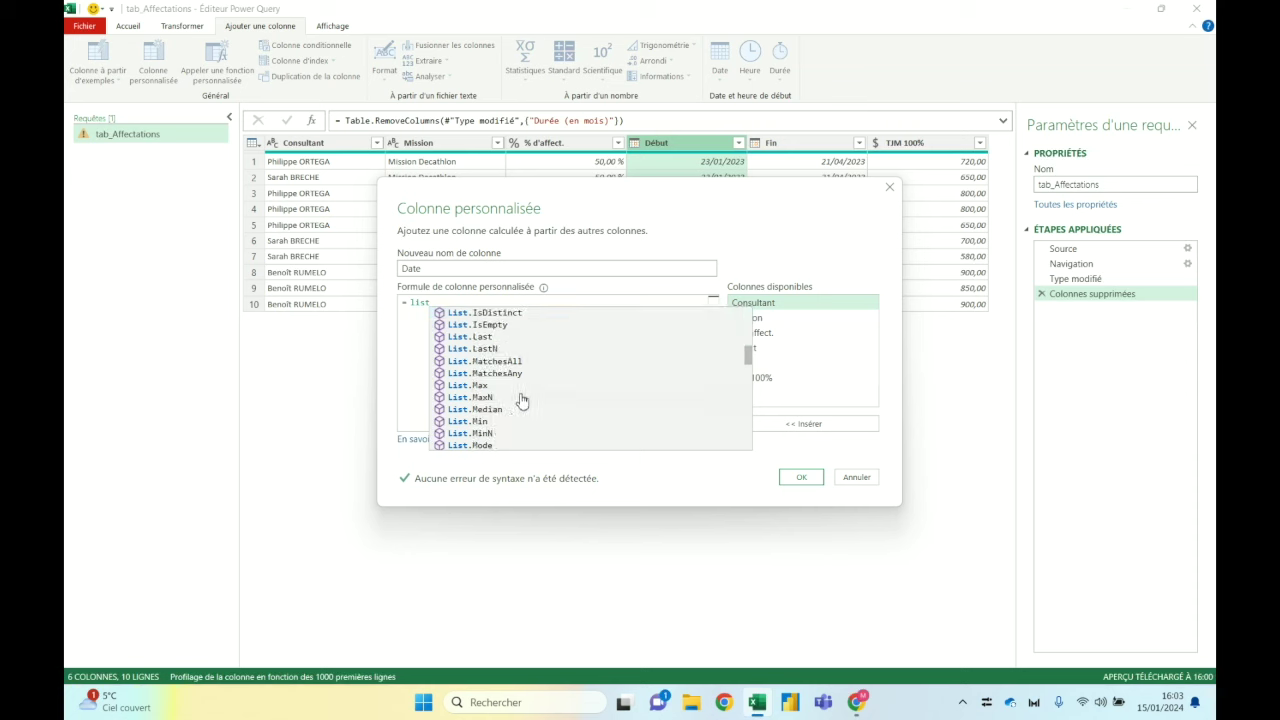
{"action": "scroll", "coordinate": [495, 428], "scroll_direction": "up", "scroll_amount": 8}
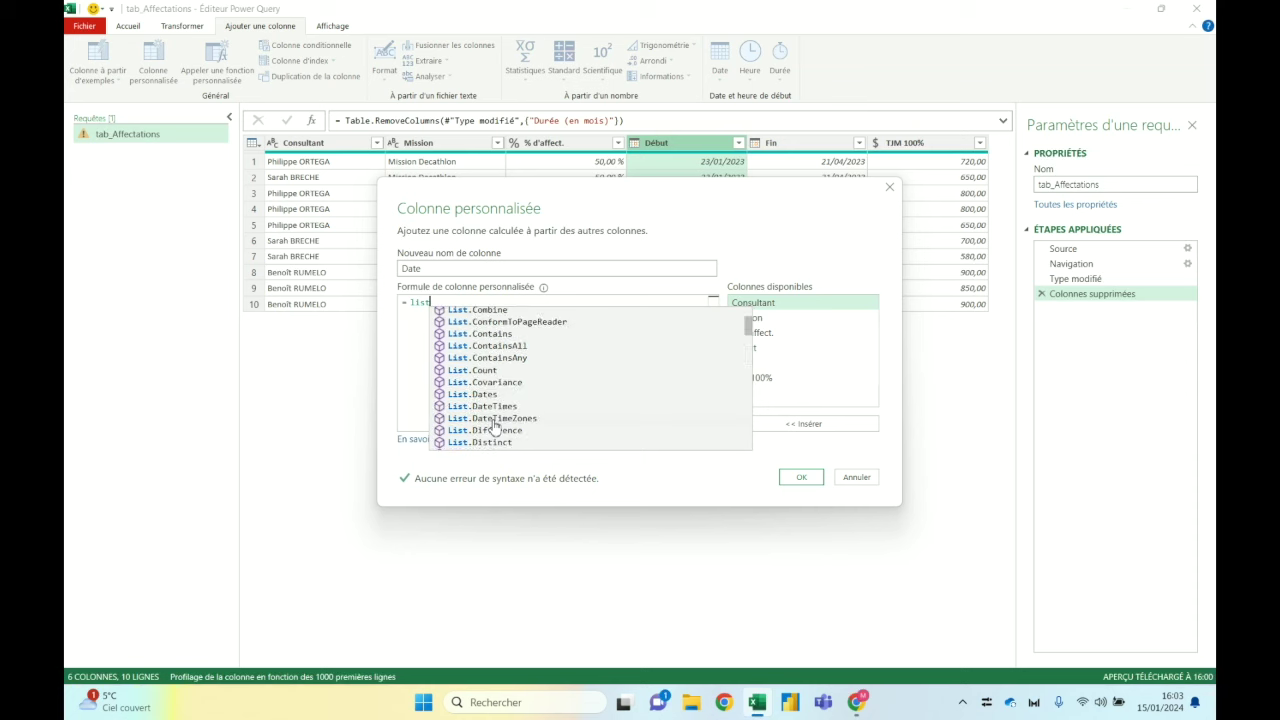
{"action": "scroll", "coordinate": [495, 428], "scroll_direction": "up", "scroll_amount": 1}
{"action": "type", "text": "d"}
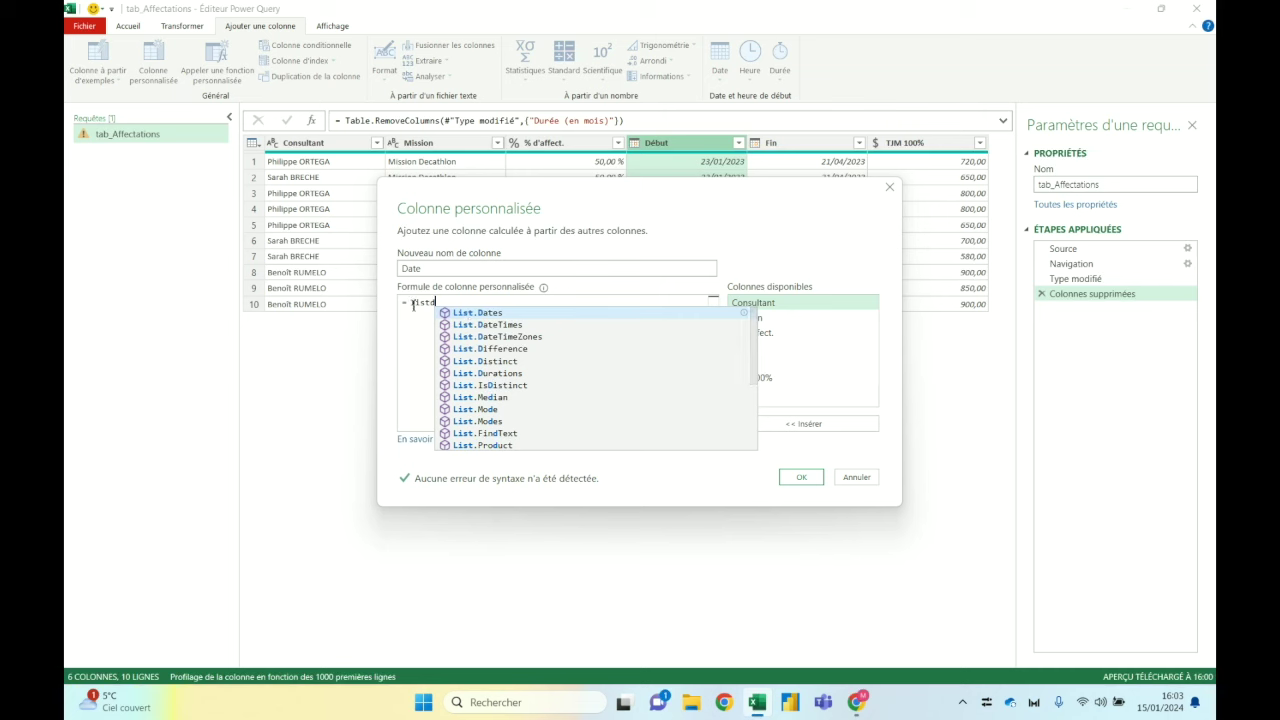
Step: Insert List.Dates and pass the Début column as its start date: List.Dates([Début],
{"action": "left_click", "coordinate": [483, 314]}
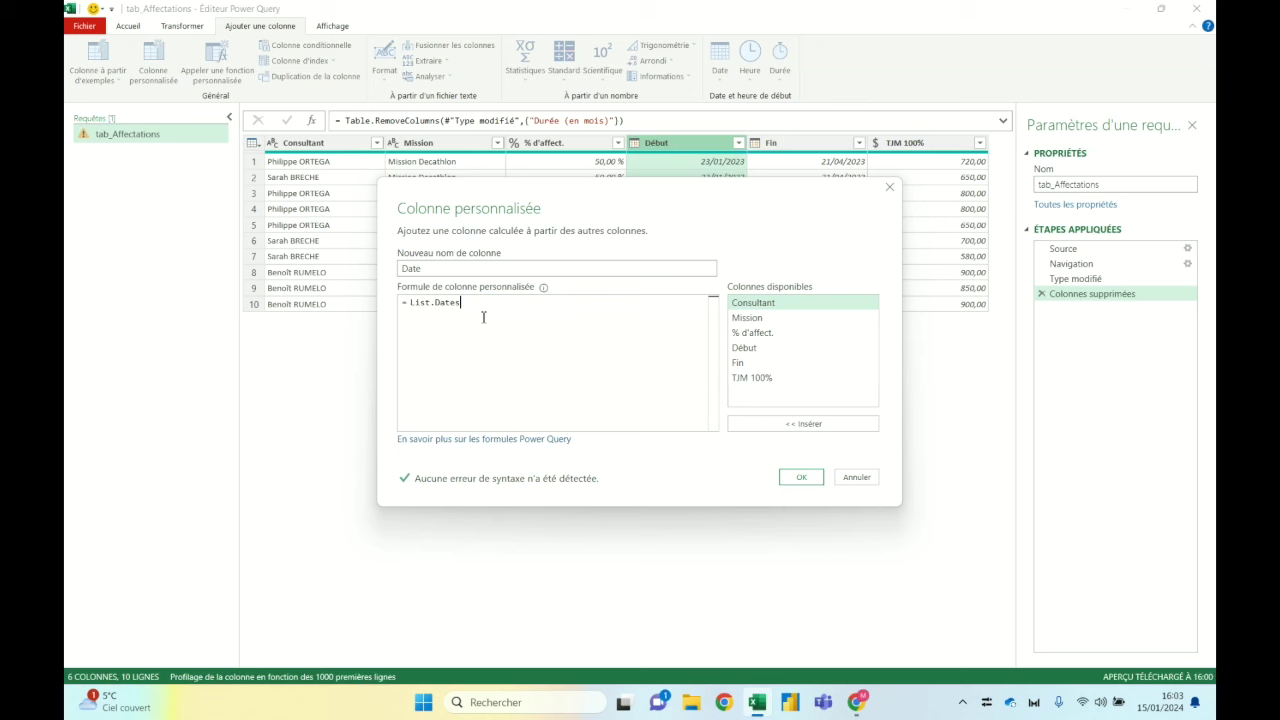
{"action": "type", "text": "("}
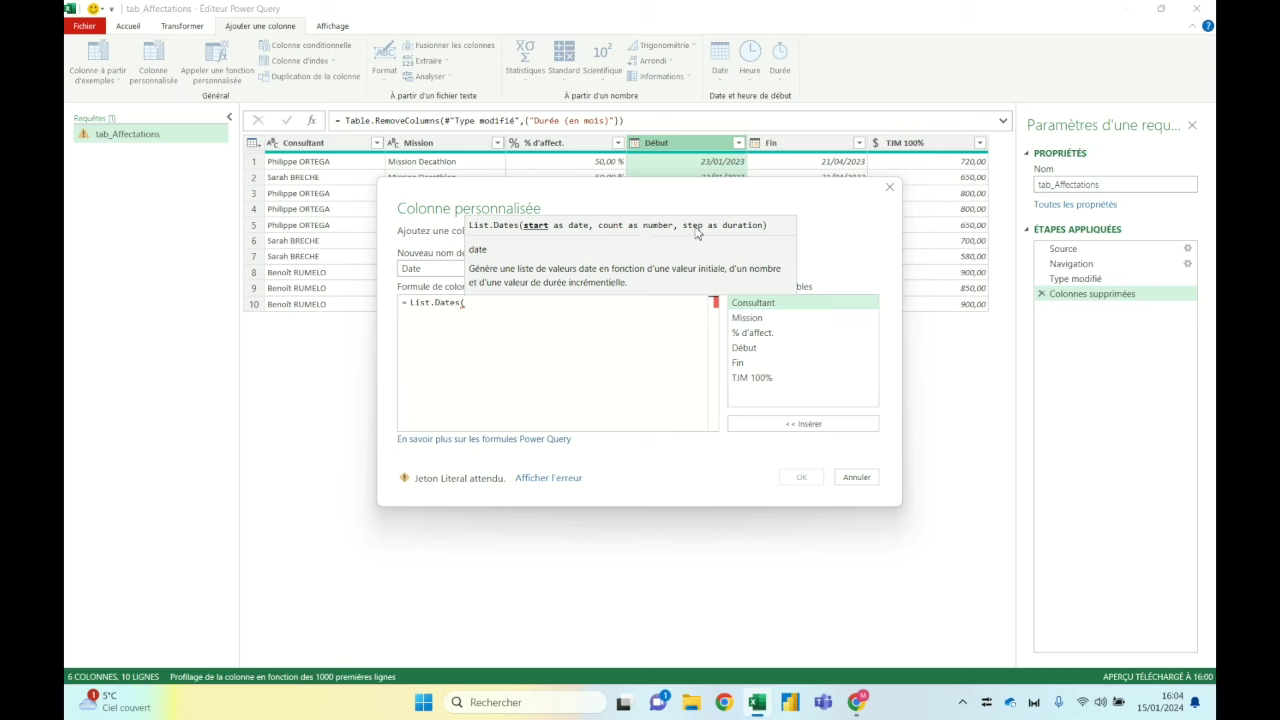
{"action": "double_click", "coordinate": [758, 350]}
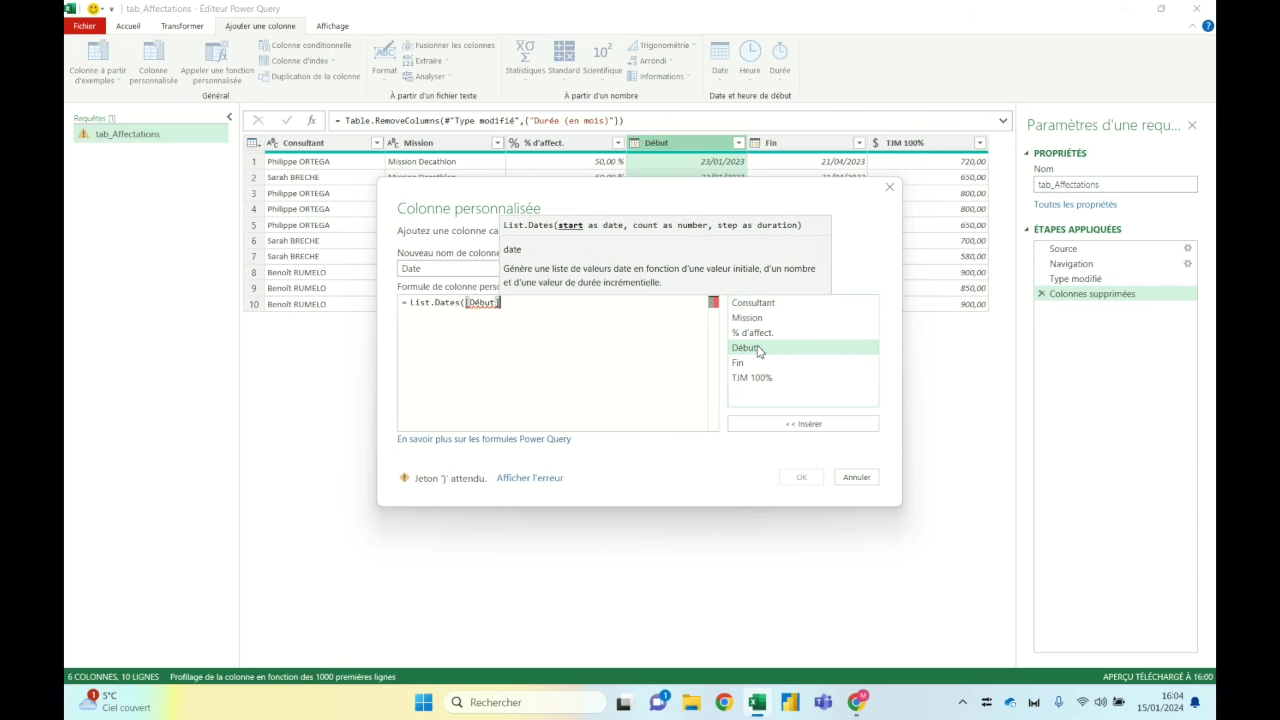
{"action": "type", "text": ","}
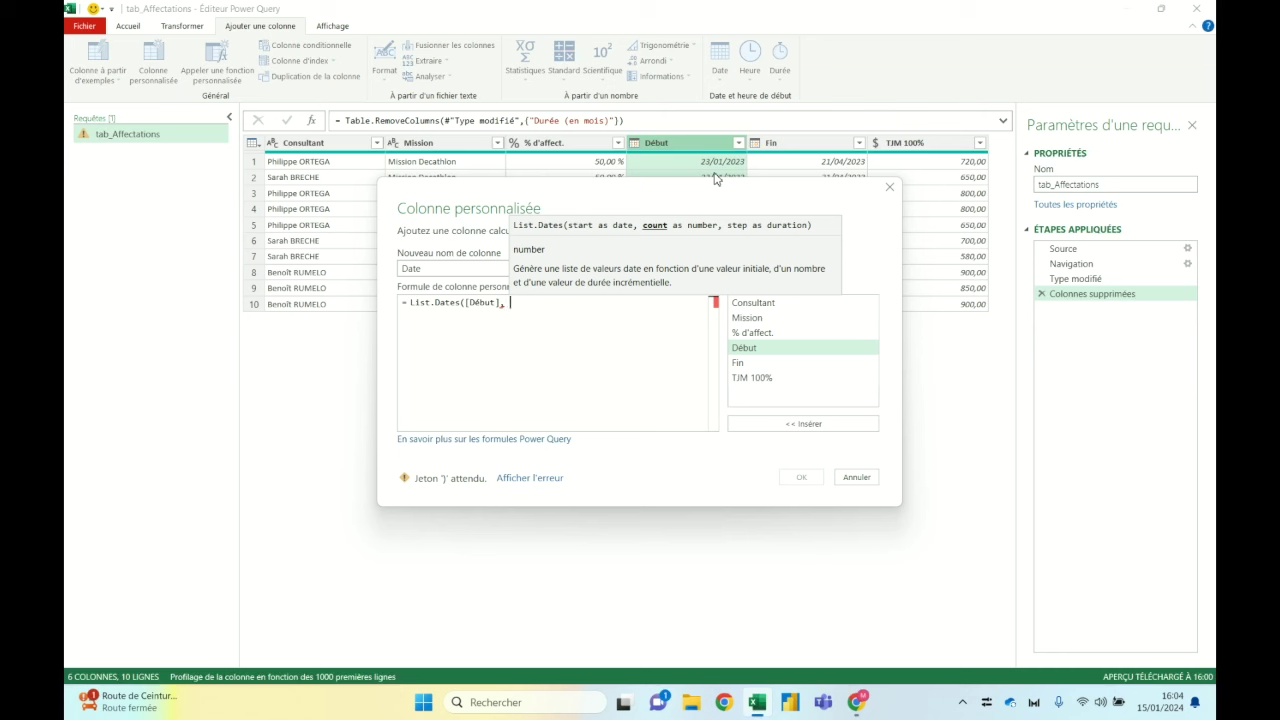
Step: Finish the formula as List.Dates([Début], 5, #duration(1,0,0,0)) with no syntax errors
{"action": "type", "text": "3,"}
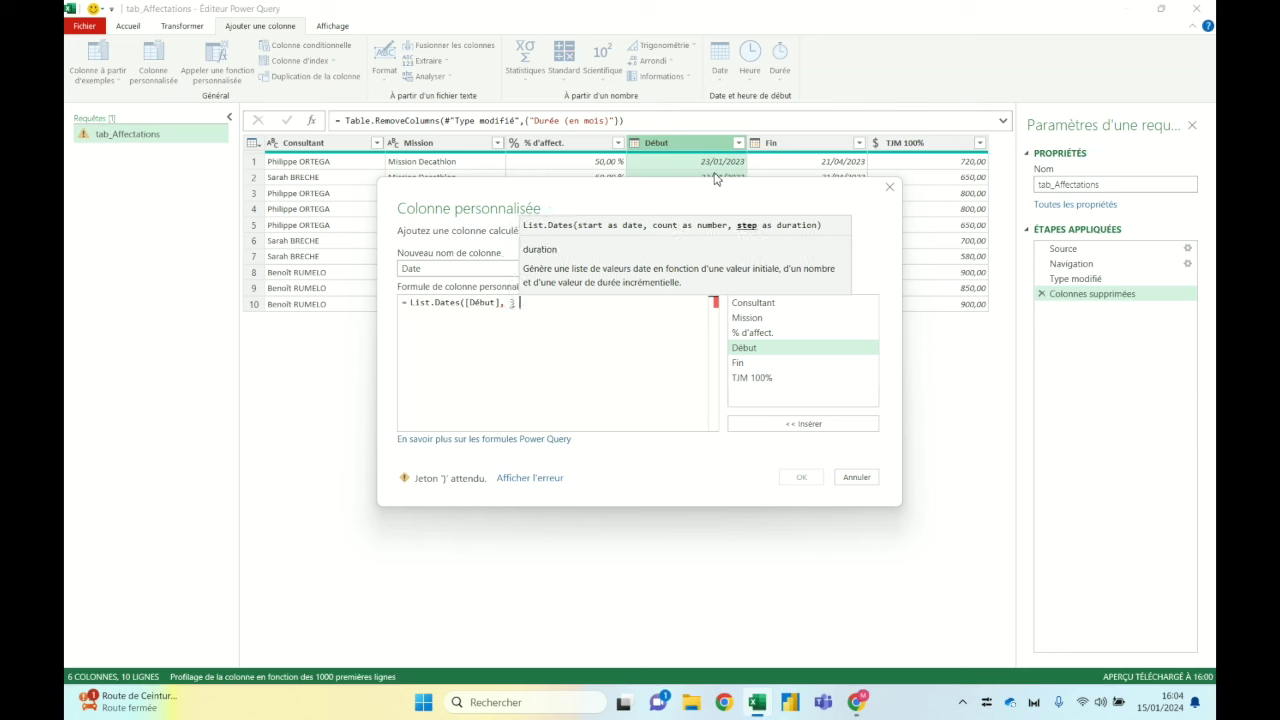
{"action": "key", "text": "BackSpace"}
{"action": "key", "text": "BackSpace"}
{"action": "type", "text": "5,"}
{"action": "key", "text": "BackSpace"}
{"action": "key", "text": "BackSpace"}
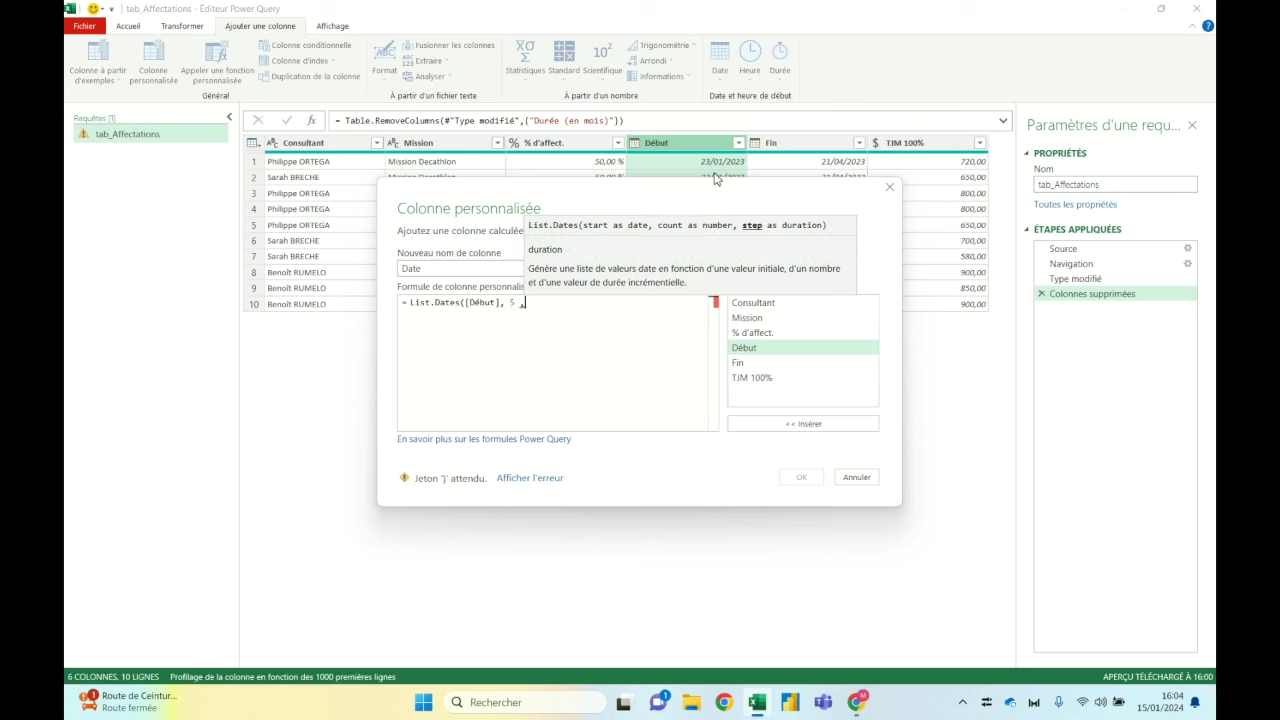
{"action": "type", "text": ","}
{"action": "type", "text": "1"}
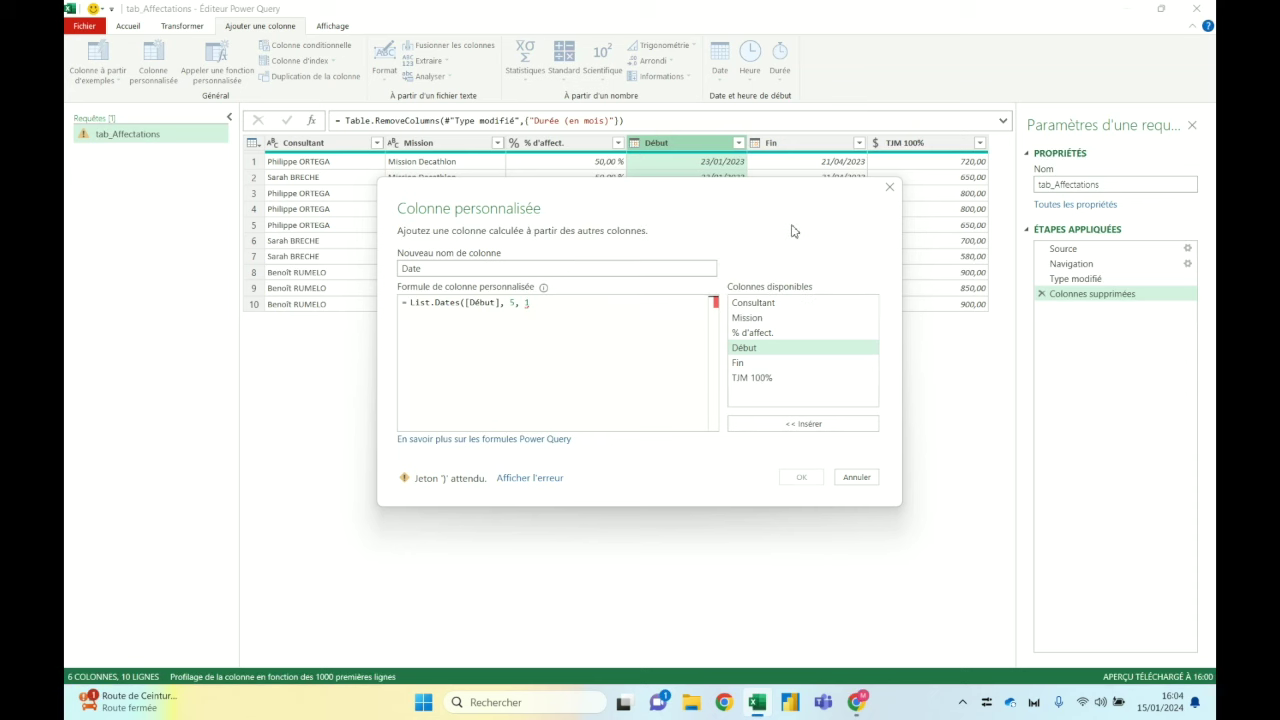
{"action": "key", "text": "BackSpace"}
{"action": "type", "text": "#durat"}
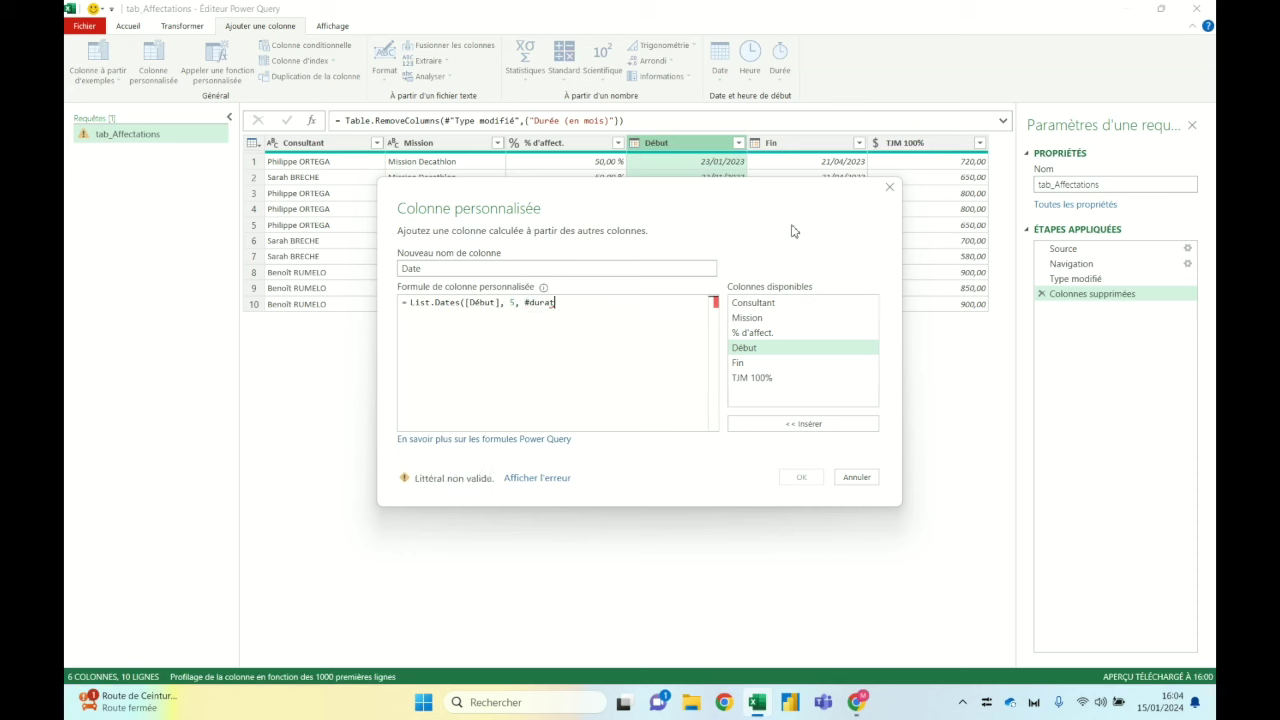
{"action": "type", "text": "ion("}
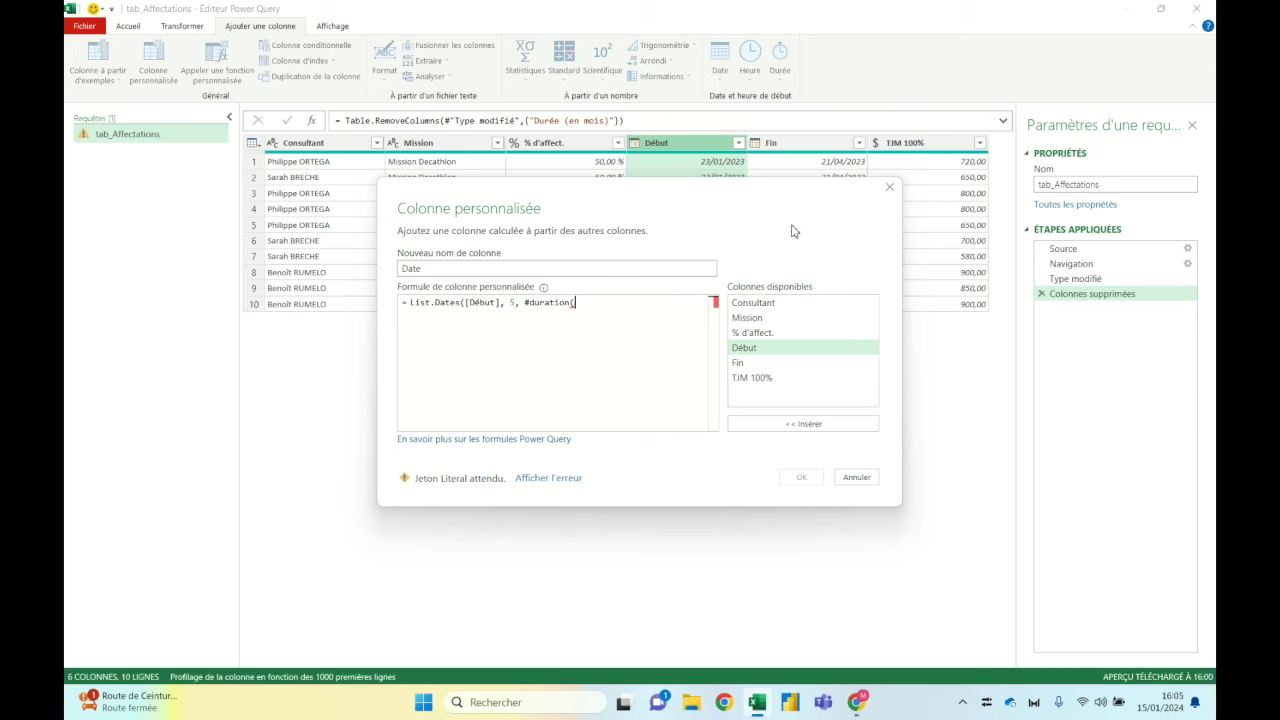
{"action": "type", "text": "1,0,"}
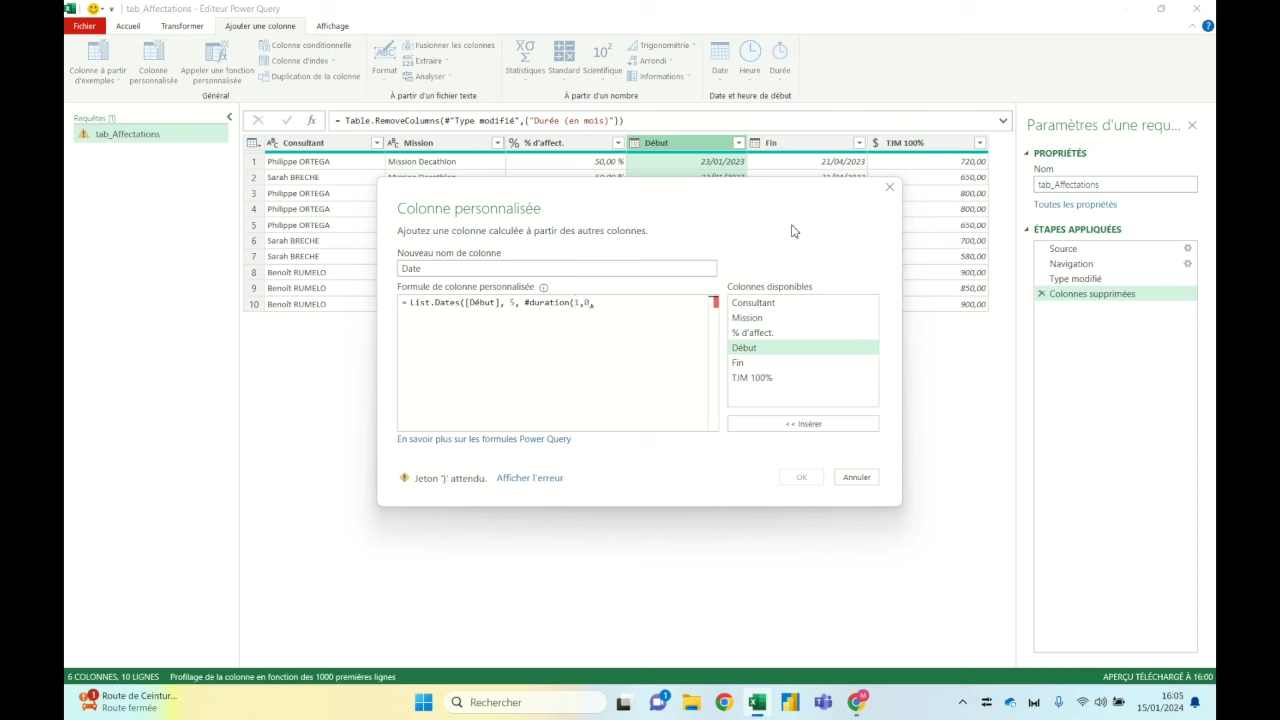
{"action": "type", "text": "0,0,"}
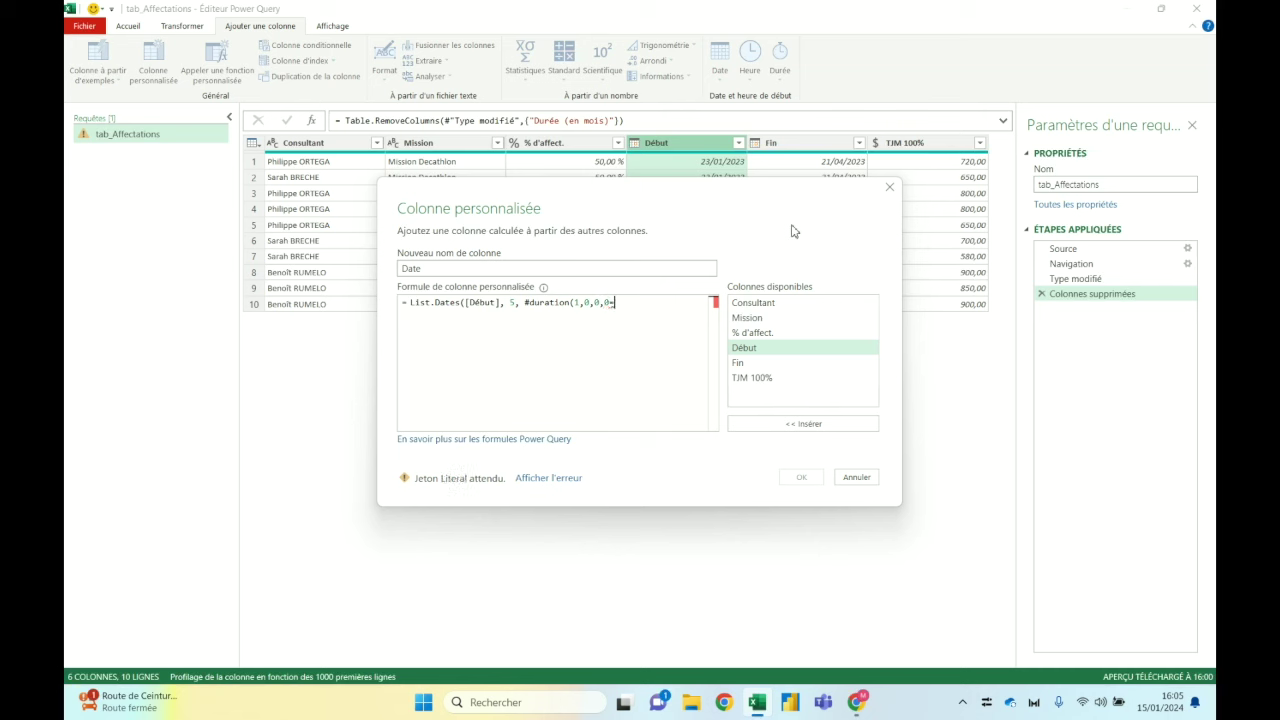
{"action": "type", "text": ")"}
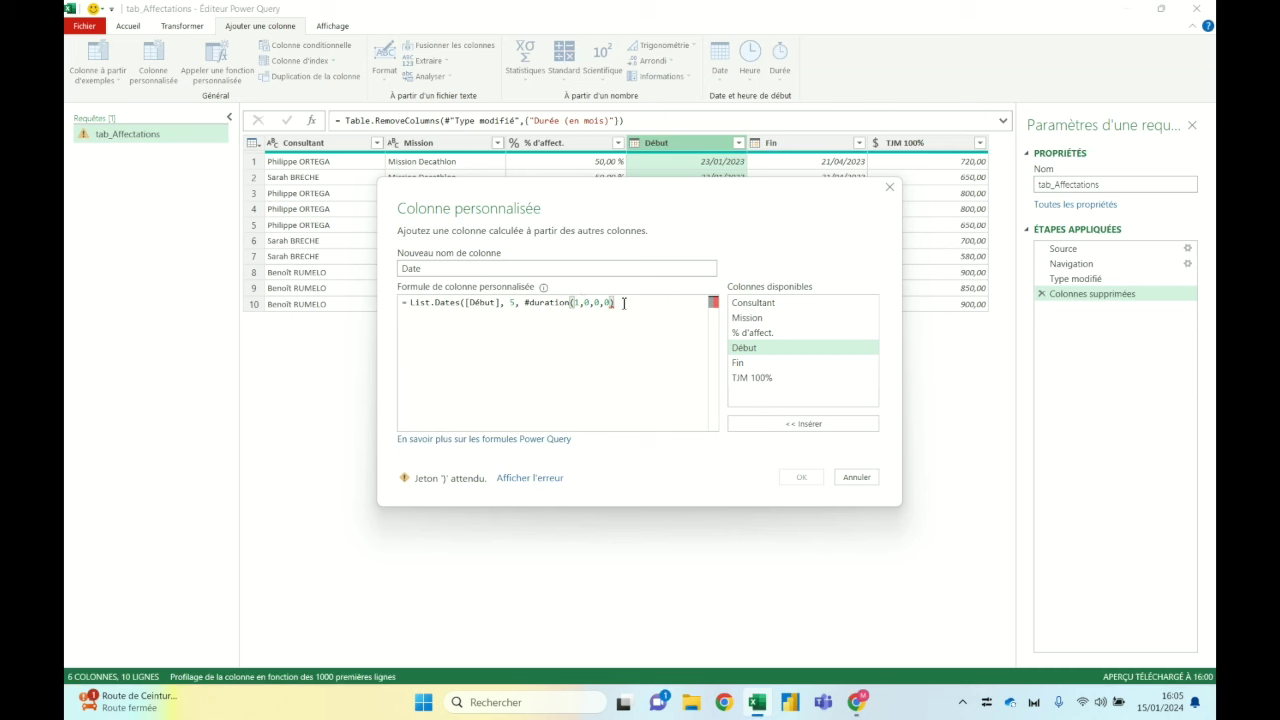
{"action": "type", "text": ")"}
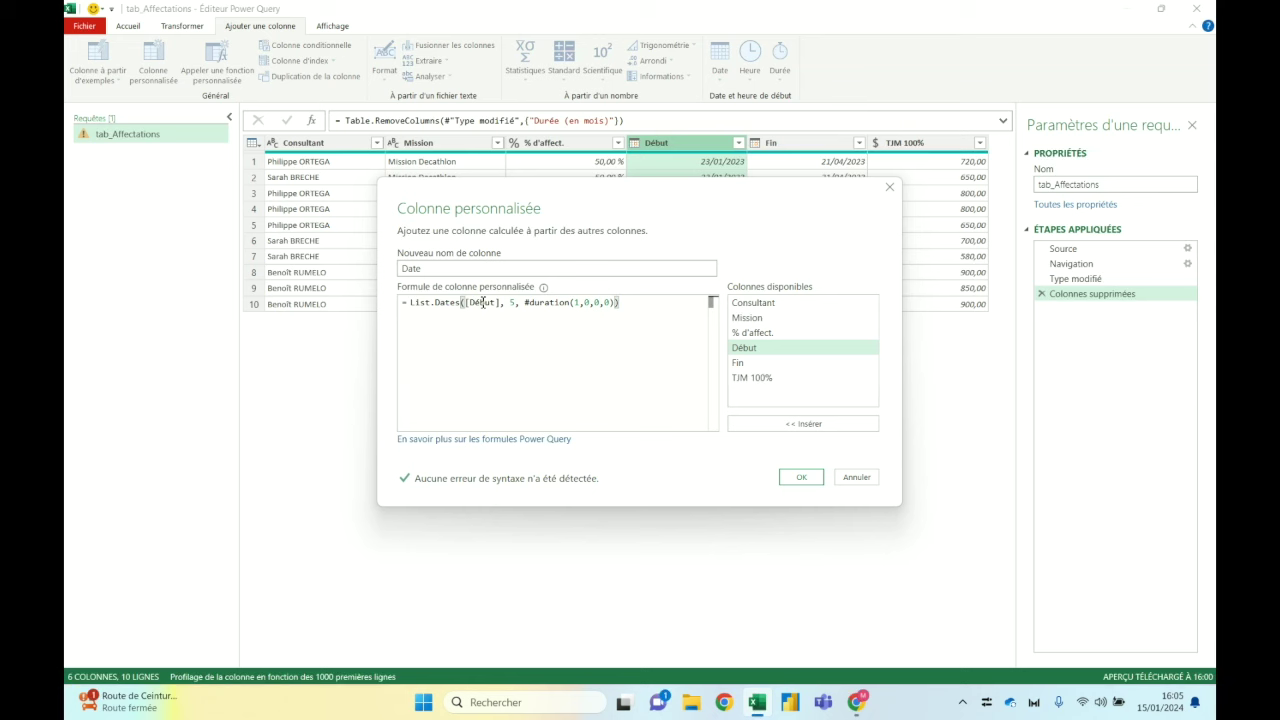
Step: Add the Date column, check row 1's date list against its start and end dates, then reopen Personnalisée ajoutée
{"action": "left_click", "coordinate": [800, 484]}
{"action": "left_click", "coordinate": [948, 163]}
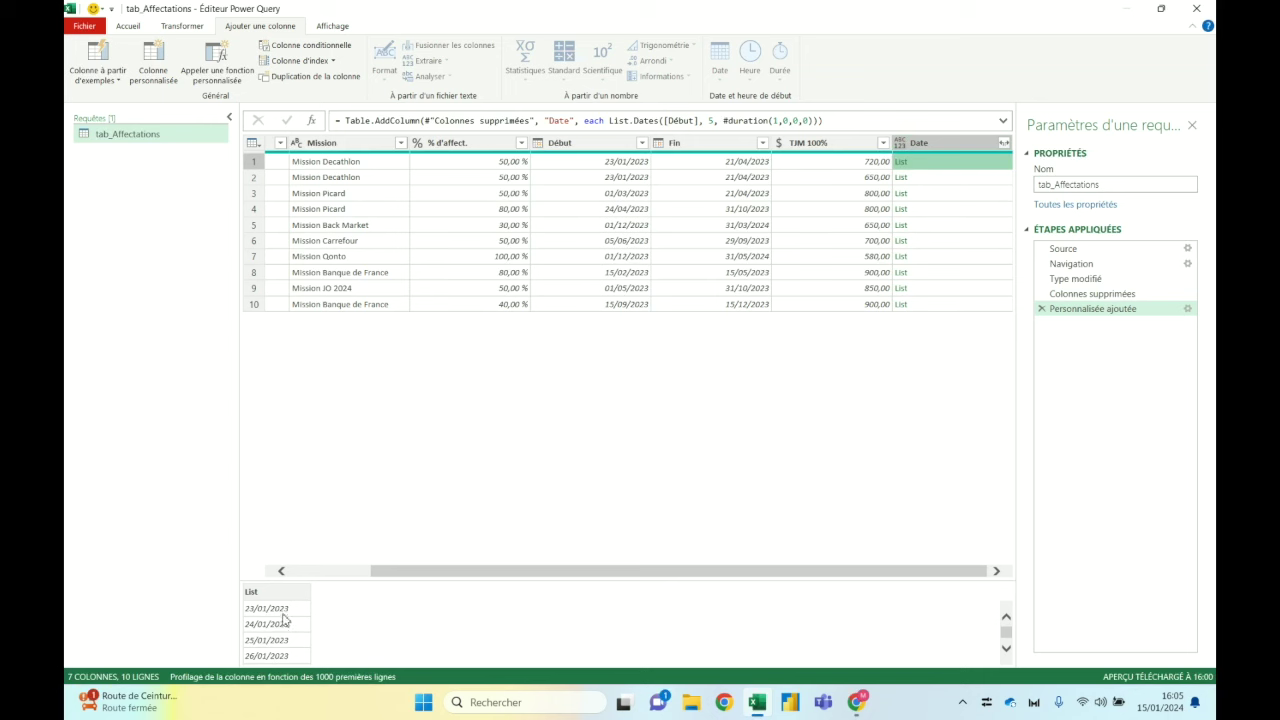
{"action": "scroll", "coordinate": [278, 650], "scroll_direction": "down", "scroll_amount": 1}
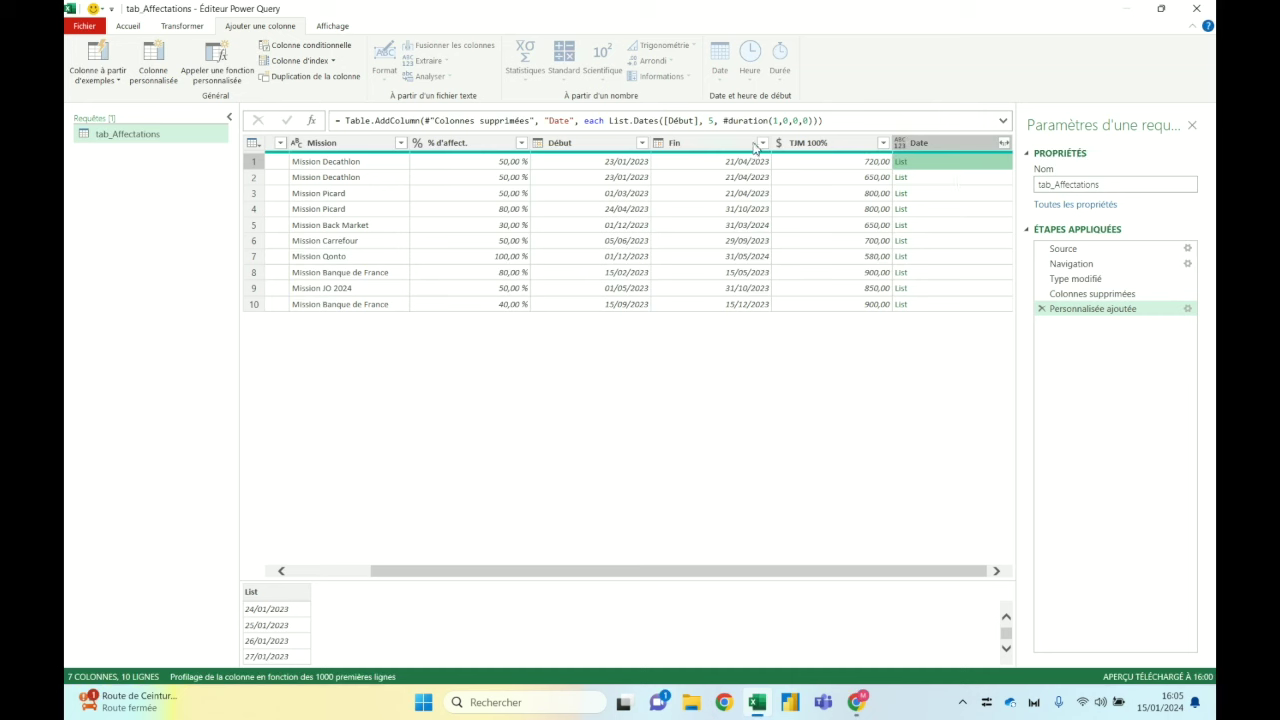
{"action": "left_click", "coordinate": [726, 164]}
{"action": "left_click", "coordinate": [610, 163]}
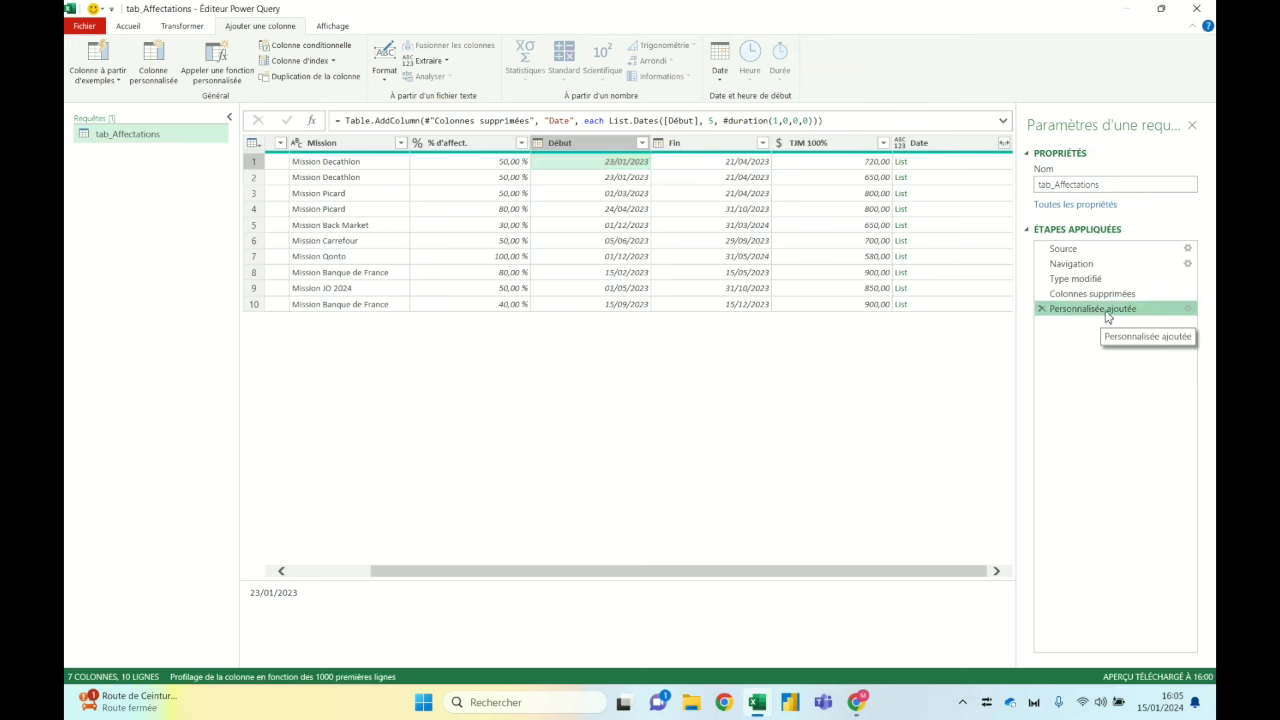
{"action": "double_click", "coordinate": [1104, 317]}
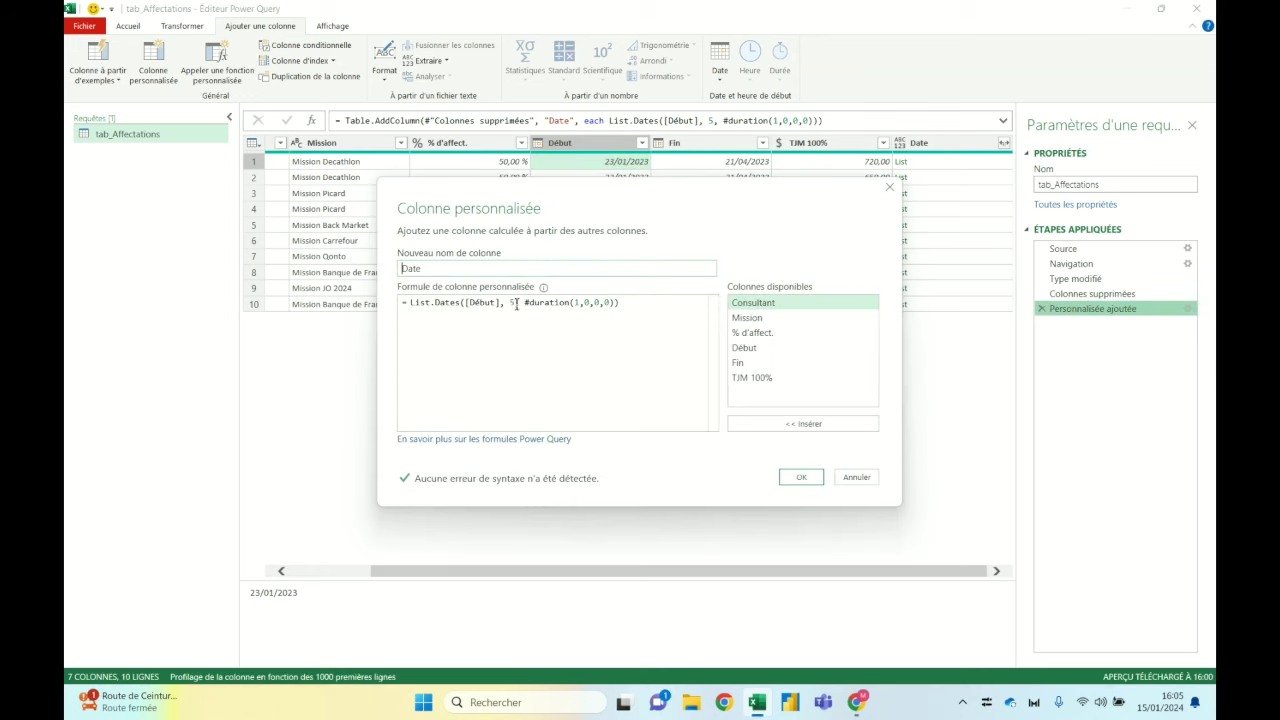
Step: Replace the fixed count of 5 in the Date formula with [Fin]-[Début] and apply it
{"action": "left_click", "coordinate": [516, 303]}
{"action": "key", "text": "BackSpace"}
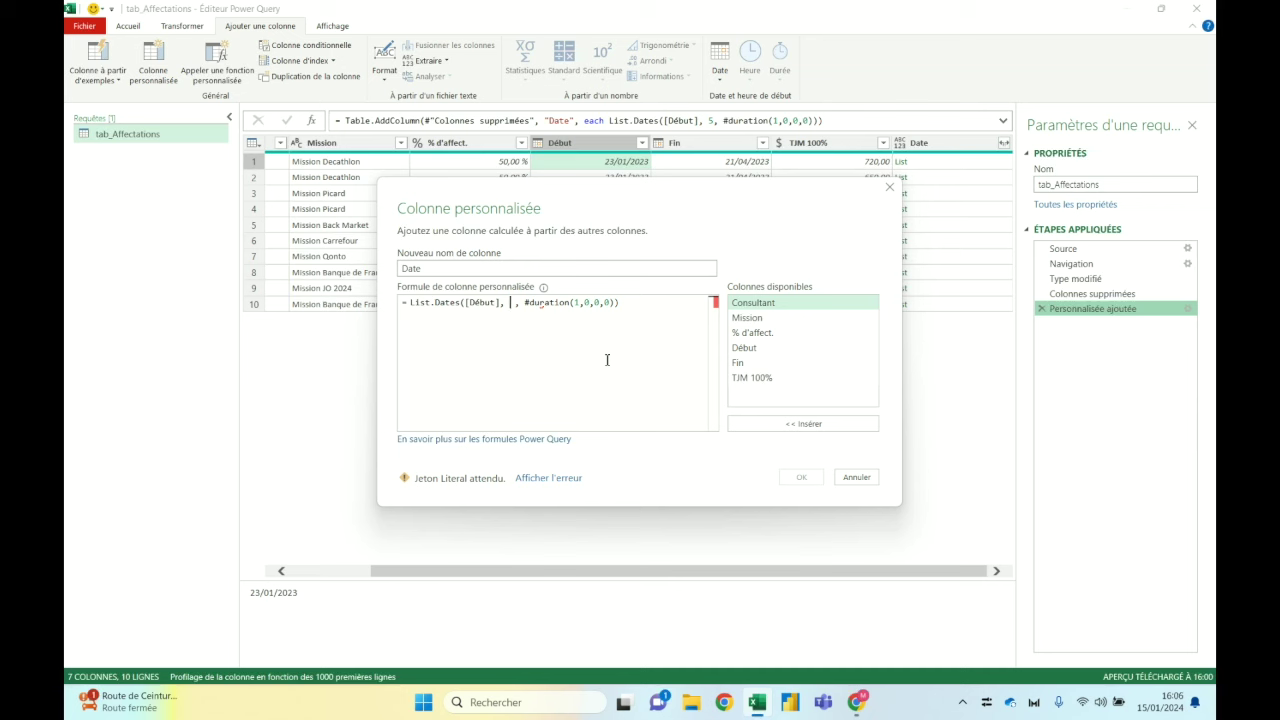
{"action": "double_click", "coordinate": [757, 363]}
{"action": "type", "text": "-"}
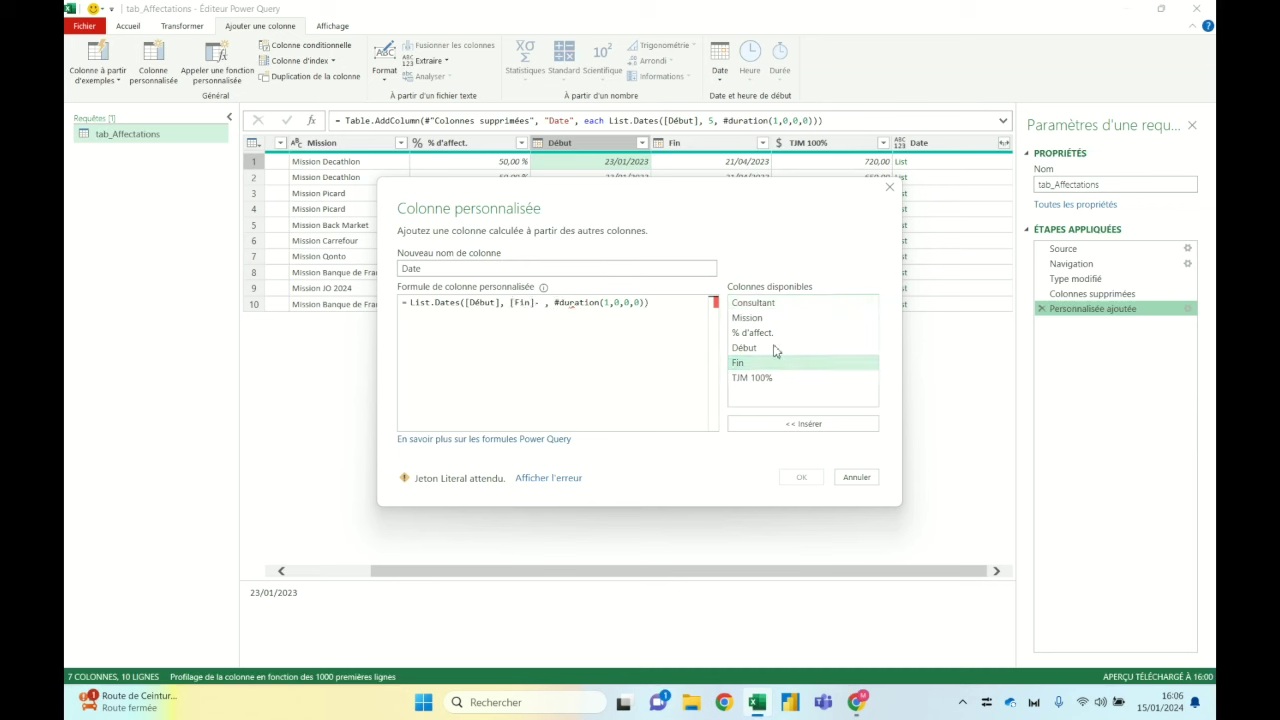
{"action": "double_click", "coordinate": [764, 352]}
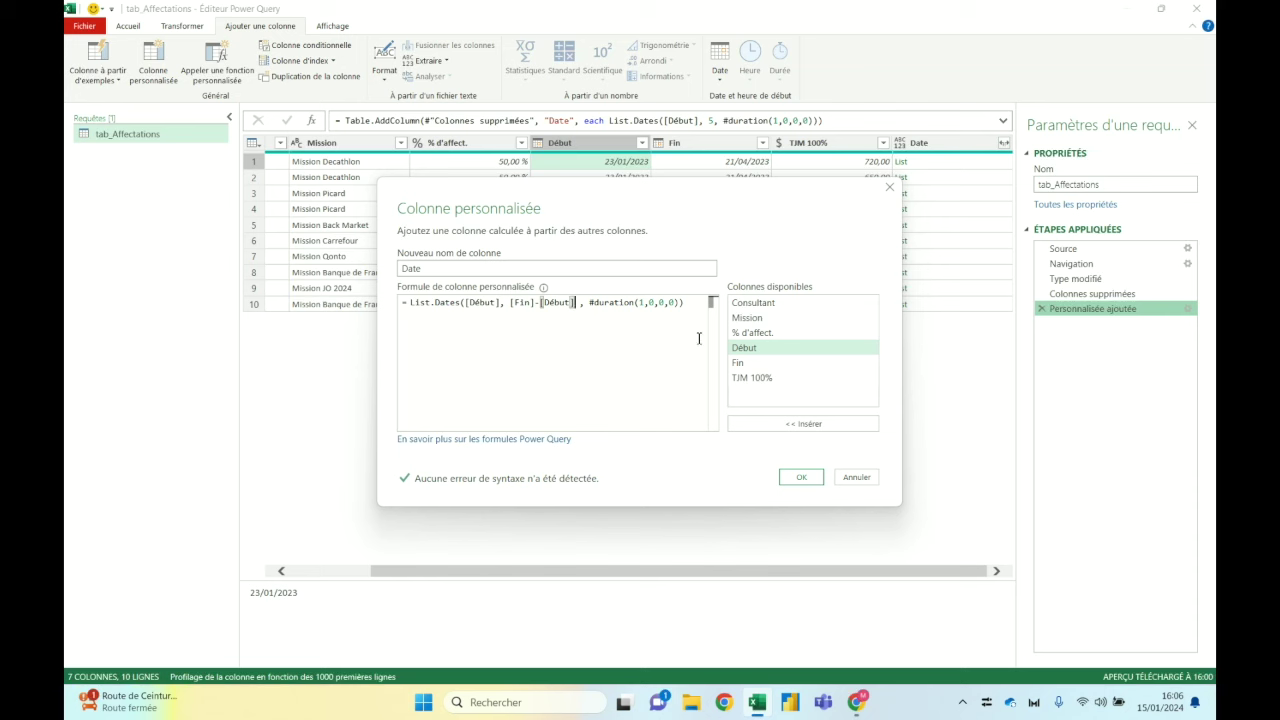
{"action": "left_click", "coordinate": [802, 478]}
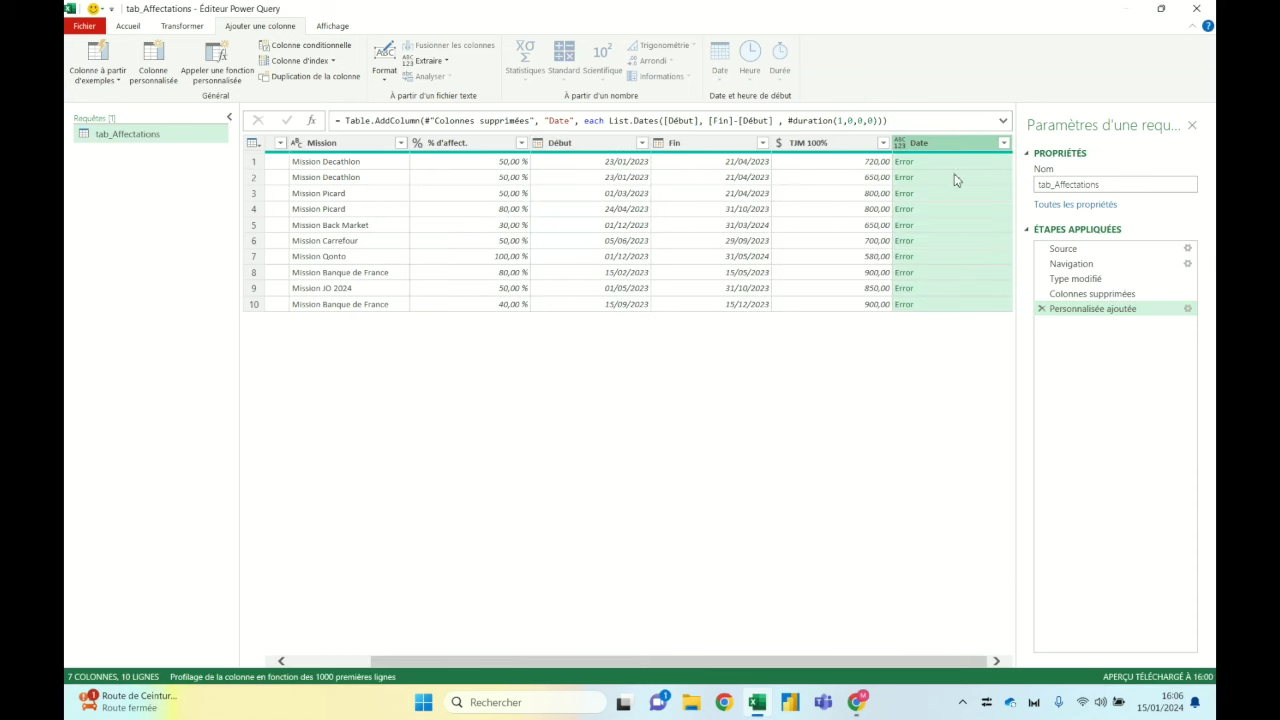
Step: Show the Date cell's error: a duration cannot be converted to type Number
{"action": "left_click", "coordinate": [958, 163]}
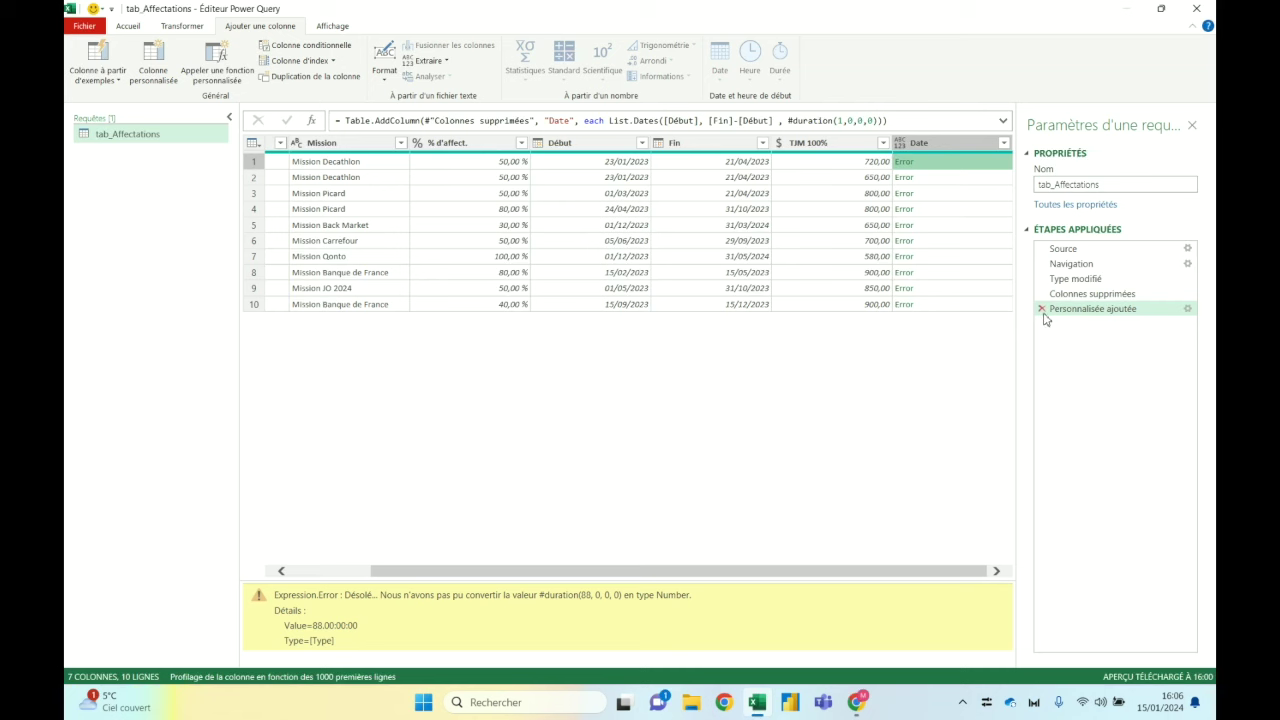
Step: Wrap [Fin]-[Début] in Number.From() in the Date custom column formula
{"action": "double_click", "coordinate": [1077, 316]}
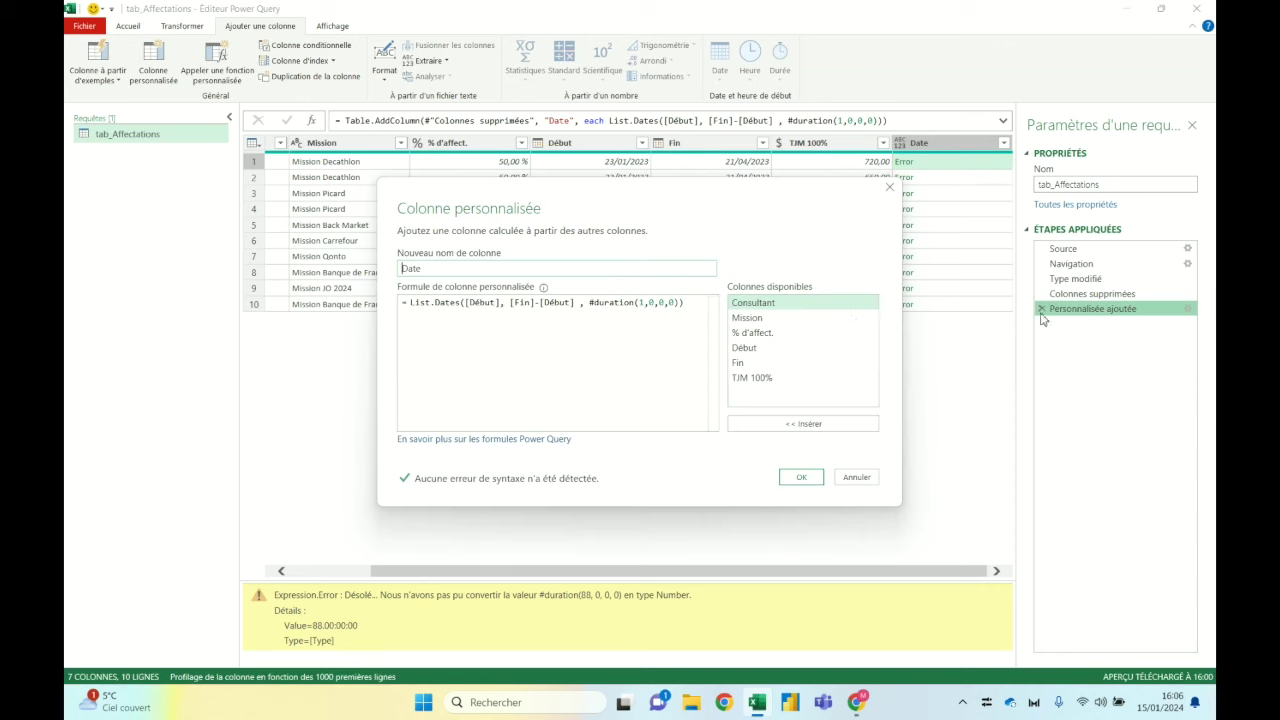
{"action": "left_click", "coordinate": [511, 302]}
{"action": "type", "text": "num"}
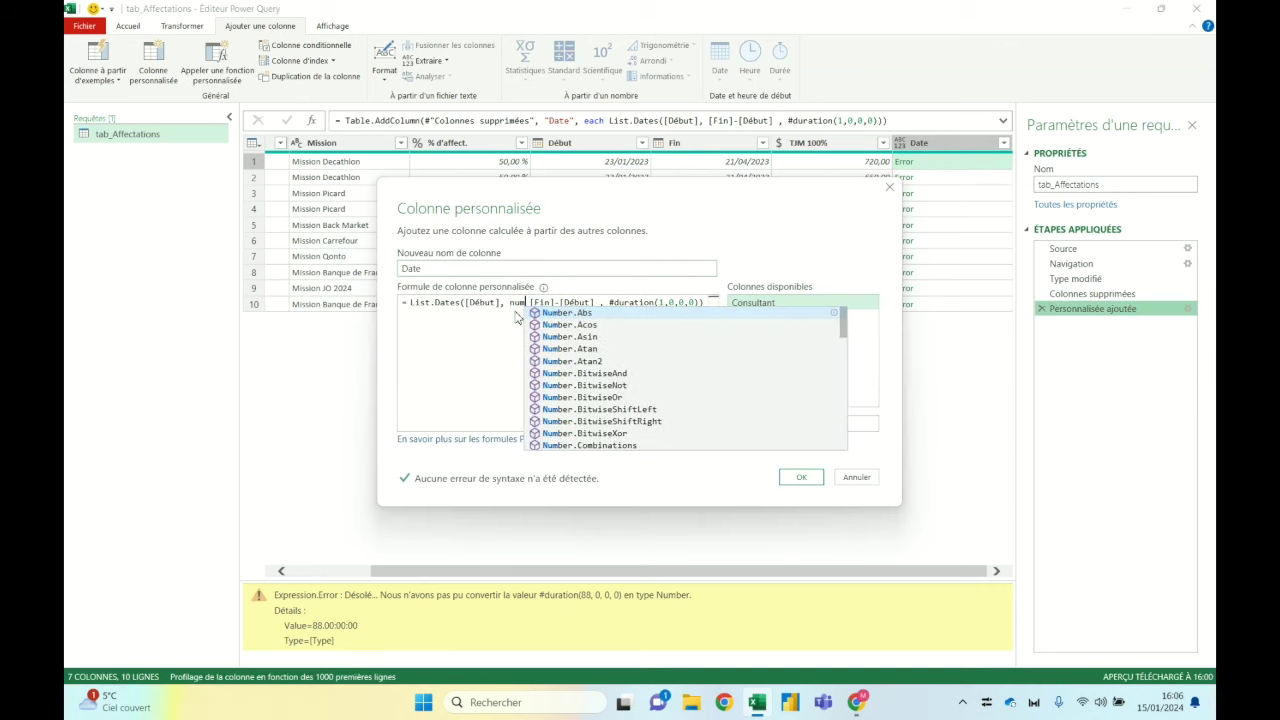
{"action": "type", "text": "berfro"}
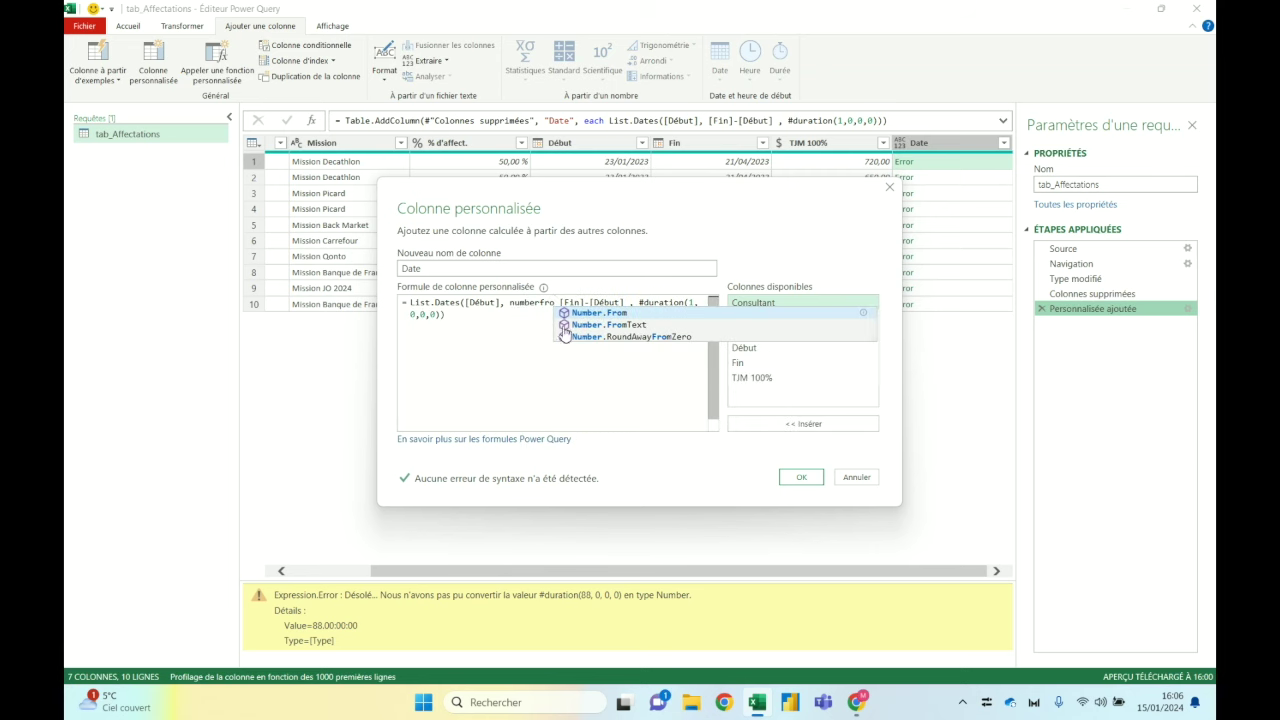
{"action": "left_click", "coordinate": [600, 313]}
{"action": "type", "text": "("}
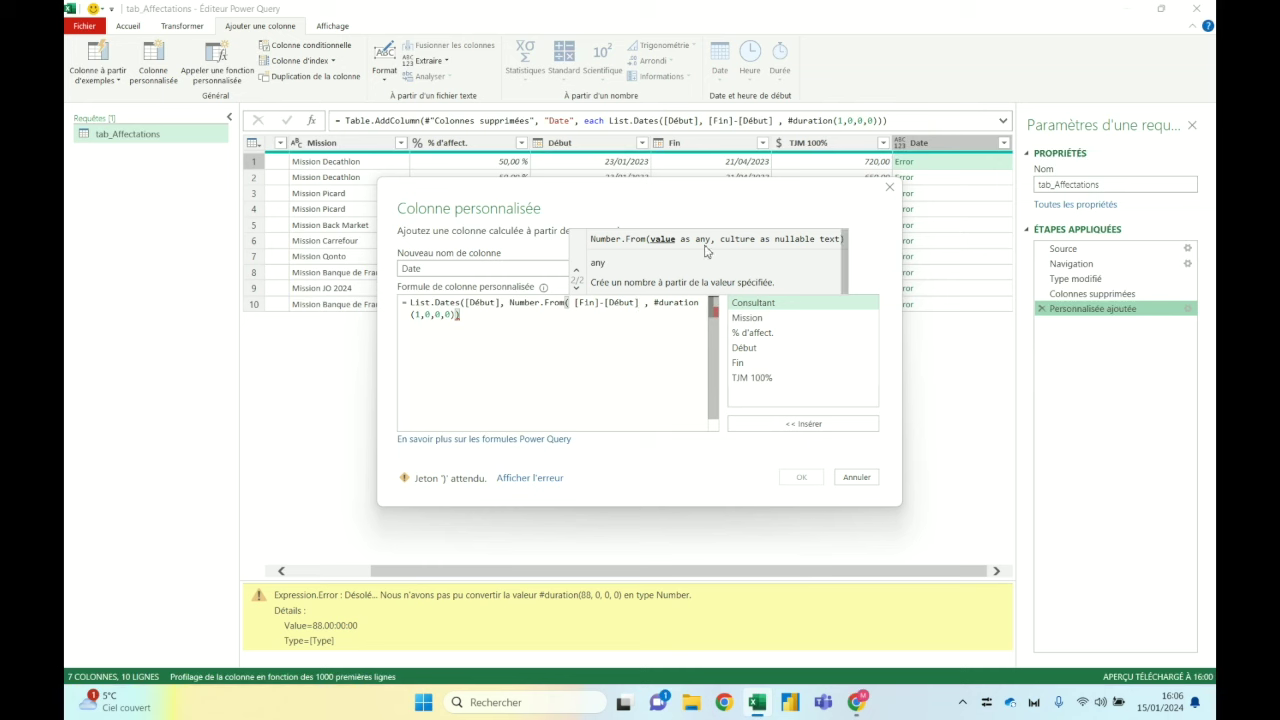
{"action": "left_click", "coordinate": [642, 302]}
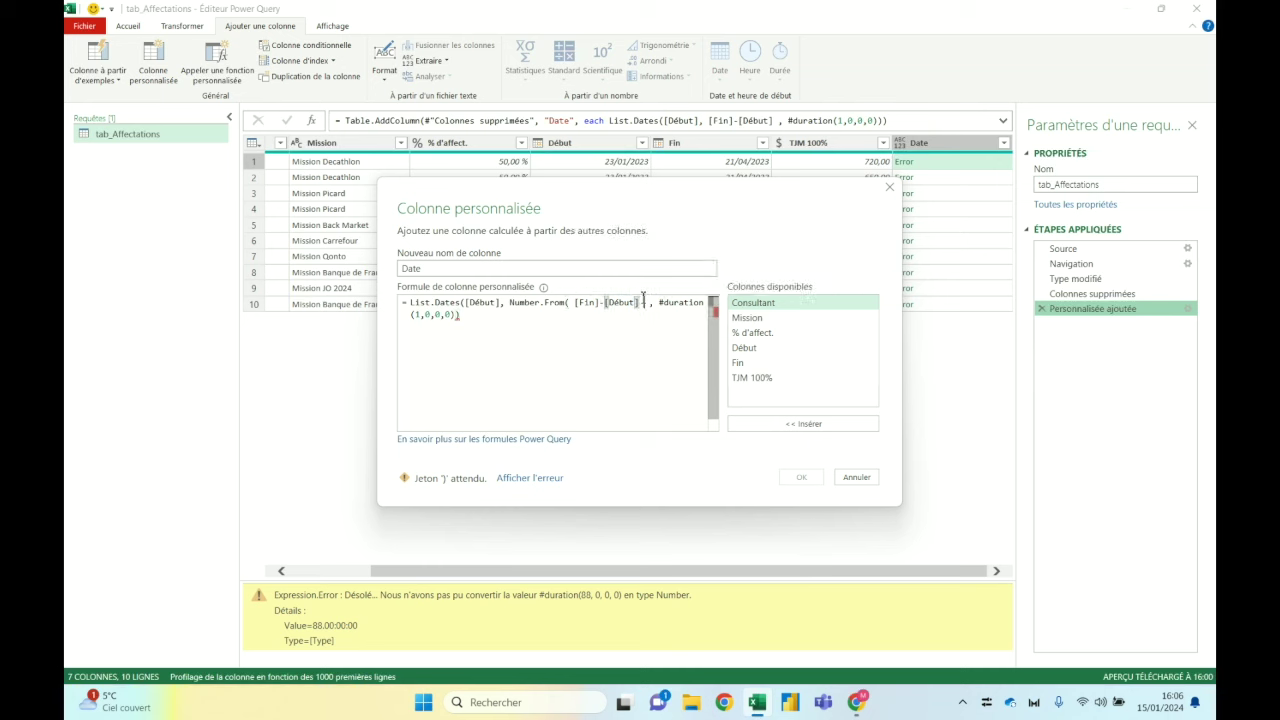
{"action": "type", "text": ")"}
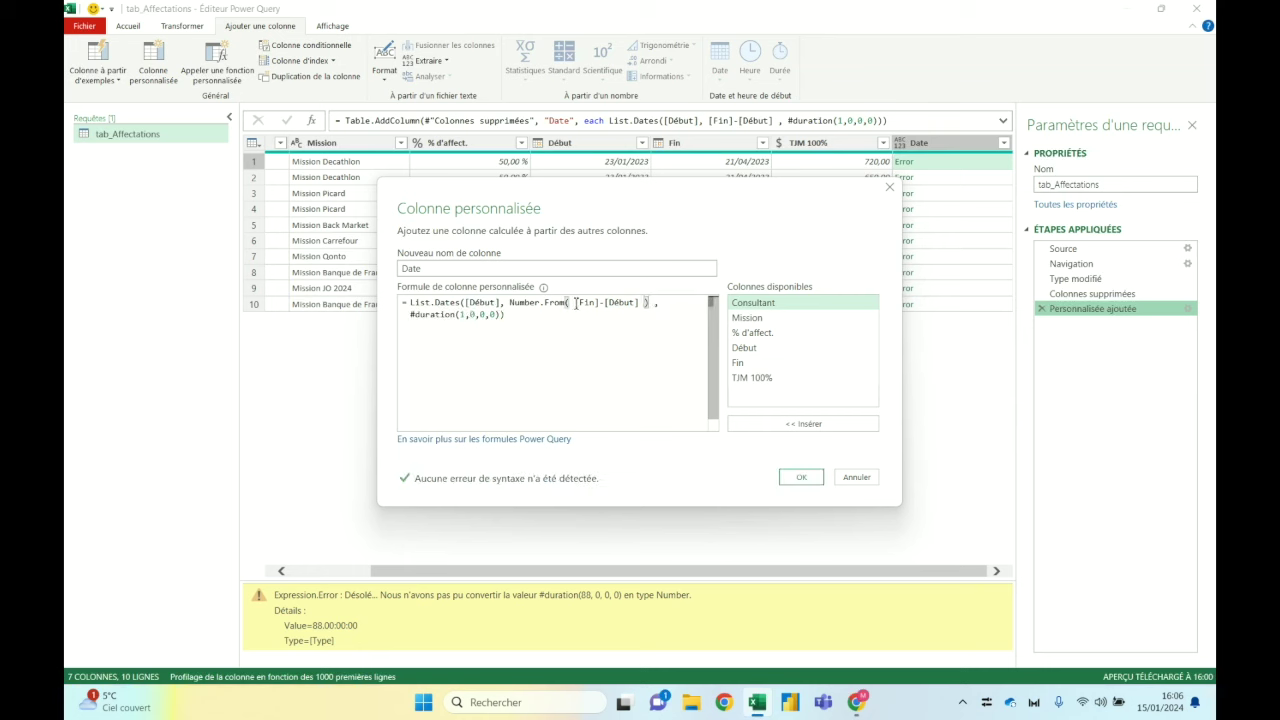
Step: Remove the stray spaces inside Number.From([Fin]-[Début]) and apply the formula
{"action": "left_click", "coordinate": [576, 302]}
{"action": "key", "text": "BackSpace"}
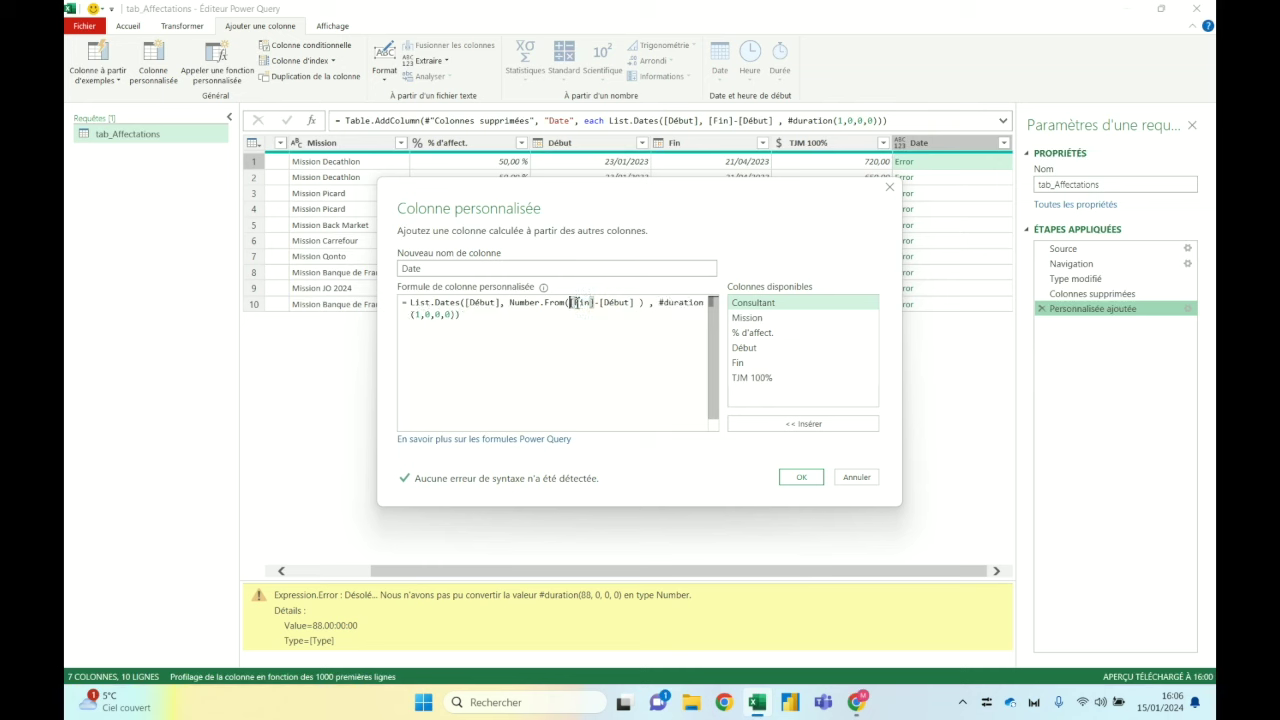
{"action": "left_click", "coordinate": [640, 302]}
{"action": "key", "text": "BackSpace"}
{"action": "left_click", "coordinate": [500, 304]}
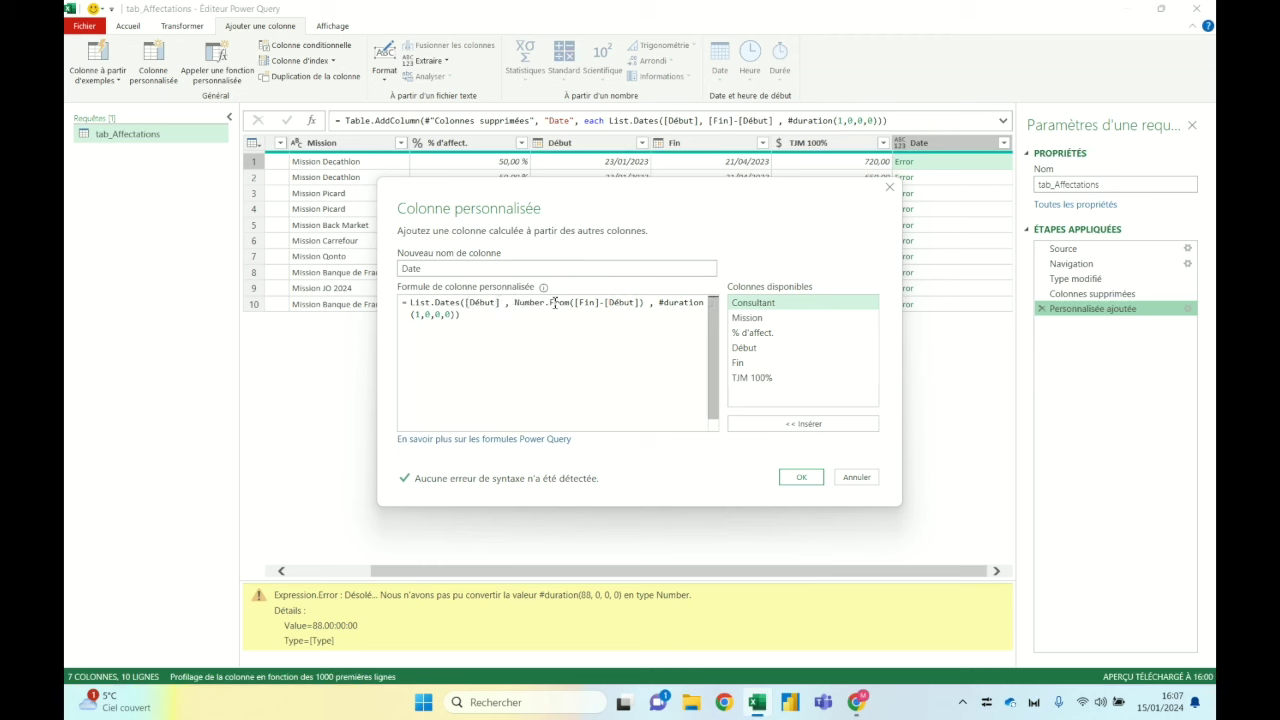
{"action": "left_click", "coordinate": [801, 477]}
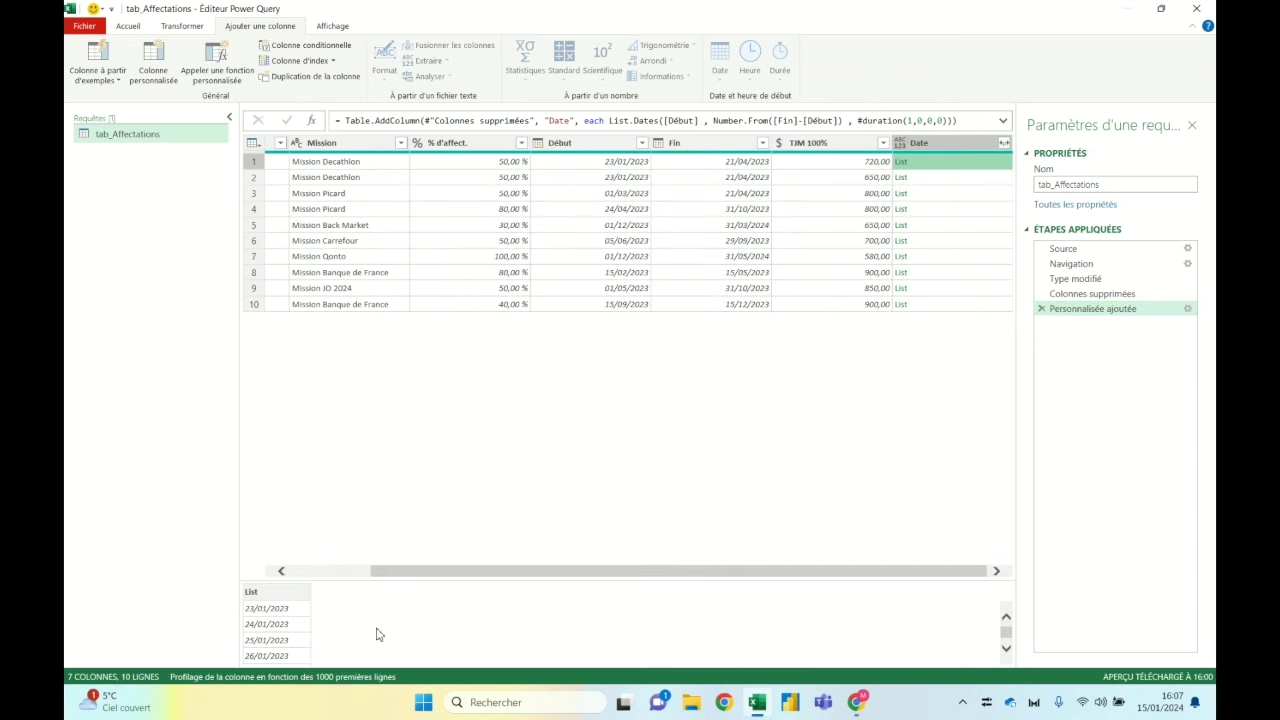
Step: Preview the first row's list of dates, then delete the drill-down step
{"action": "scroll", "coordinate": [375, 634], "scroll_direction": "down", "scroll_amount": 5}
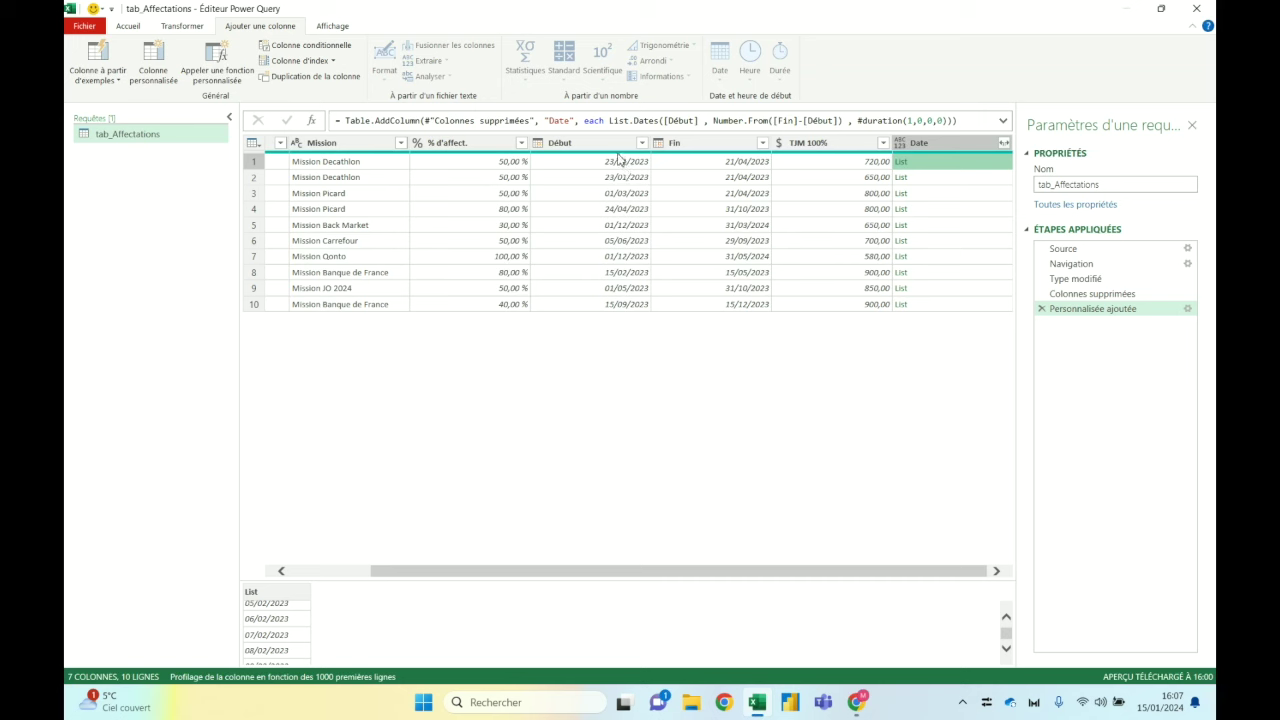
{"action": "scroll", "coordinate": [294, 624], "scroll_direction": "down", "scroll_amount": 1}
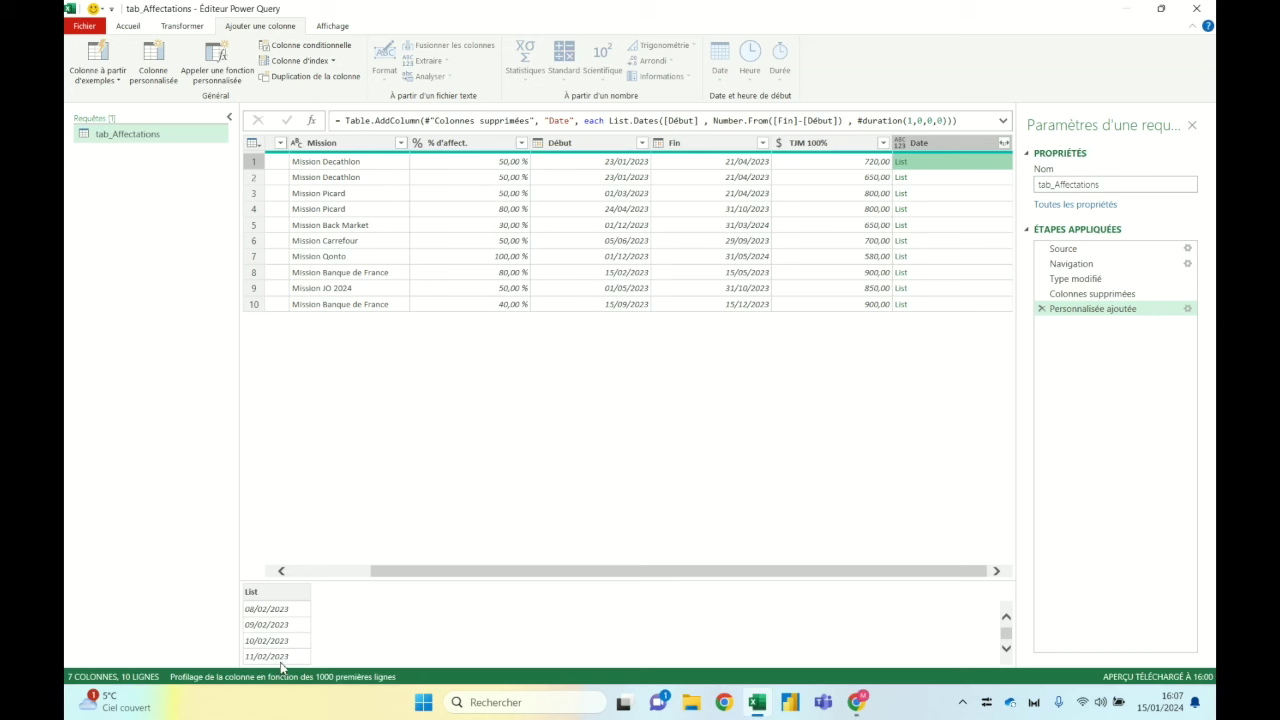
{"action": "left_click", "coordinate": [901, 164]}
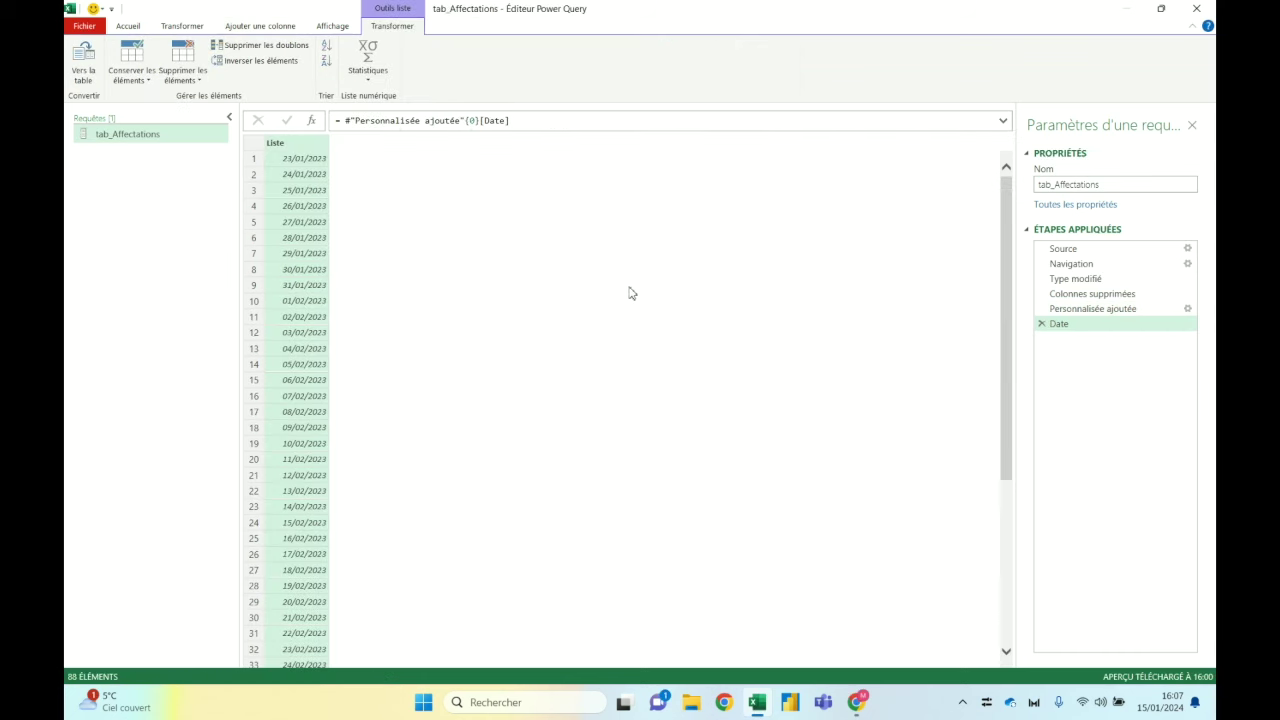
{"action": "scroll", "coordinate": [514, 317], "scroll_direction": "down", "scroll_amount": 9}
{"action": "scroll", "coordinate": [513, 316], "scroll_direction": "down", "scroll_amount": 9}
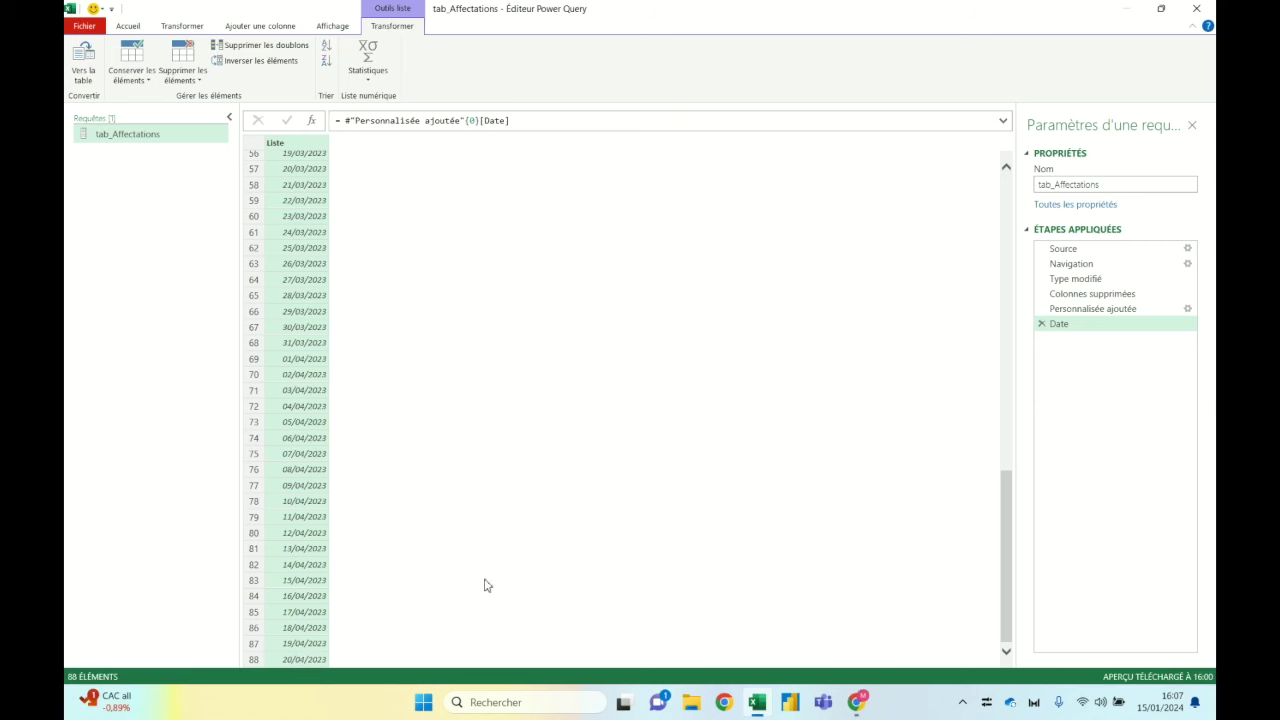
{"action": "left_click", "coordinate": [1041, 324]}
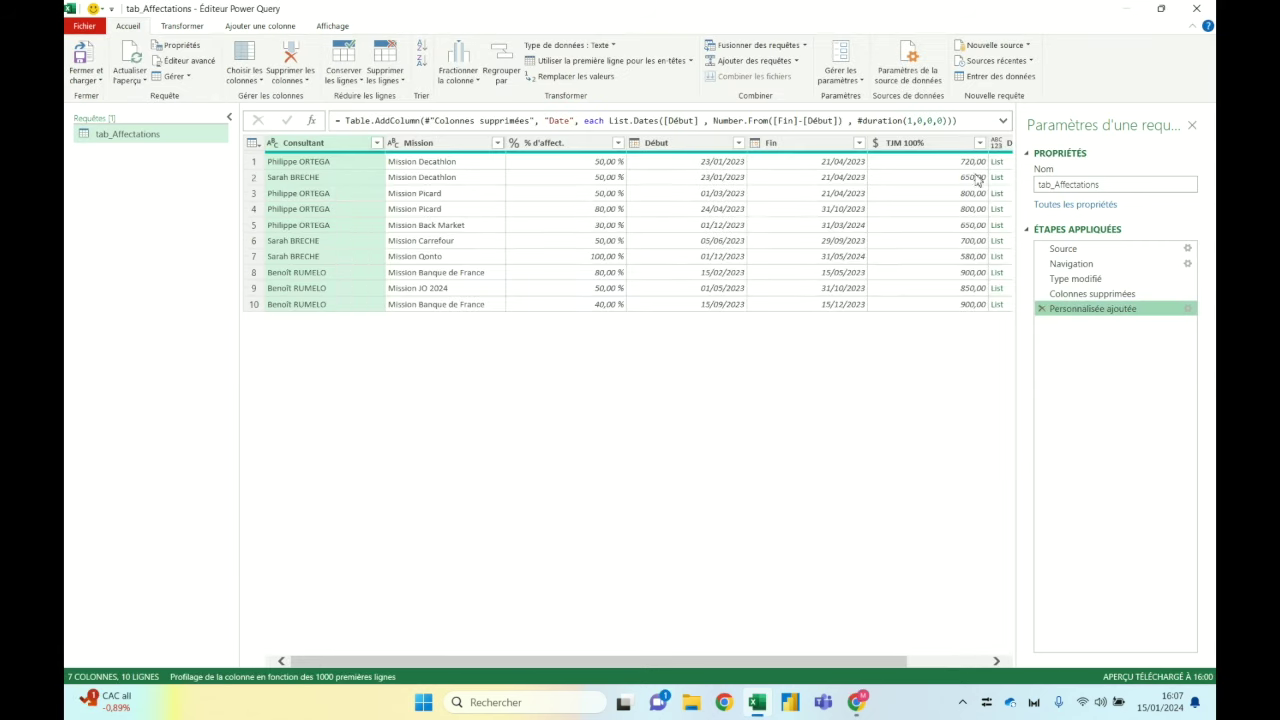
Step: Append +1 to Number.From([Fin]-[Début]) in the Date formula and apply it
{"action": "left_click", "coordinate": [809, 166]}
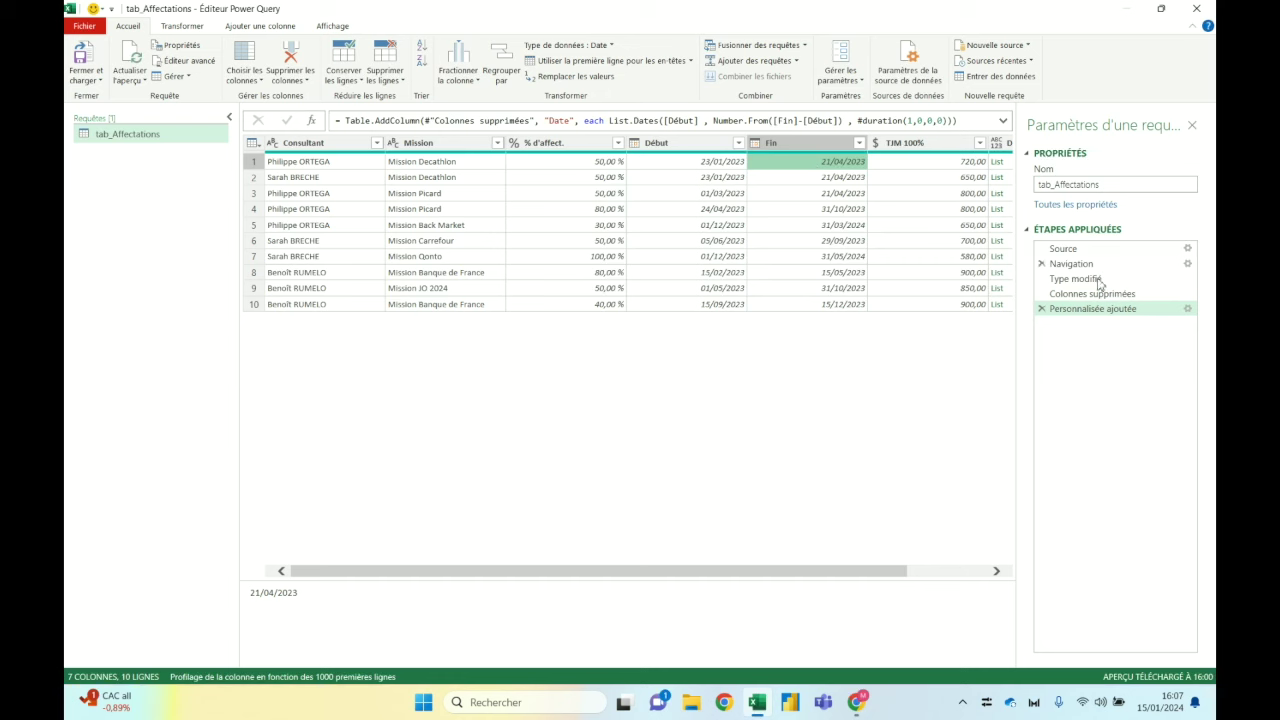
{"action": "double_click", "coordinate": [1094, 314]}
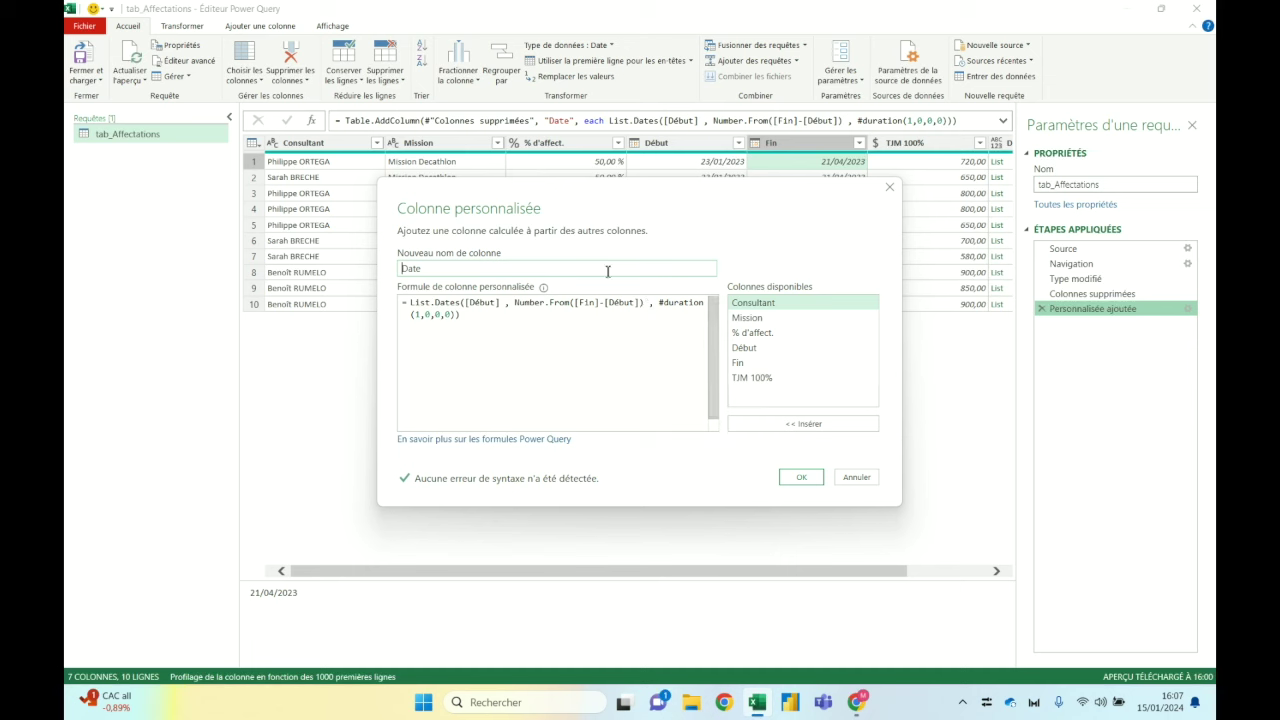
{"action": "left_click", "coordinate": [643, 304]}
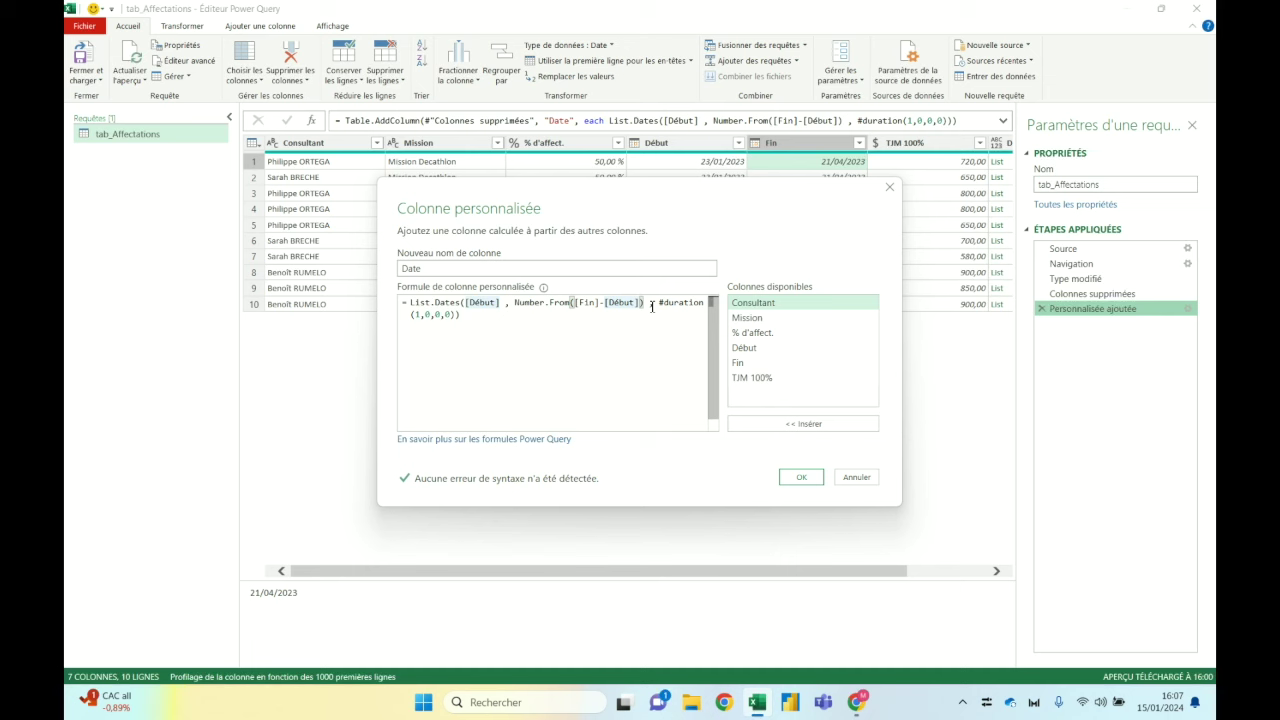
{"action": "type", "text": "+"}
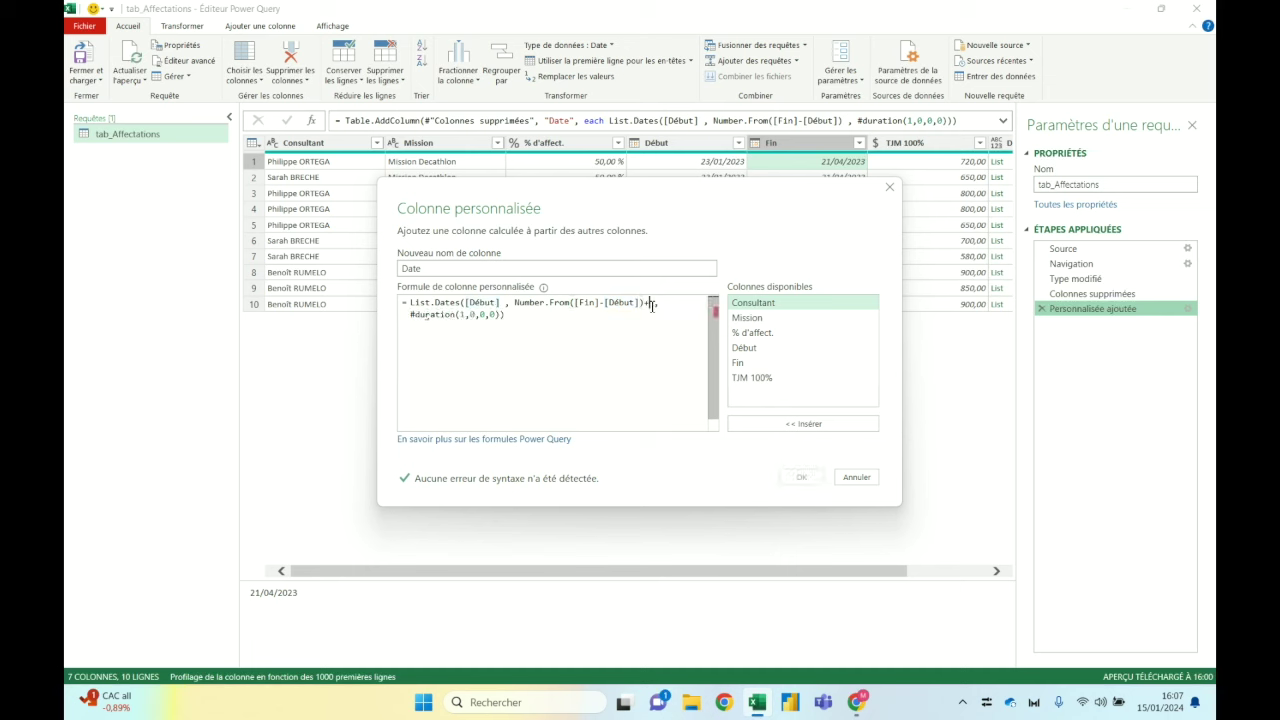
{"action": "type", "text": "1"}
{"action": "left_click", "coordinate": [807, 478]}
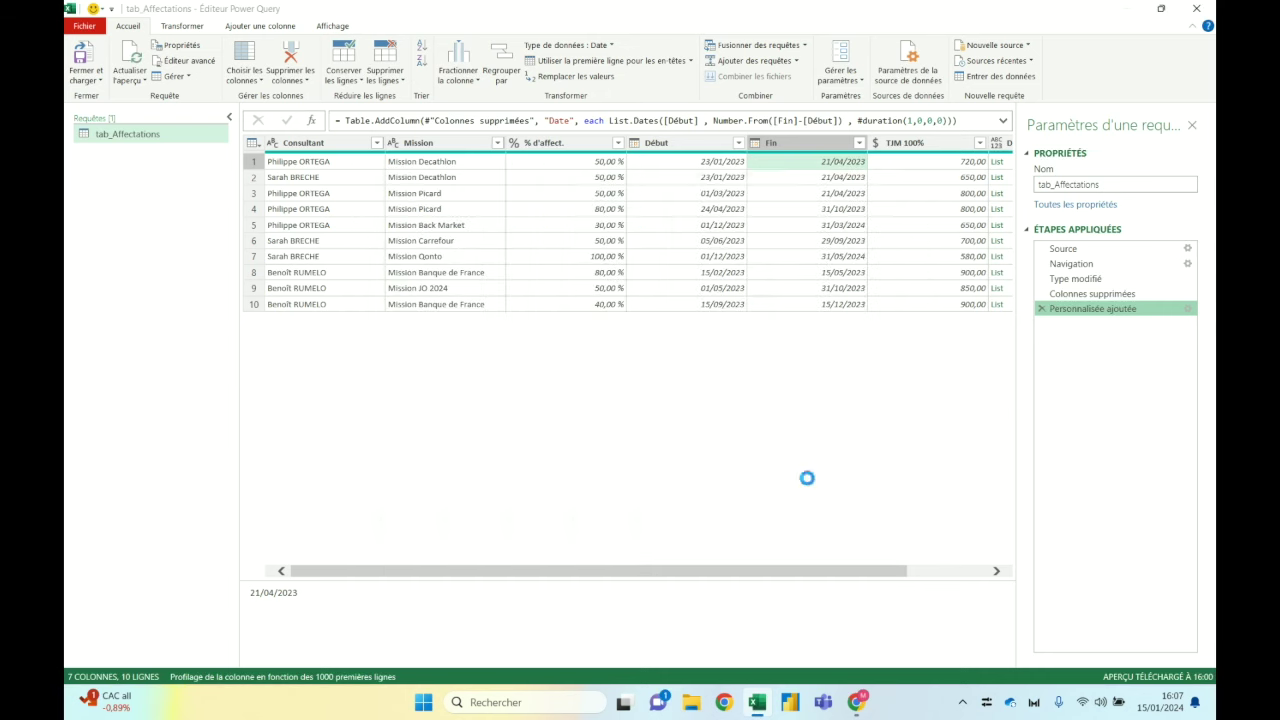
Step: Check the first row's date list now ends on the Fin date, then delete the drill-down step
{"action": "left_click", "coordinate": [902, 163]}
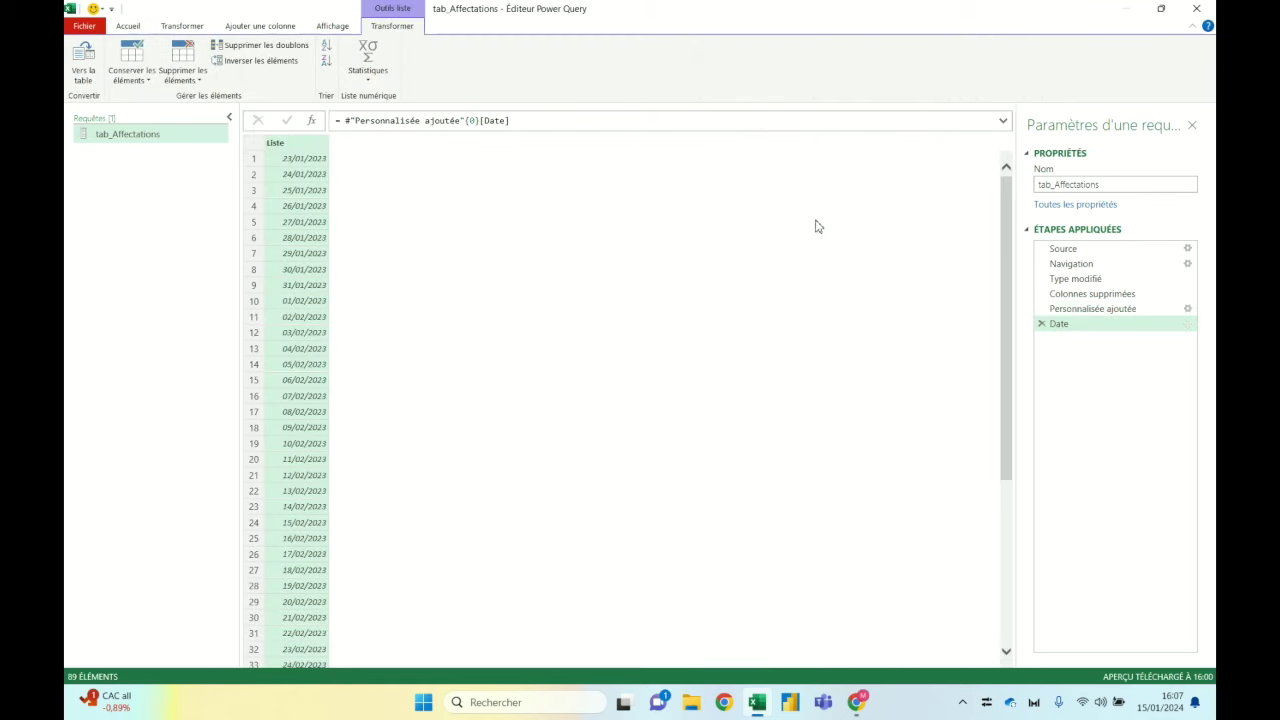
{"action": "scroll", "coordinate": [586, 369], "scroll_direction": "down", "scroll_amount": 8}
{"action": "scroll", "coordinate": [386, 597], "scroll_direction": "down", "scroll_amount": 8}
{"action": "scroll", "coordinate": [371, 617], "scroll_direction": "down", "scroll_amount": 3}
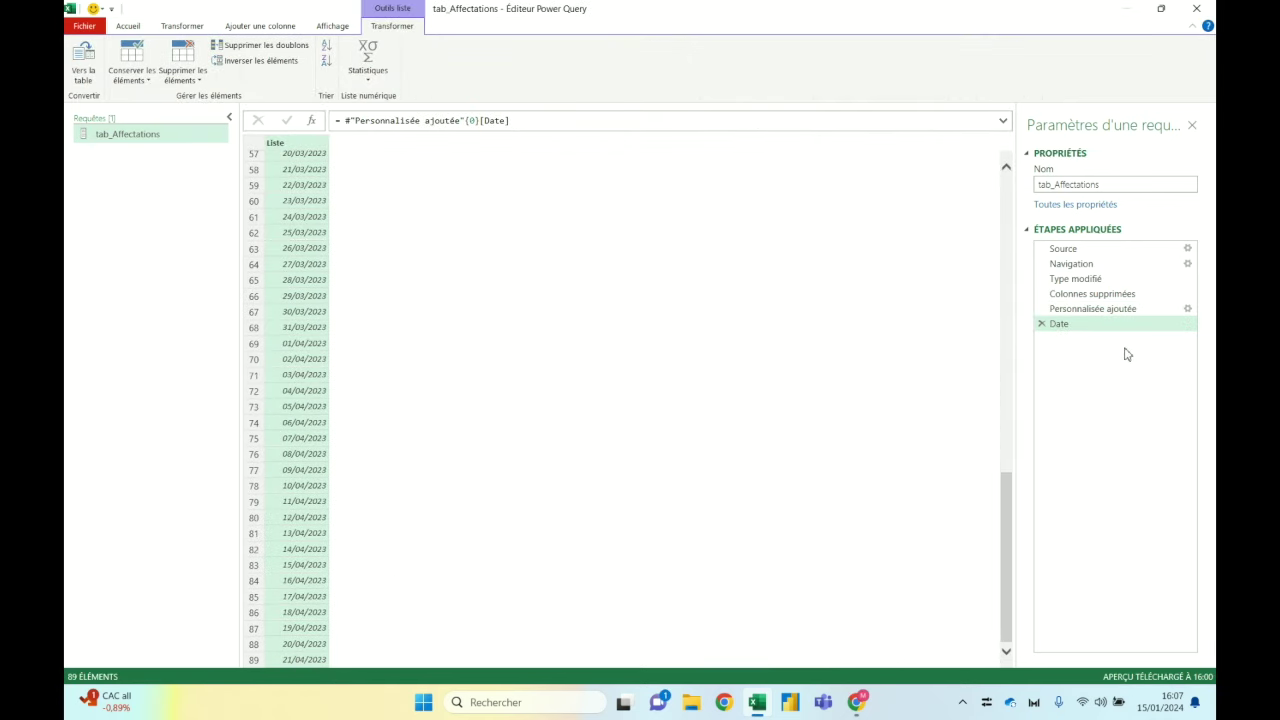
{"action": "key", "text": "Delete"}
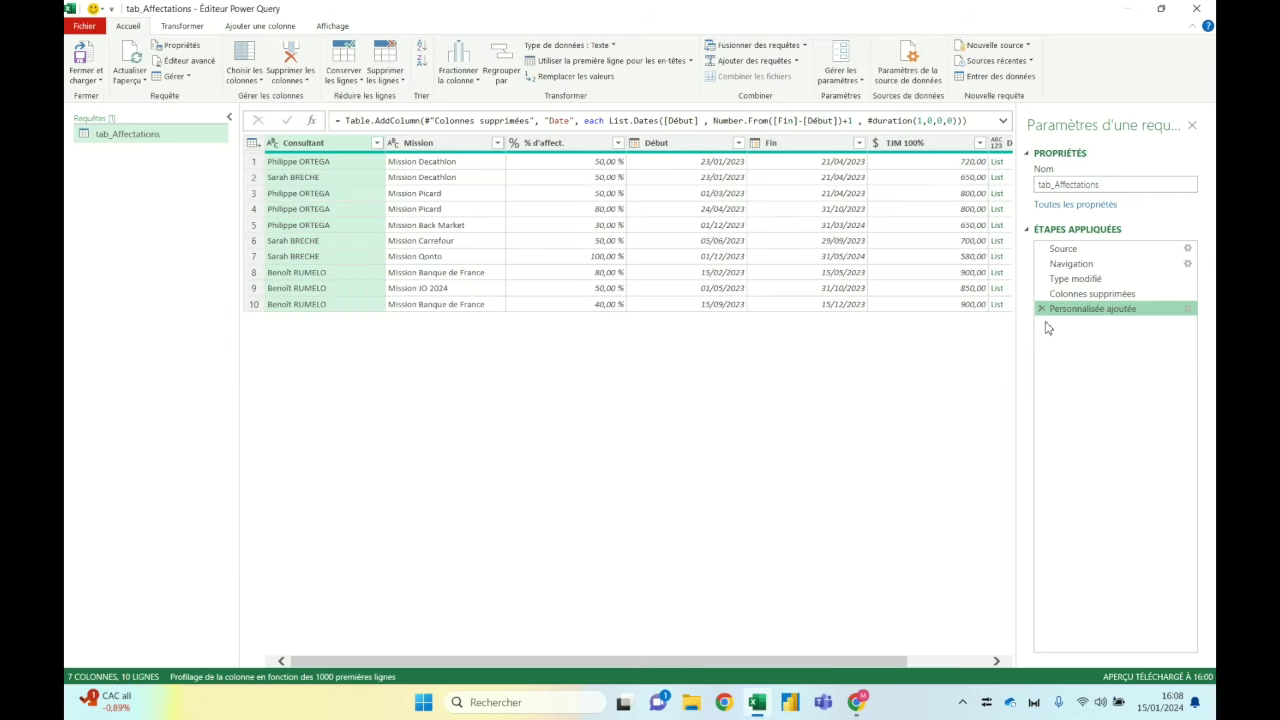
Step: Delete the Début and Fin columns and open the expand options on the Date header
{"action": "left_click_drag", "start_coordinate": [660, 661], "coordinate": [740, 661]}
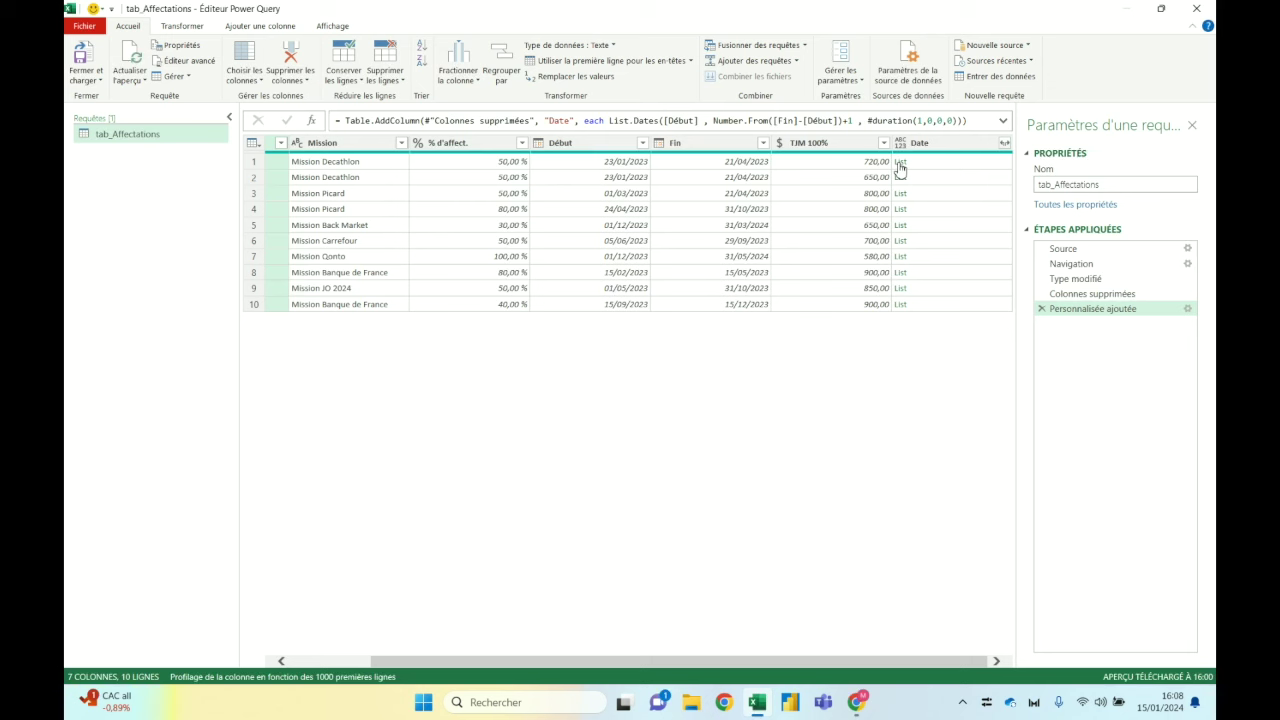
{"action": "left_click", "coordinate": [636, 148]}
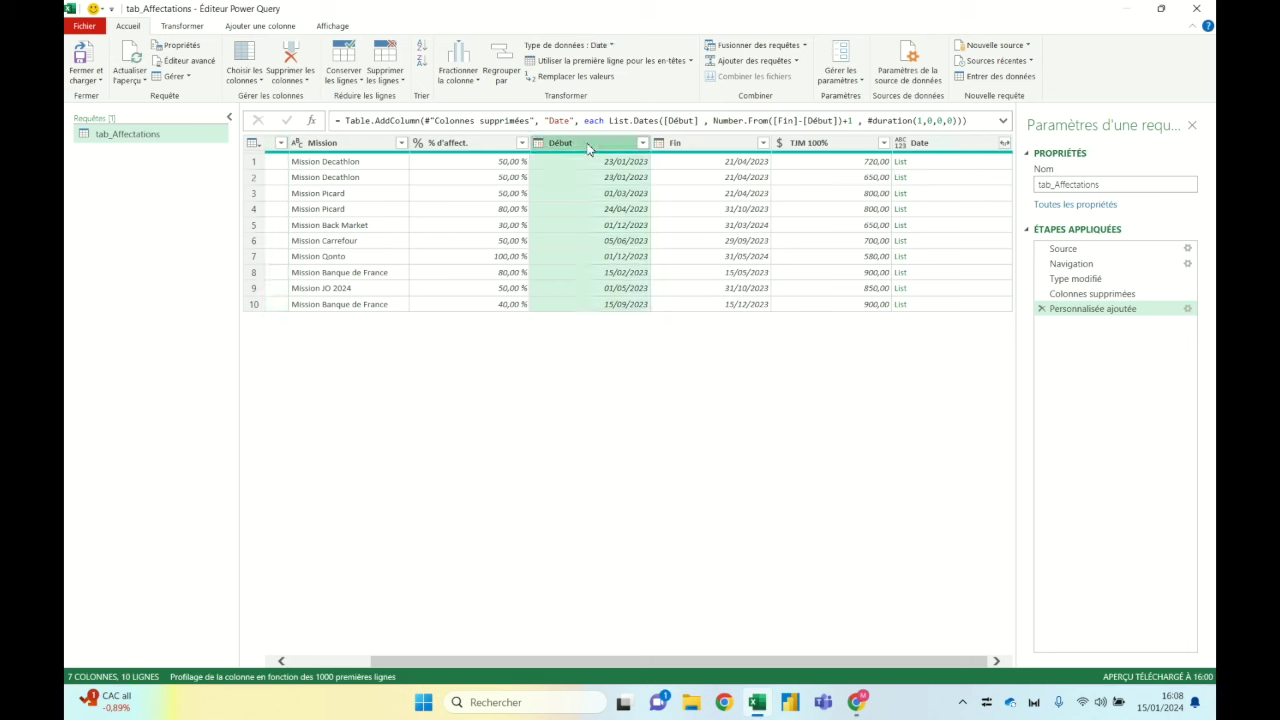
{"action": "left_click", "coordinate": [712, 146], "text": "ctrl"}
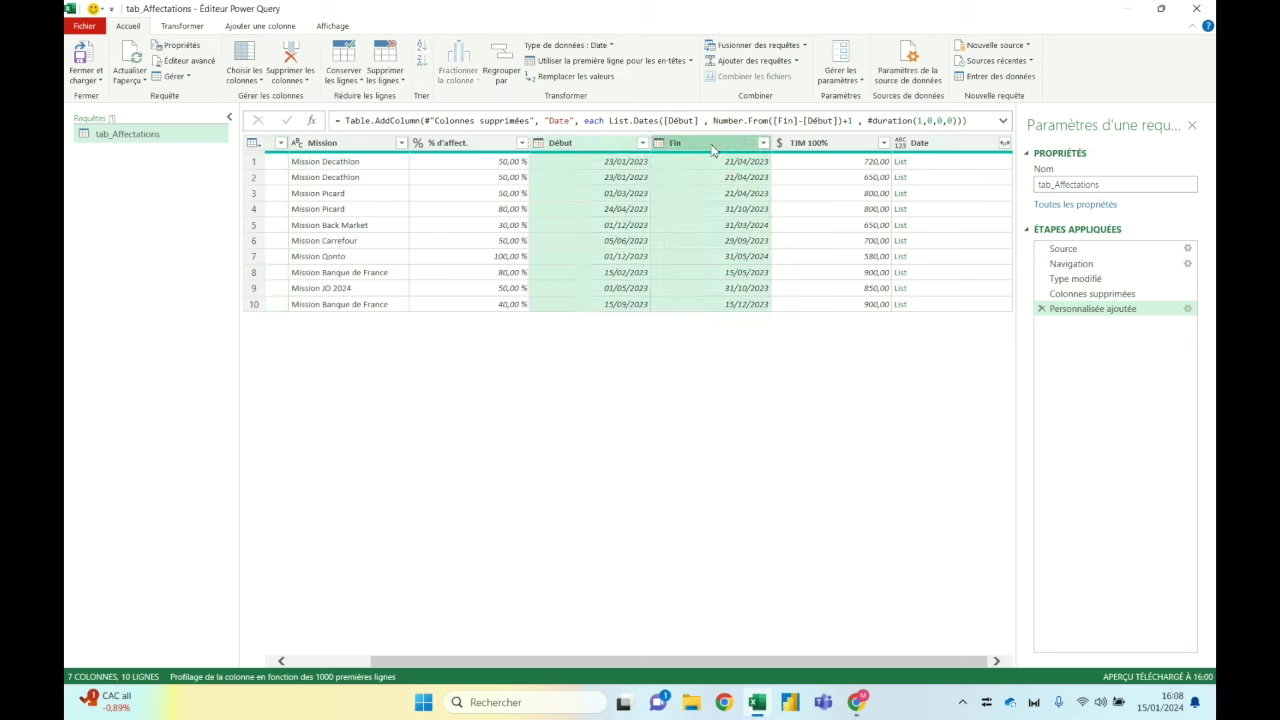
{"action": "left_click", "coordinate": [288, 60]}
{"action": "left_click", "coordinate": [833, 147]}
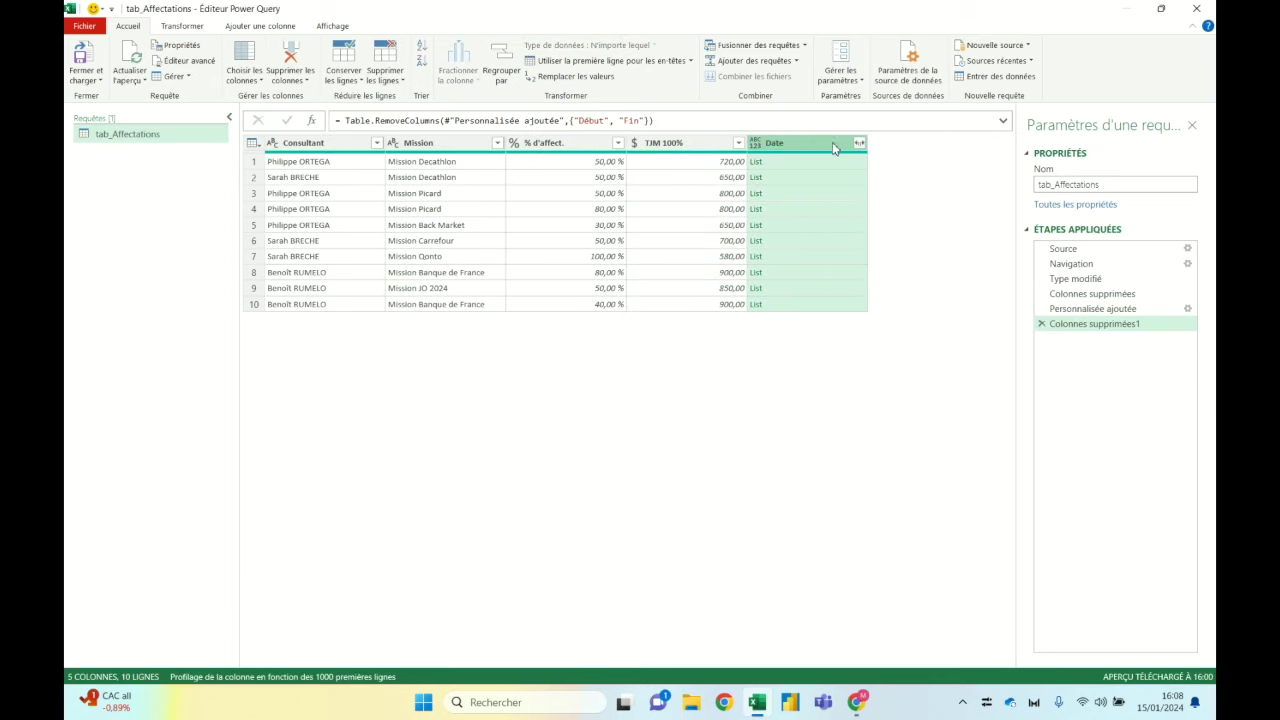
{"action": "left_click", "coordinate": [859, 143]}
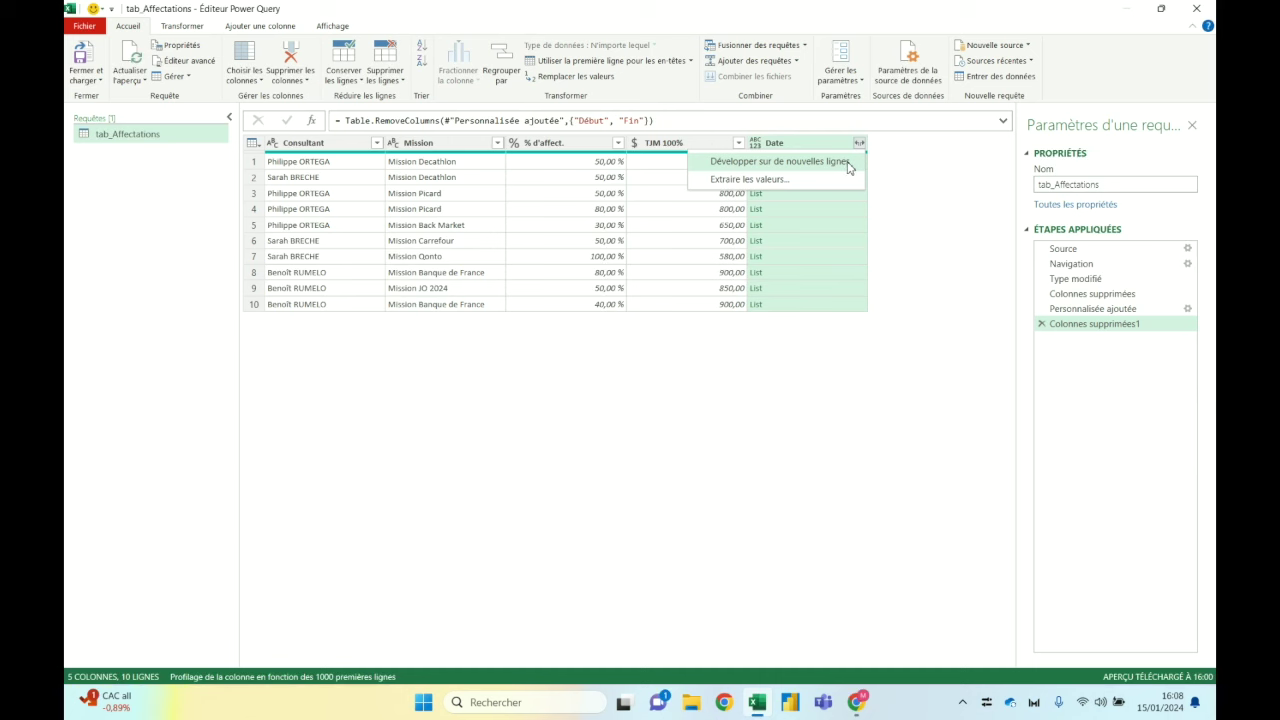
Step: Expand the Date lists to new rows, one row per day (999+ rows)
{"action": "left_click", "coordinate": [848, 162]}
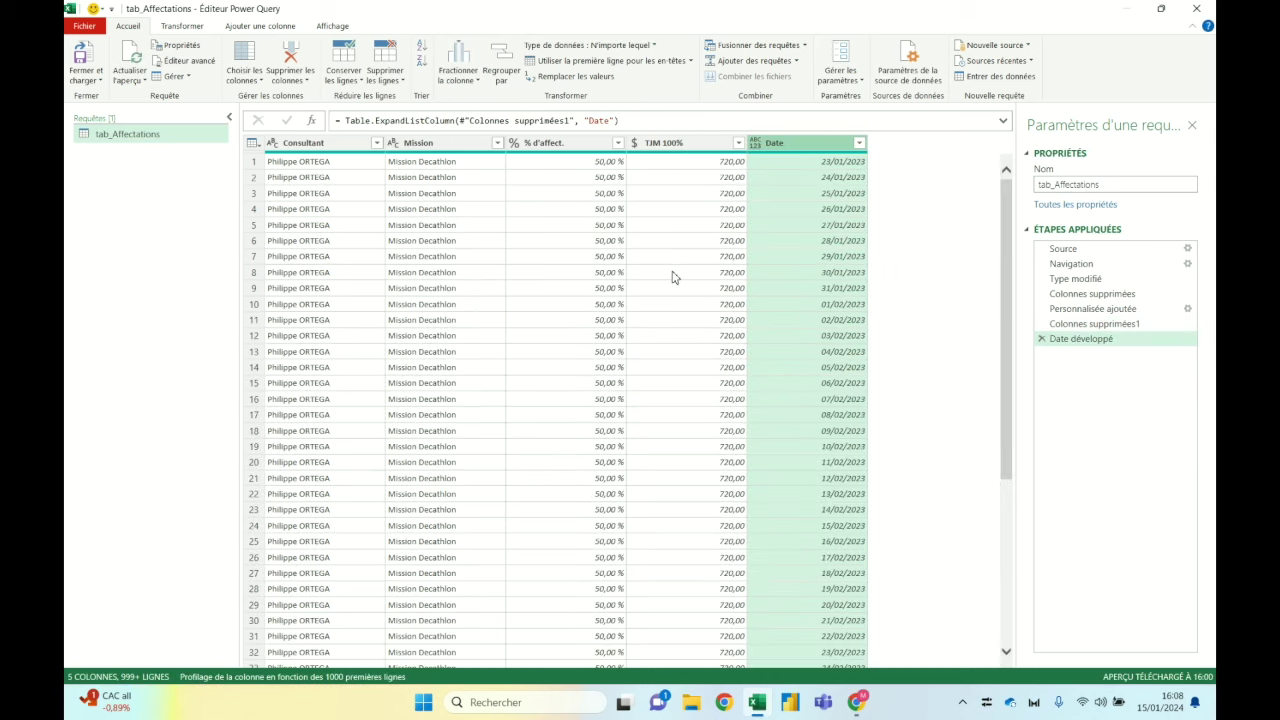
{"action": "scroll", "coordinate": [594, 318], "scroll_direction": "down", "scroll_amount": 3}
{"action": "scroll", "coordinate": [594, 318], "scroll_direction": "down", "scroll_amount": 3}
{"action": "scroll", "coordinate": [594, 318], "scroll_direction": "down", "scroll_amount": 3}
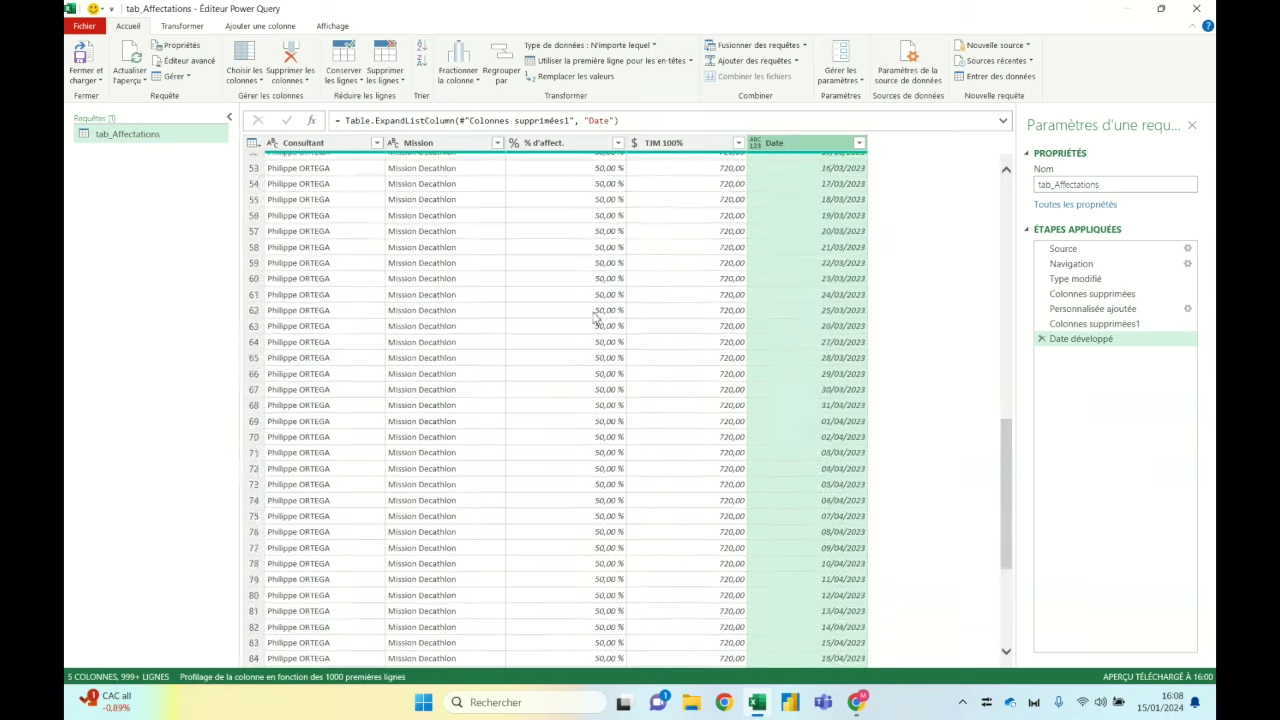
{"action": "scroll", "coordinate": [594, 318], "scroll_direction": "up", "scroll_amount": 10}
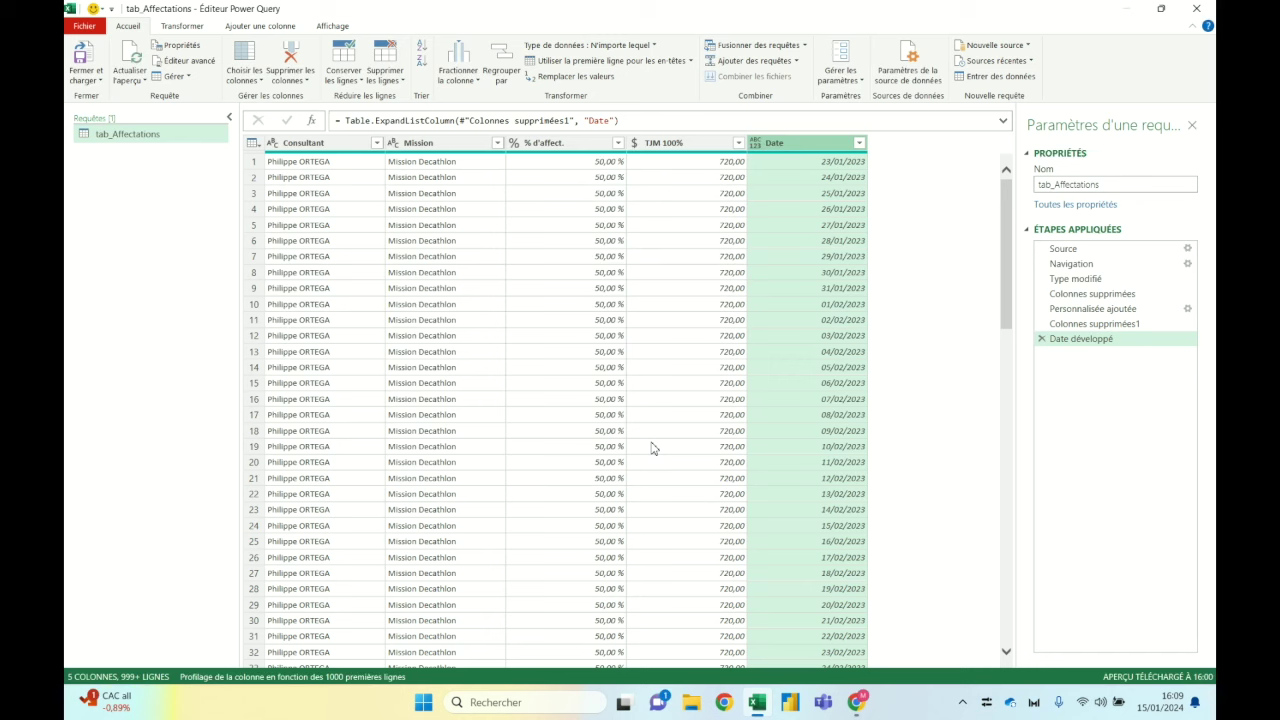
{"action": "left_click", "coordinate": [596, 162]}
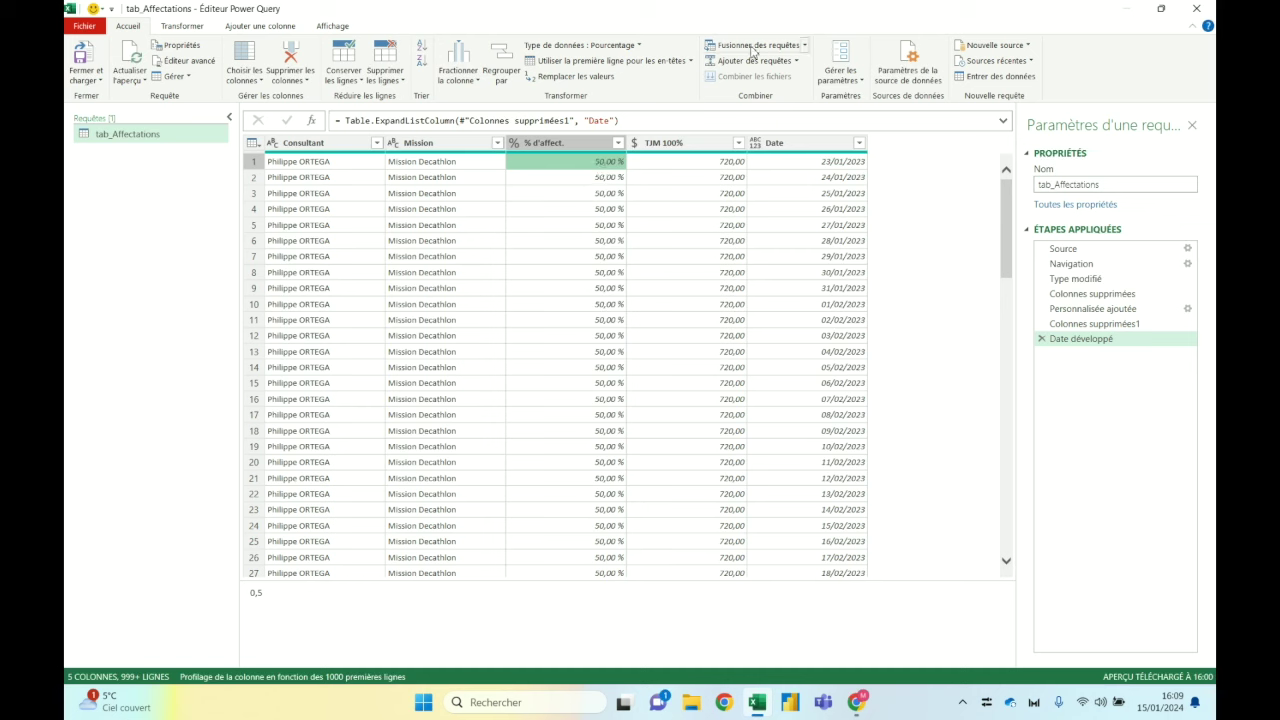
{"action": "left_click", "coordinate": [797, 146]}
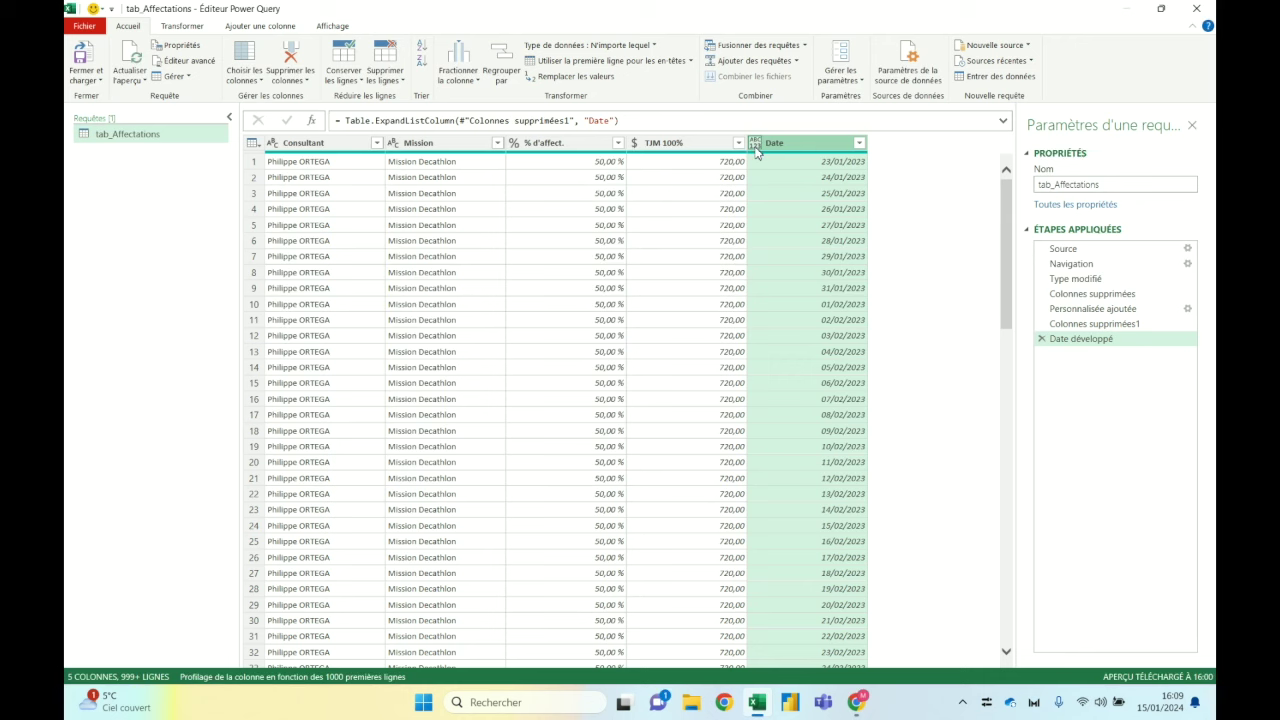
Step: Change the Date column's data type to Date
{"action": "left_click", "coordinate": [755, 145]}
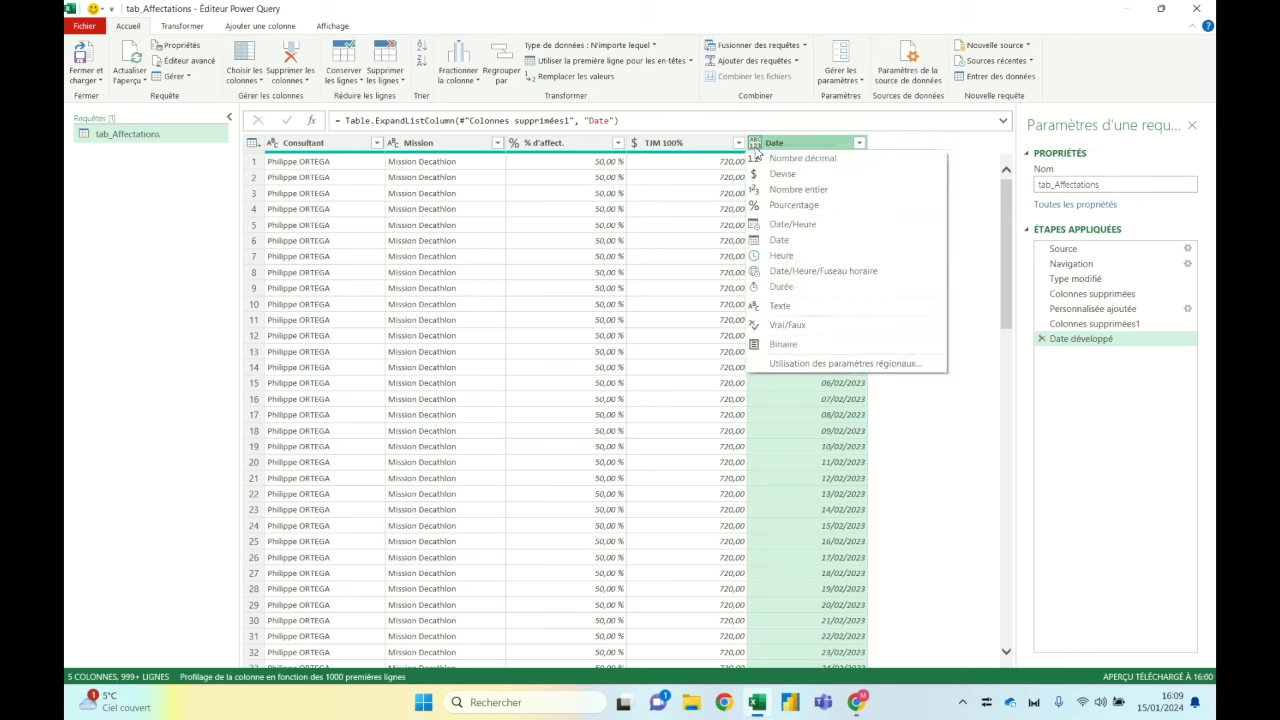
{"action": "left_click", "coordinate": [785, 248]}
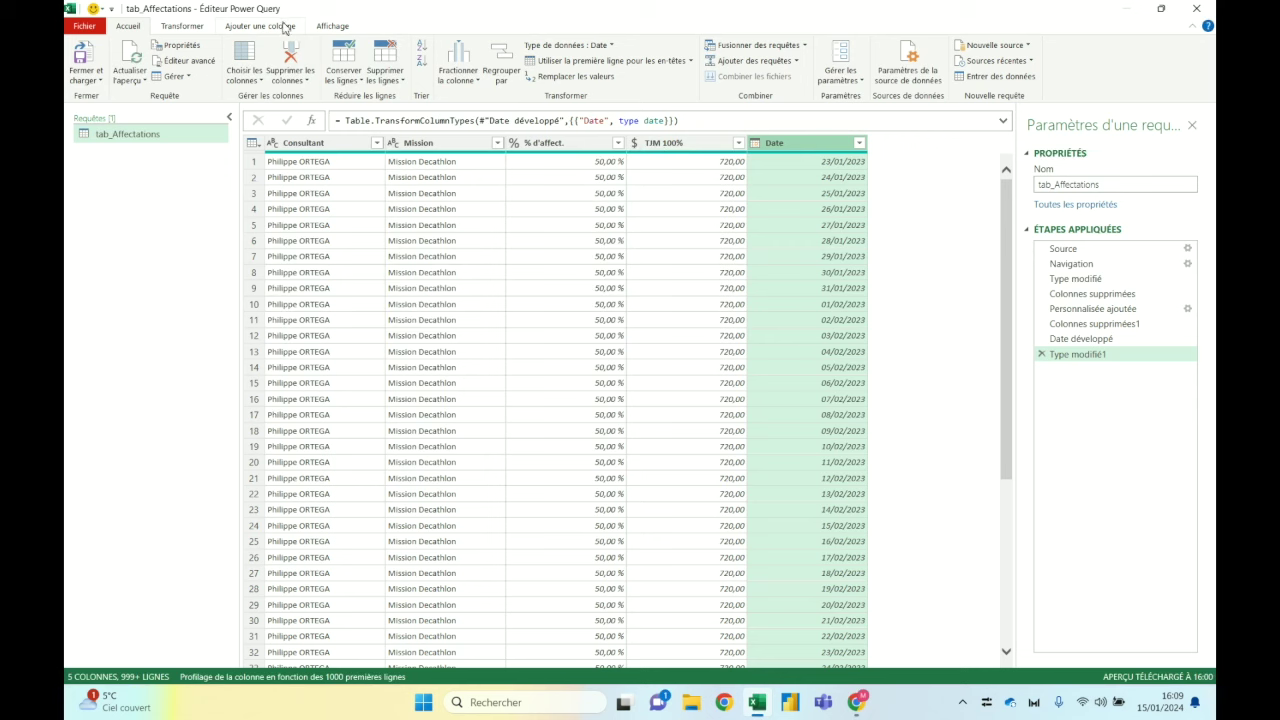
{"action": "left_click", "coordinate": [259, 28]}
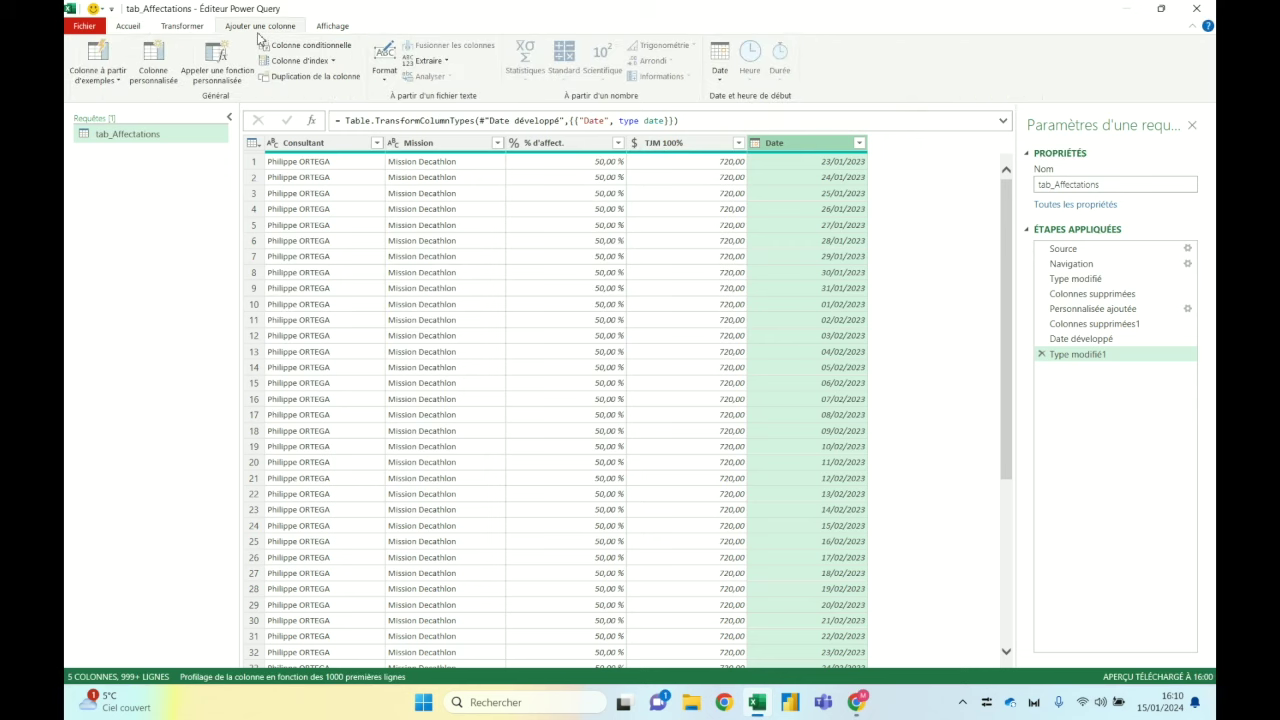
{"action": "left_click", "coordinate": [722, 78]}
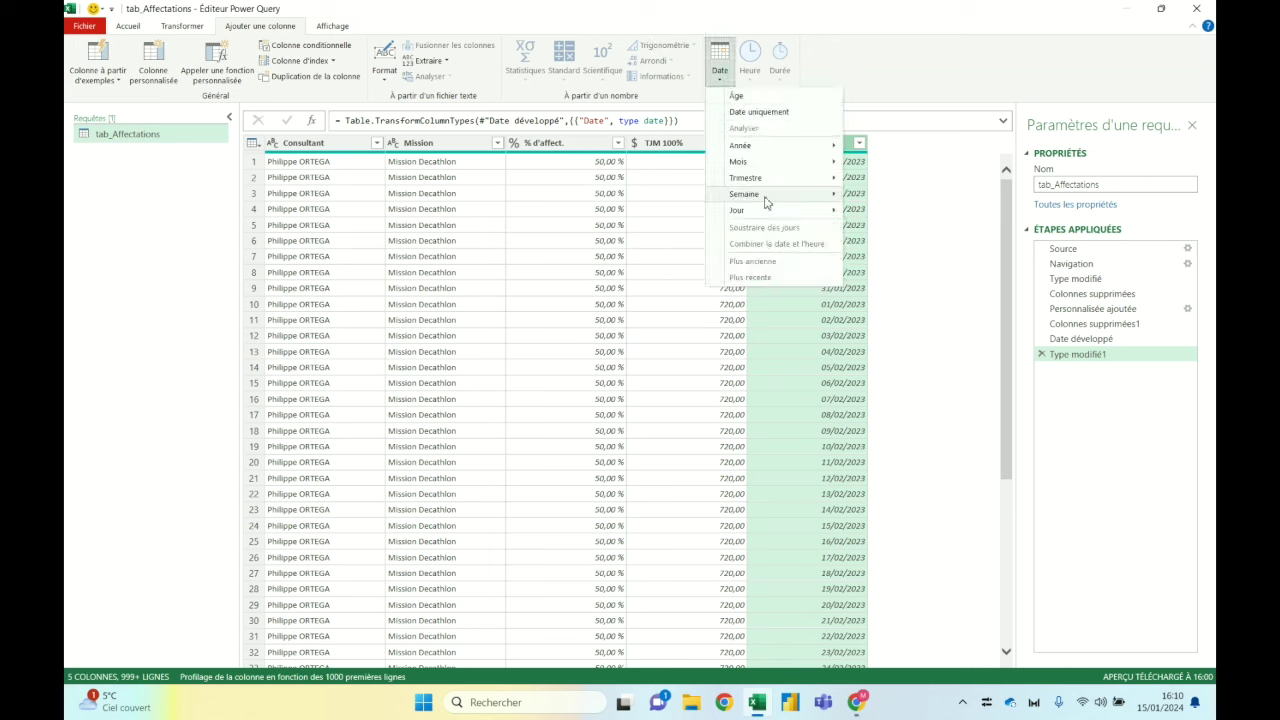
{"action": "mouse_move", "coordinate": [760, 210]}
{"action": "left_click", "coordinate": [851, 148]}
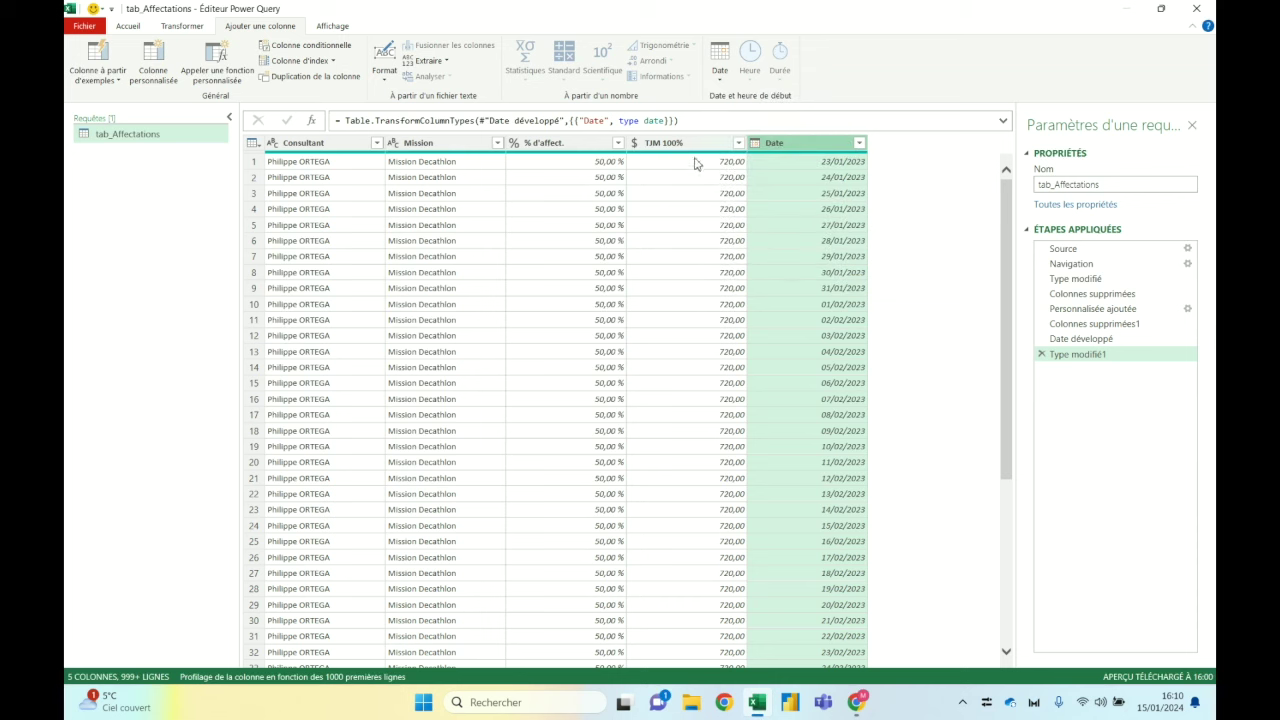
Step: Add a Nom du jour column giving each date's weekday name
{"action": "left_click", "coordinate": [680, 145]}
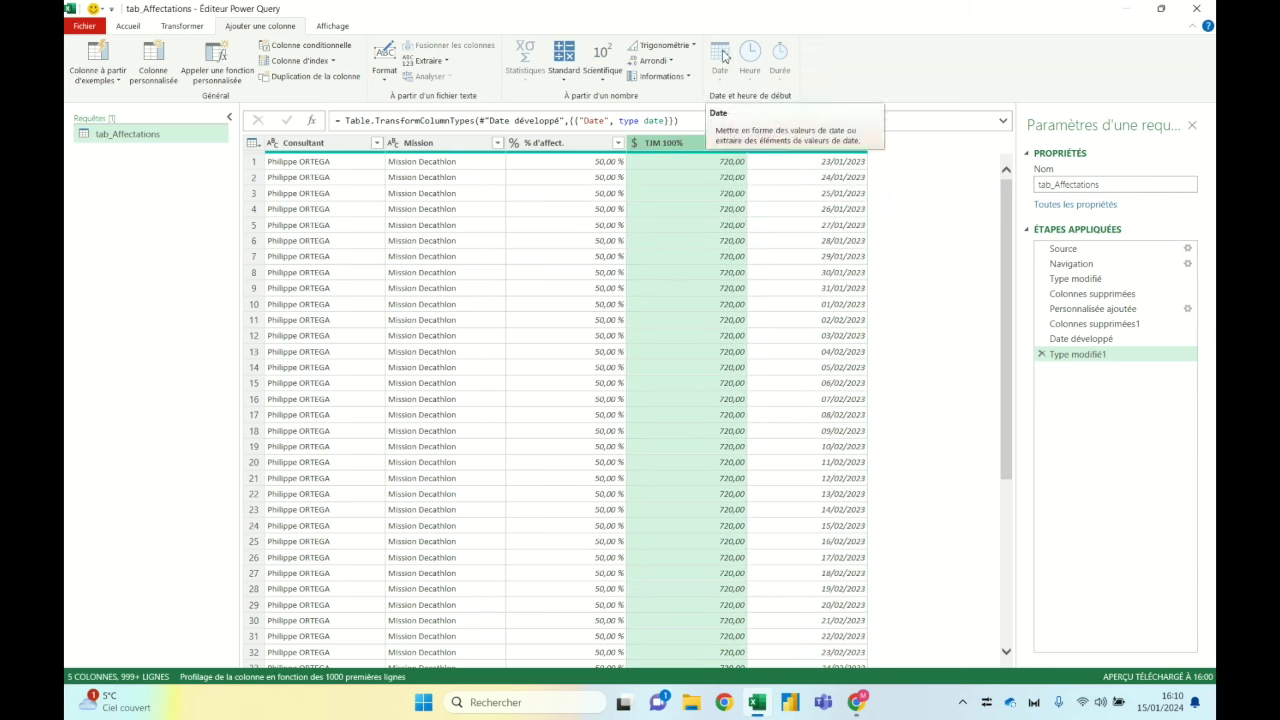
{"action": "left_click", "coordinate": [418, 142]}
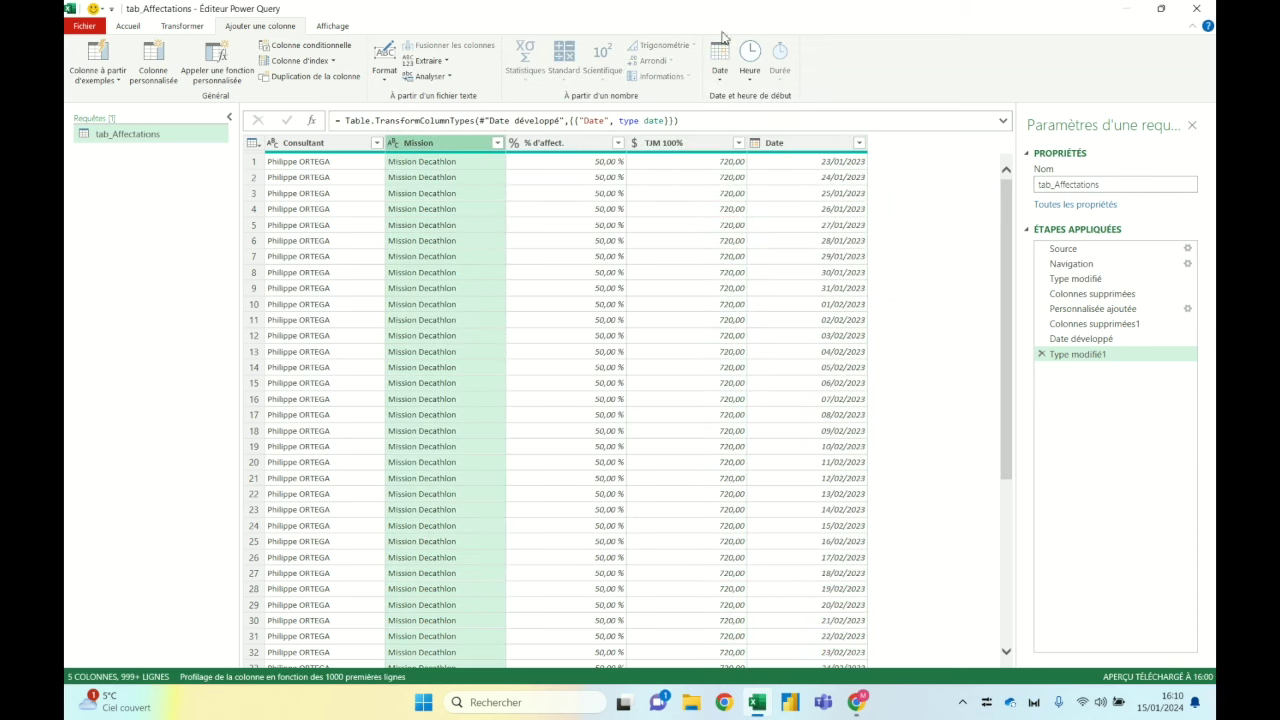
{"action": "left_click", "coordinate": [719, 60]}
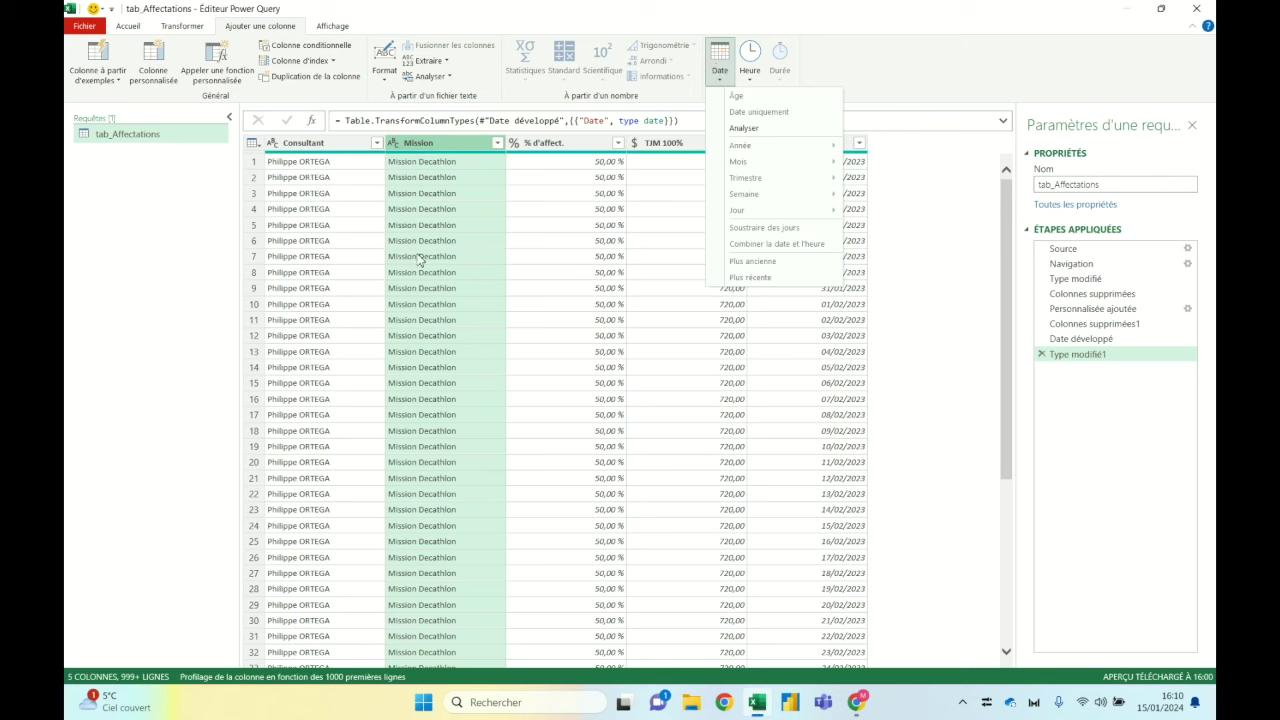
{"action": "key", "text": "Escape"}
{"action": "left_click", "coordinate": [820, 143]}
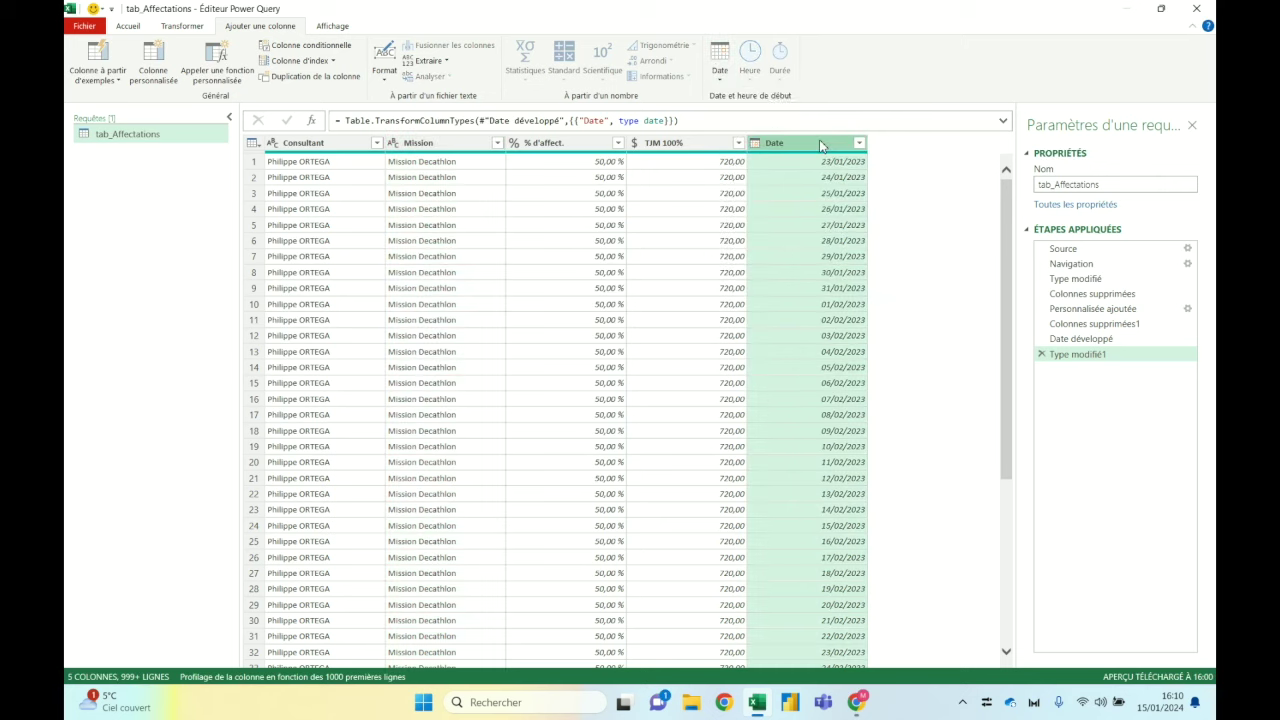
{"action": "left_click", "coordinate": [719, 60]}
{"action": "mouse_move", "coordinate": [759, 147]}
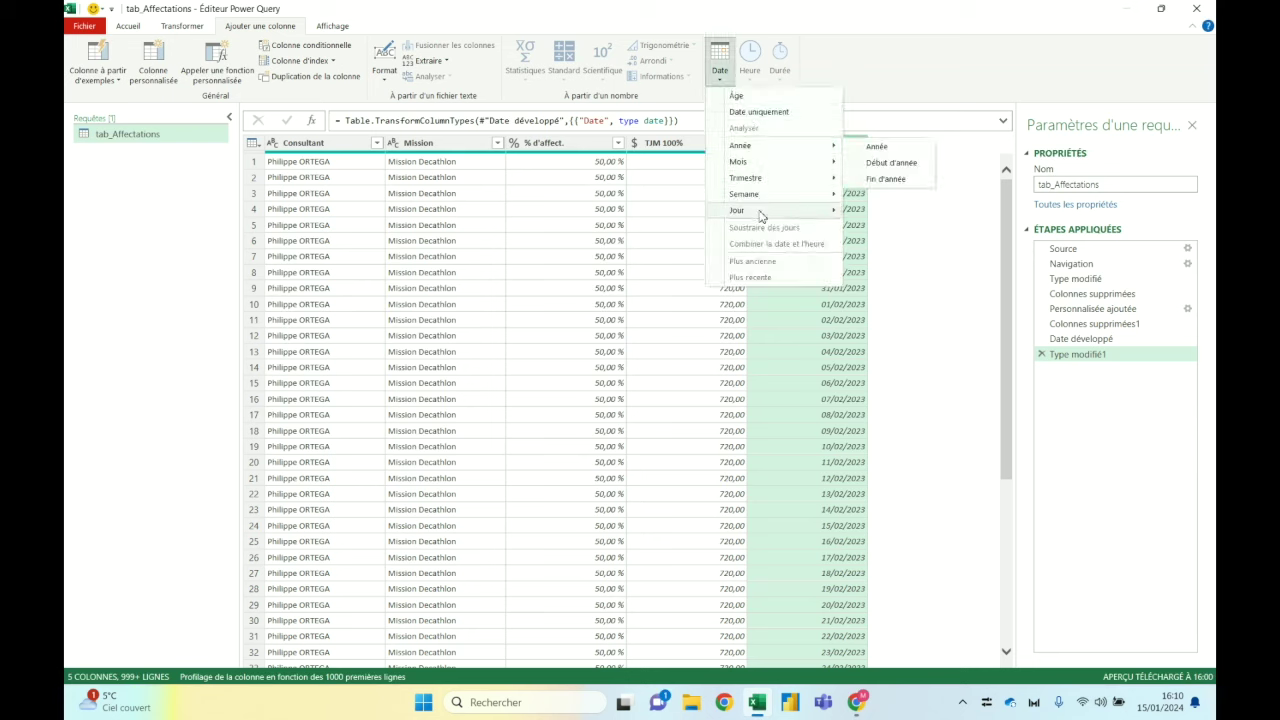
{"action": "mouse_move", "coordinate": [762, 212]}
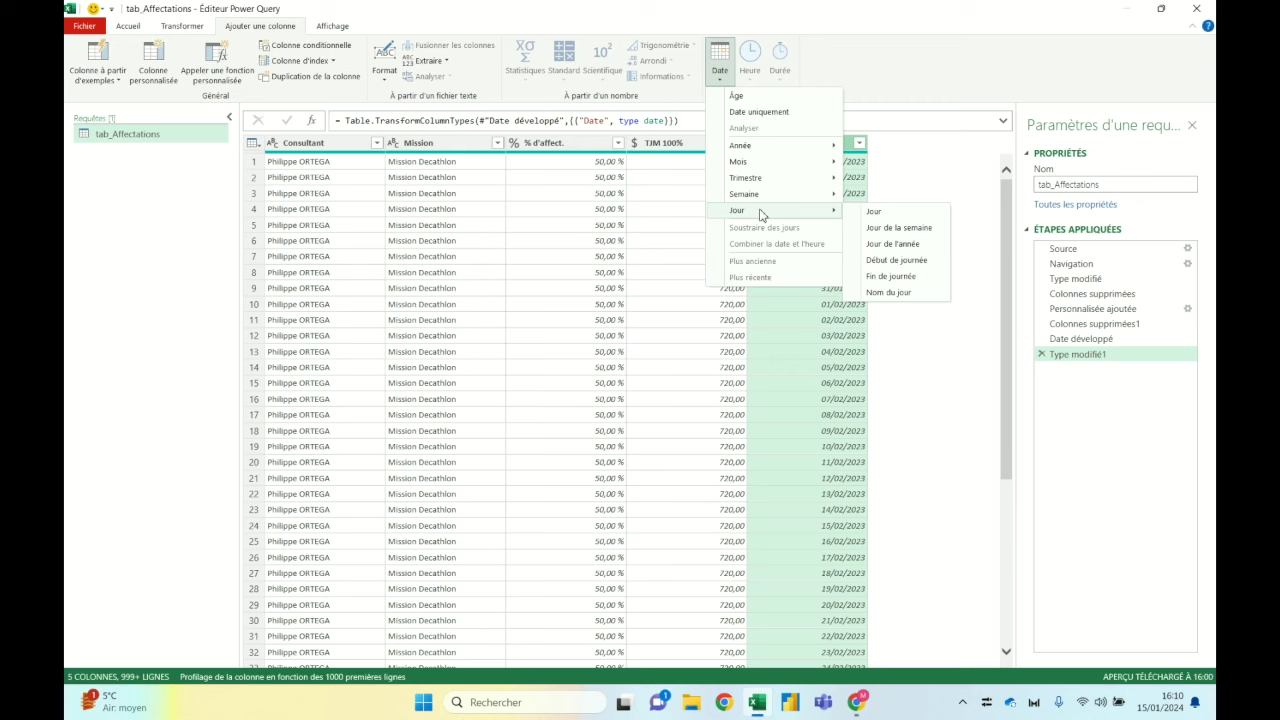
{"action": "left_click", "coordinate": [889, 292]}
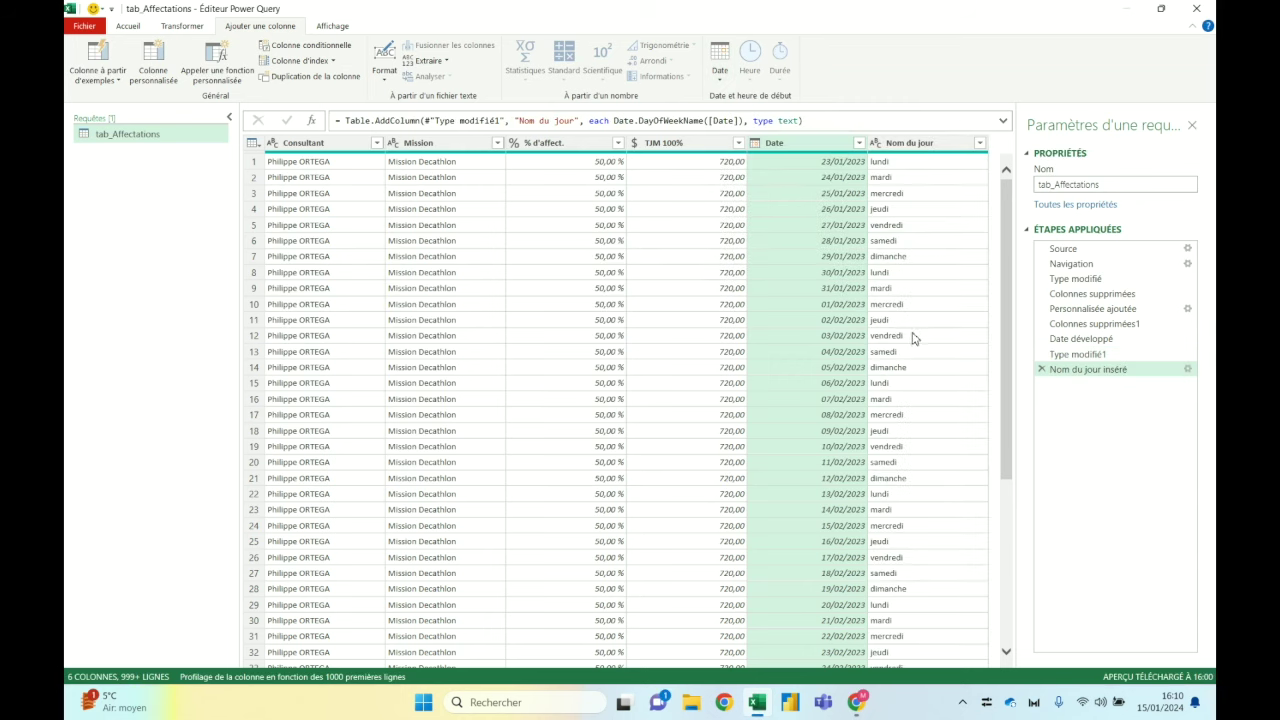
Step: Filter Nom du jour to exclude samedi and dimanche, leaving 869 weekday rows
{"action": "left_click", "coordinate": [899, 243]}
{"action": "left_click", "coordinate": [899, 259]}
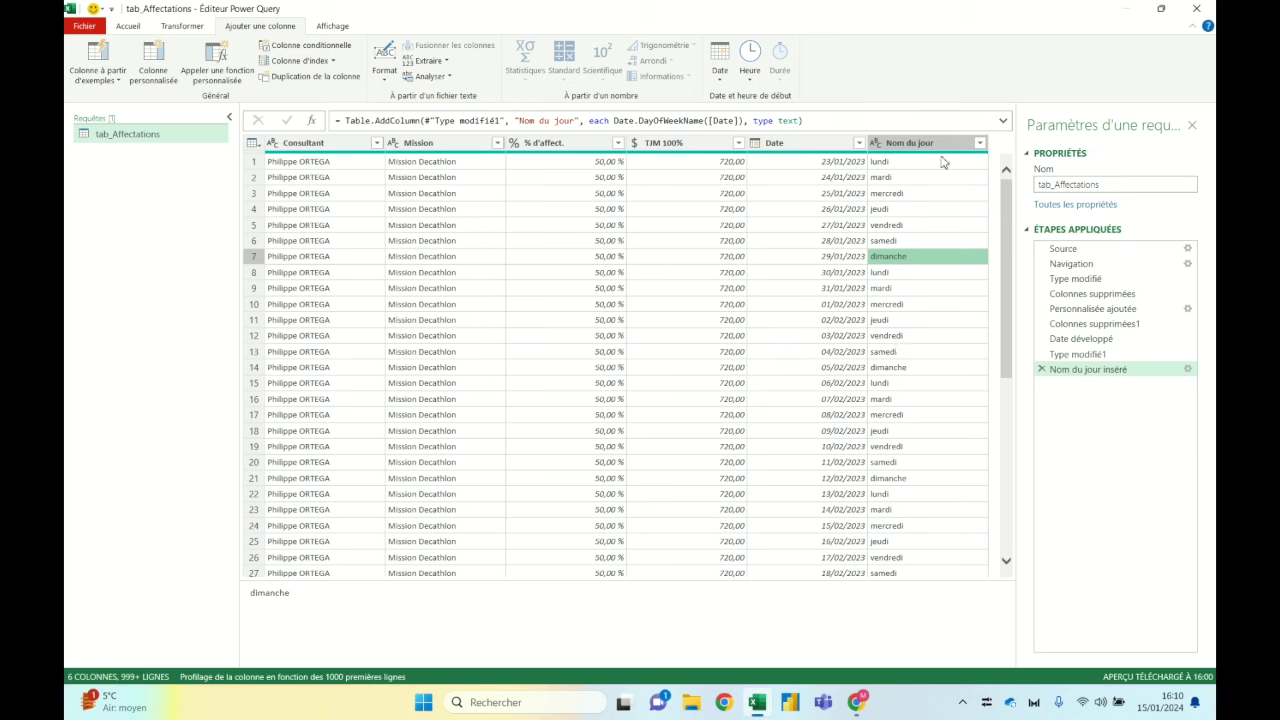
{"action": "left_click", "coordinate": [979, 143]}
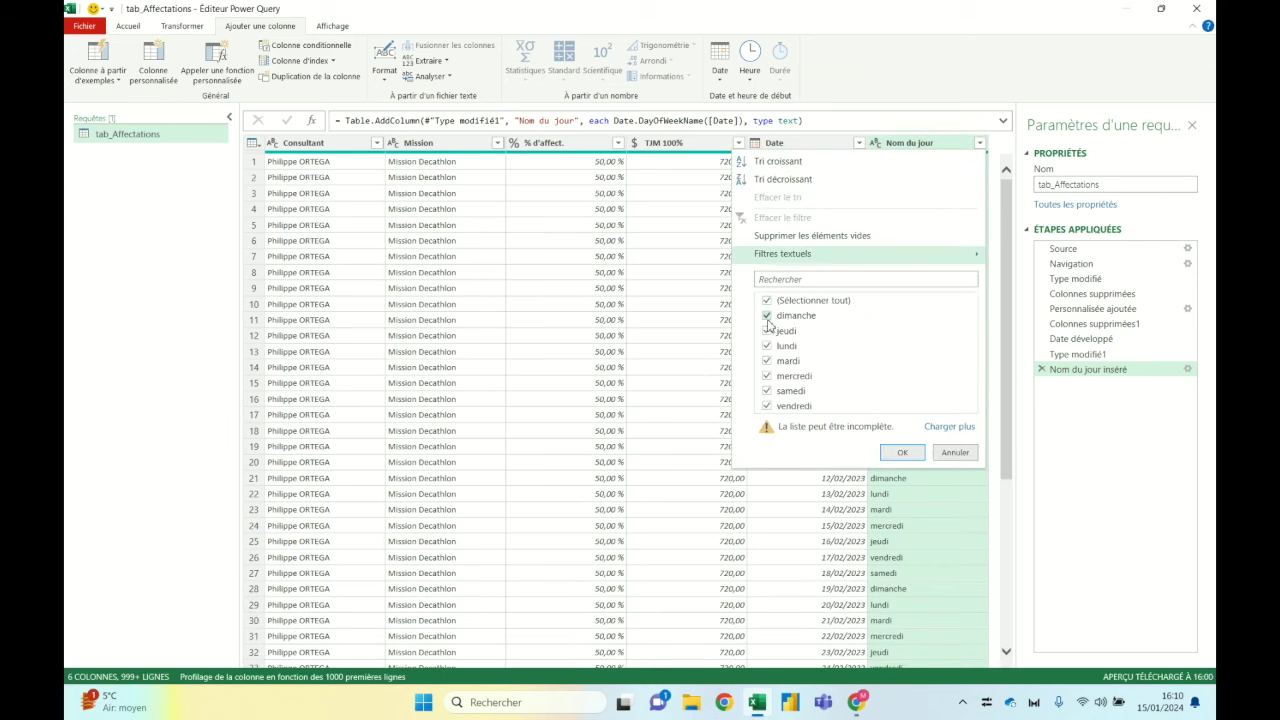
{"action": "left_click", "coordinate": [767, 317]}
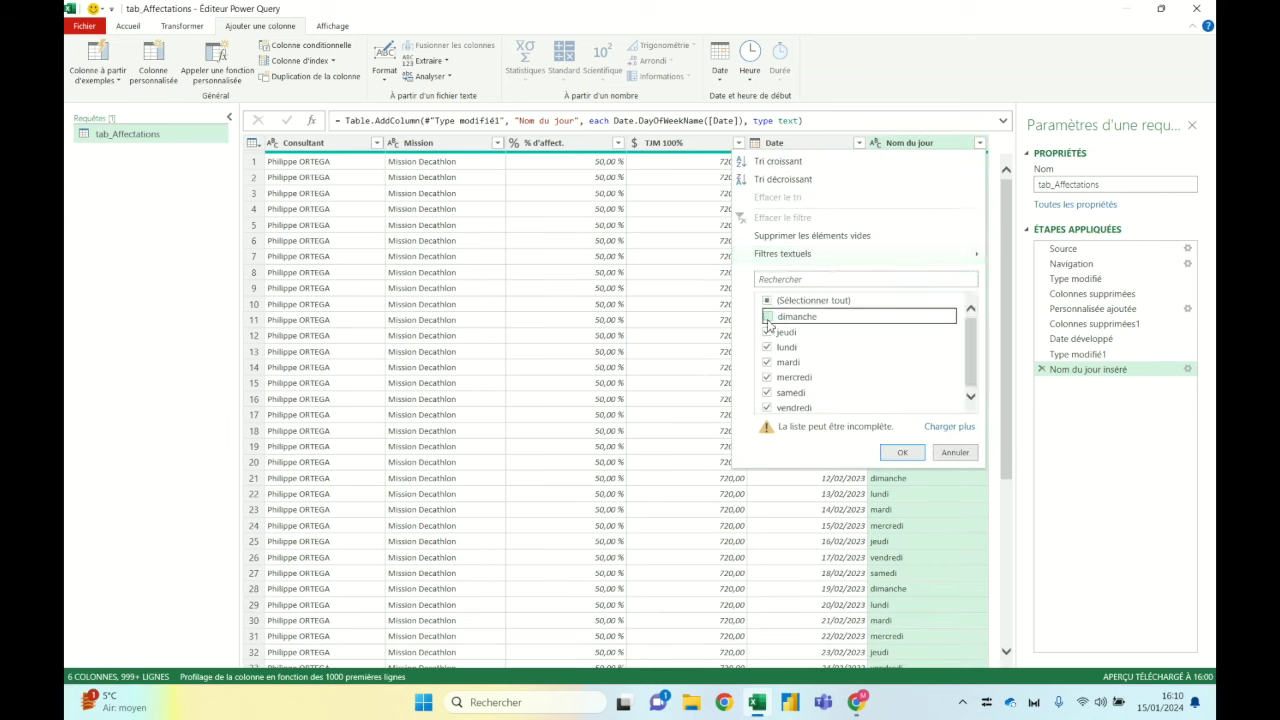
{"action": "left_click", "coordinate": [767, 392]}
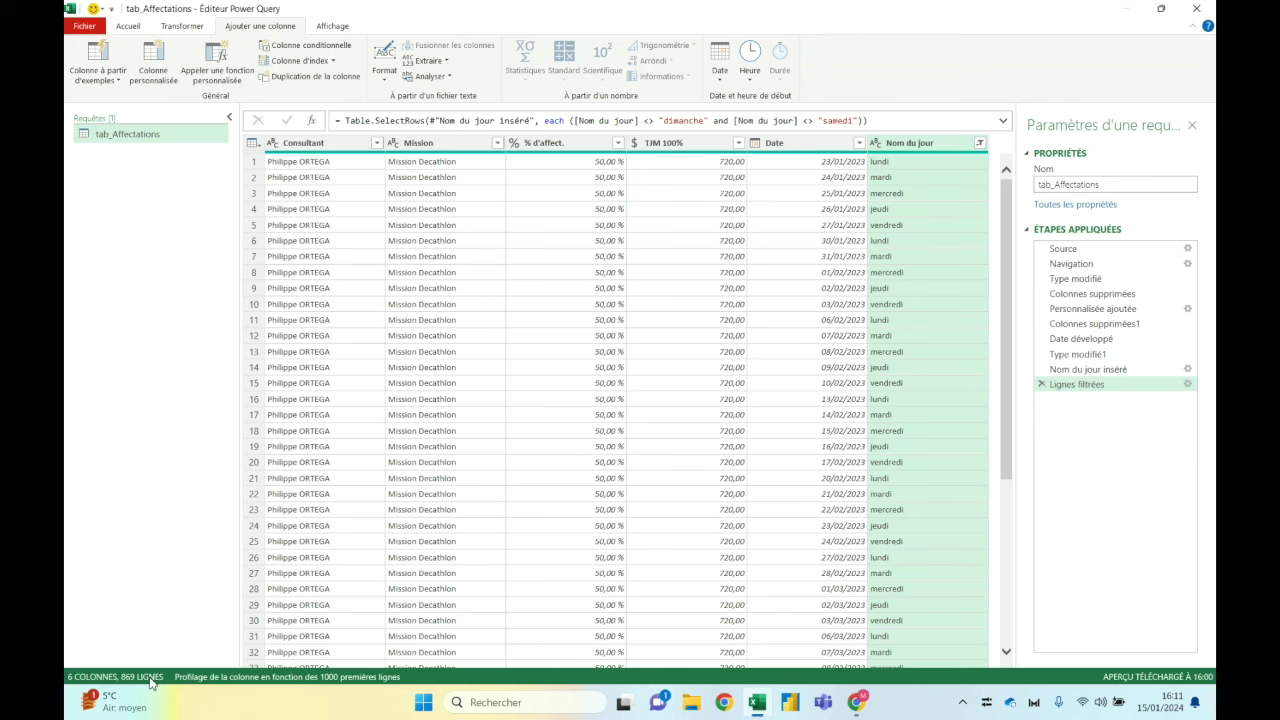
Step: Delete the Nom du jour column and review the weekday and weekend-filter steps
{"action": "left_click", "coordinate": [896, 147]}
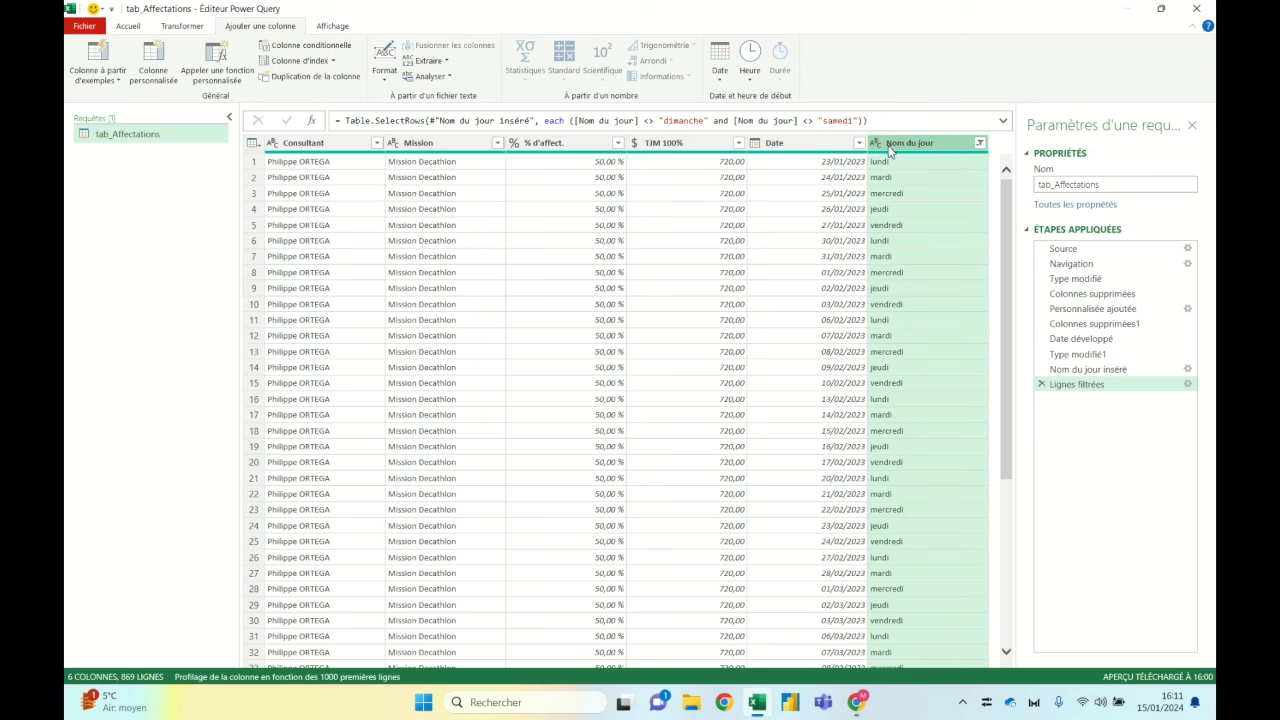
{"action": "left_click", "coordinate": [128, 26]}
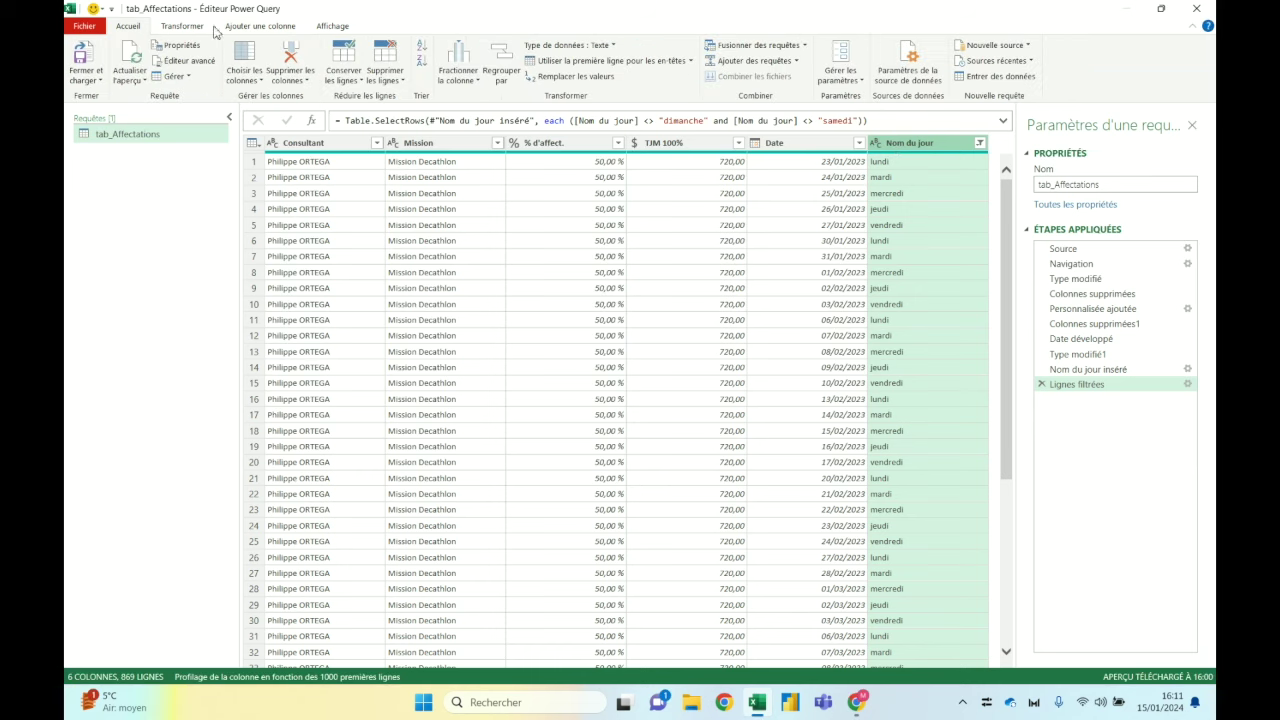
{"action": "left_click", "coordinate": [300, 58]}
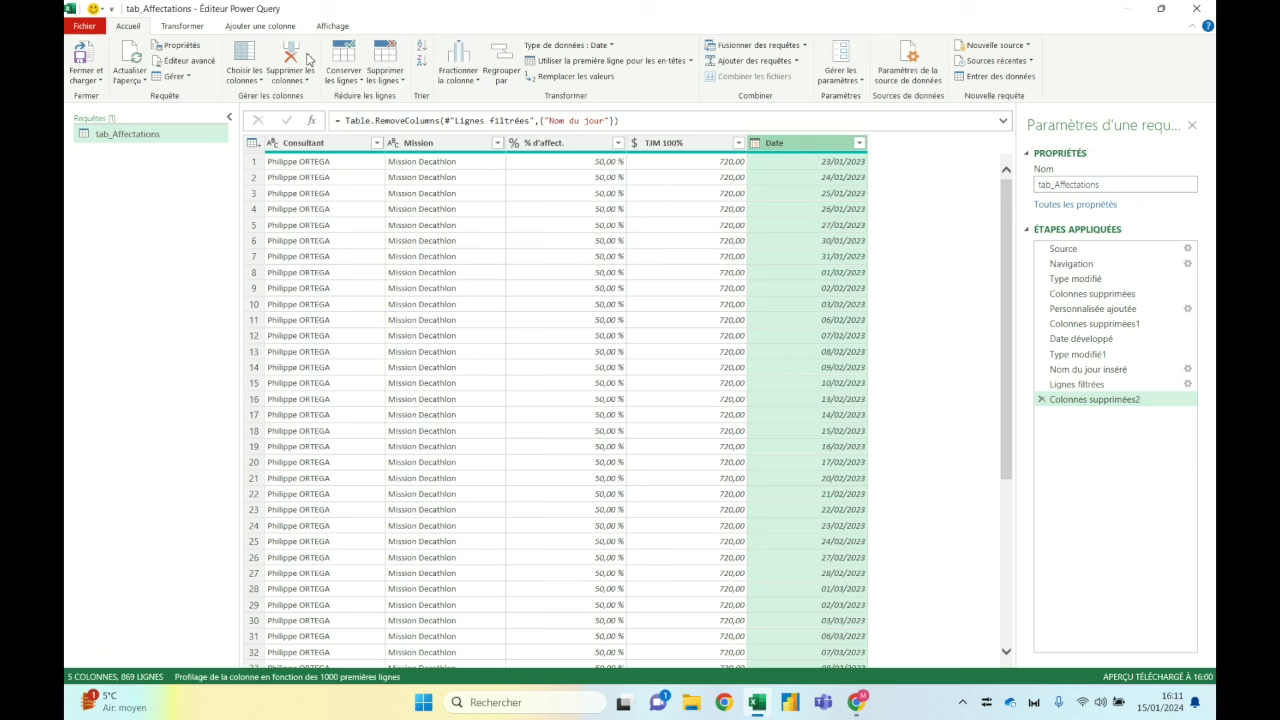
{"action": "left_click", "coordinate": [1116, 369]}
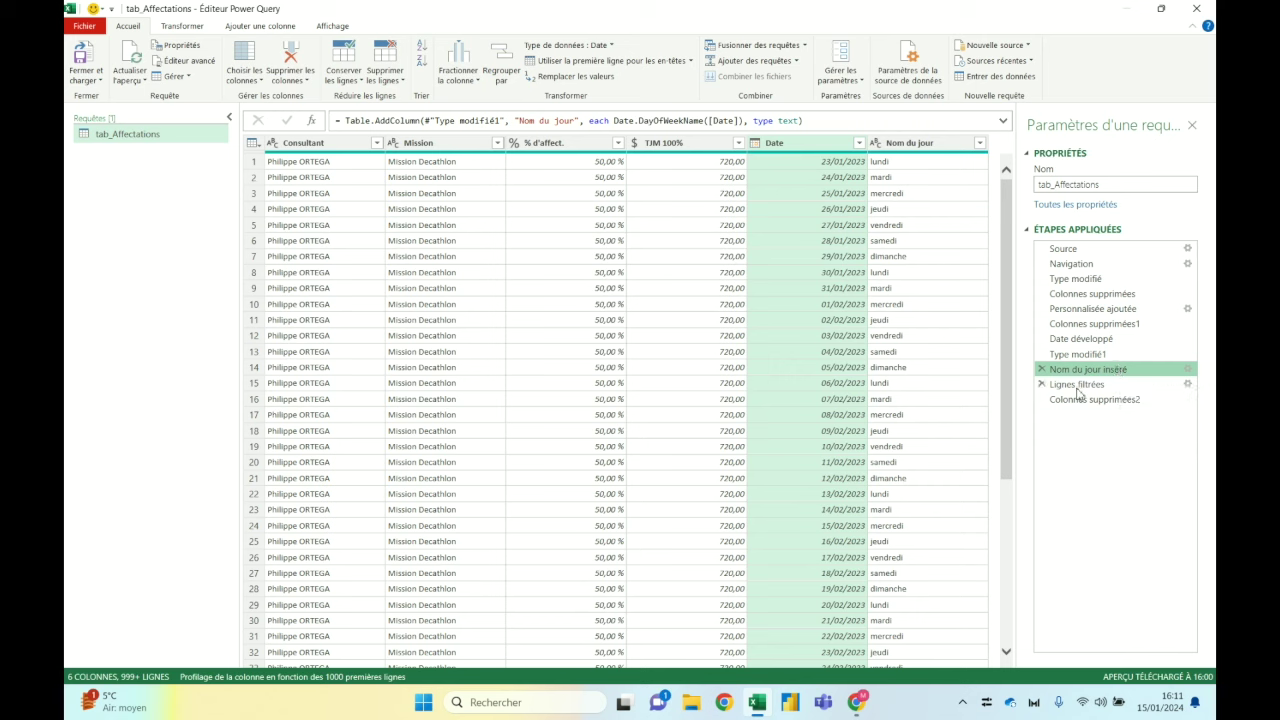
{"action": "left_click", "coordinate": [1077, 388]}
{"action": "left_click", "coordinate": [1078, 400]}
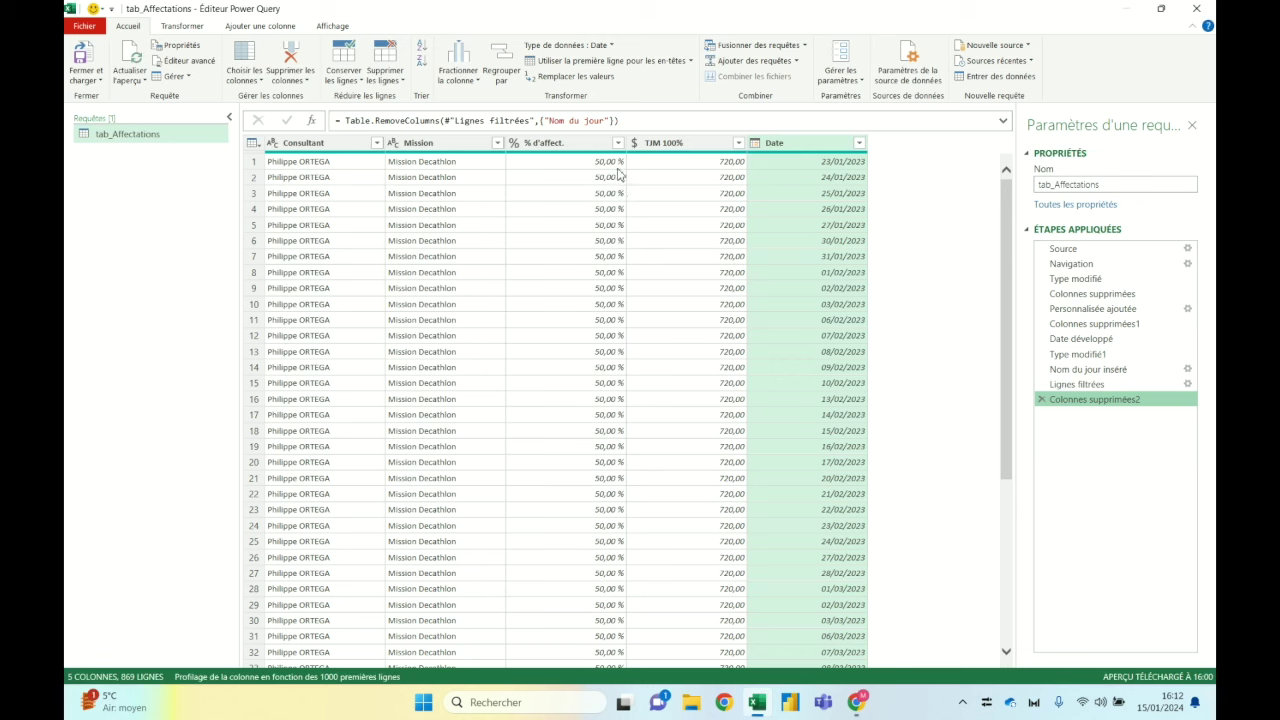
Step: Select the % d'affect. and TJM 100% columns together
{"action": "left_click", "coordinate": [571, 148]}
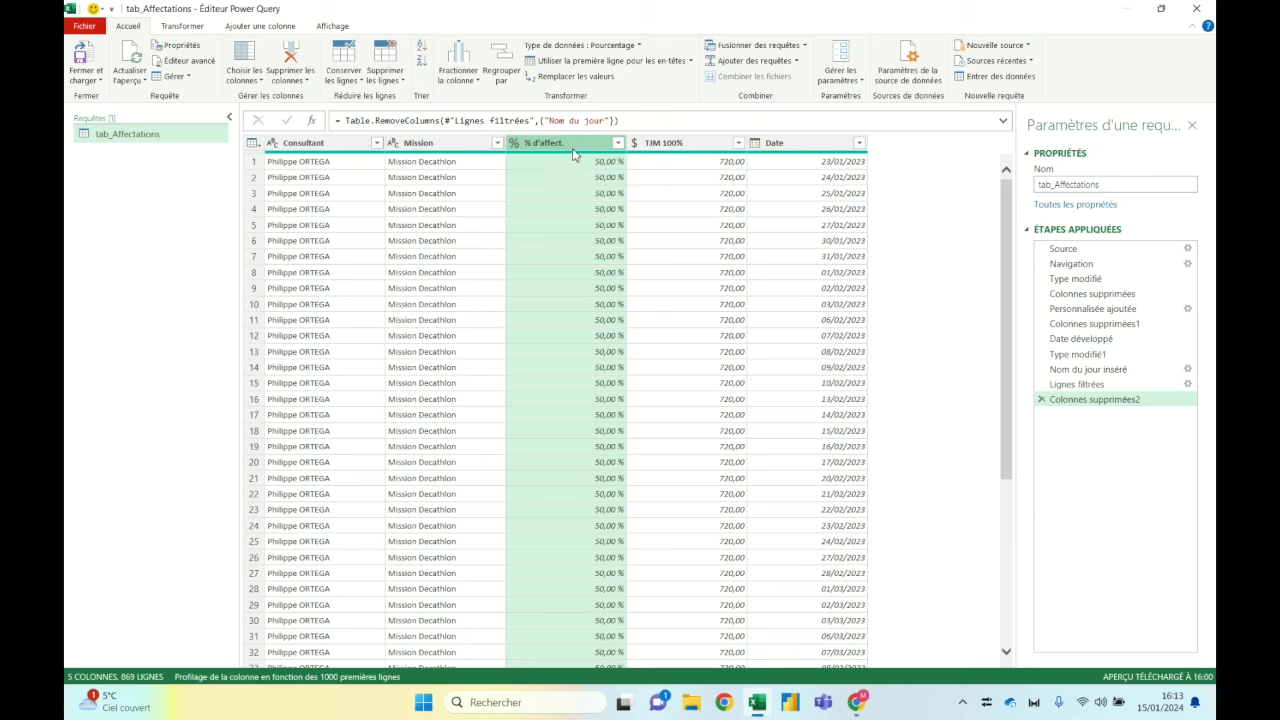
{"action": "left_click", "coordinate": [644, 148]}
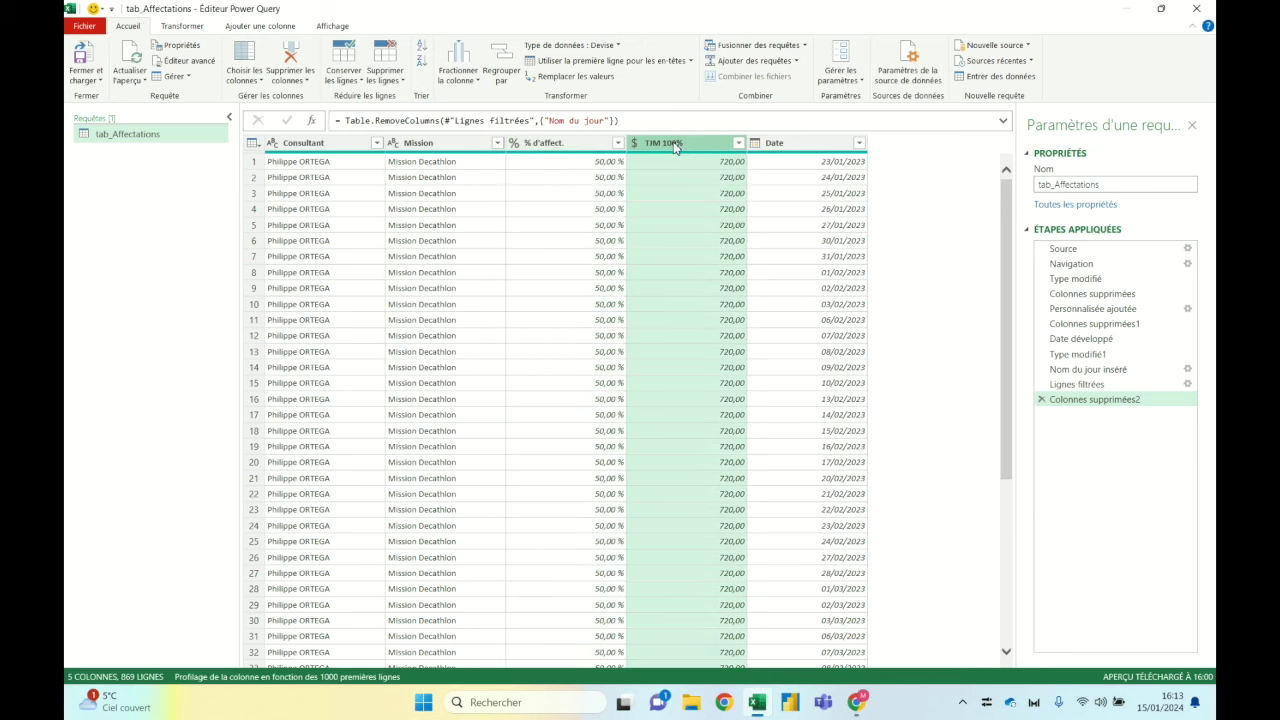
{"action": "left_click", "coordinate": [594, 148]}
{"action": "left_click", "coordinate": [644, 148], "text": "ctrl"}
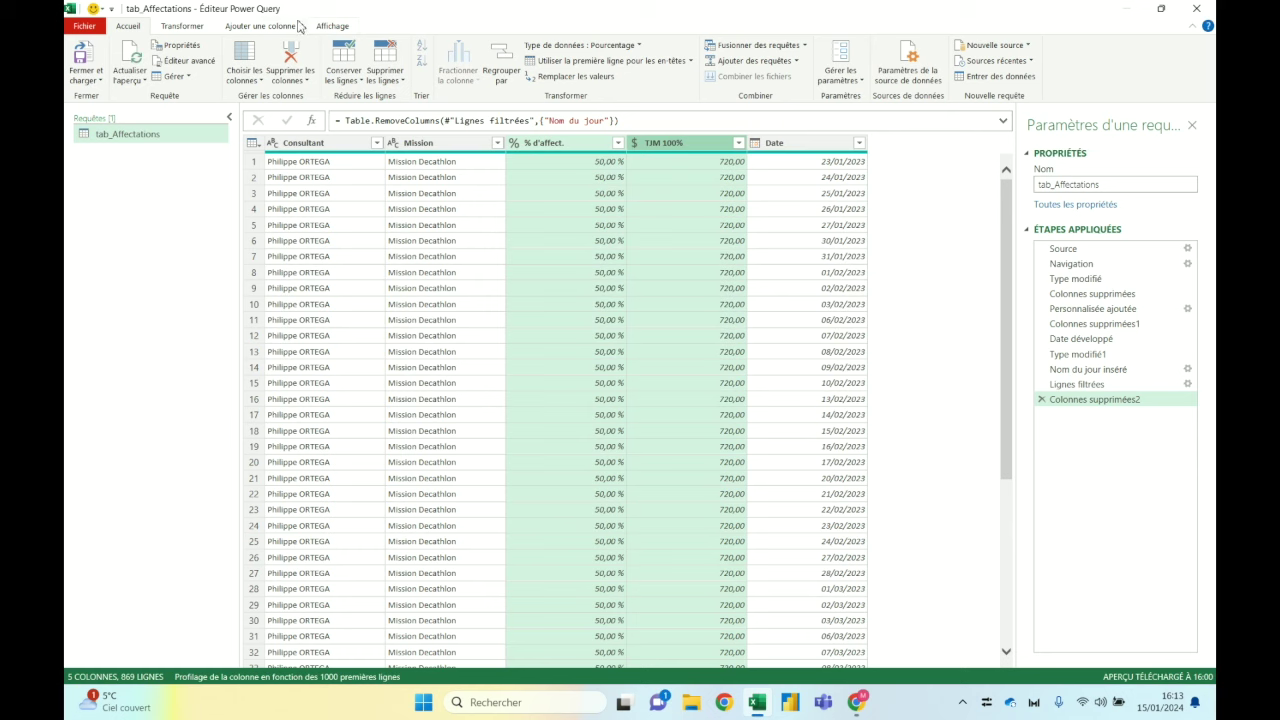
{"action": "left_click", "coordinate": [252, 30]}
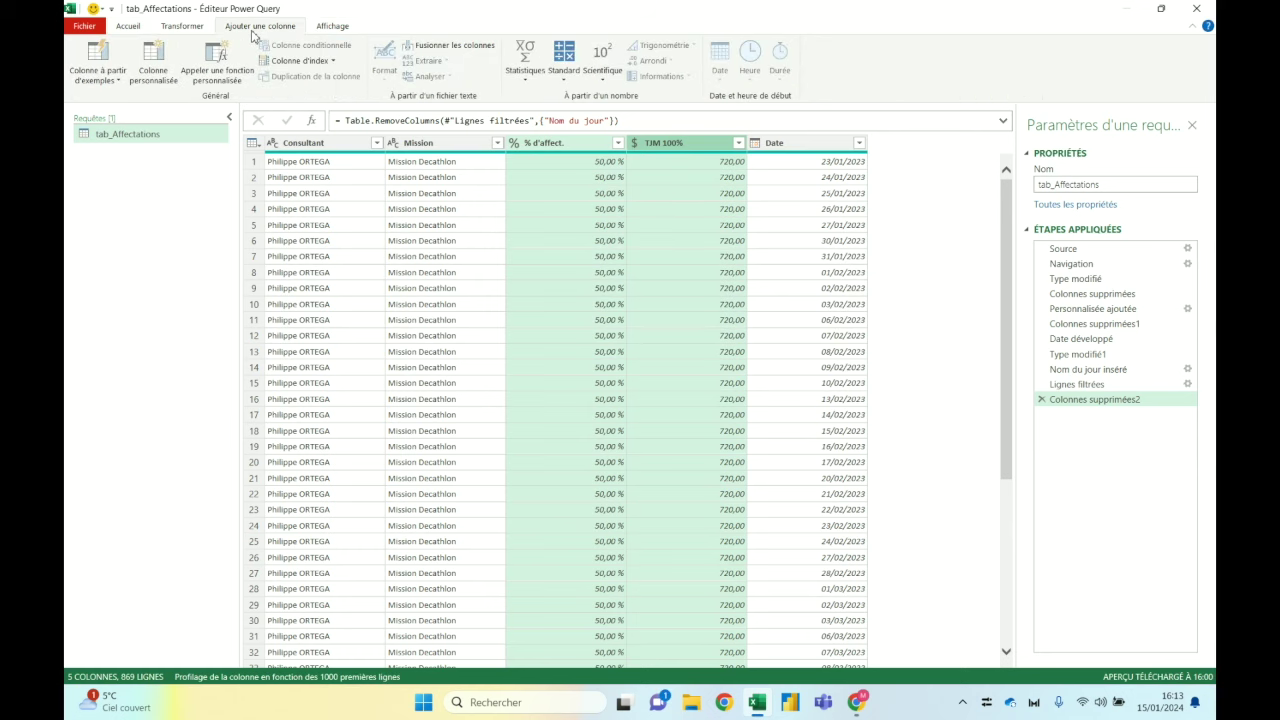
Step: Multiply % d'affect. by TJM 100% into a new column named Montant/jour
{"action": "left_click", "coordinate": [563, 62]}
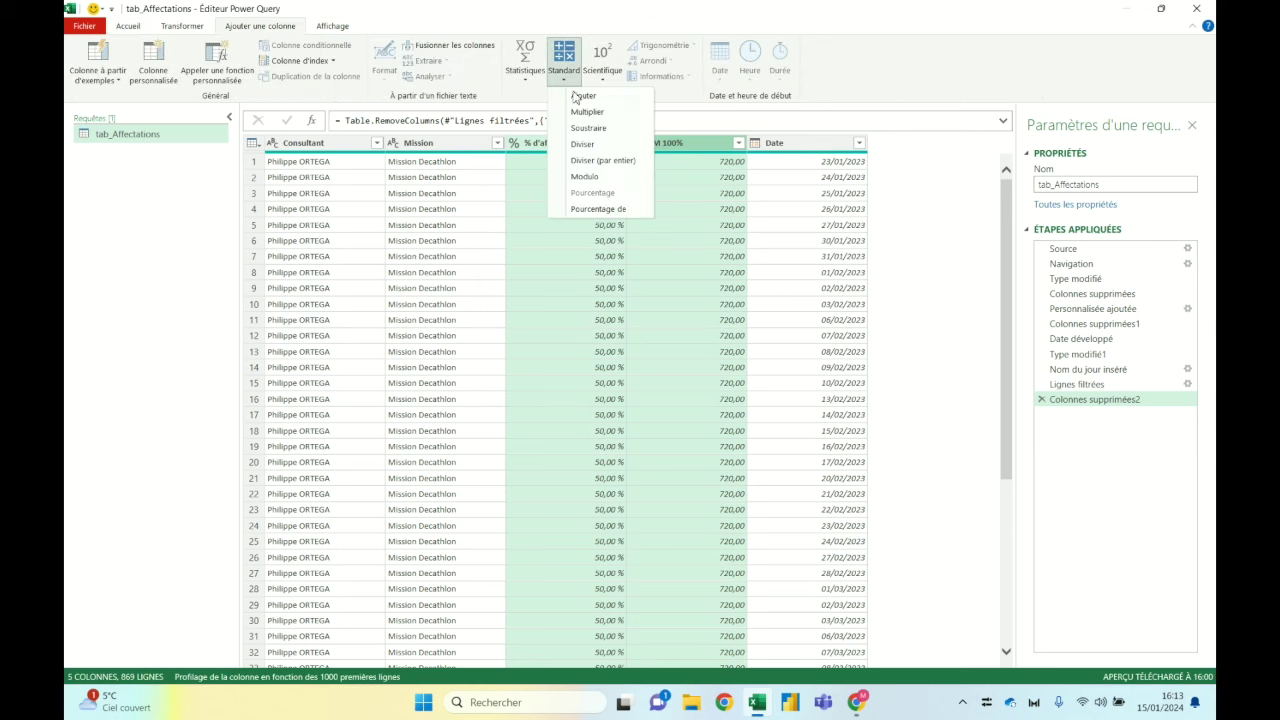
{"action": "left_click", "coordinate": [586, 113]}
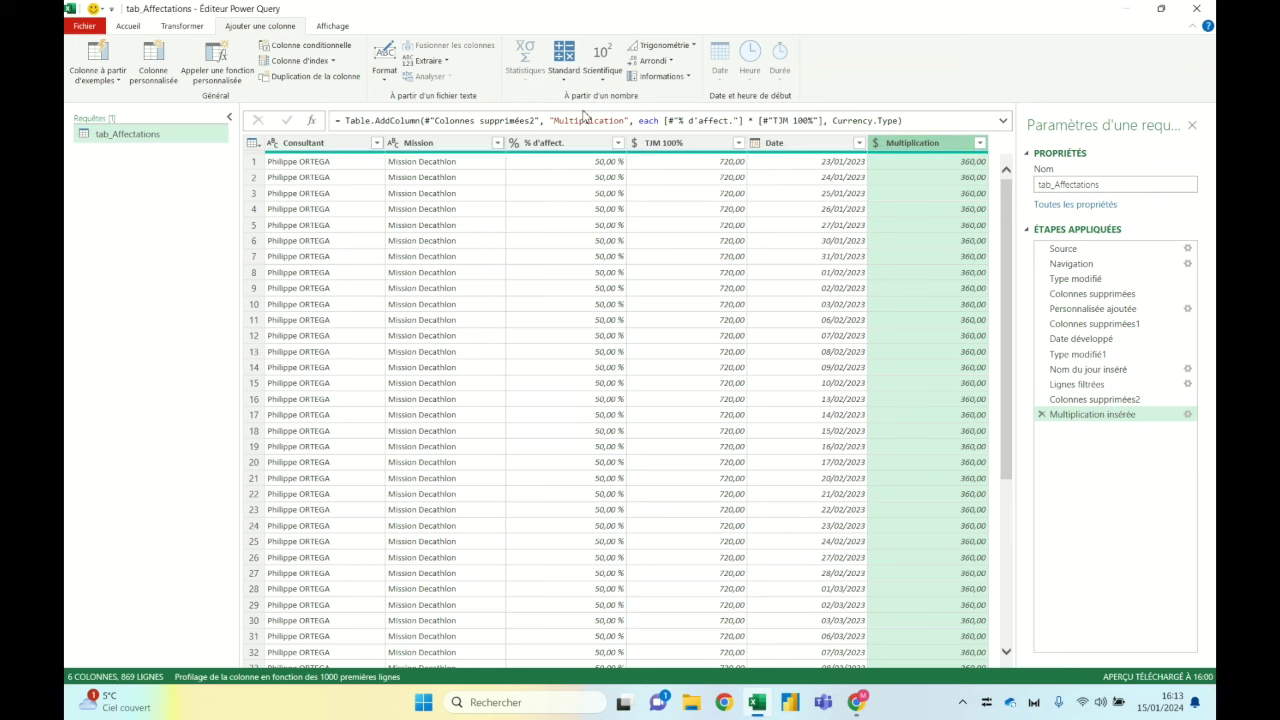
{"action": "left_click", "coordinate": [599, 163]}
{"action": "left_click", "coordinate": [673, 163]}
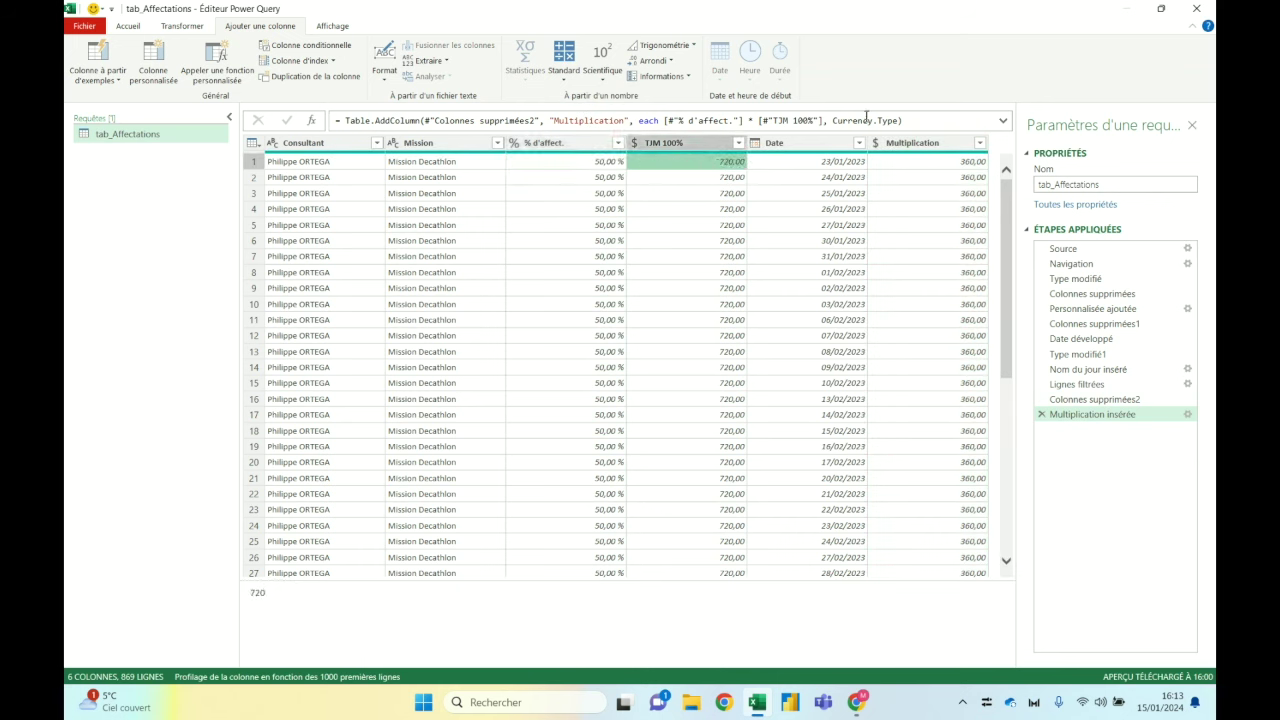
{"action": "left_click", "coordinate": [913, 148]}
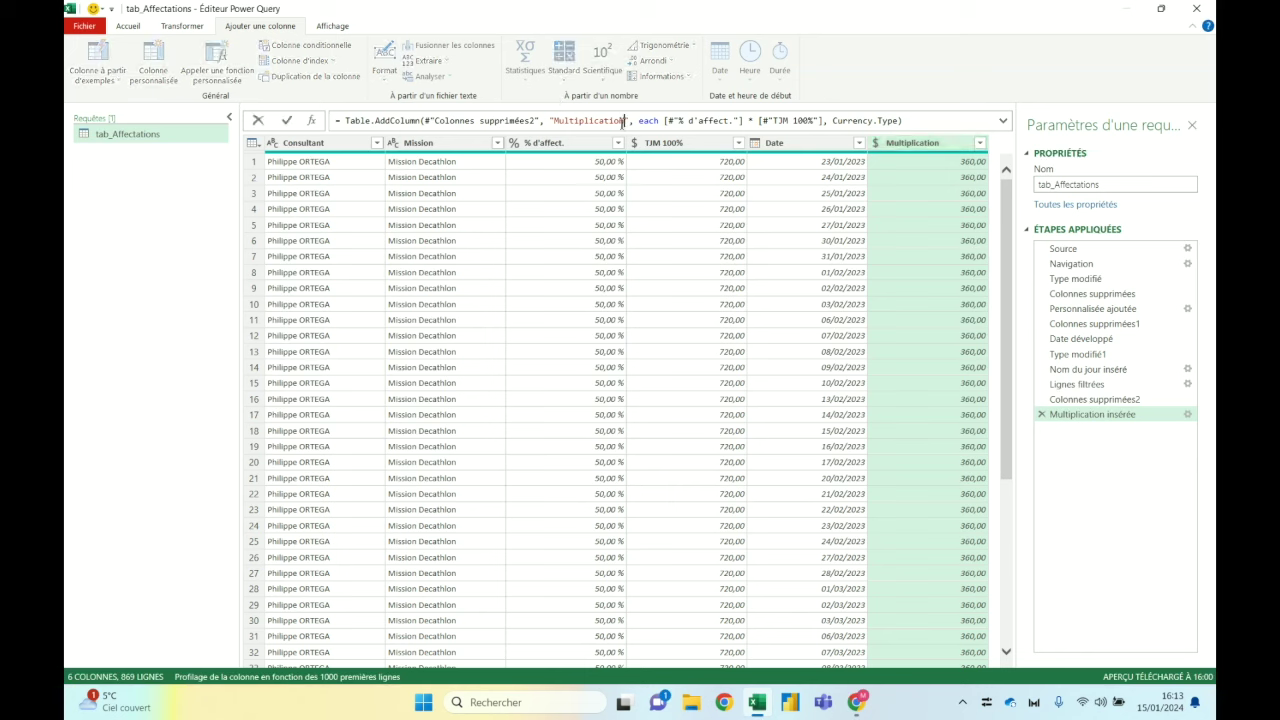
{"action": "left_click_drag", "start_coordinate": [626, 121], "coordinate": [555, 121]}
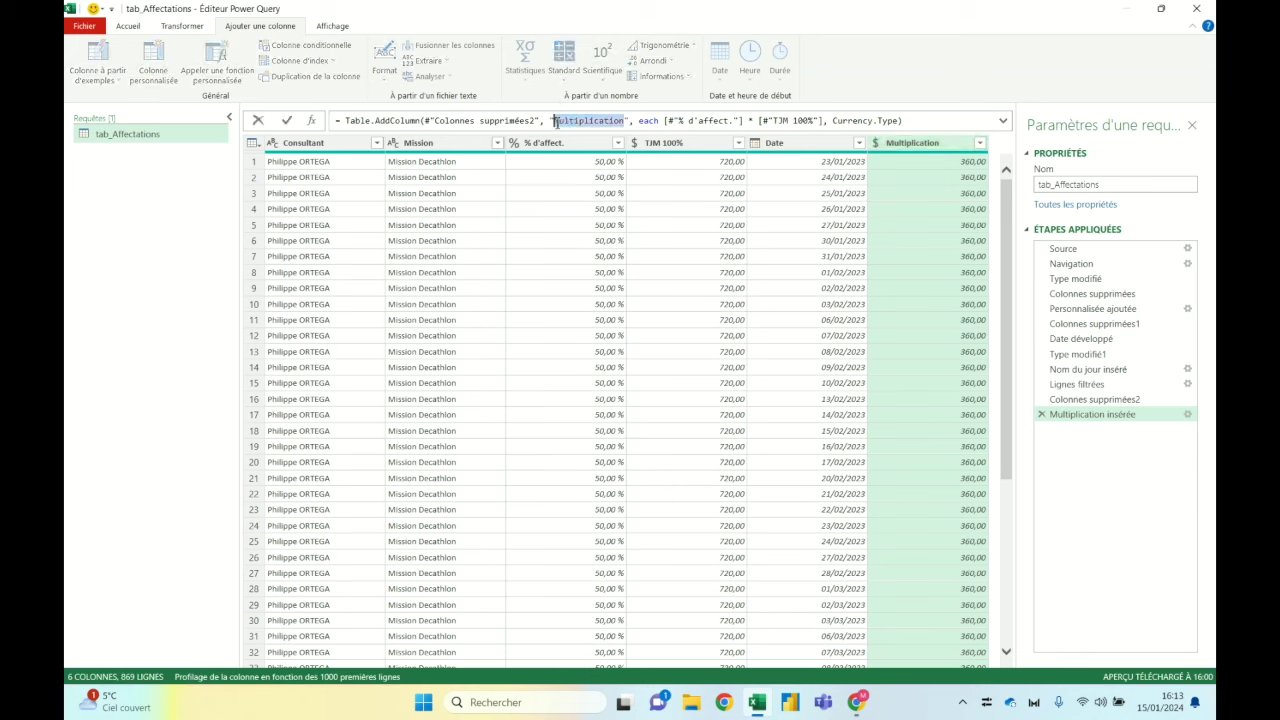
{"action": "type", "text": "Montant/jo"}
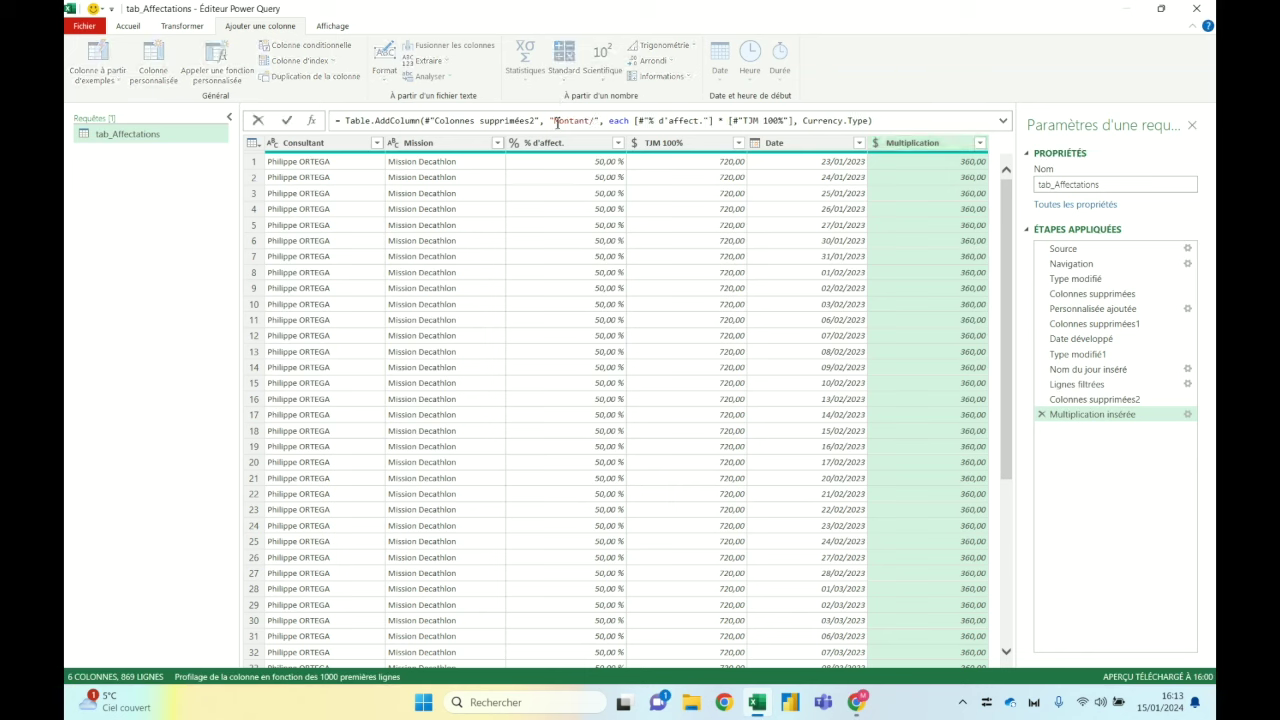
{"action": "type", "text": "ur"}
{"action": "left_click", "coordinate": [286, 120]}
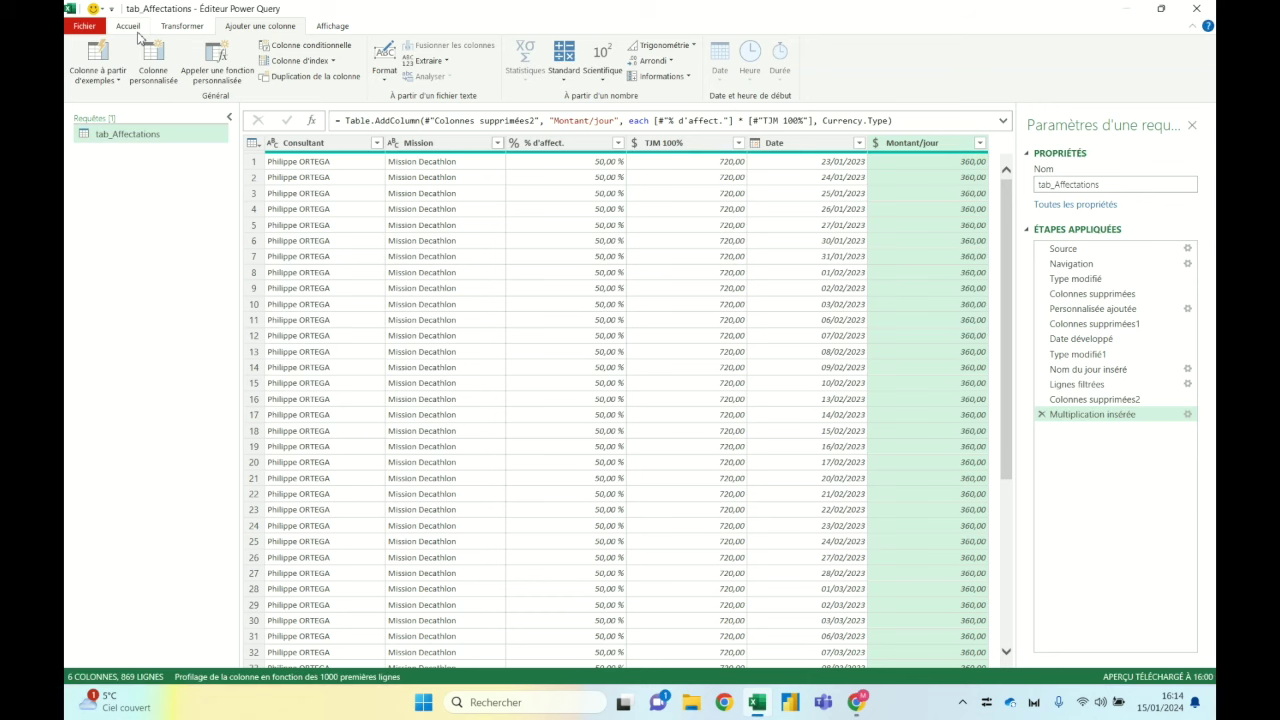
Step: Move Date right after Mission and load the query into an Excel worksheet
{"action": "left_click", "coordinate": [798, 152]}
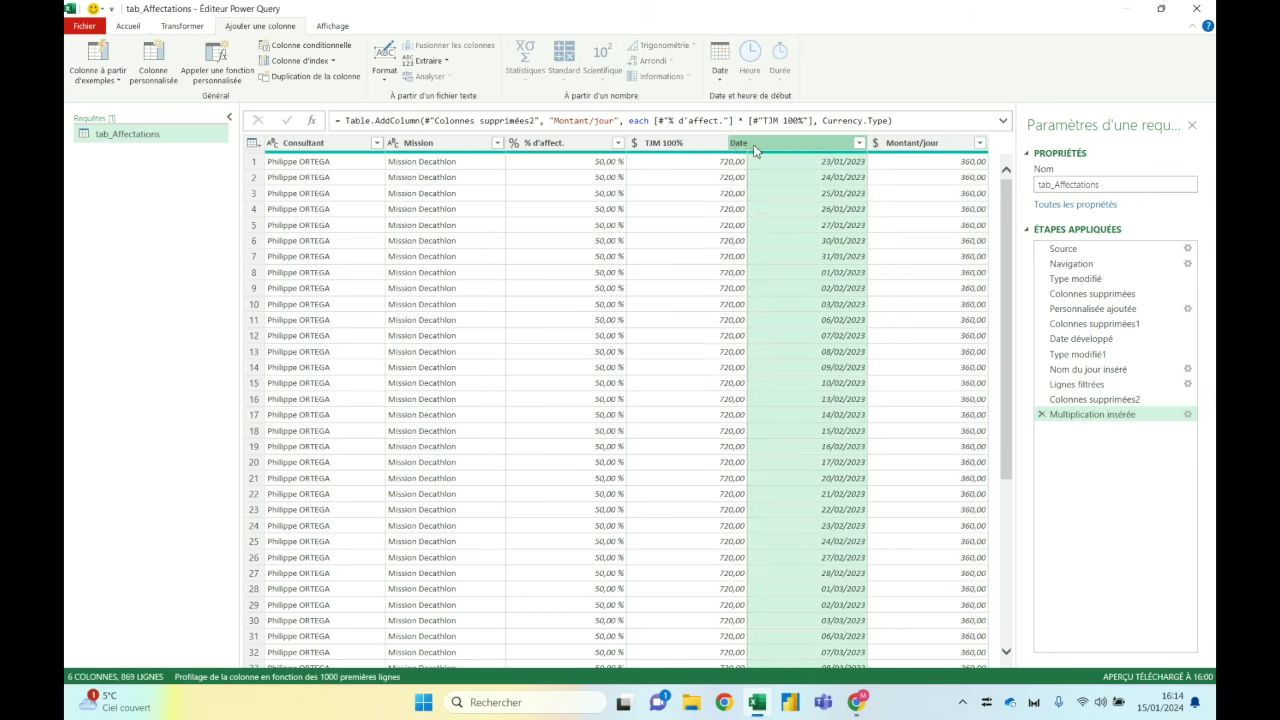
{"action": "left_click_drag", "start_coordinate": [755, 150], "coordinate": [594, 150]}
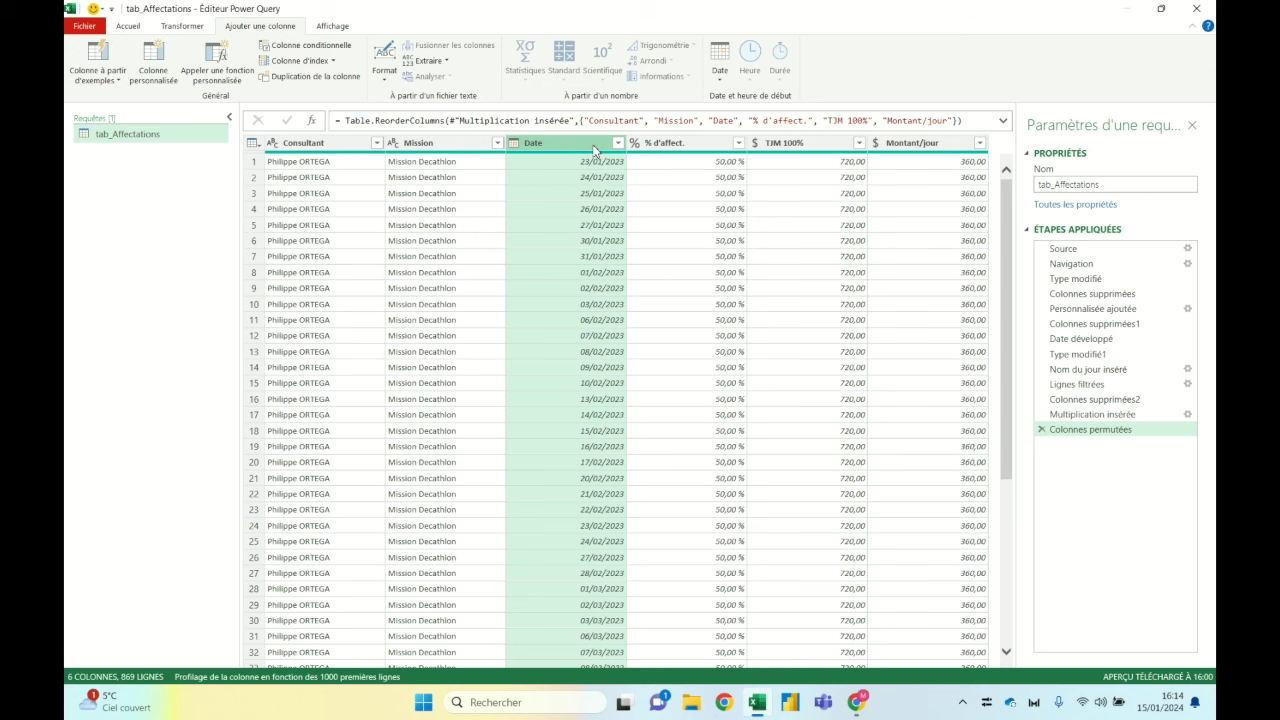
{"action": "left_click", "coordinate": [130, 28]}
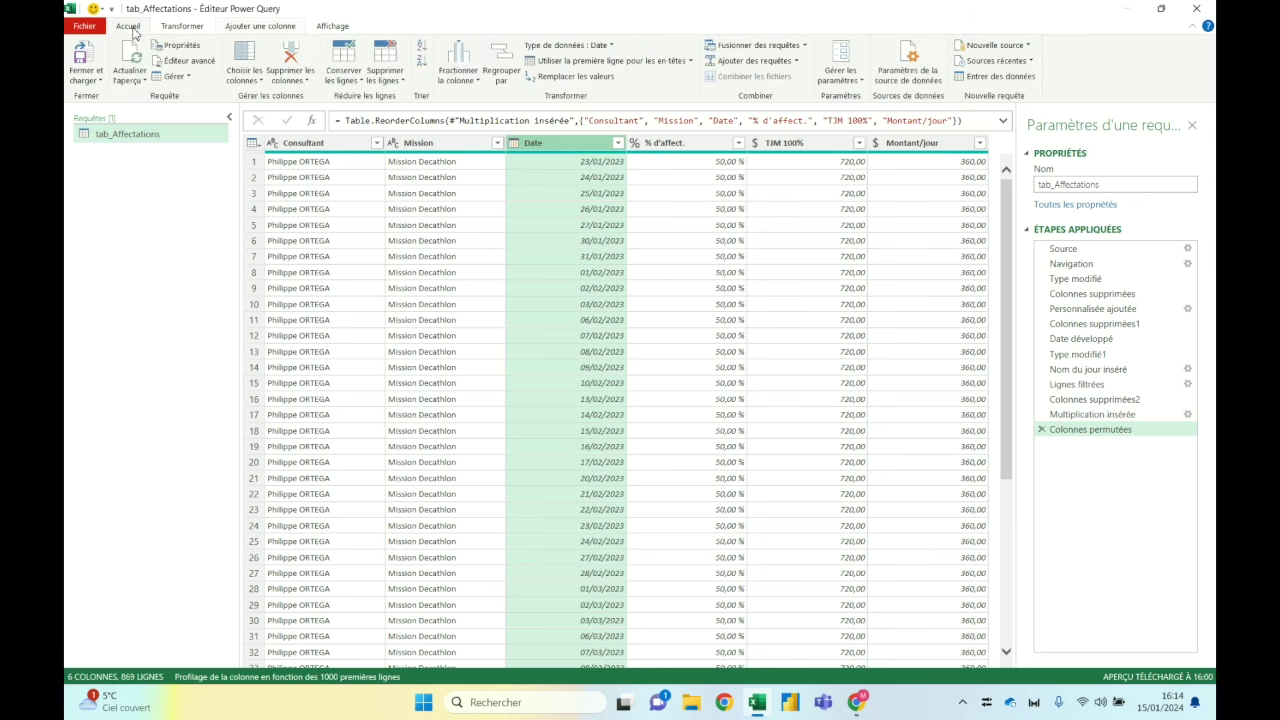
{"action": "left_click", "coordinate": [86, 55]}
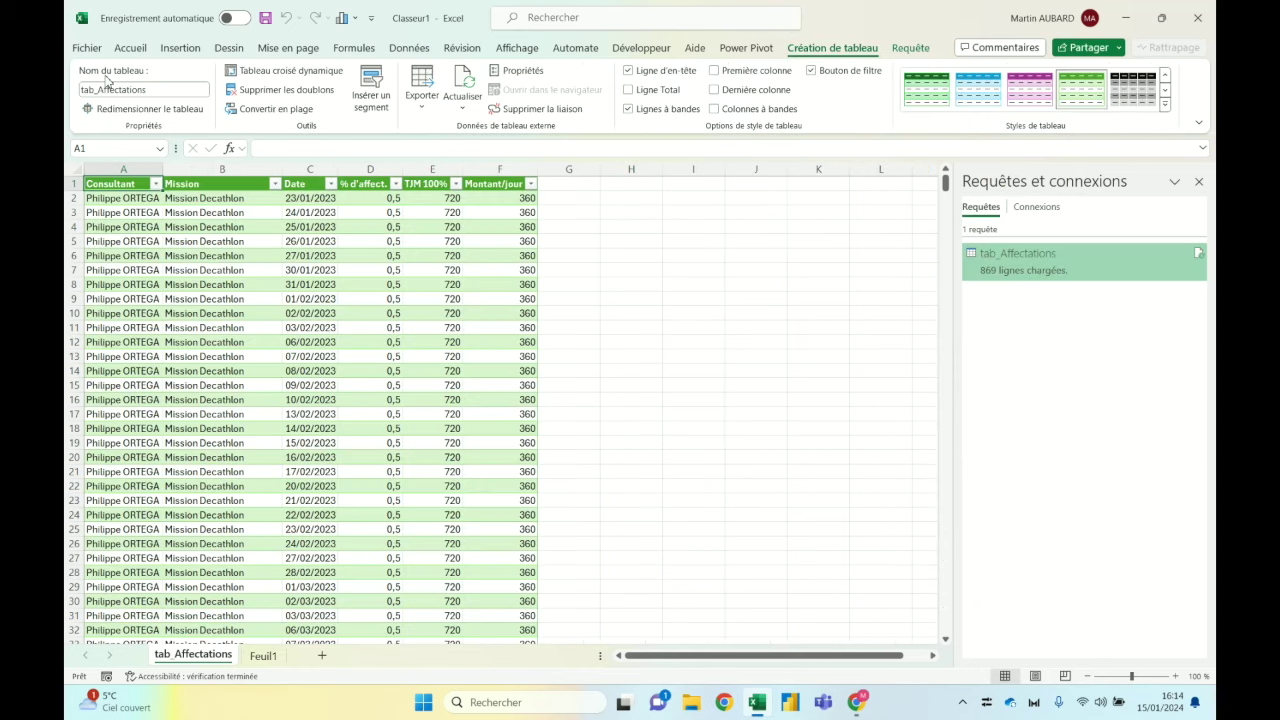
Step: Insert a blank row 1 and a blank column A to offset the table
{"action": "left_click", "coordinate": [74, 183]}
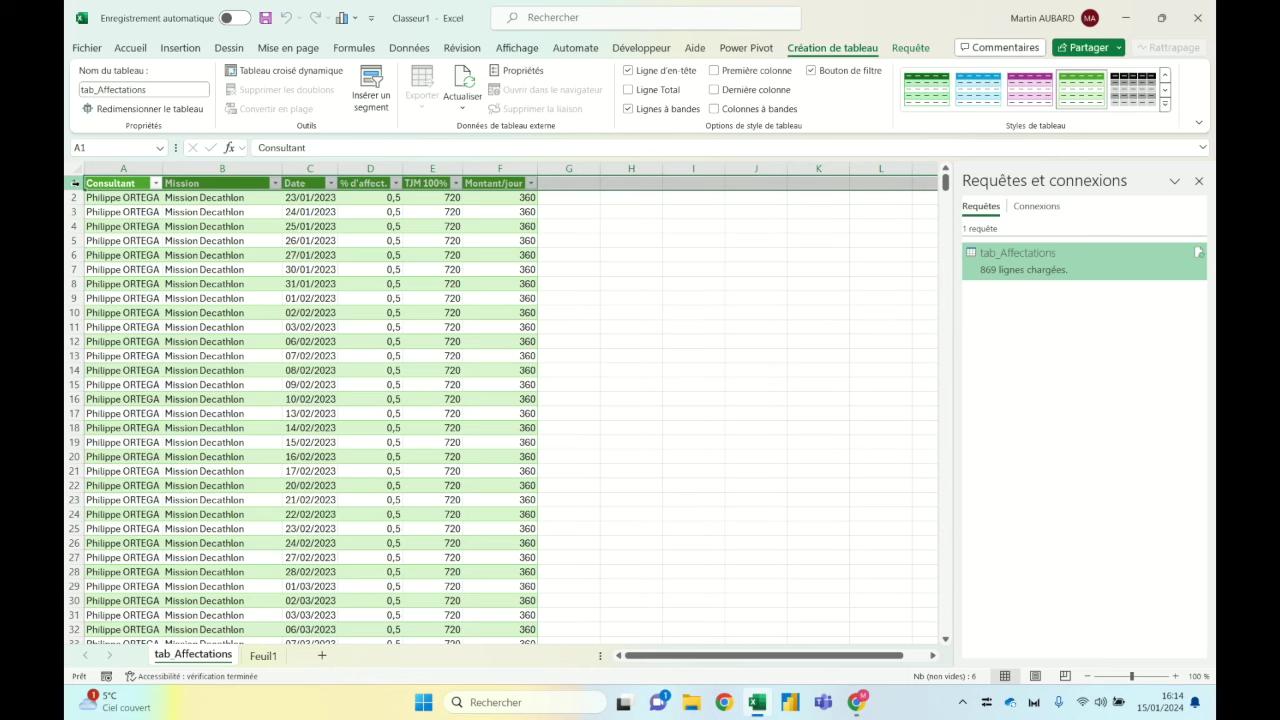
{"action": "key", "text": "ctrl+plus"}
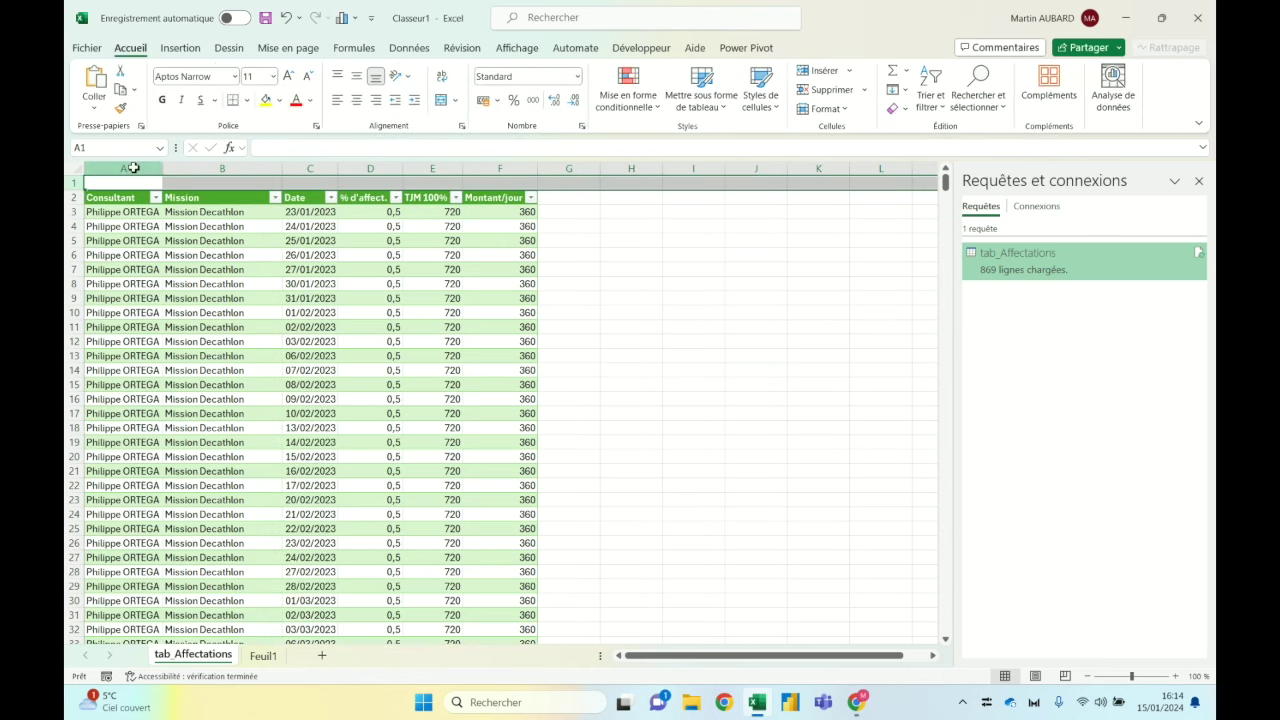
{"action": "left_click", "coordinate": [133, 168]}
{"action": "key", "text": "ctrl+plus"}
Step: Format the % d'affect. values as percentages
{"action": "mouse_move", "coordinate": [180, 168]}
{"action": "left_mouse_down"}
{"action": "mouse_move", "coordinate": [560, 187]}
{"action": "mouse_move", "coordinate": [627, 172]}
{"action": "left_mouse_up"}
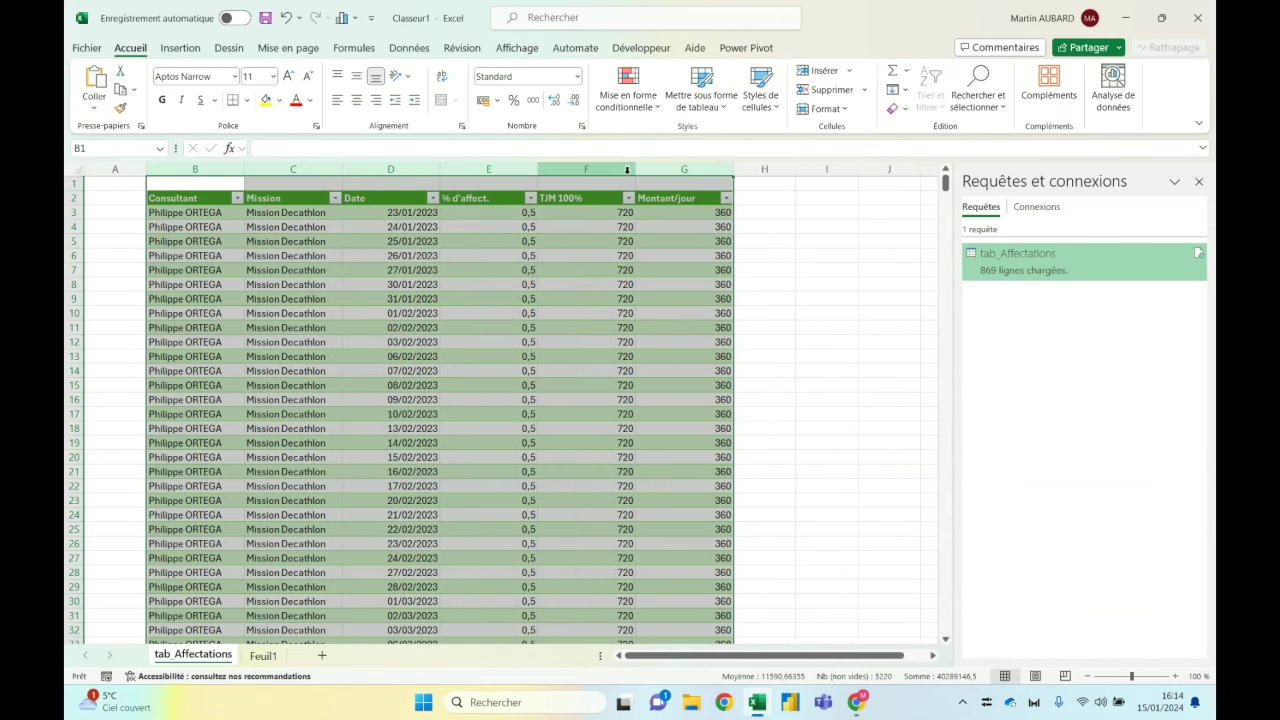
{"action": "left_click", "coordinate": [518, 197]}
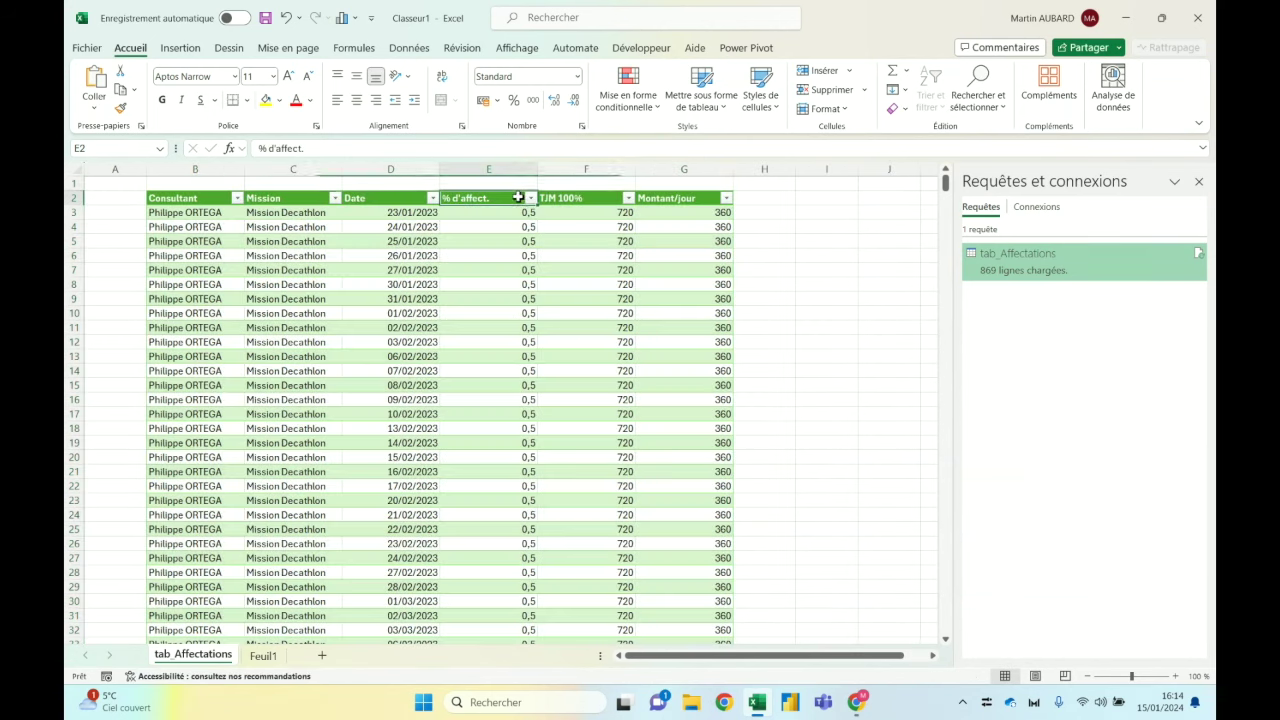
{"action": "left_click", "coordinate": [516, 194]}
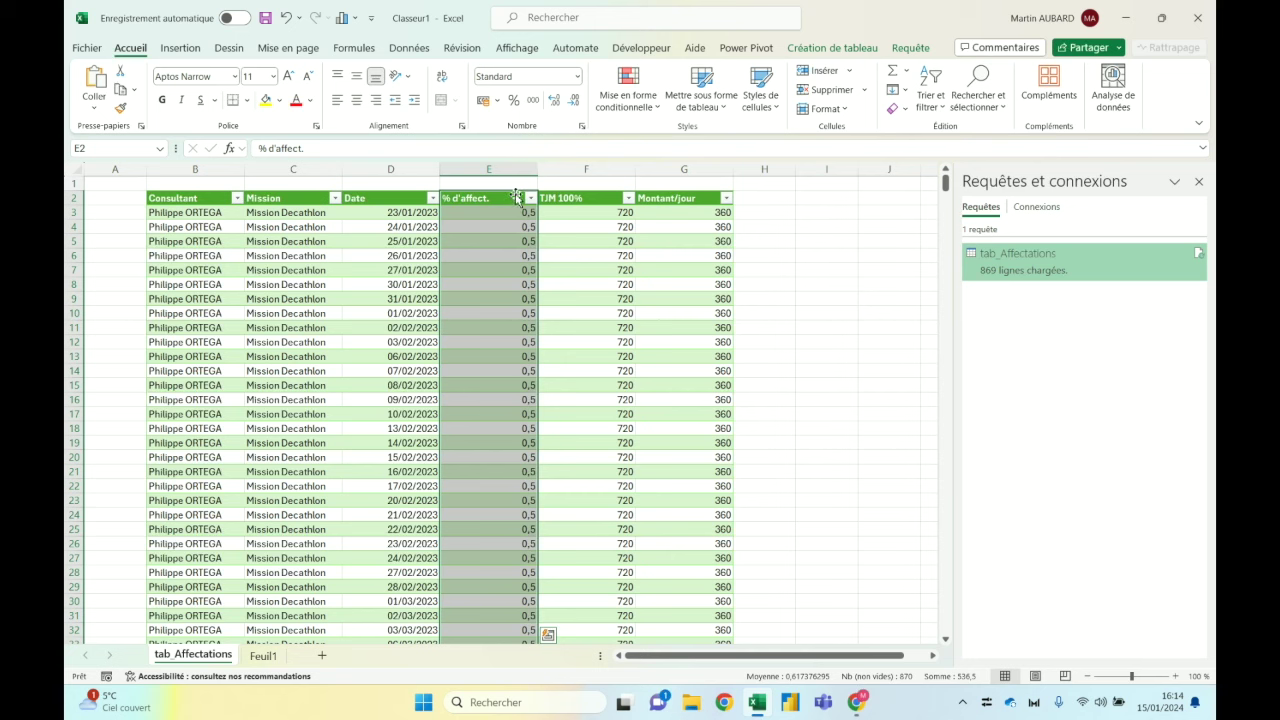
{"action": "left_click", "coordinate": [516, 194]}
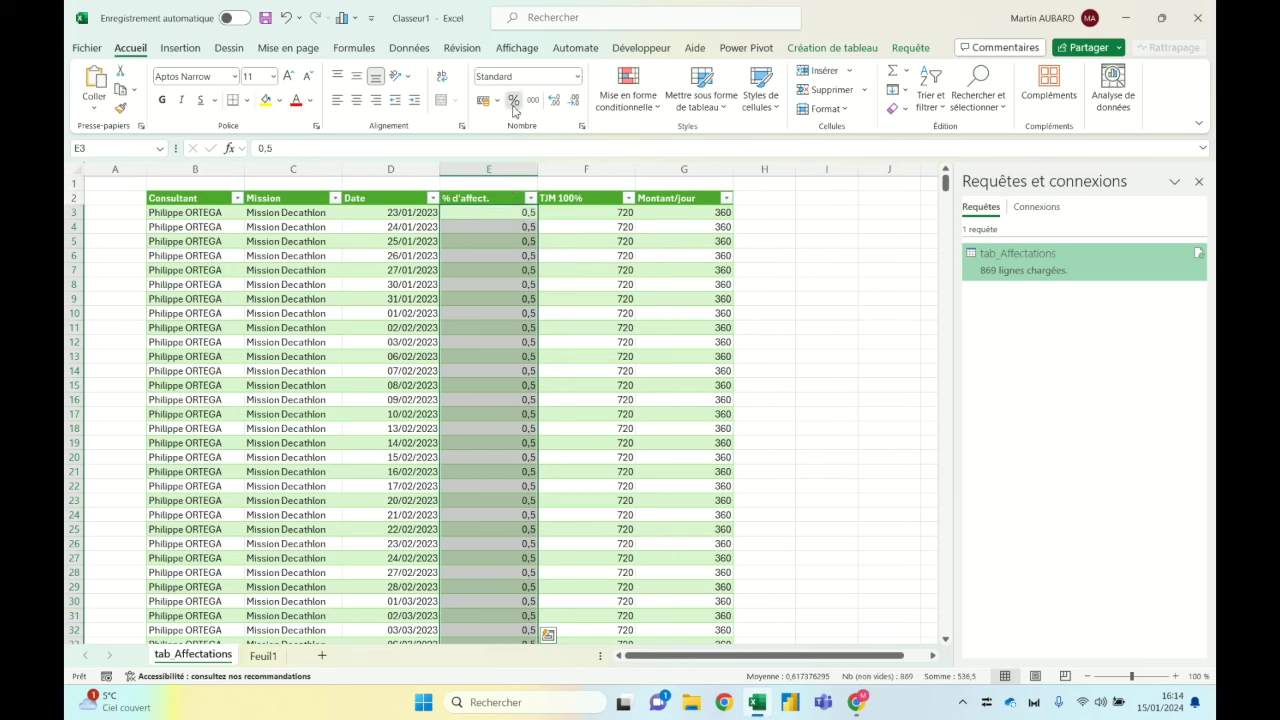
{"action": "left_click", "coordinate": [513, 100]}
Step: Format TJM 100% and Montant/jour as euro currency with no decimals, right-aligned
{"action": "left_click", "coordinate": [609, 193]}
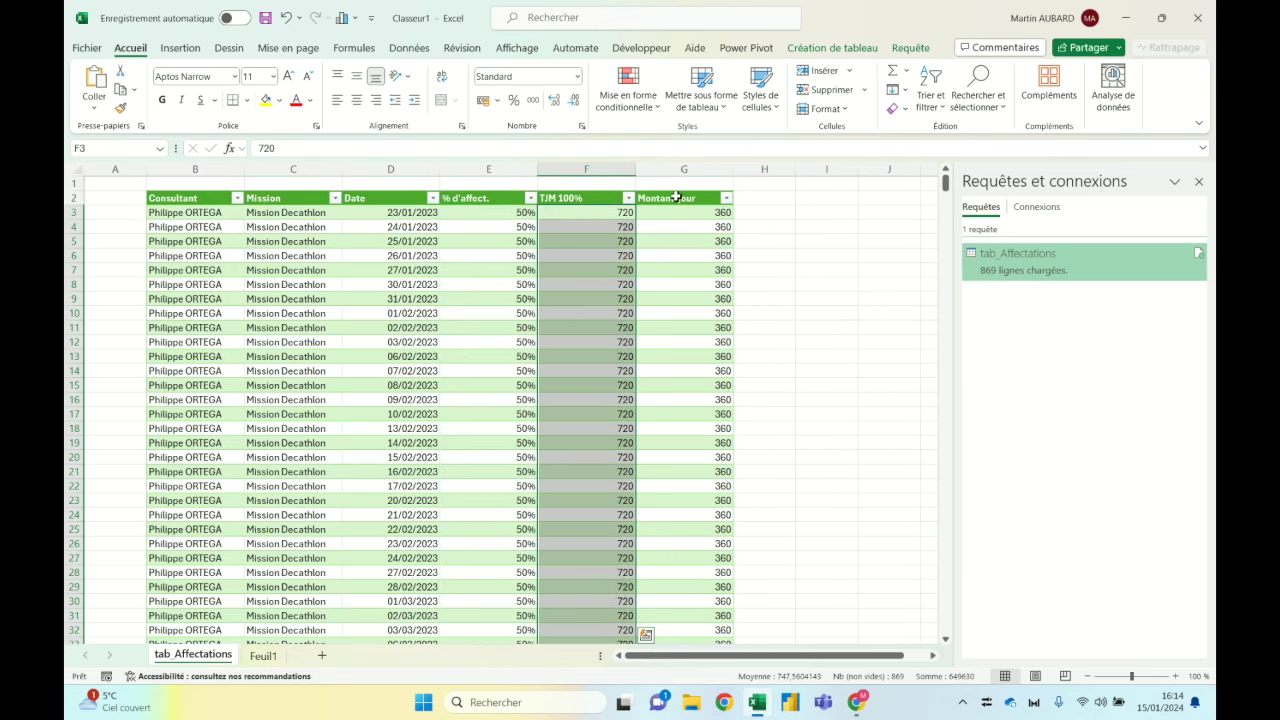
{"action": "left_click", "coordinate": [603, 184]}
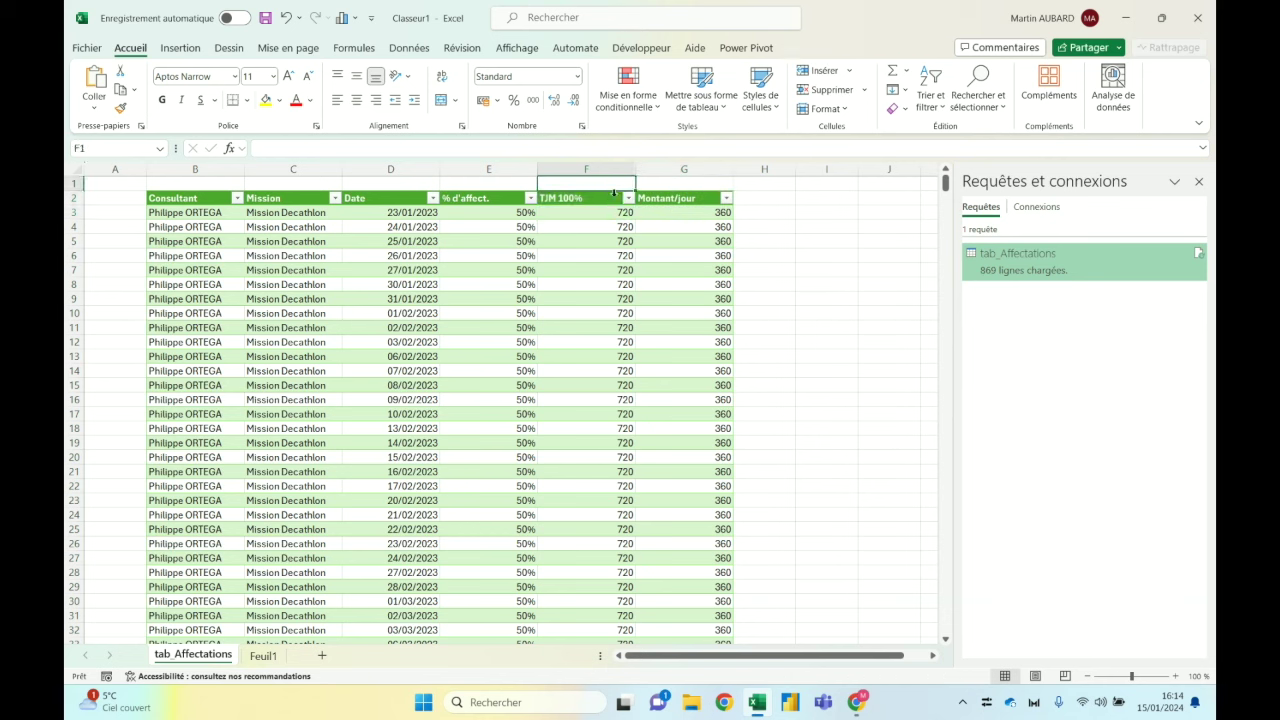
{"action": "left_click_drag", "start_coordinate": [614, 193], "coordinate": [690, 193]}
{"action": "left_click", "coordinate": [577, 76]}
{"action": "left_click", "coordinate": [530, 180]}
{"action": "left_click", "coordinate": [574, 100]}
{"action": "left_click", "coordinate": [574, 101]}
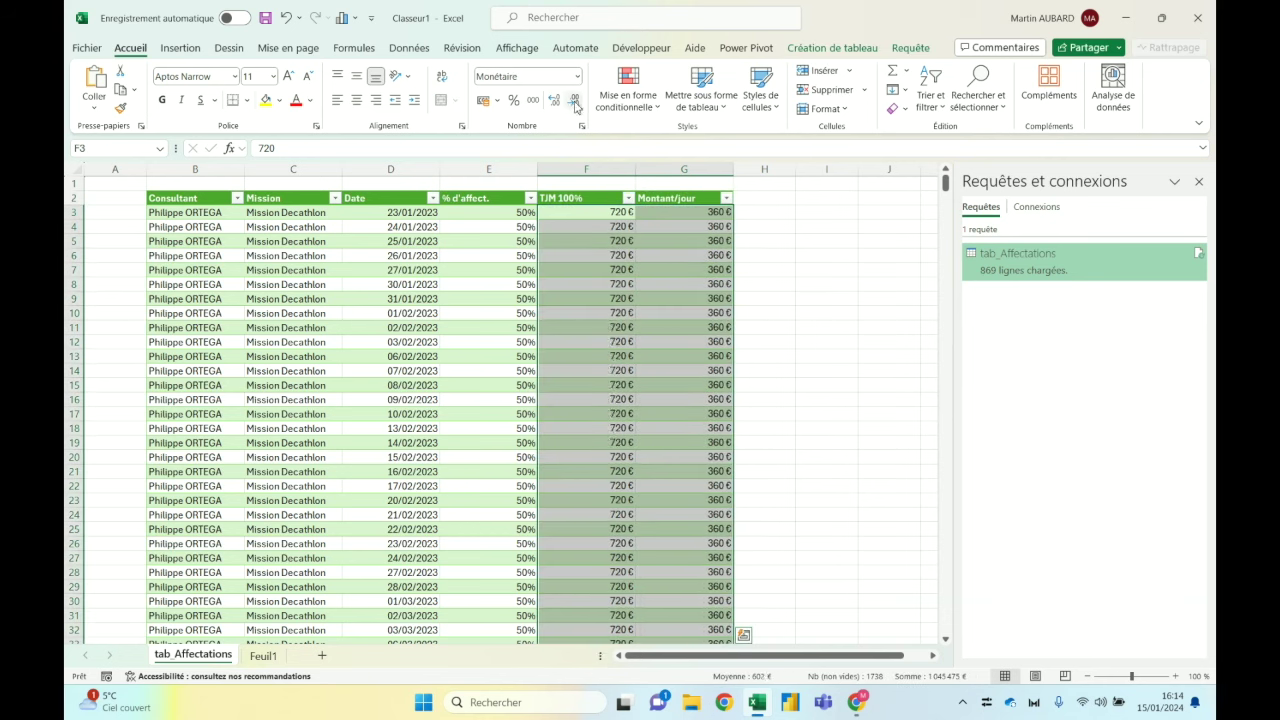
{"action": "left_click", "coordinate": [376, 100]}
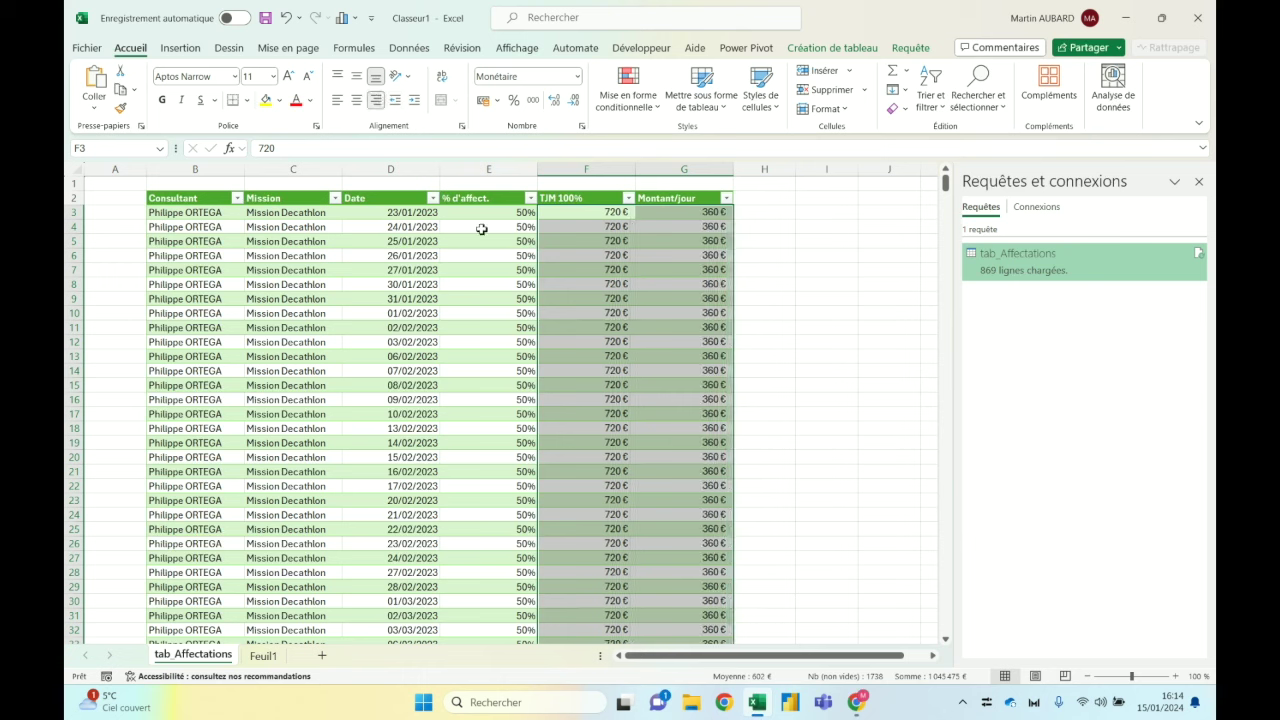
Step: Centre the % d'affect., Consultant, Mission and Date column values
{"action": "left_click", "coordinate": [494, 194]}
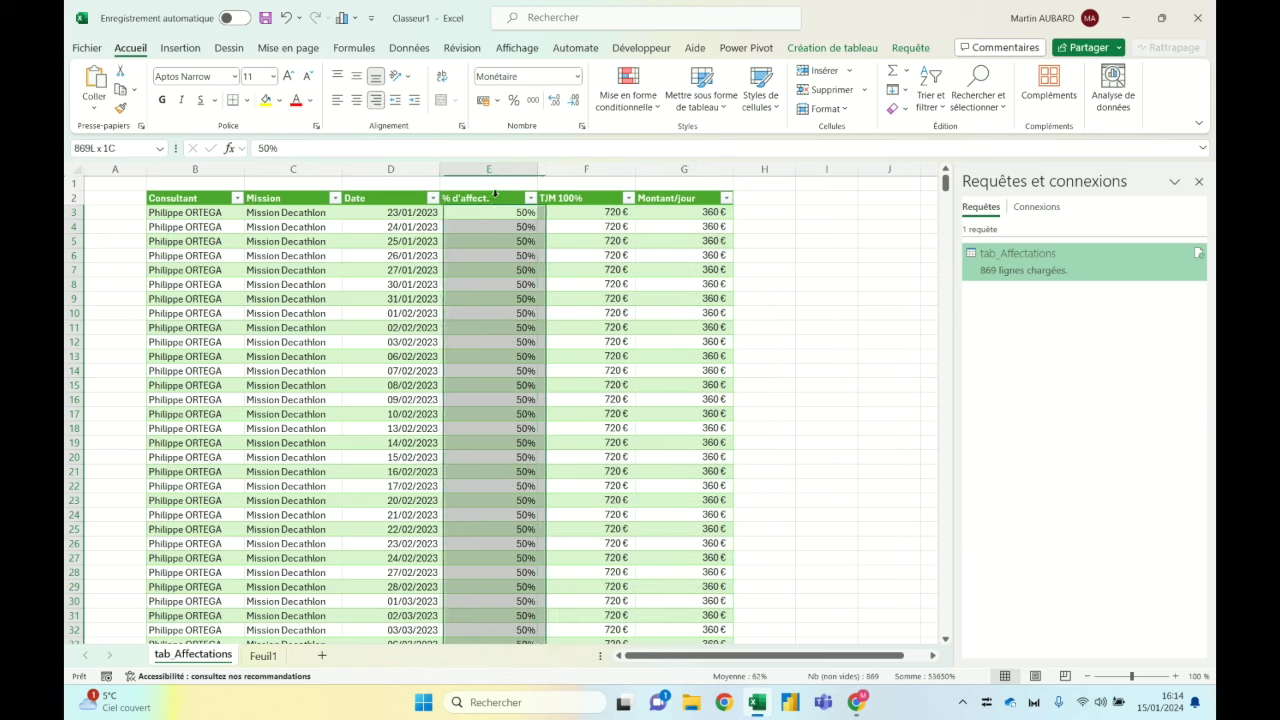
{"action": "left_click", "coordinate": [356, 100]}
{"action": "left_click_drag", "start_coordinate": [210, 193], "coordinate": [390, 194]}
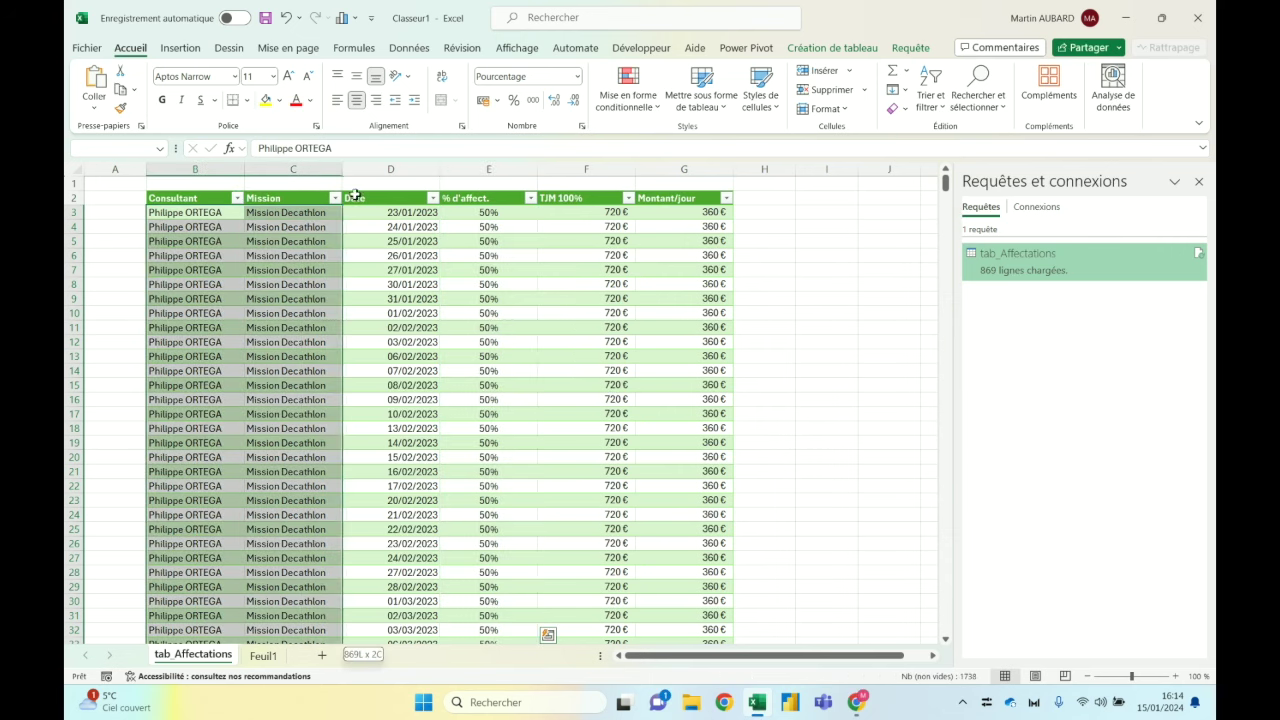
{"action": "left_click", "coordinate": [357, 100]}
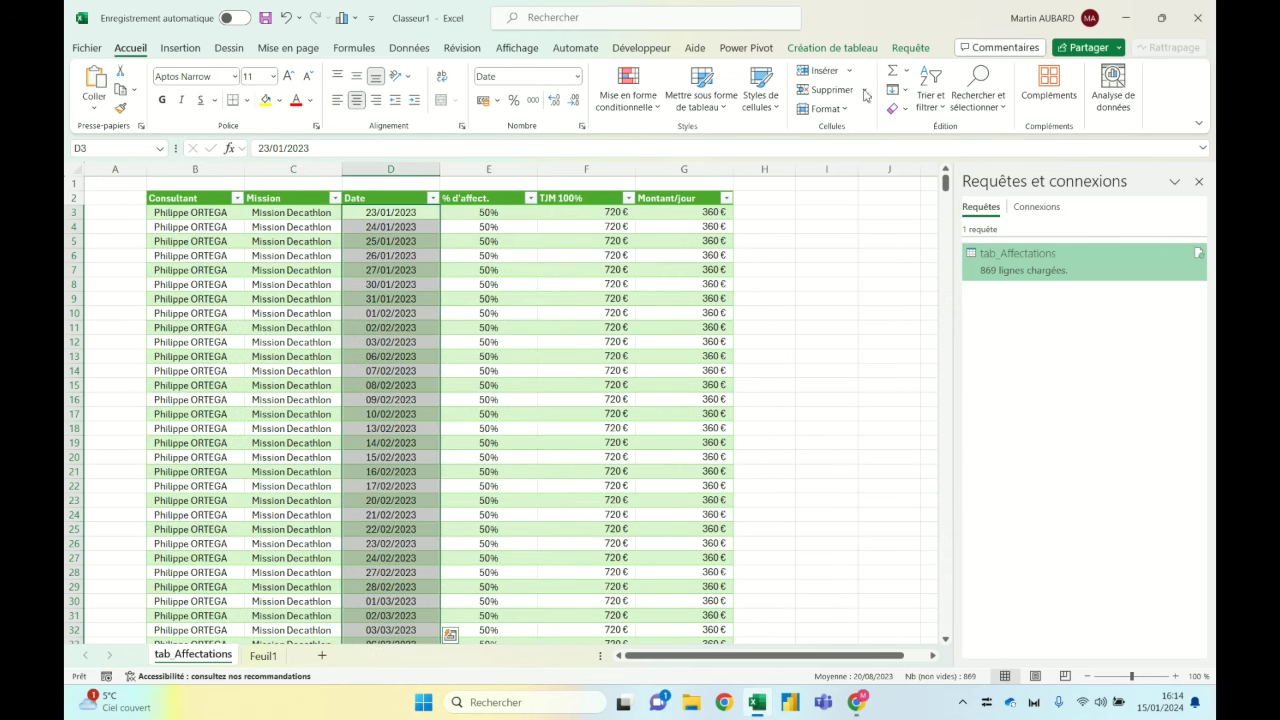
{"action": "left_click", "coordinate": [832, 47]}
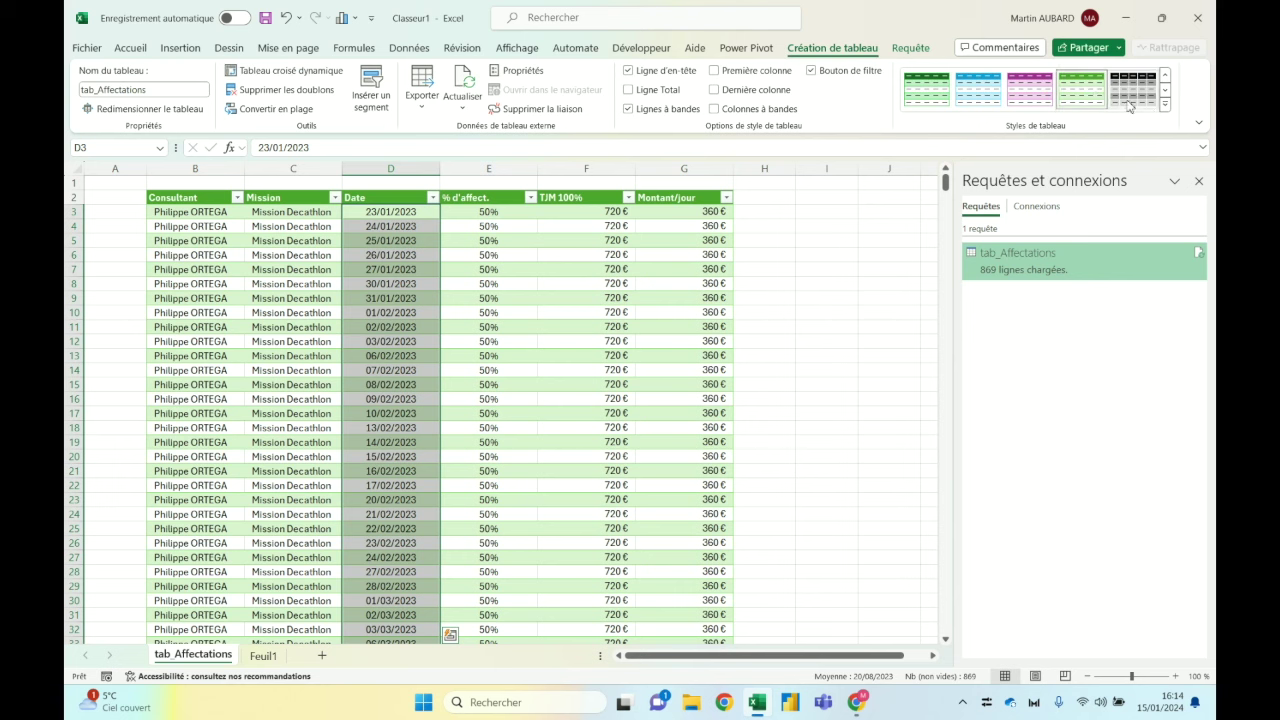
Step: Apply a light blue banded style from the Clair group to tab_Affectations
{"action": "left_click", "coordinate": [1165, 104]}
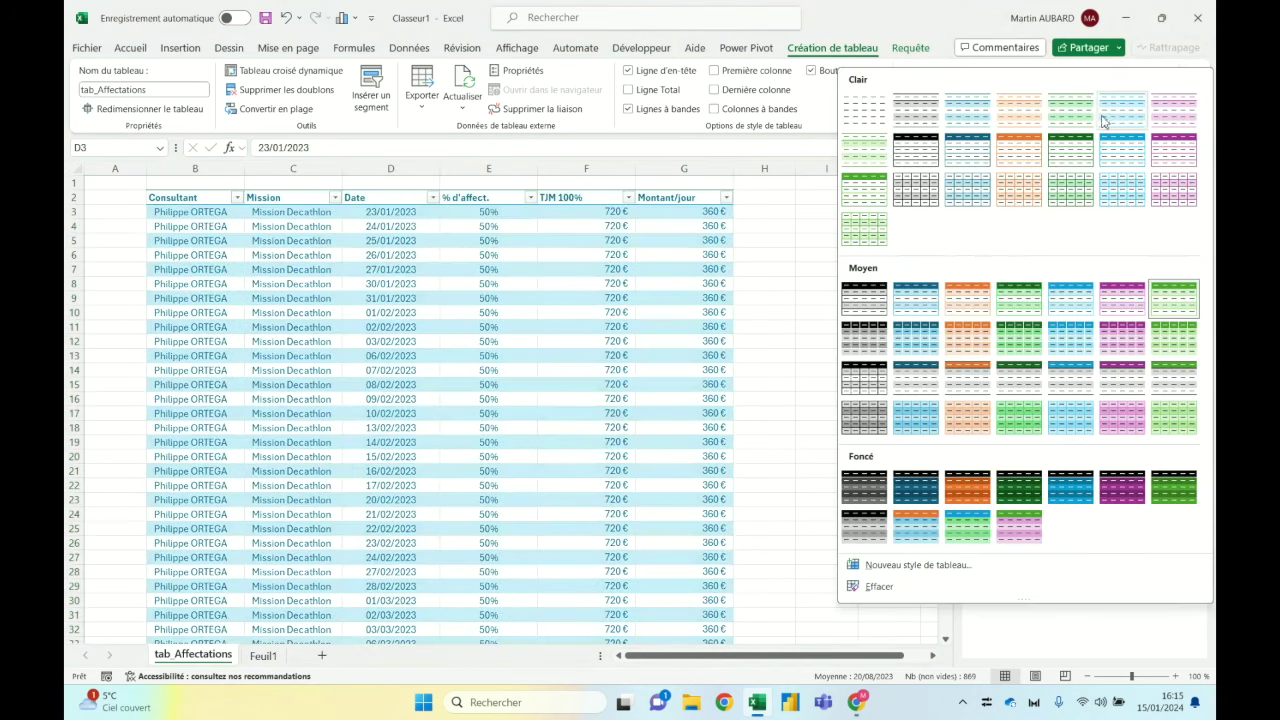
{"action": "left_click", "coordinate": [1115, 118]}
{"action": "left_click", "coordinate": [590, 258]}
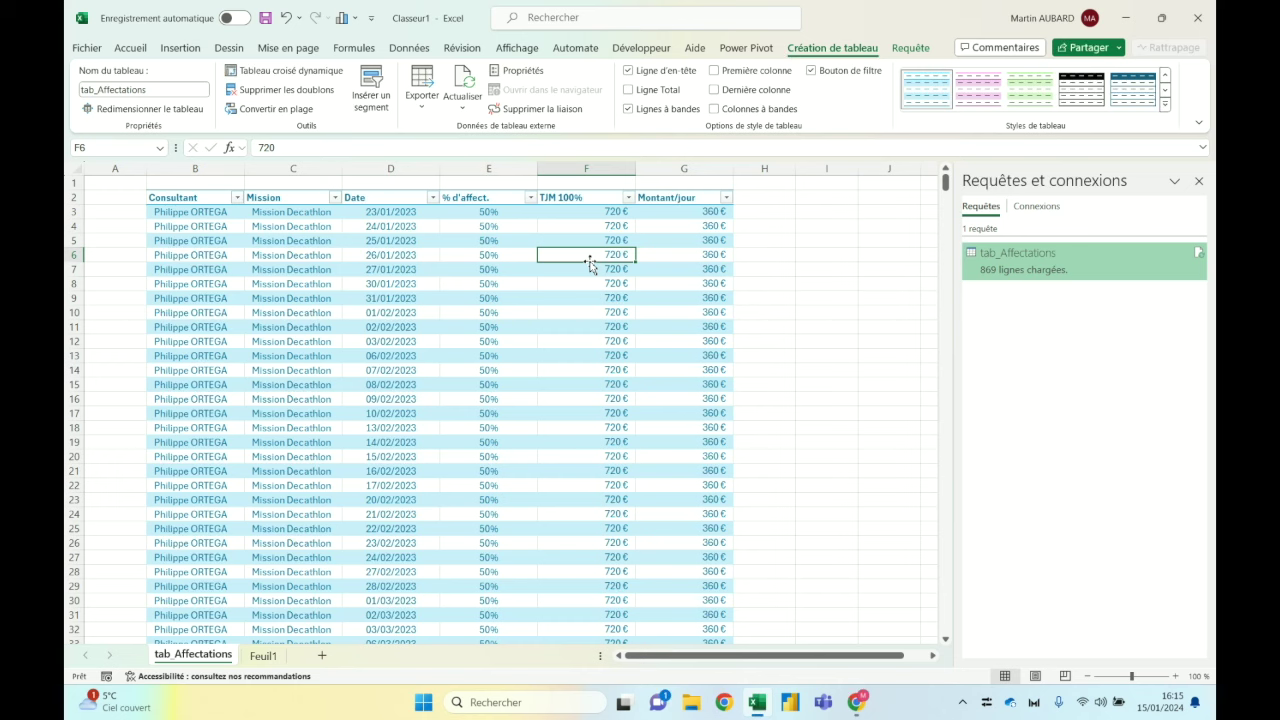
{"action": "left_click", "coordinate": [414, 256]}
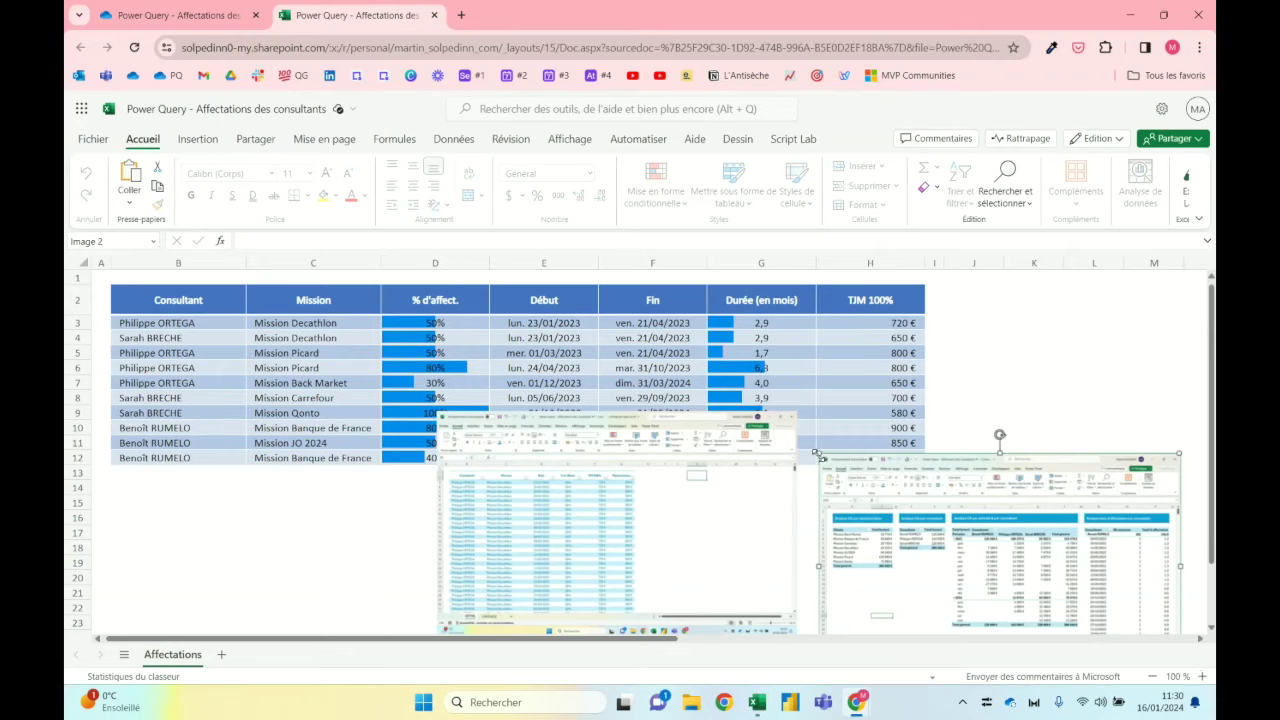
Step: Enlarge the pasted report screenshot, then switch back to the desktop workbook Classeur 1
{"action": "left_click_drag", "start_coordinate": [817, 454], "coordinate": [537, 277]}
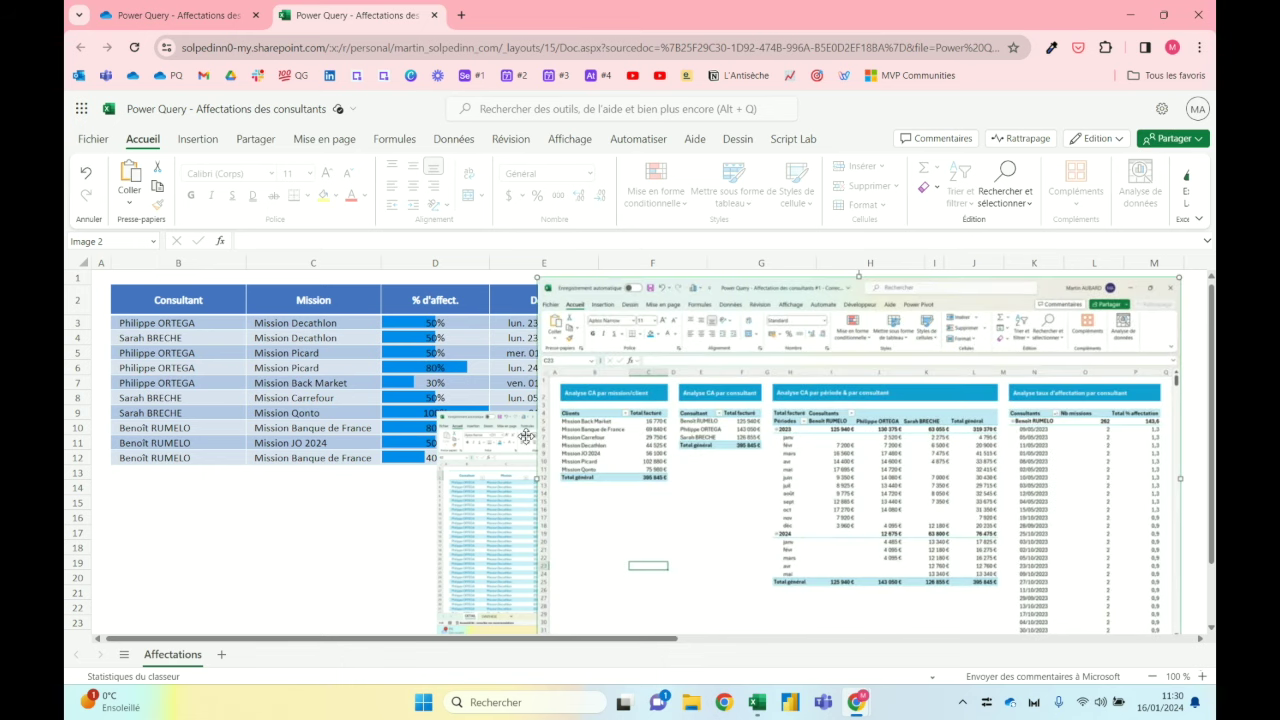
{"action": "scroll", "coordinate": [525, 436], "scroll_direction": "down", "scroll_amount": 3}
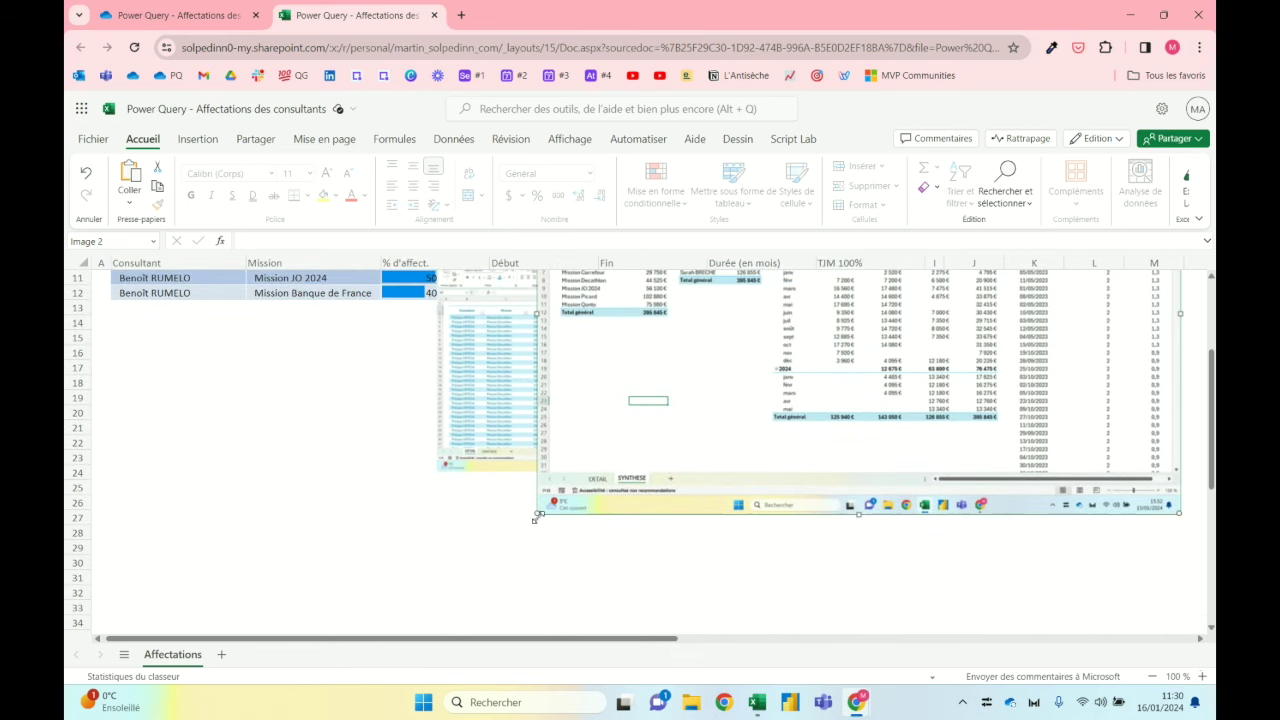
{"action": "left_click_drag", "start_coordinate": [535, 515], "coordinate": [327, 630]}
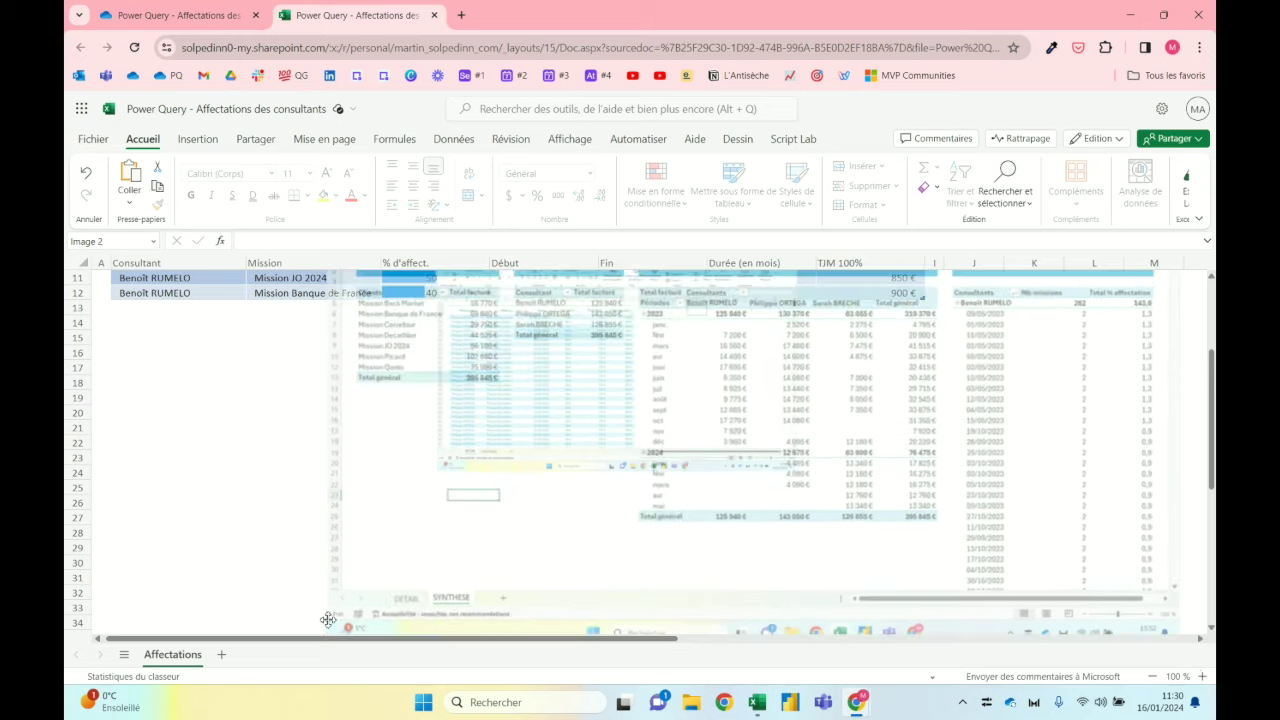
{"action": "scroll", "coordinate": [427, 512], "scroll_direction": "up", "scroll_amount": 3}
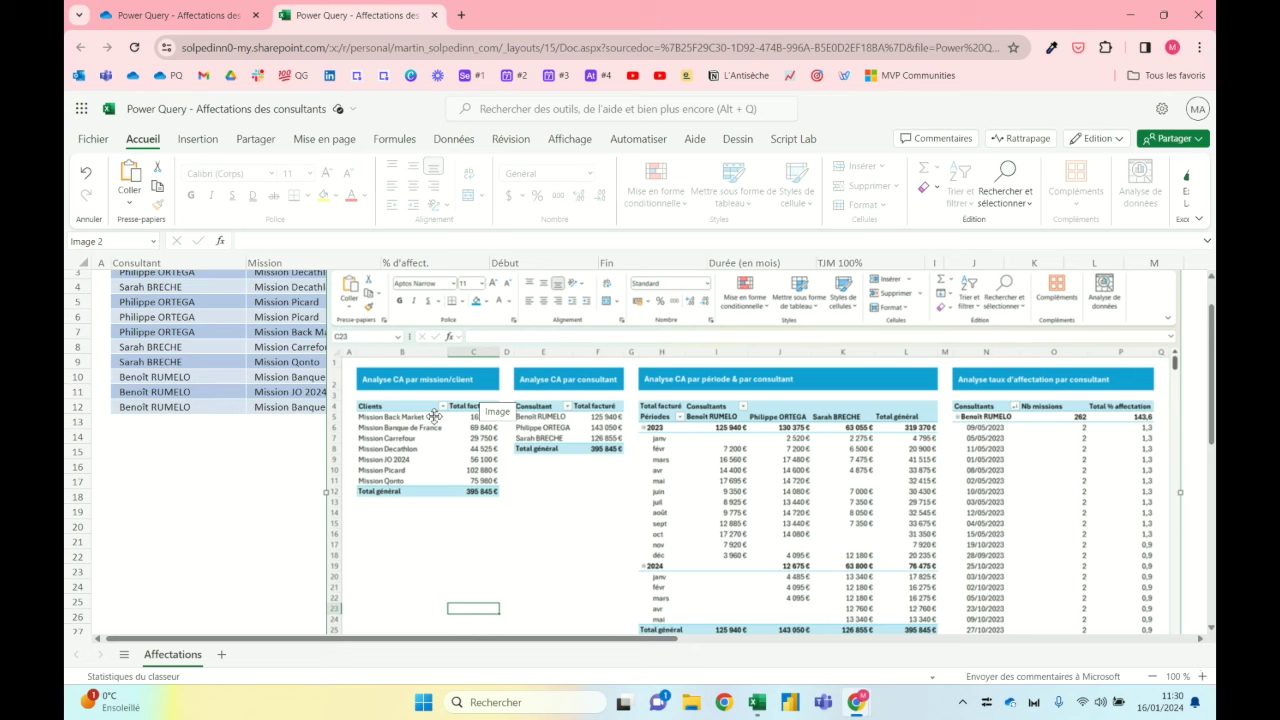
{"action": "left_click", "coordinate": [279, 451]}
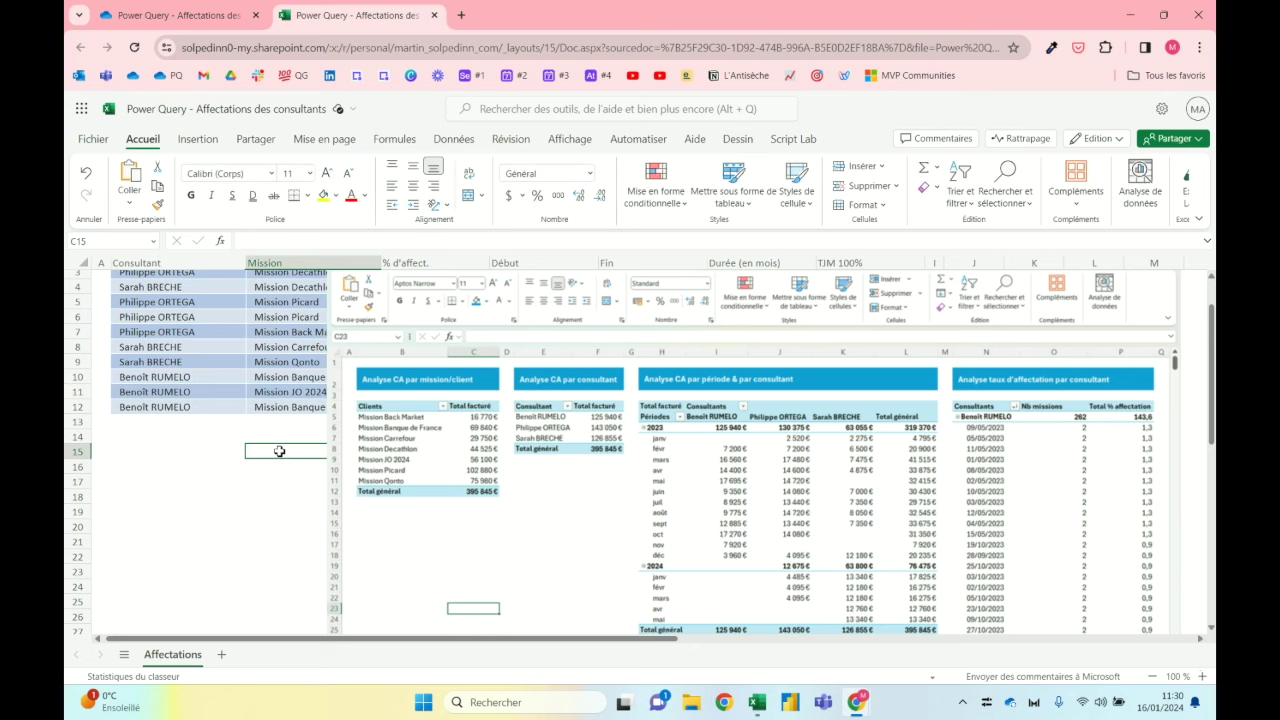
{"action": "key", "text": "alt+Tab"}
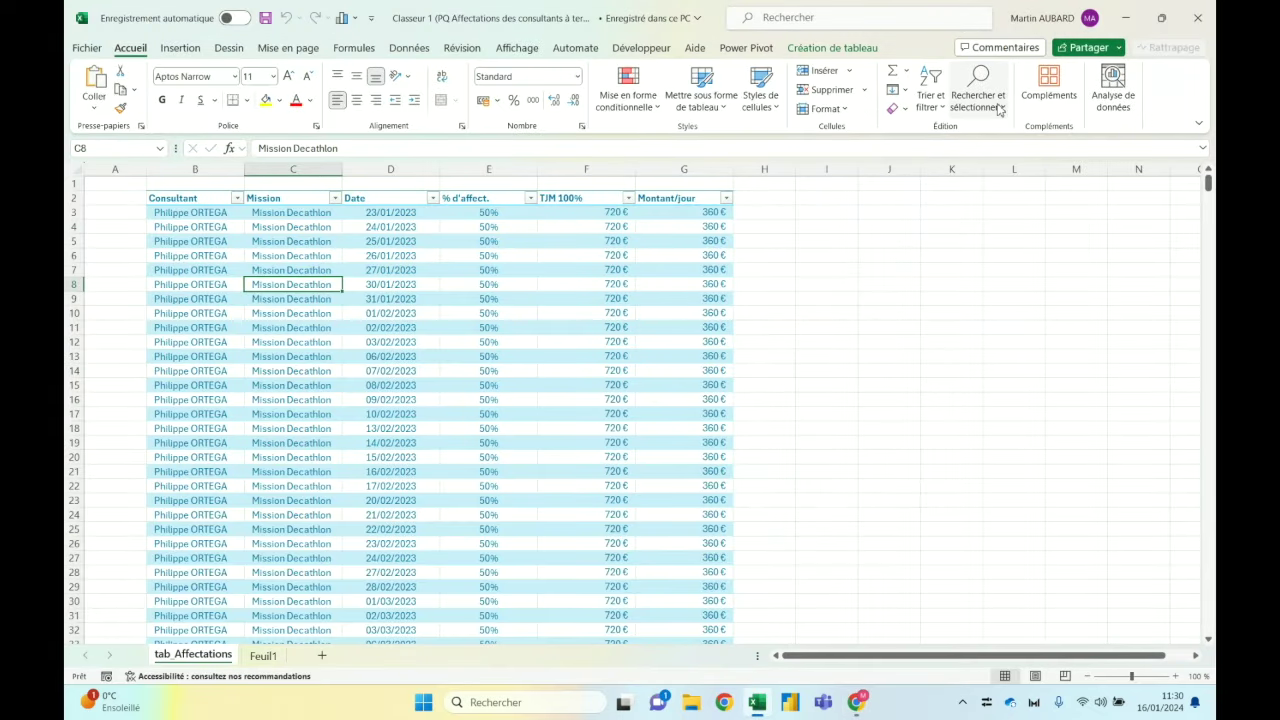
Step: Open tab_Affectations in Power Query and create a new query referencing it
{"action": "left_click", "coordinate": [409, 48]}
{"action": "left_click", "coordinate": [517, 70]}
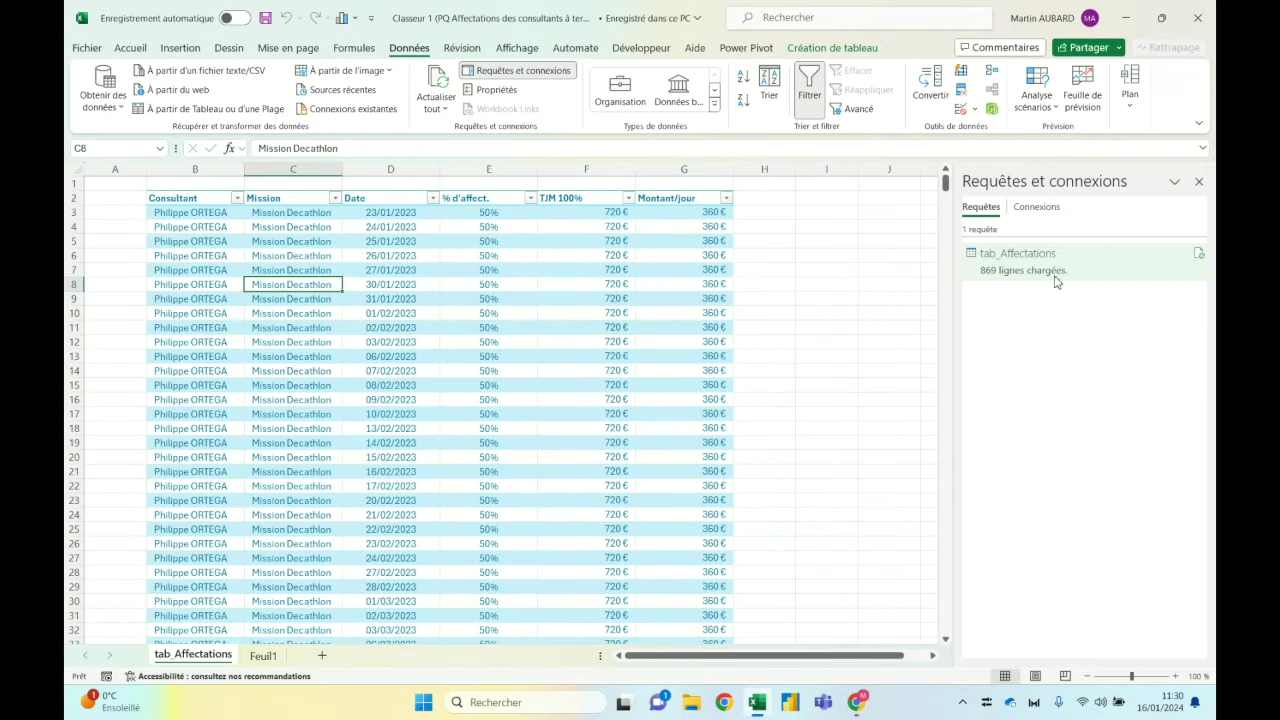
{"action": "left_click", "coordinate": [1040, 262]}
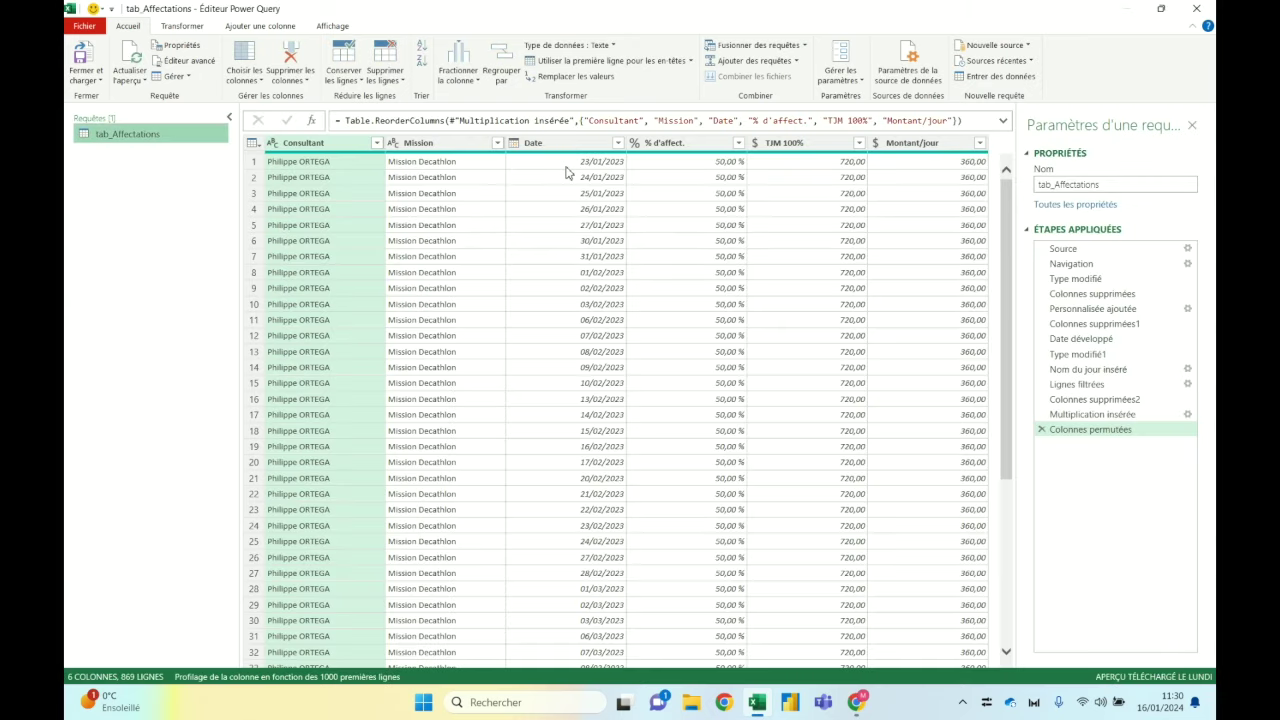
{"action": "right_click", "coordinate": [155, 138]}
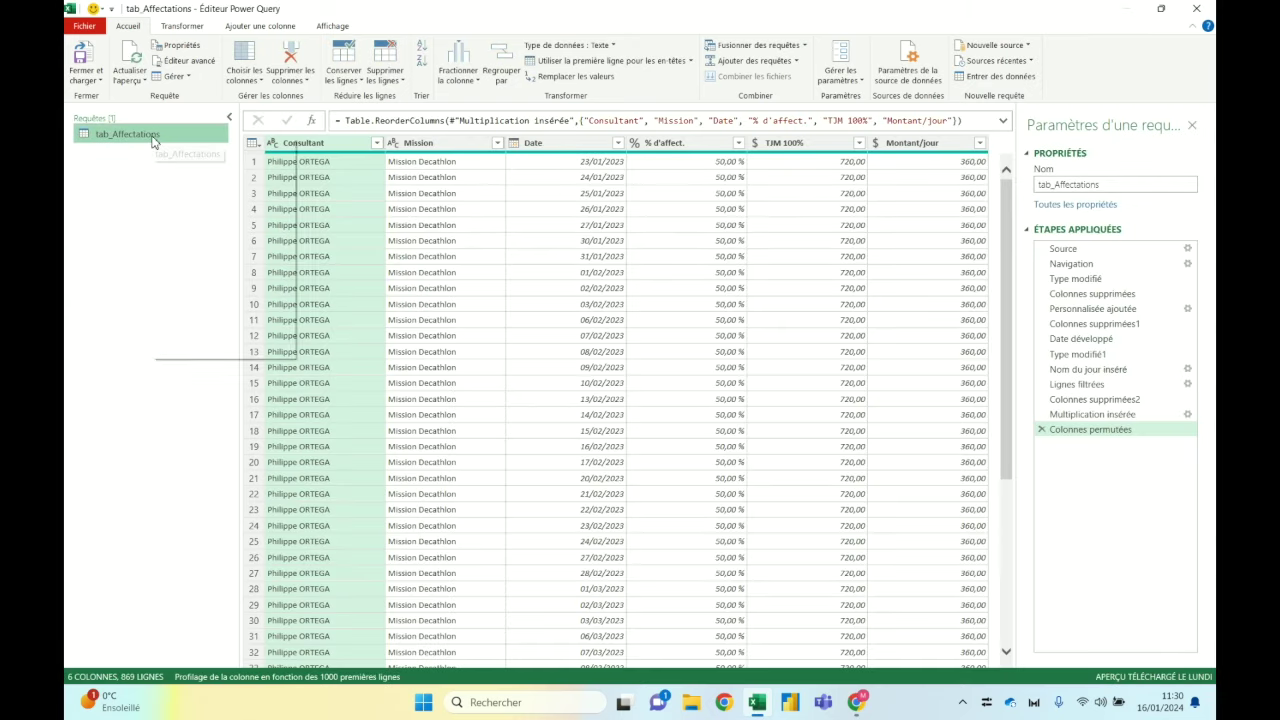
{"action": "left_click", "coordinate": [192, 229]}
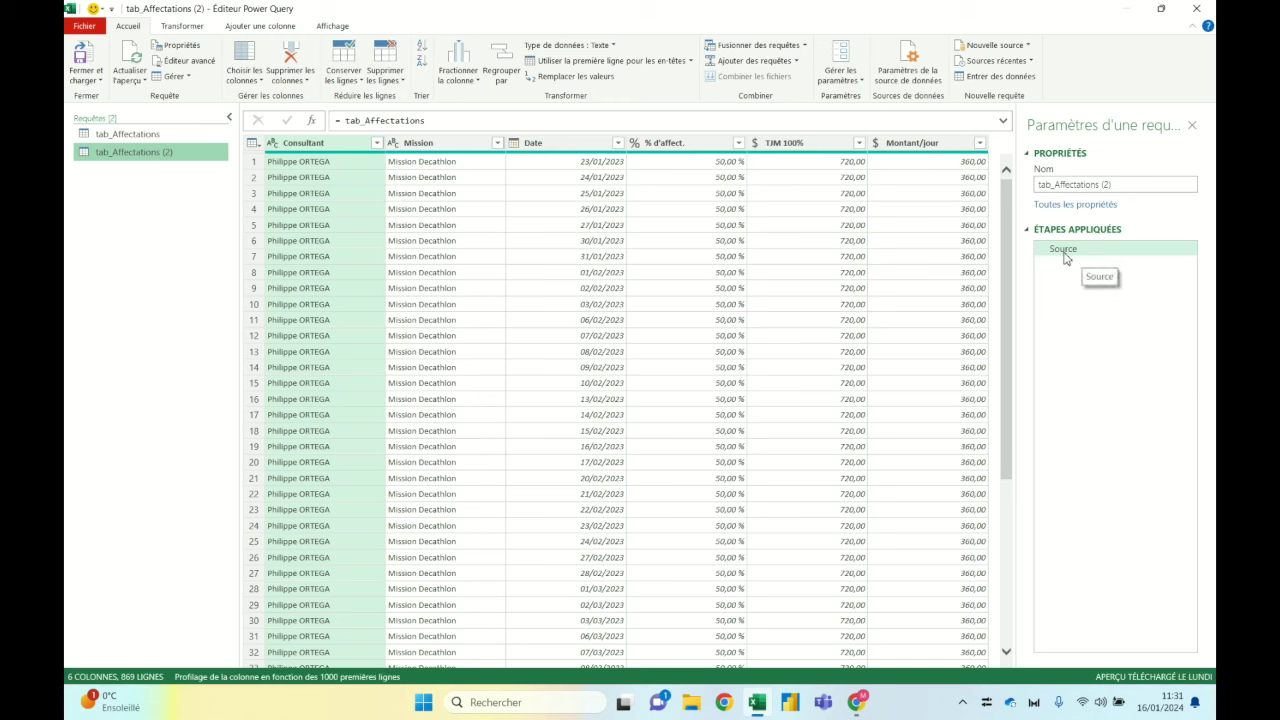
Step: Group rows by Consultant, summing Montant/jour into a Total CA column
{"action": "left_click", "coordinate": [562, 209]}
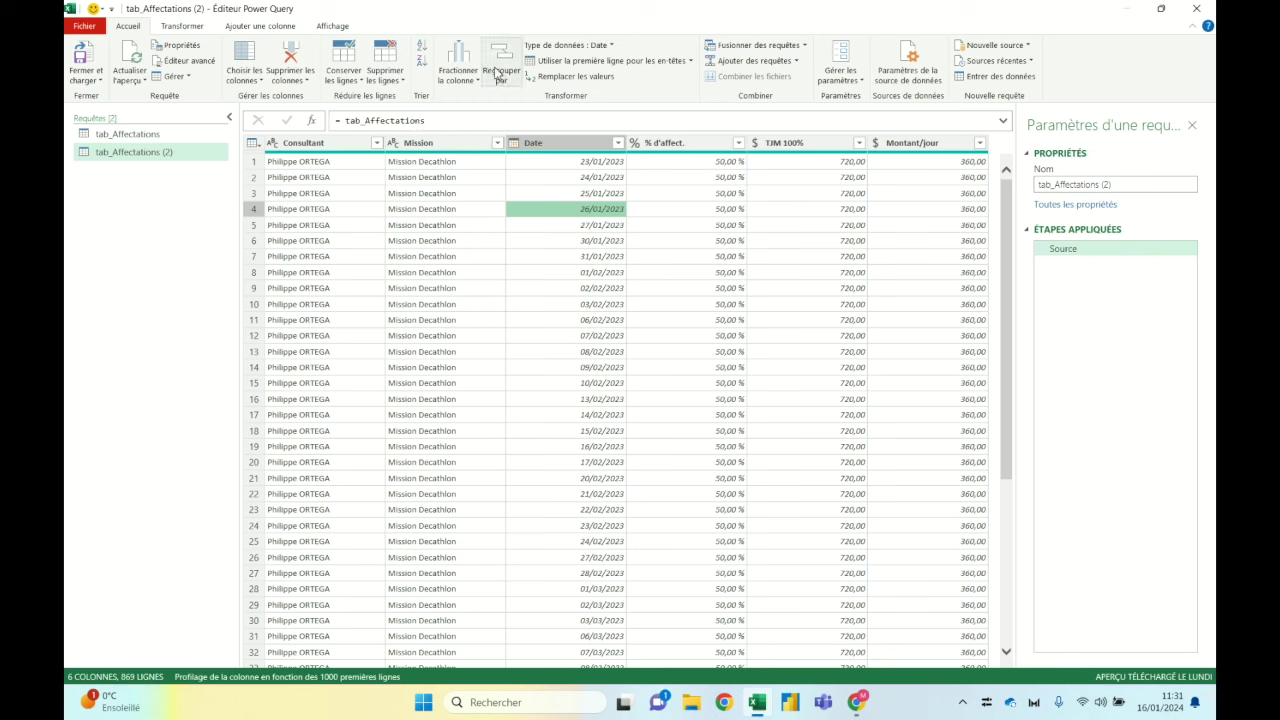
{"action": "left_click", "coordinate": [319, 145]}
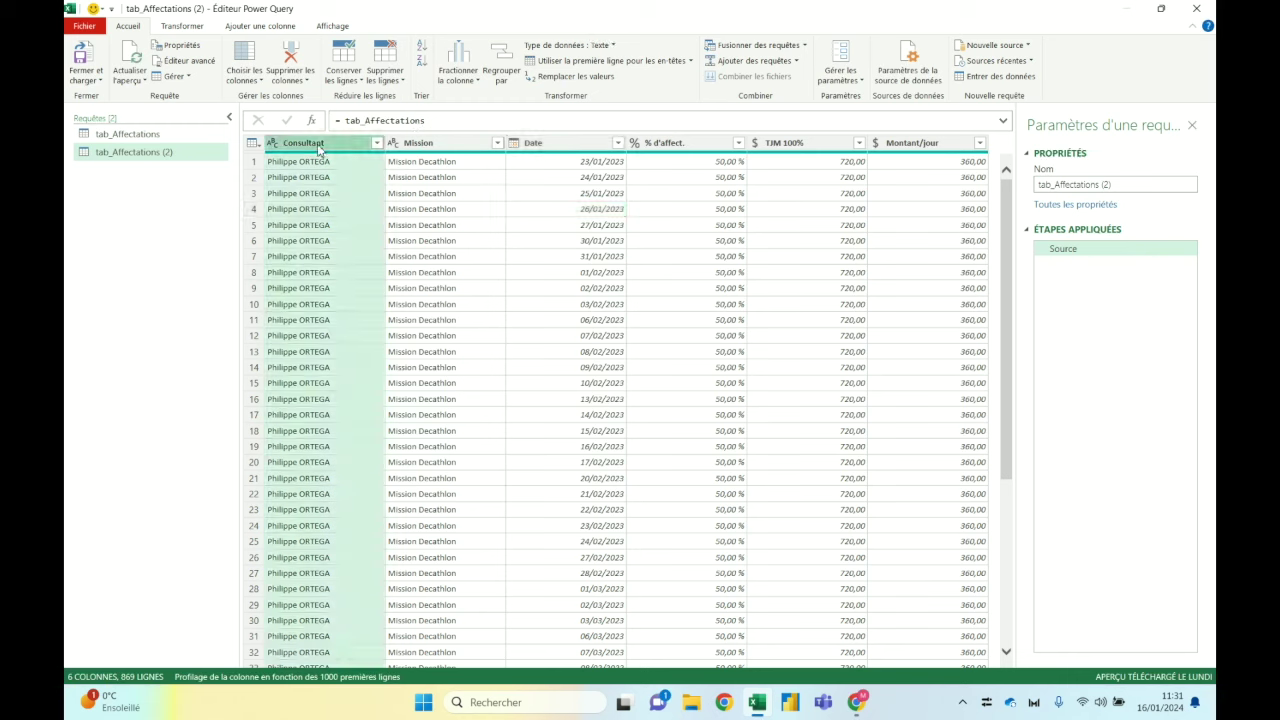
{"action": "left_click", "coordinate": [501, 72]}
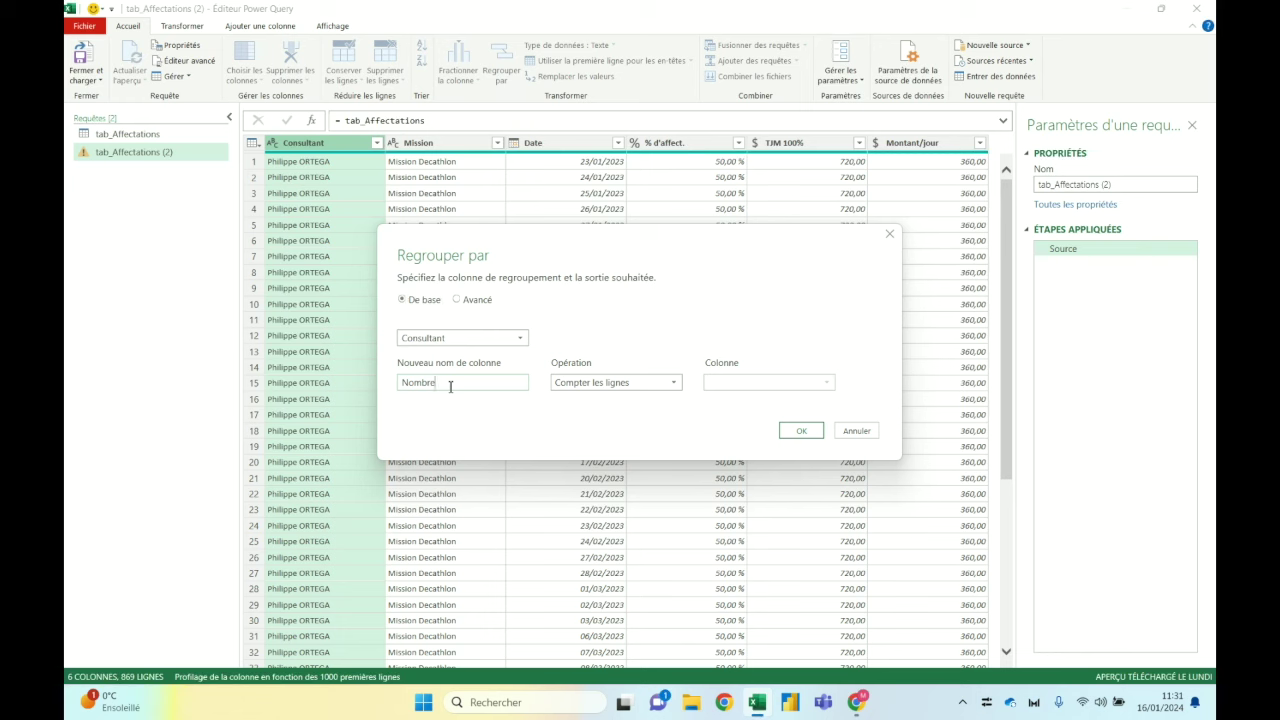
{"action": "left_click", "coordinate": [600, 383]}
{"action": "left_click", "coordinate": [588, 405]}
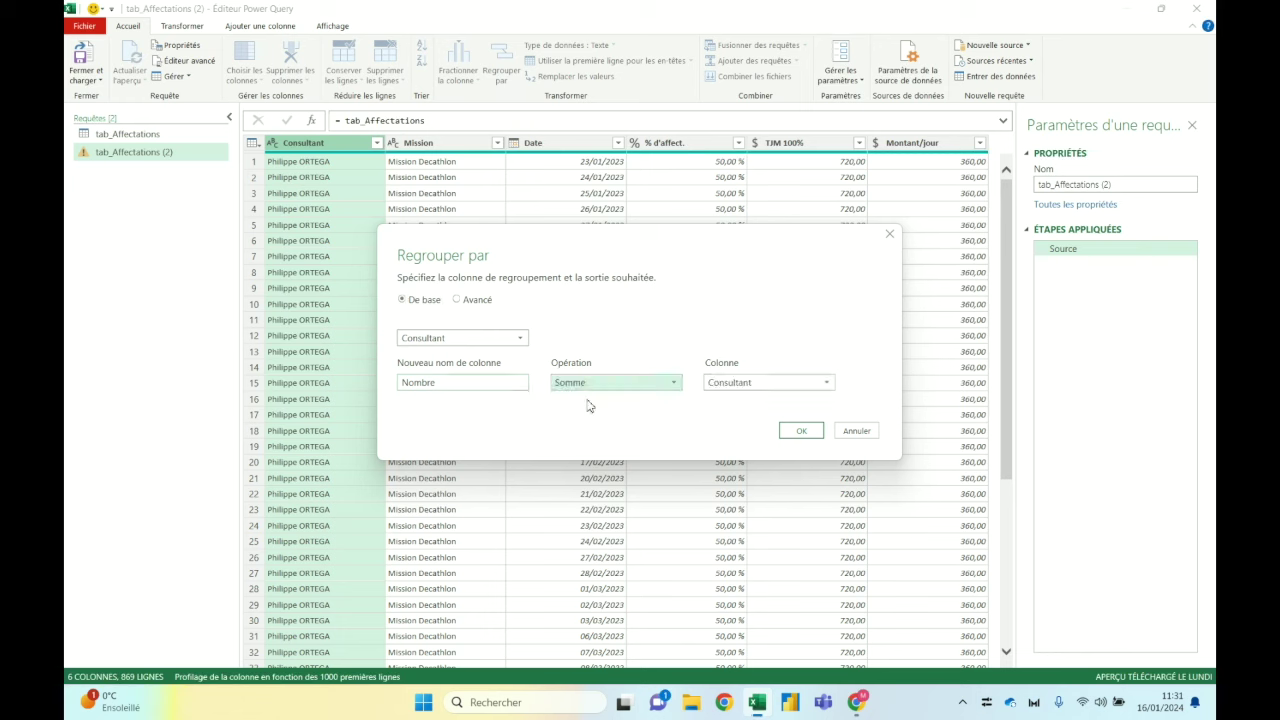
{"action": "double_click", "coordinate": [496, 381]}
{"action": "type", "text": "Total CA"}
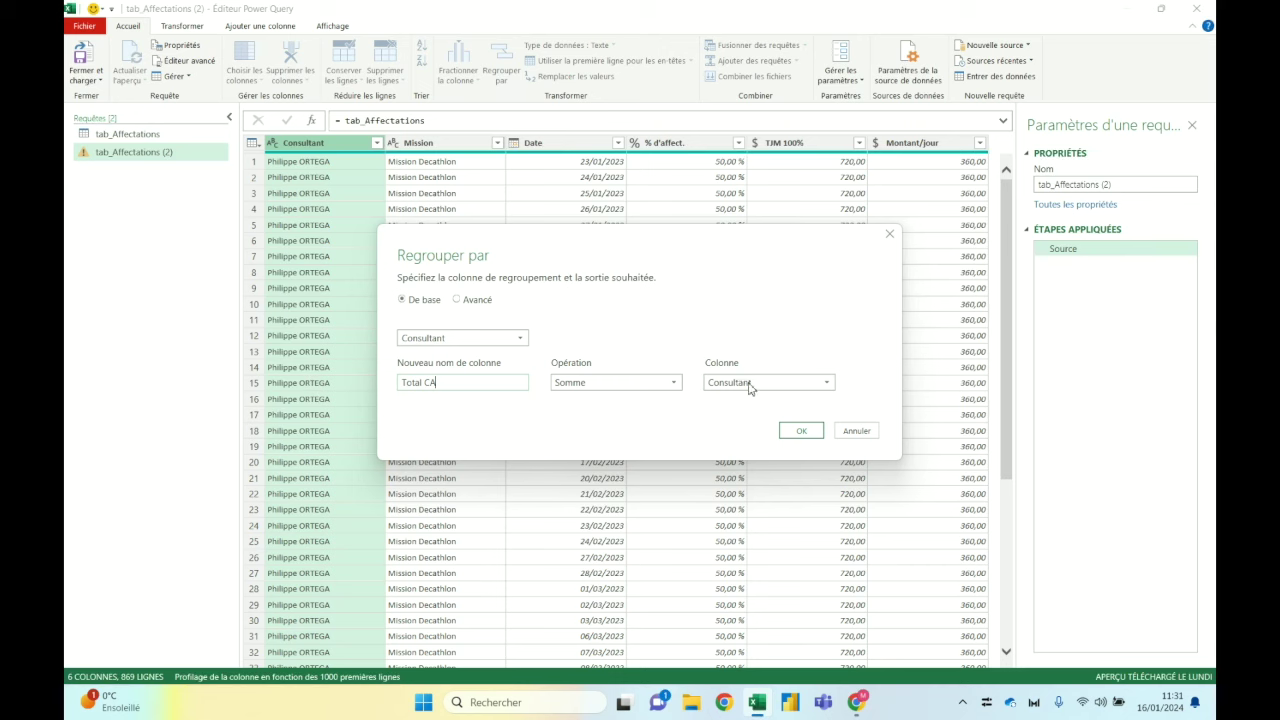
{"action": "left_click", "coordinate": [751, 385]}
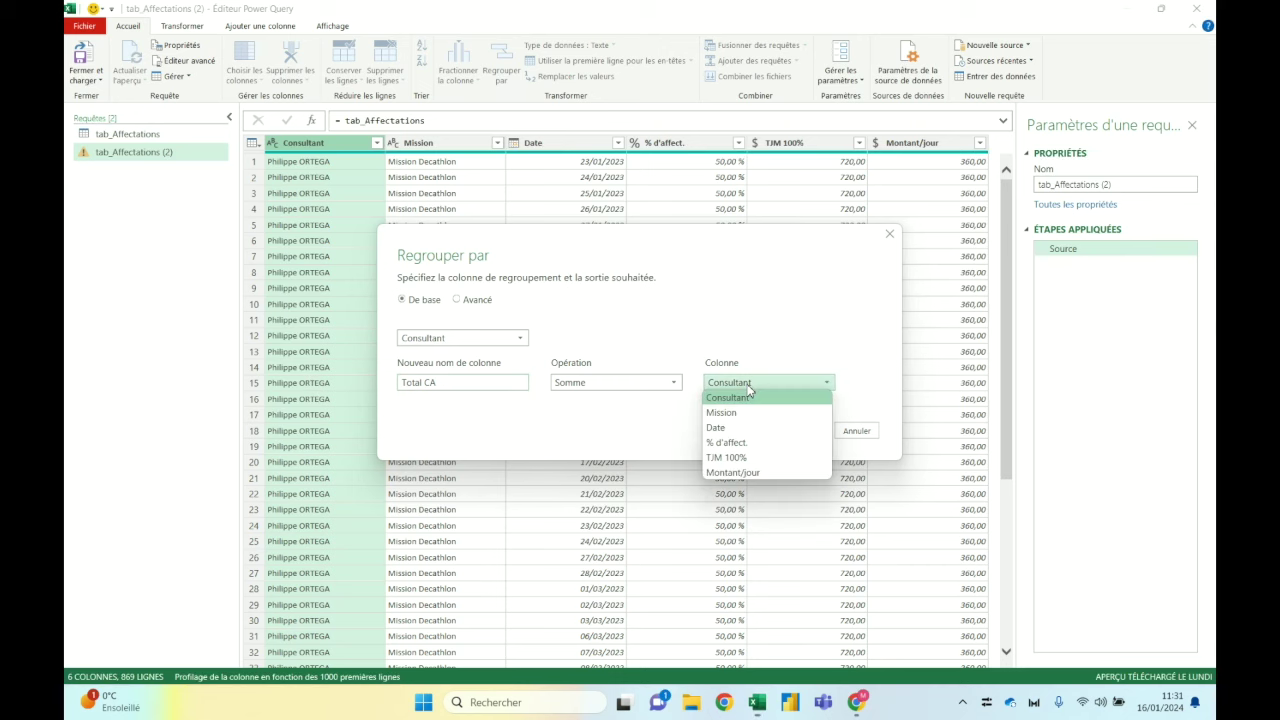
{"action": "left_click", "coordinate": [735, 472]}
{"action": "left_click", "coordinate": [805, 431]}
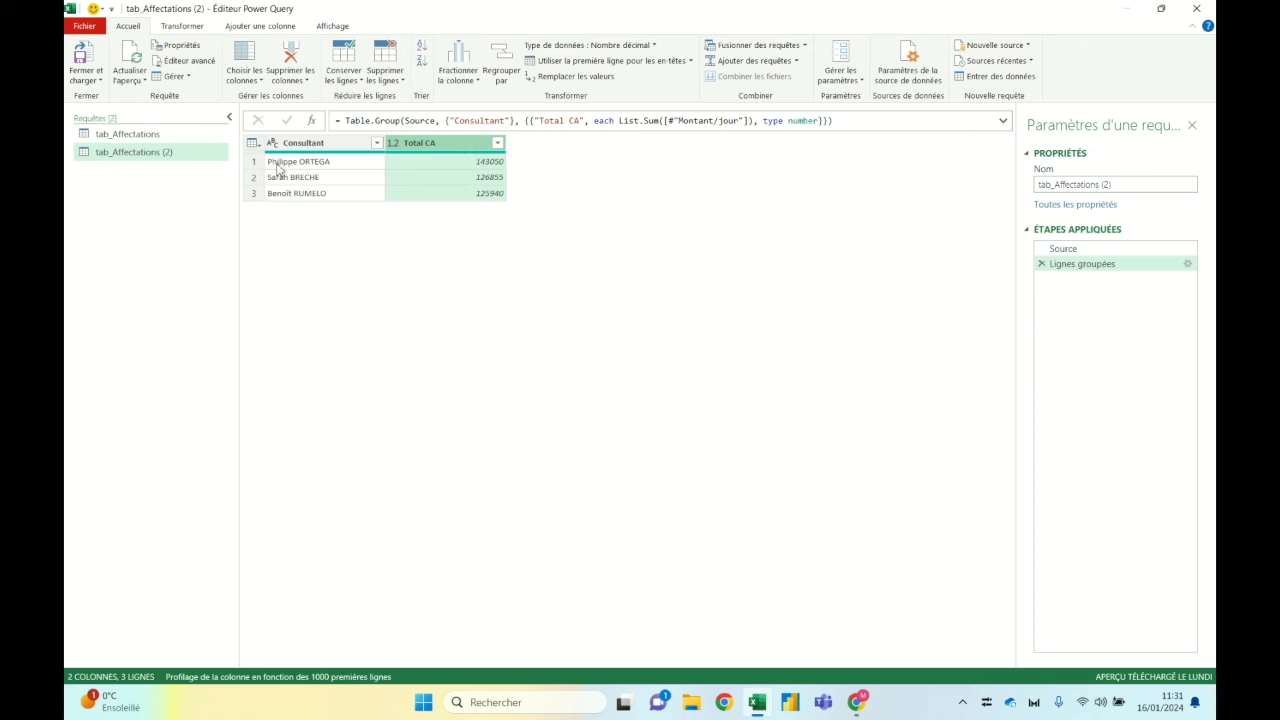
Step: Delete the tab_Affectations (2) query and close Power Query, keeping only tab_Affectations
{"action": "right_click", "coordinate": [128, 151]}
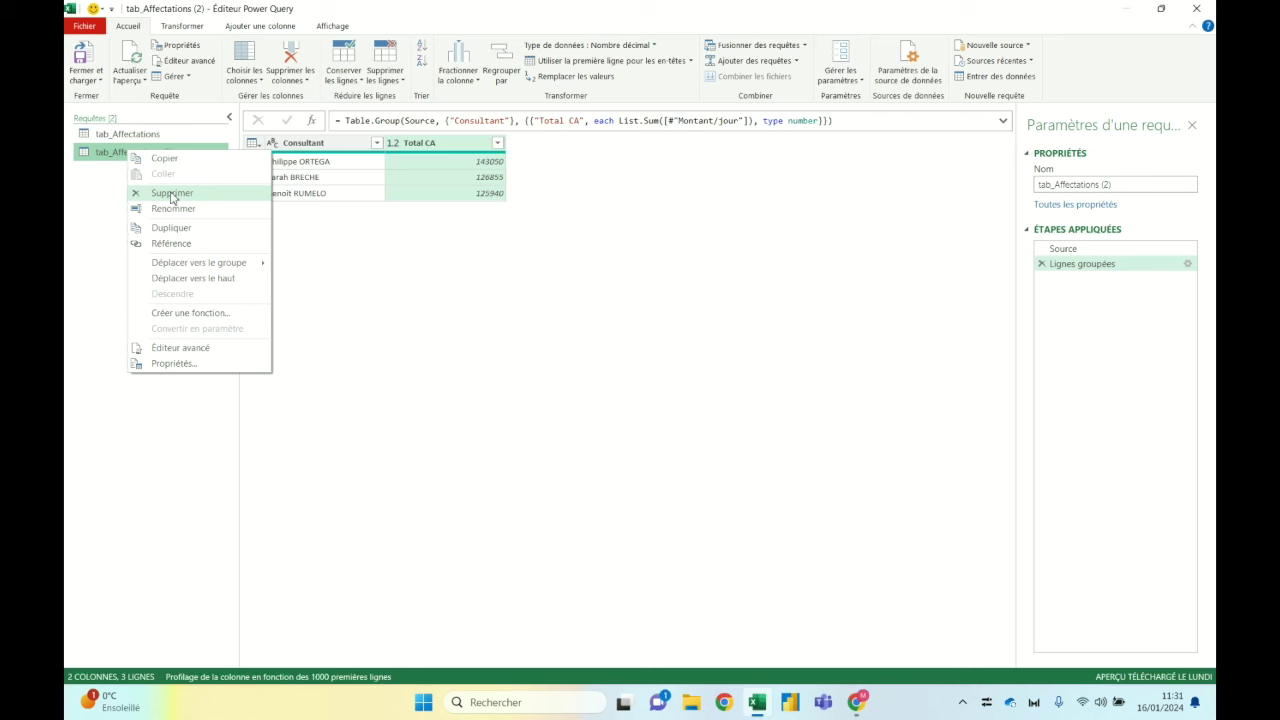
{"action": "left_click", "coordinate": [172, 194]}
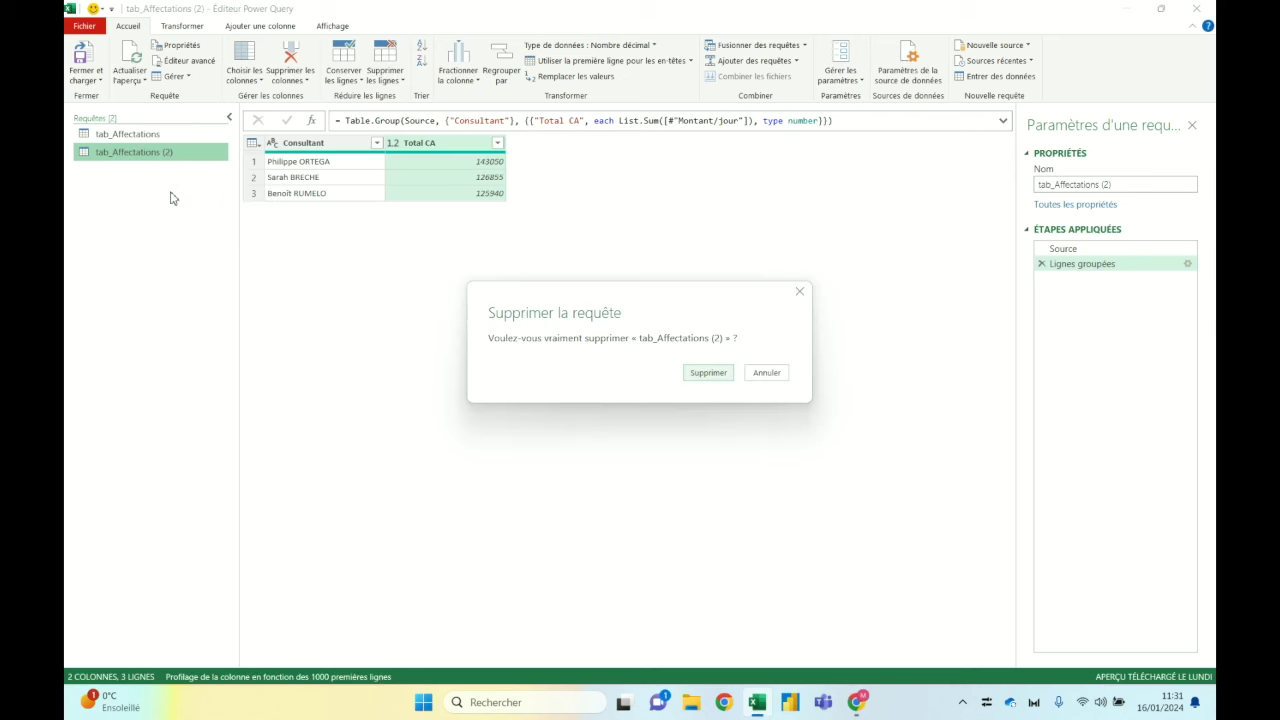
{"action": "left_click", "coordinate": [697, 373]}
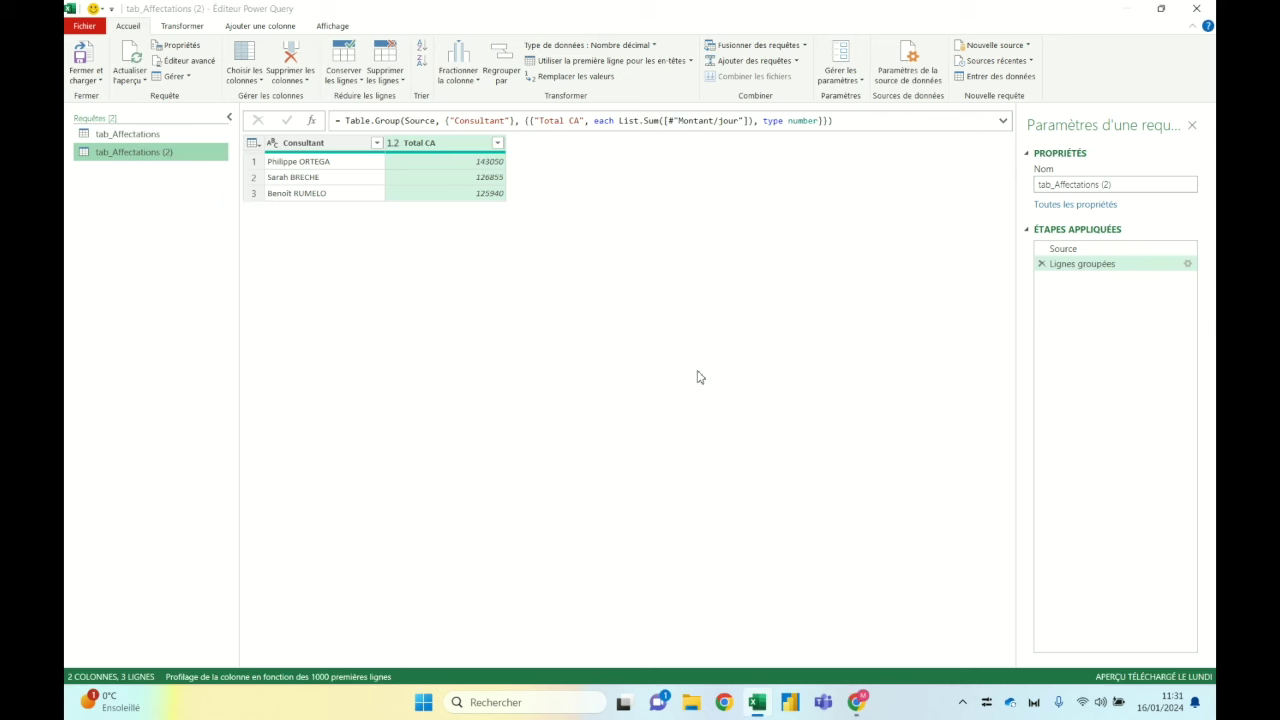
{"action": "left_click", "coordinate": [149, 145]}
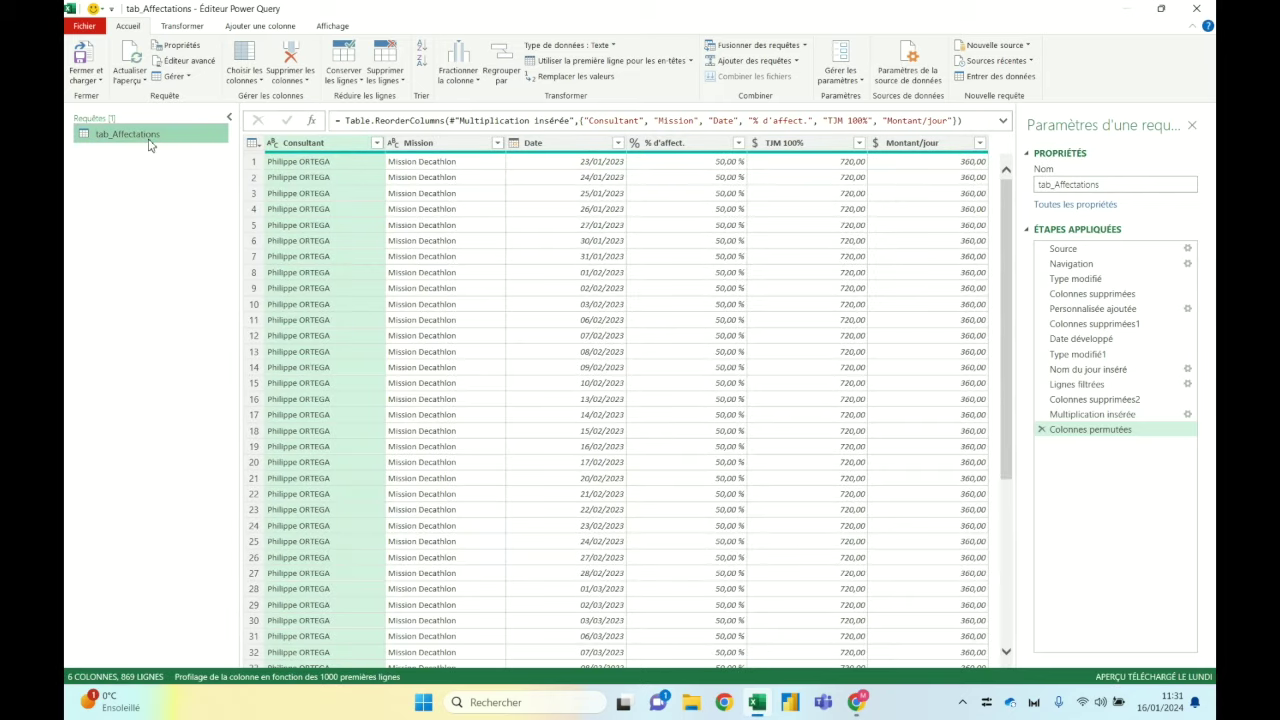
{"action": "left_click", "coordinate": [1198, 9]}
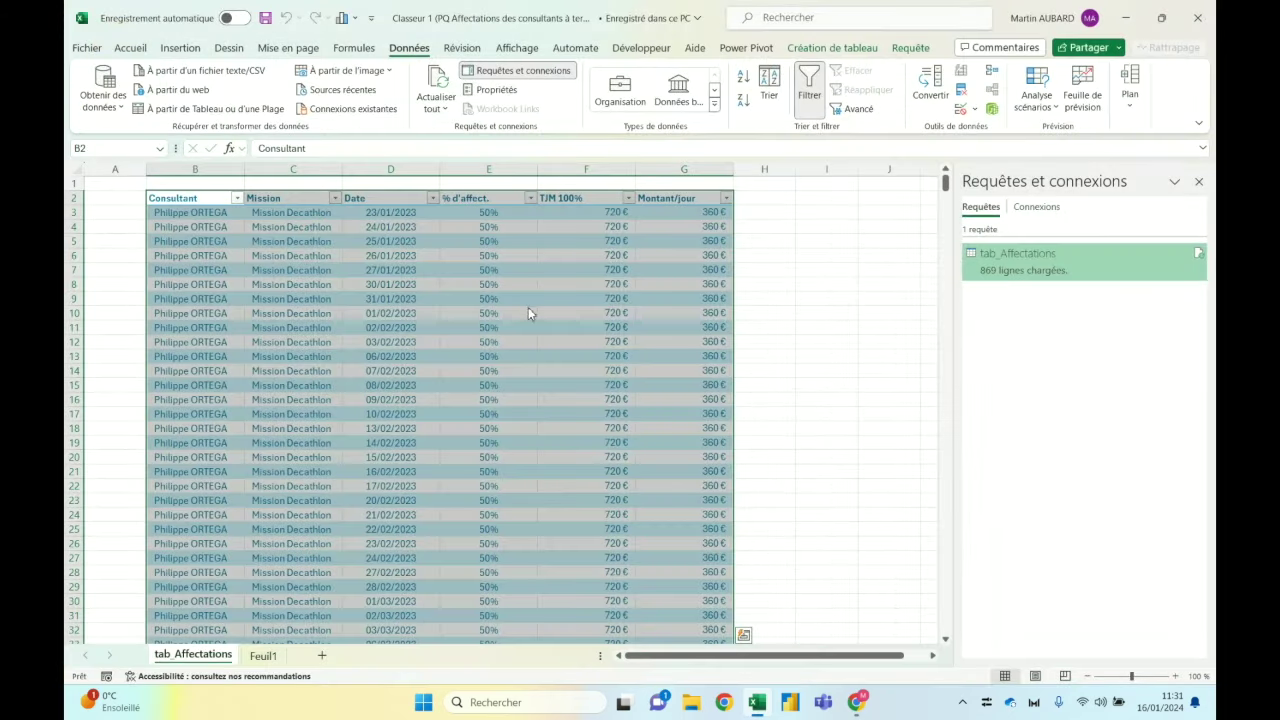
Step: Insert a pivot table from tab_Affectations on a new sheet and add a blank row 2
{"action": "left_click", "coordinate": [399, 296]}
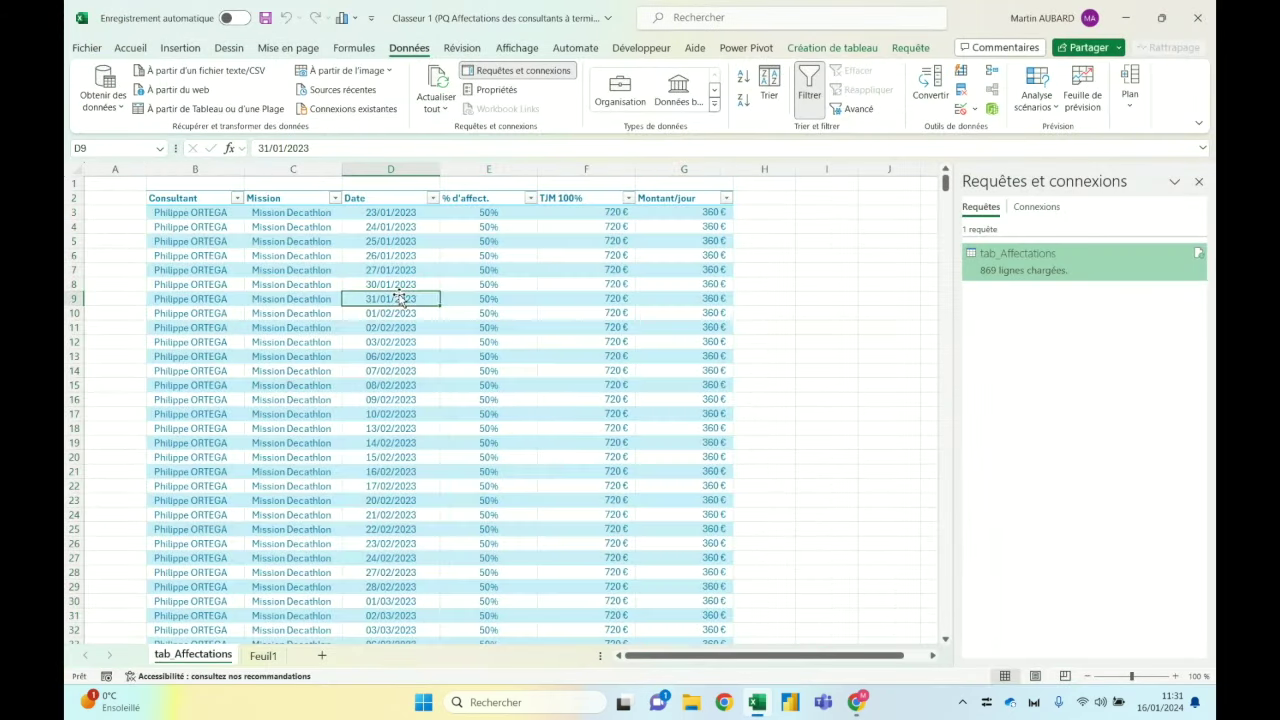
{"action": "left_click", "coordinate": [180, 48]}
{"action": "left_click", "coordinate": [103, 77]}
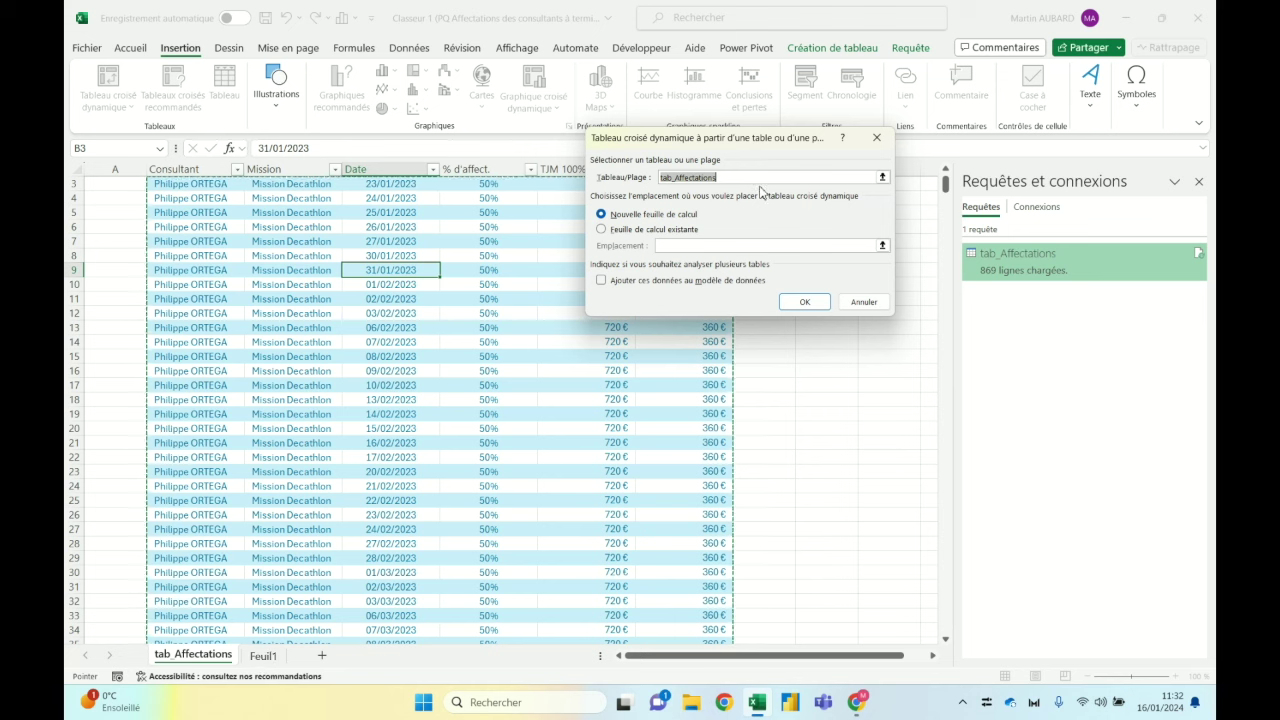
{"action": "left_click", "coordinate": [804, 301]}
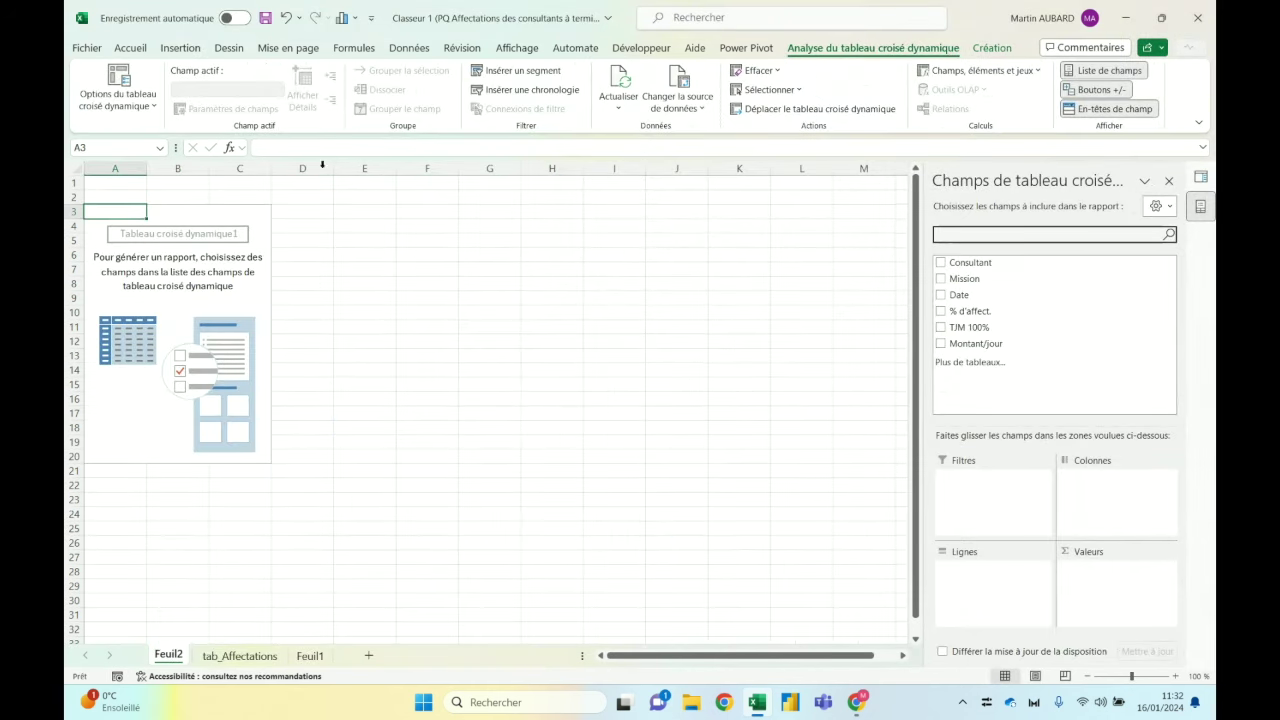
{"action": "left_click", "coordinate": [76, 197]}
{"action": "key", "text": "ctrl+plus"}
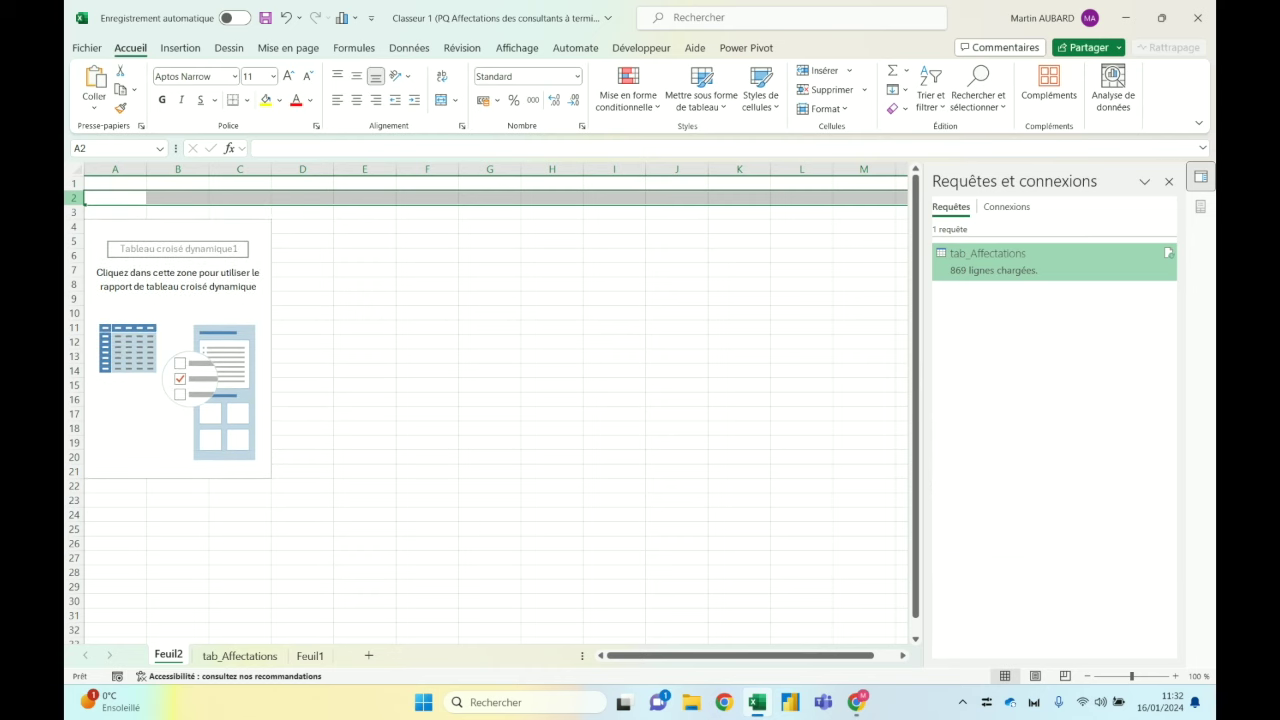
Step: Insert a blank column A and type the heading 'CA par client' in B2
{"action": "left_click", "coordinate": [108, 168]}
{"action": "key", "text": "ctrl+plus"}
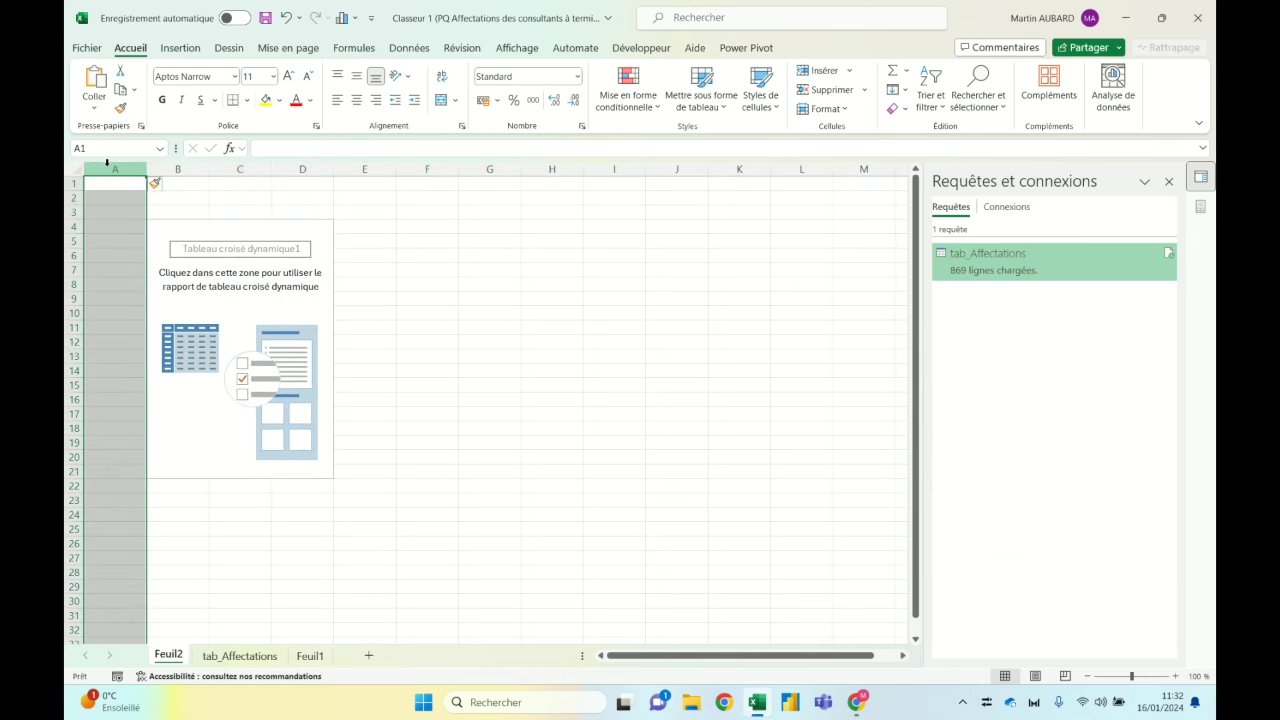
{"action": "left_click", "coordinate": [173, 200]}
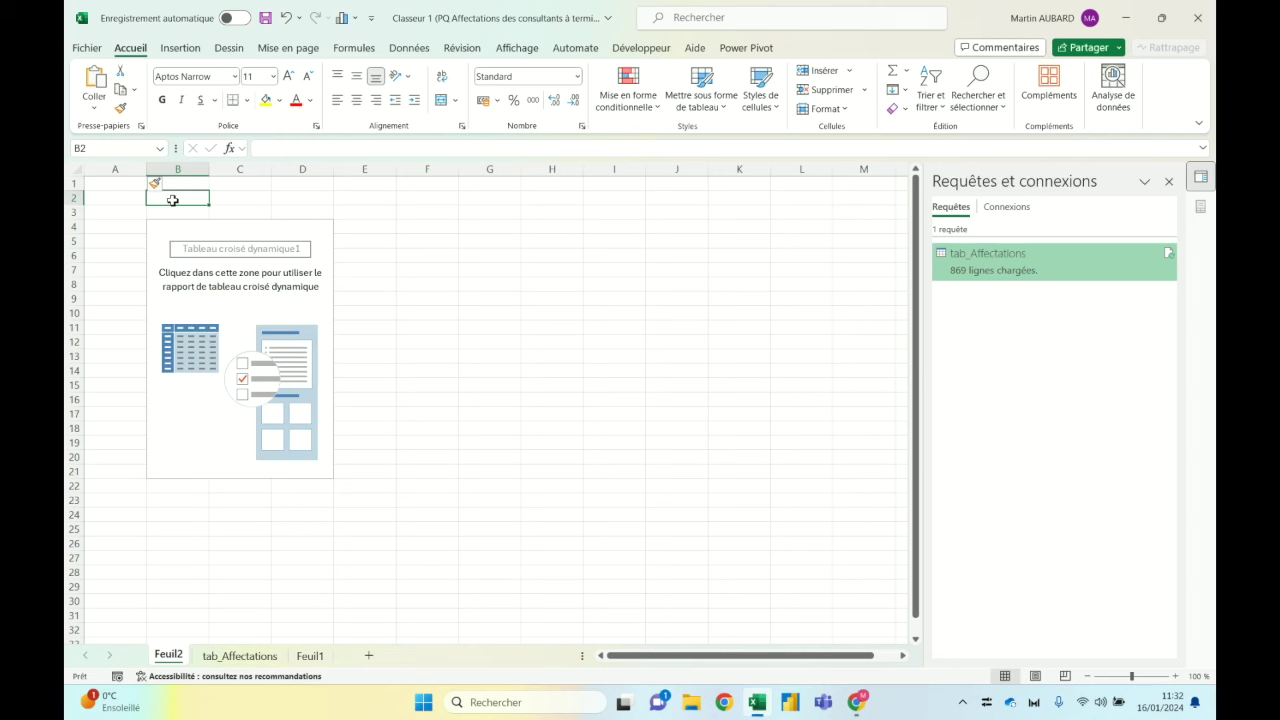
{"action": "type", "text": "CA par c"}
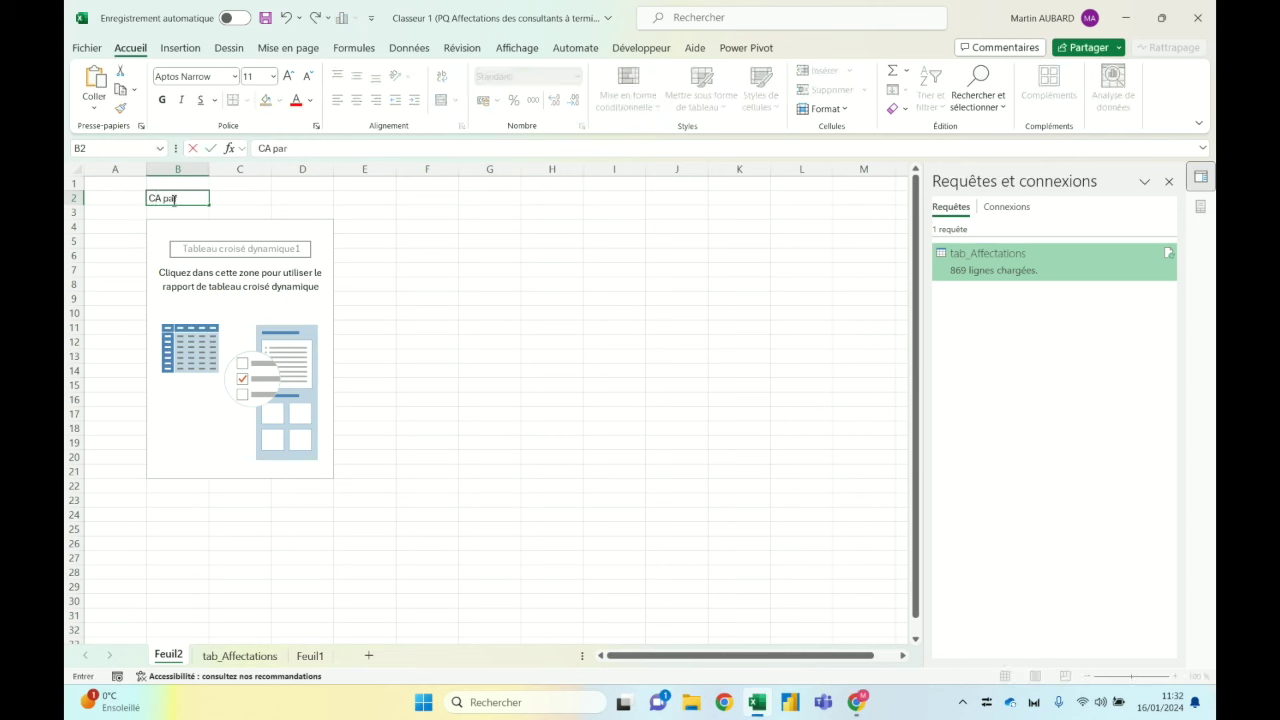
{"action": "type", "text": "lient"}
{"action": "key", "text": "Right"}
{"action": "key", "text": "Right"}
{"action": "key", "text": "Right"}
Step: Add headings 'CA par consultant', 'CA par période & par consultant' and 'Taux d'affectation par jour & par consultant'
{"action": "type", "text": "CA par "}
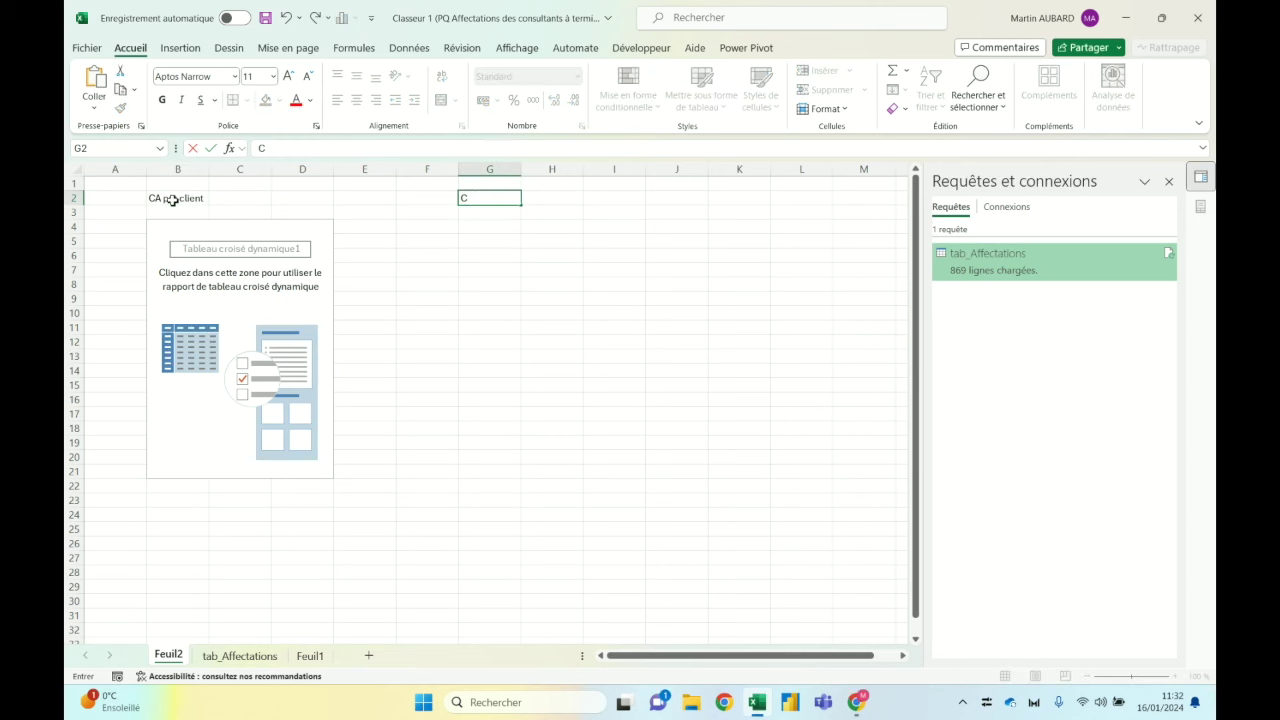
{"action": "type", "text": "consy"}
{"action": "key", "text": "BackSpace"}
{"action": "type", "text": "ultant"}
{"action": "key", "text": "Right"}
{"action": "key", "text": "Right"}
{"action": "key", "text": "Right"}
{"action": "type", "text": "CA"}
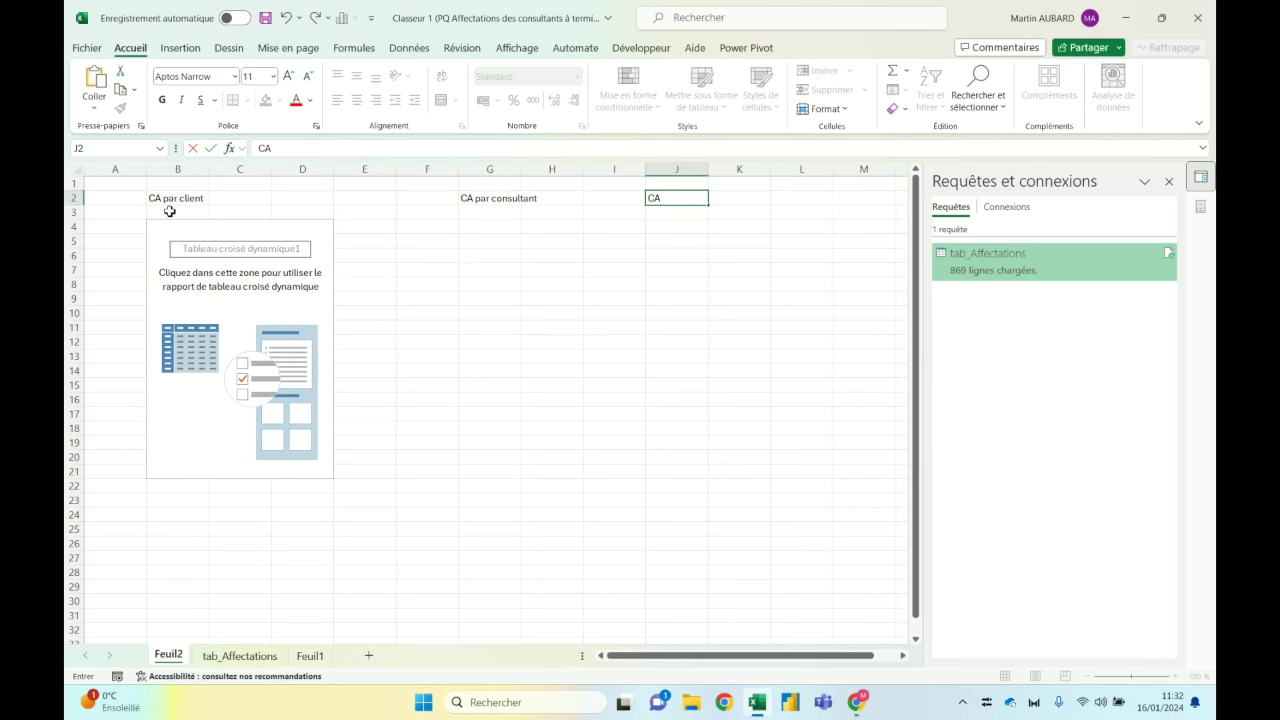
{"action": "type", "text": " par pér"}
{"action": "type", "text": "iode & par"}
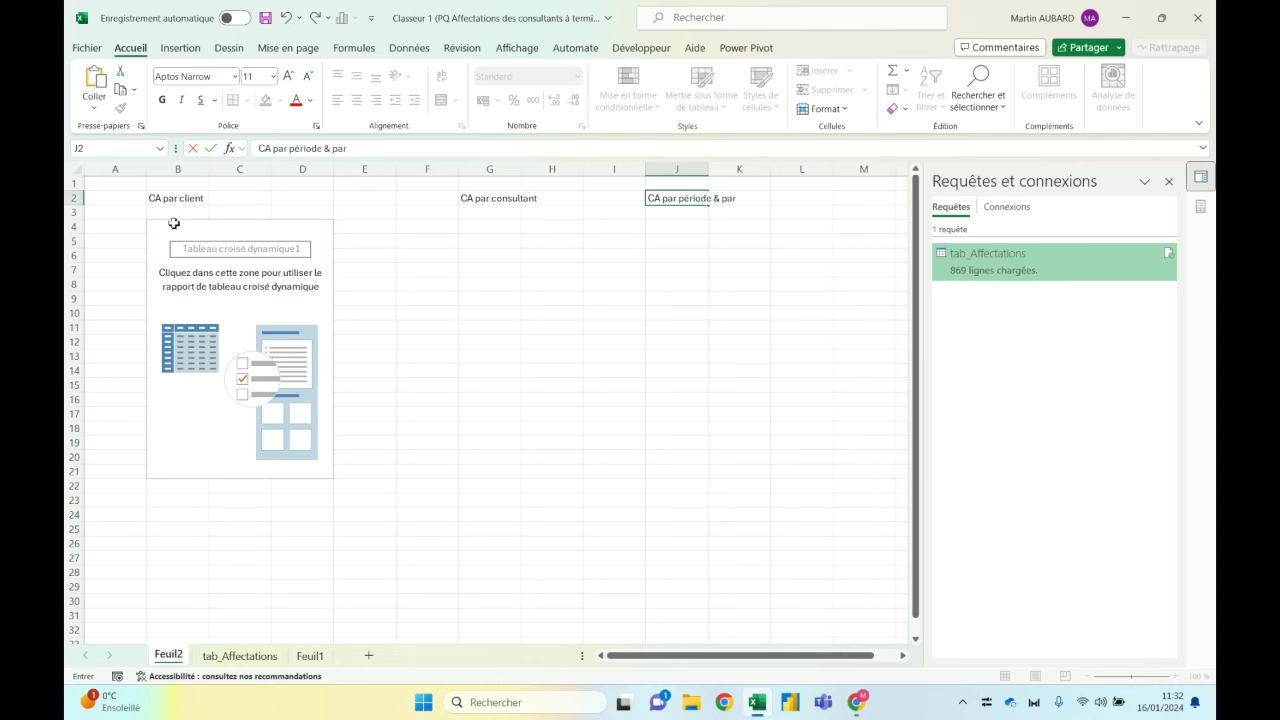
{"action": "type", "text": " consultant"}
{"action": "key", "text": "Return"}
{"action": "key", "text": "Right"}
{"action": "key", "text": "Right"}
{"action": "key", "text": "Right"}
{"action": "key", "text": "Right"}
{"action": "key", "text": "Right"}
{"action": "key", "text": "Right"}
{"action": "key", "text": "Right"}
{"action": "key", "text": "Up"}
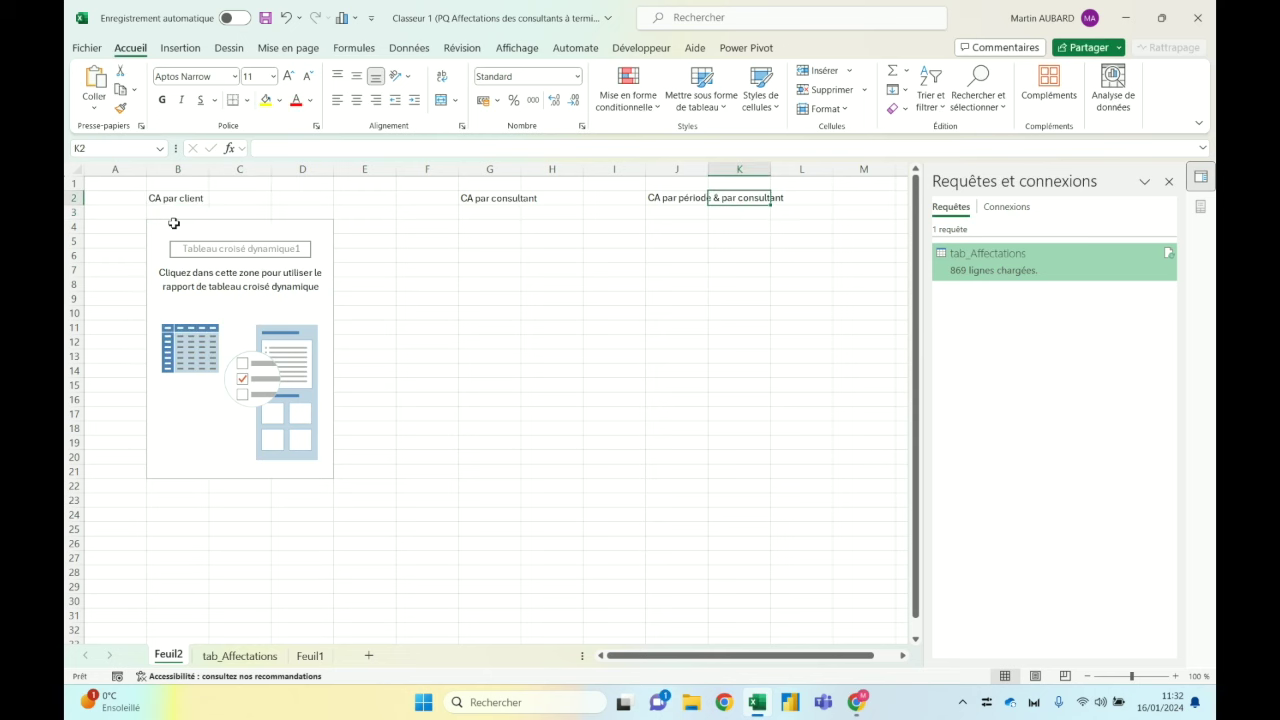
{"action": "key", "text": "Right"}
{"action": "key", "text": "Right"}
{"action": "key", "text": "Right"}
{"action": "key", "text": "Right"}
{"action": "key", "text": "Right"}
{"action": "type", "text": "Tau"}
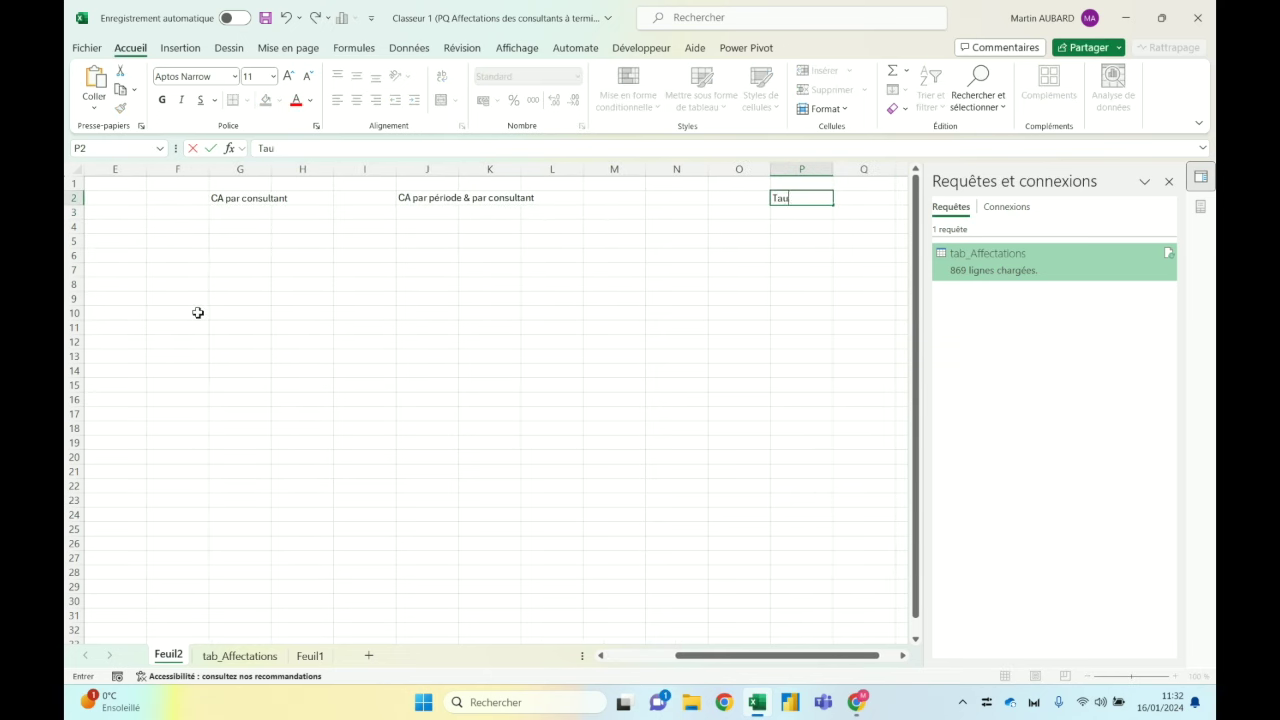
{"action": "type", "text": "x d'affectation par"}
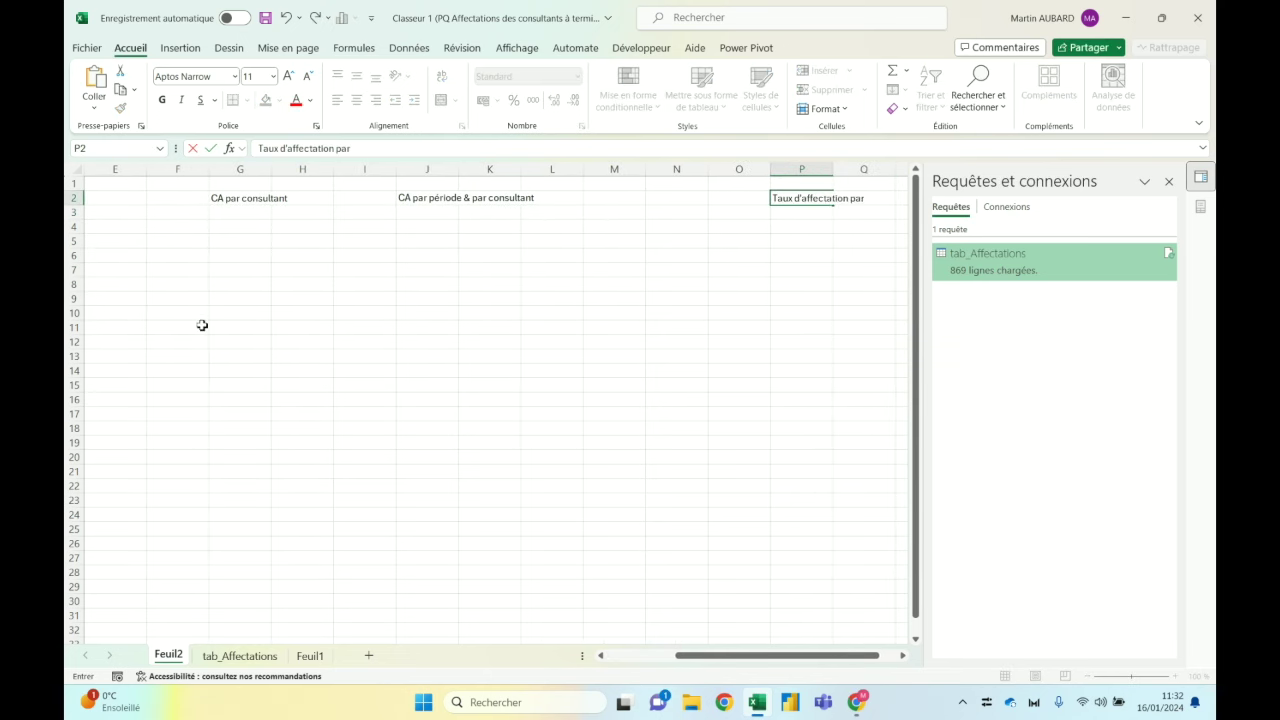
{"action": "type", "text": " jour & p"}
{"action": "type", "text": "ar co"}
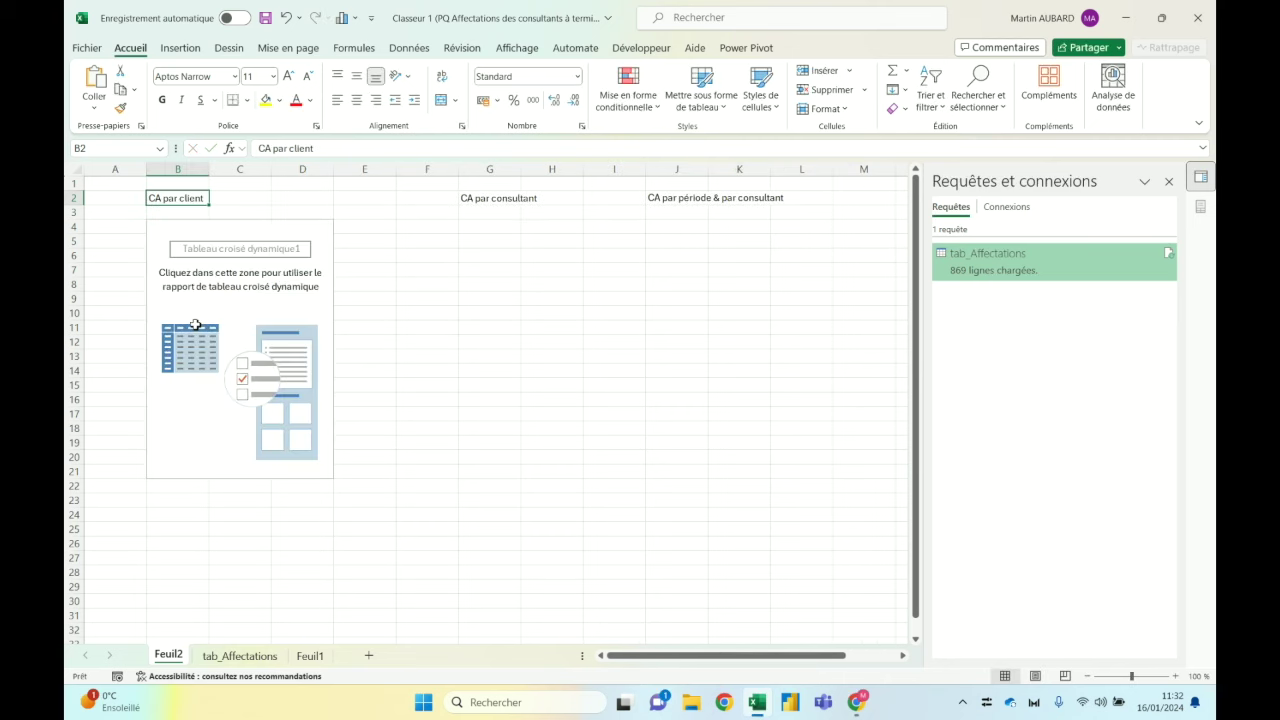
Step: Set the height of row 2 to 30
{"action": "left_click", "coordinate": [74, 198]}
{"action": "right_click", "coordinate": [75, 199]}
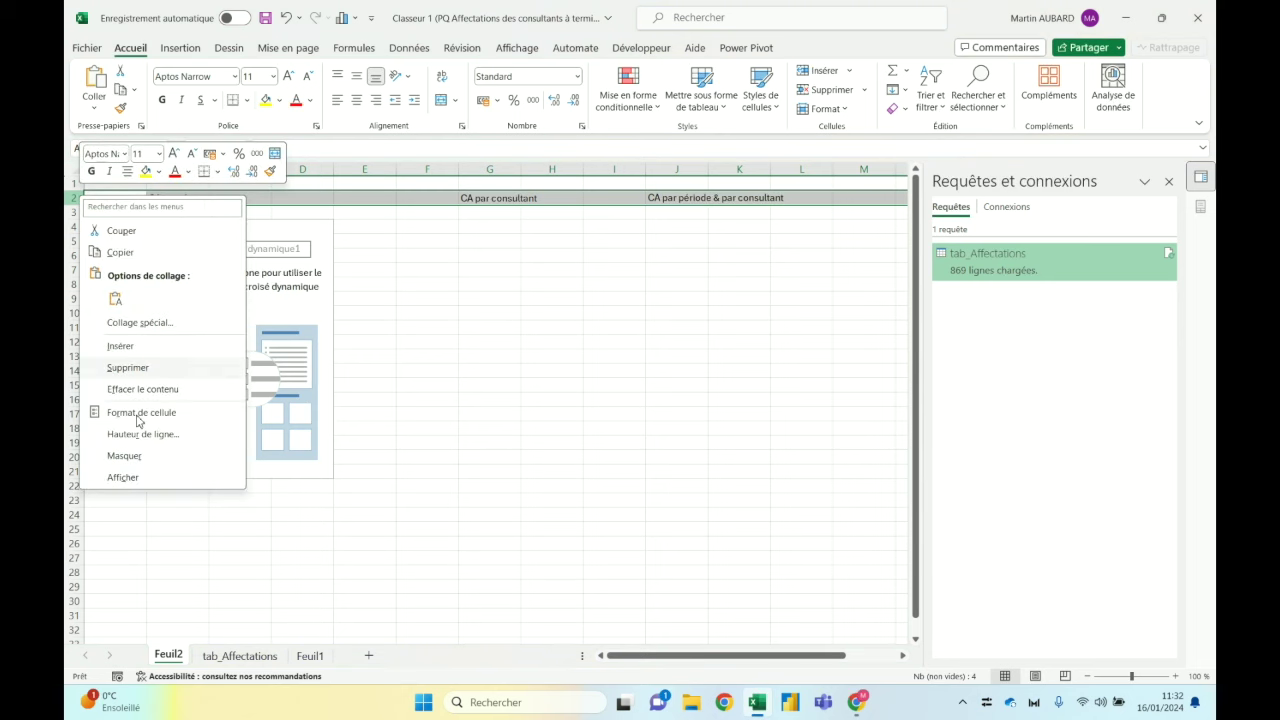
{"action": "left_click", "coordinate": [143, 434]}
{"action": "type", "text": "30"}
{"action": "key", "text": "Return"}
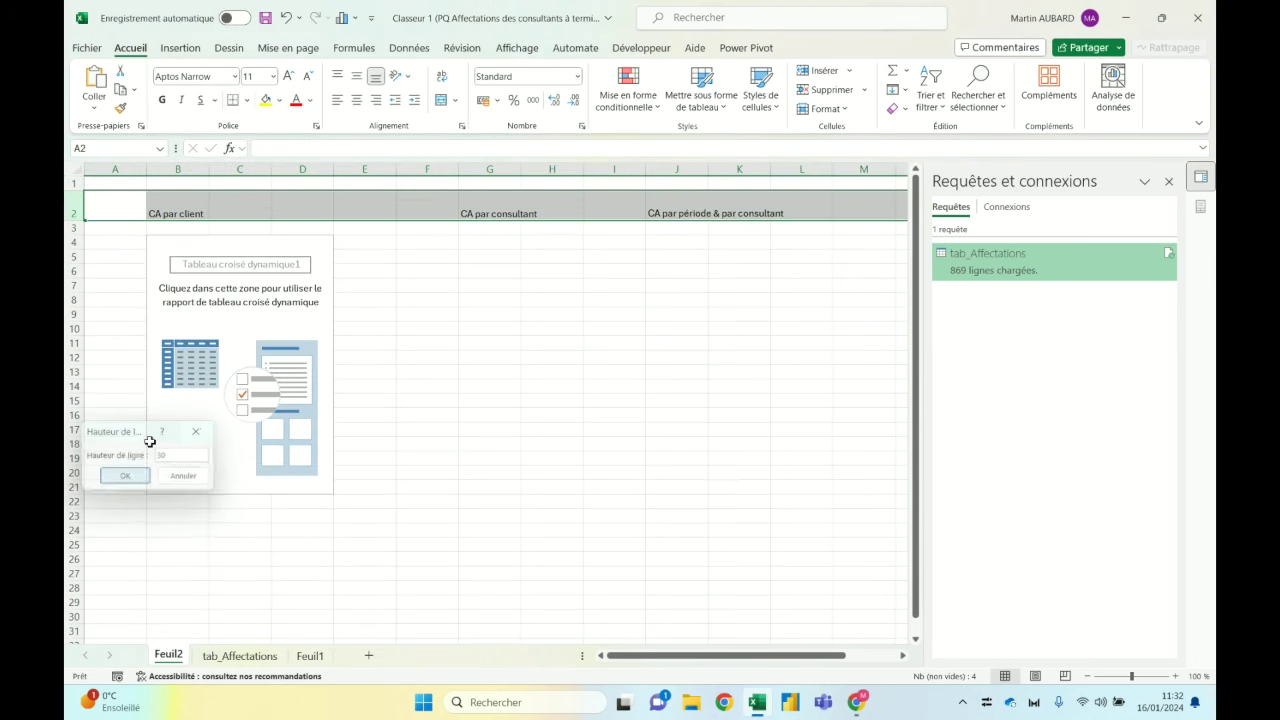
Step: Make the CA par client heading in B2 vertically centred, left-aligned and indented
{"action": "left_click", "coordinate": [169, 204]}
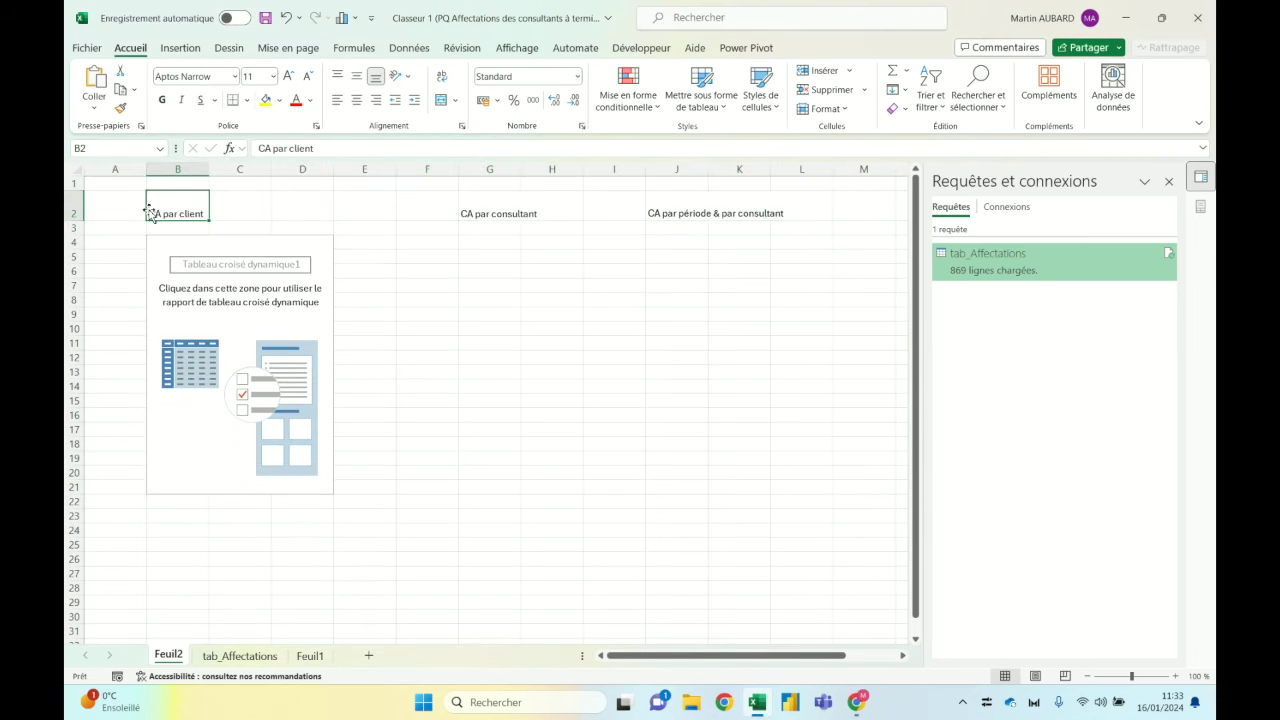
{"action": "left_click", "coordinate": [356, 100]}
{"action": "left_click", "coordinate": [357, 78]}
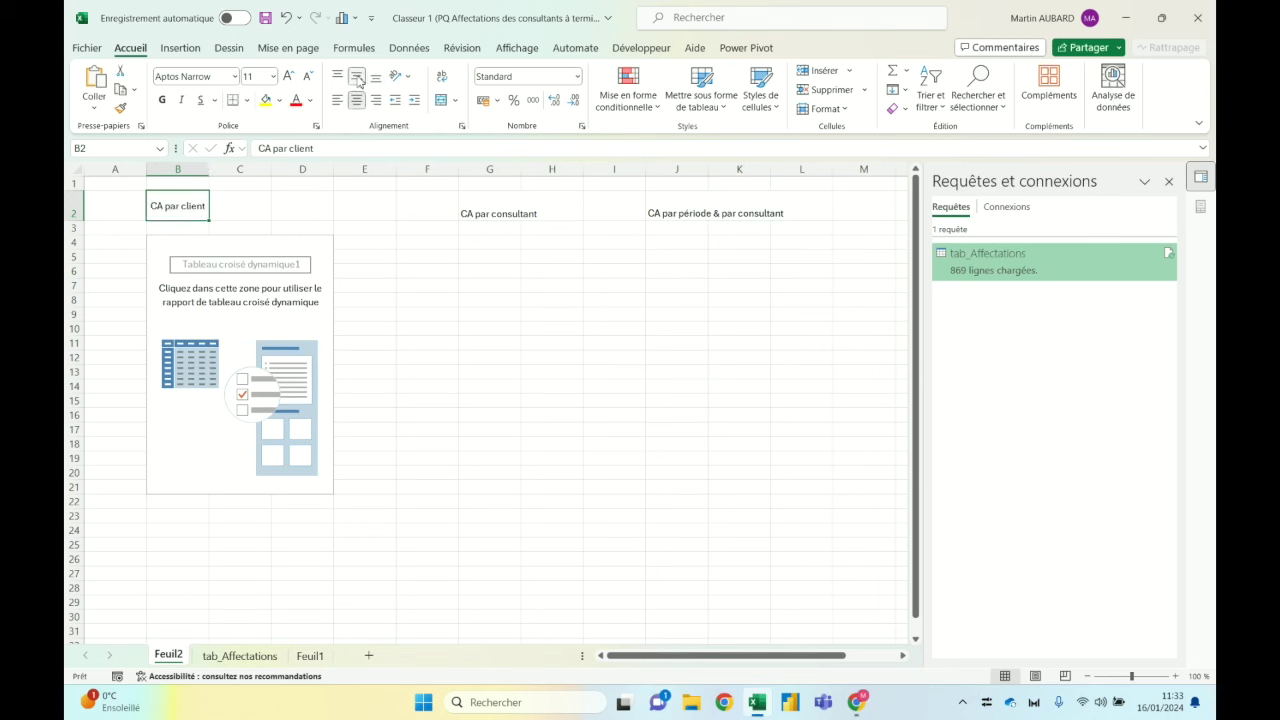
{"action": "key", "text": "ctrl+c"}
{"action": "key", "text": "Escape"}
{"action": "left_click", "coordinate": [338, 100]}
{"action": "left_click", "coordinate": [414, 100]}
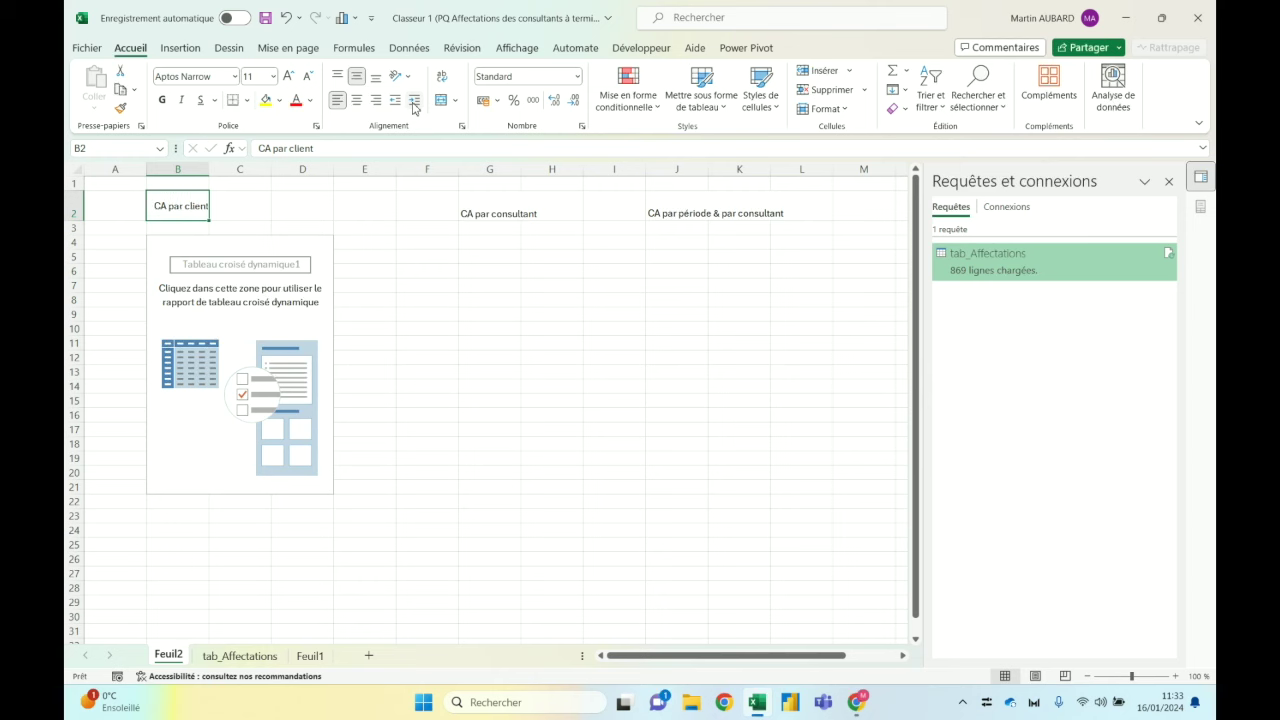
{"action": "key", "text": "Right"}
{"action": "key", "text": "Right"}
{"action": "key", "text": "Right"}
Step: Vertically centre, left-align and indent the G2, J2 and P2 headings
{"action": "key", "text": "Right"}
{"action": "key", "text": "Right"}
{"action": "left_click", "coordinate": [357, 77]}
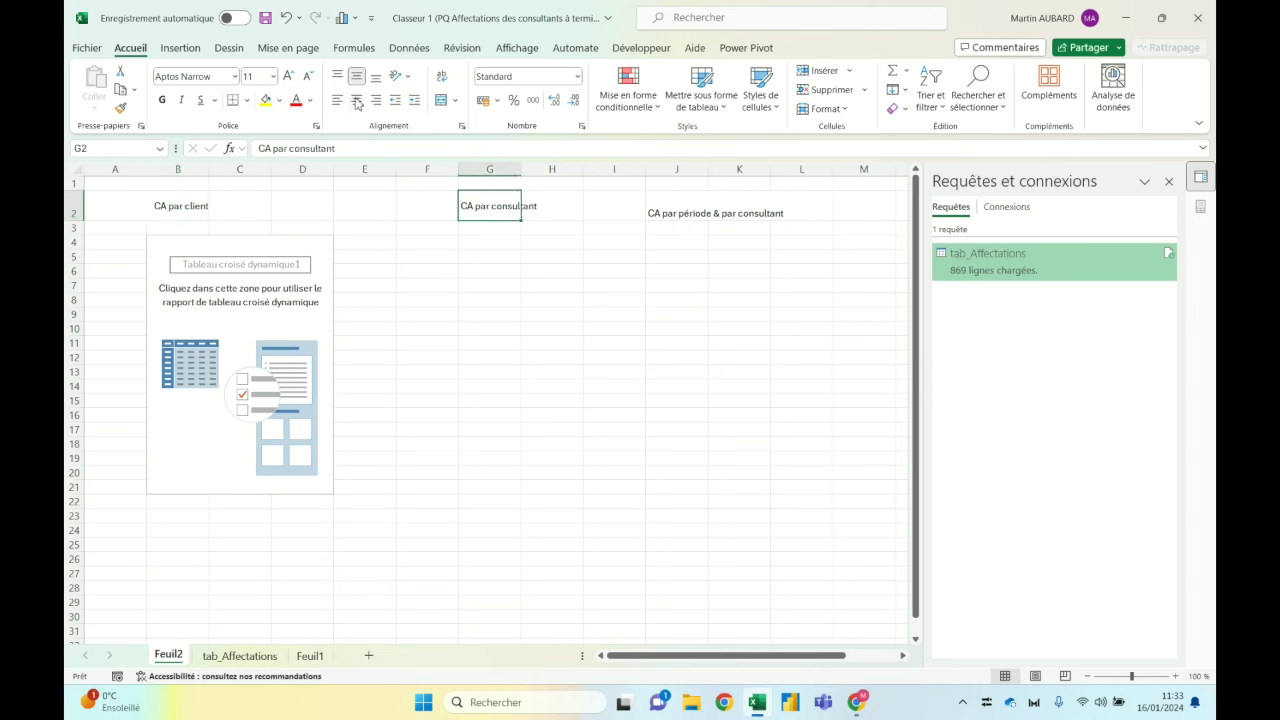
{"action": "left_click", "coordinate": [356, 100]}
{"action": "left_click", "coordinate": [338, 100]}
{"action": "key", "text": "Right"}
{"action": "key", "text": "Right"}
{"action": "key", "text": "Right"}
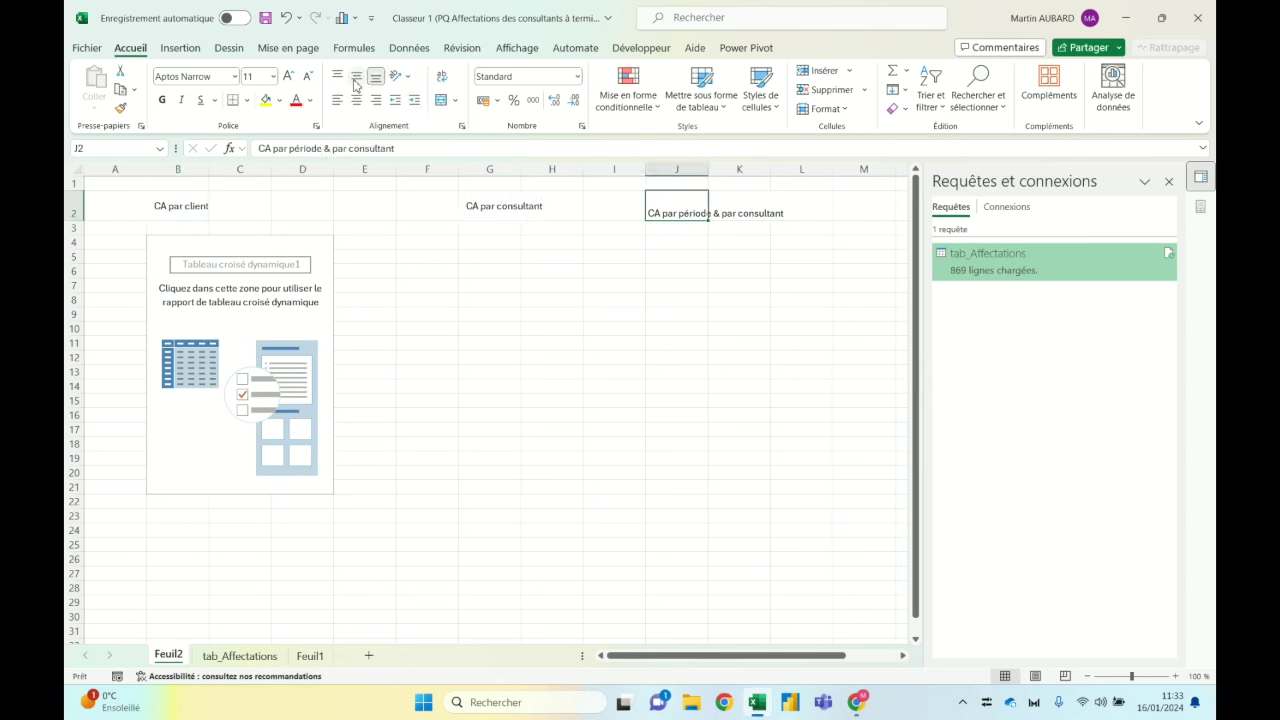
{"action": "left_click", "coordinate": [357, 77]}
{"action": "left_click", "coordinate": [414, 100]}
{"action": "key", "text": "Right"}
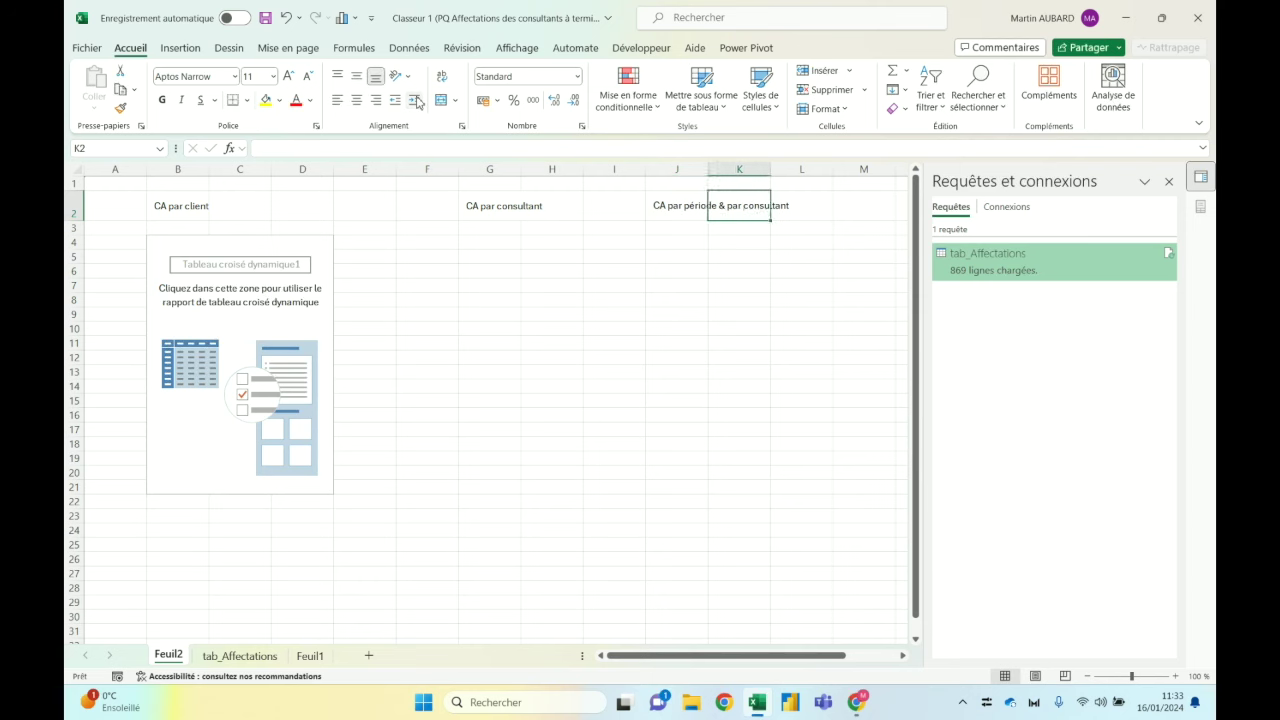
{"action": "key", "text": "Right"}
{"action": "key", "text": "Right"}
{"action": "key", "text": "Right"}
{"action": "key", "text": "Right"}
{"action": "key", "text": "Right"}
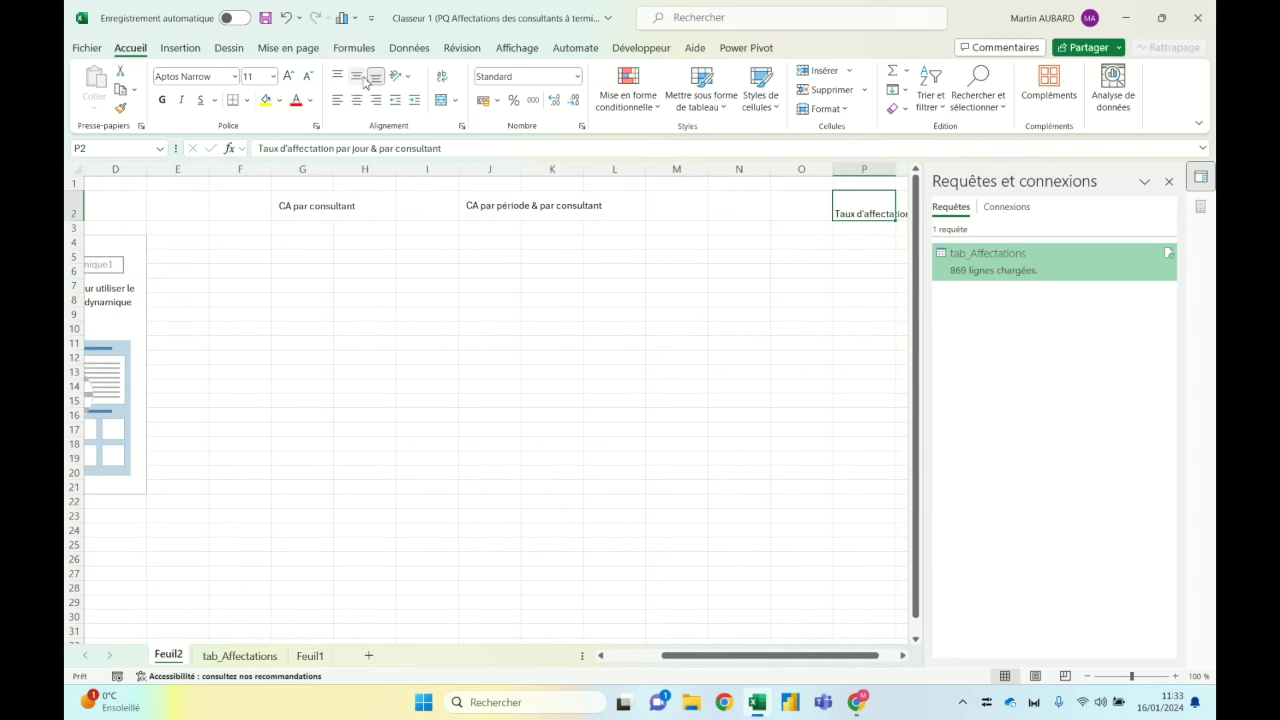
{"action": "left_click", "coordinate": [357, 77]}
{"action": "left_click", "coordinate": [340, 102]}
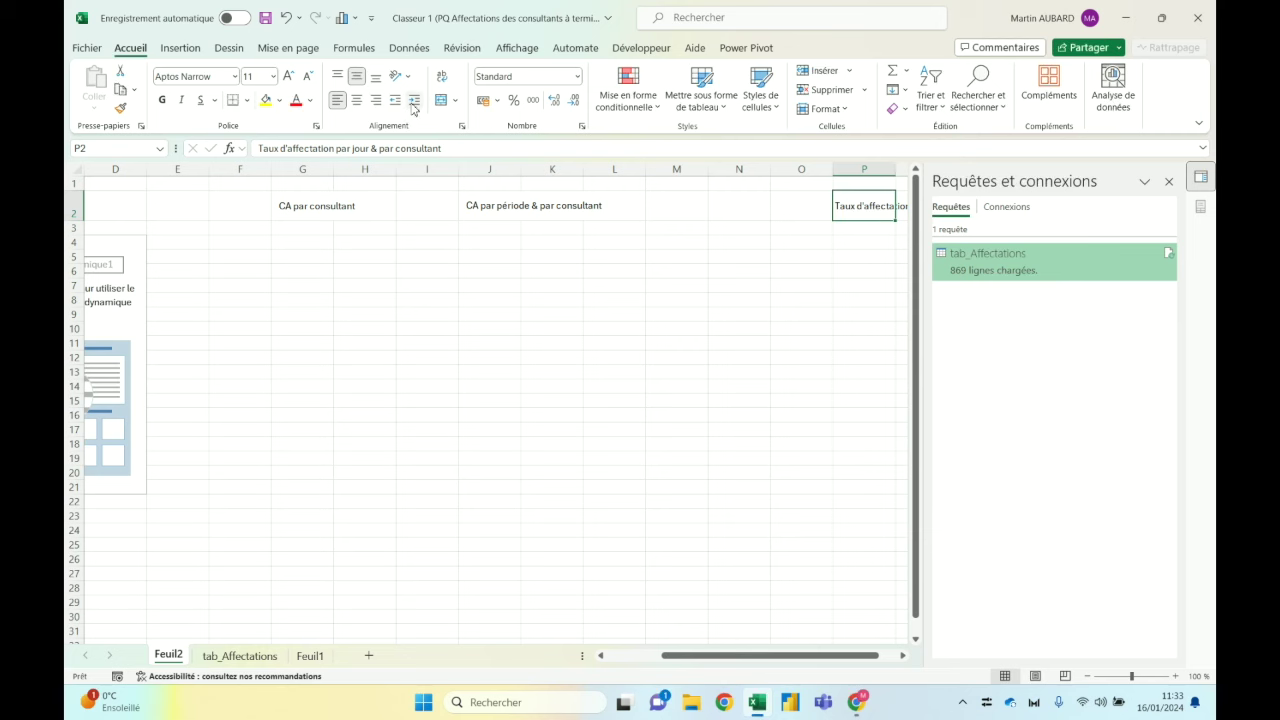
{"action": "key", "text": "Left"}
{"action": "key", "text": "Left"}
{"action": "key", "text": "Left"}
{"action": "key", "text": "Left"}
{"action": "key", "text": "Left"}
{"action": "key", "text": "Left"}
{"action": "key", "text": "Left"}
{"action": "key", "text": "Right"}
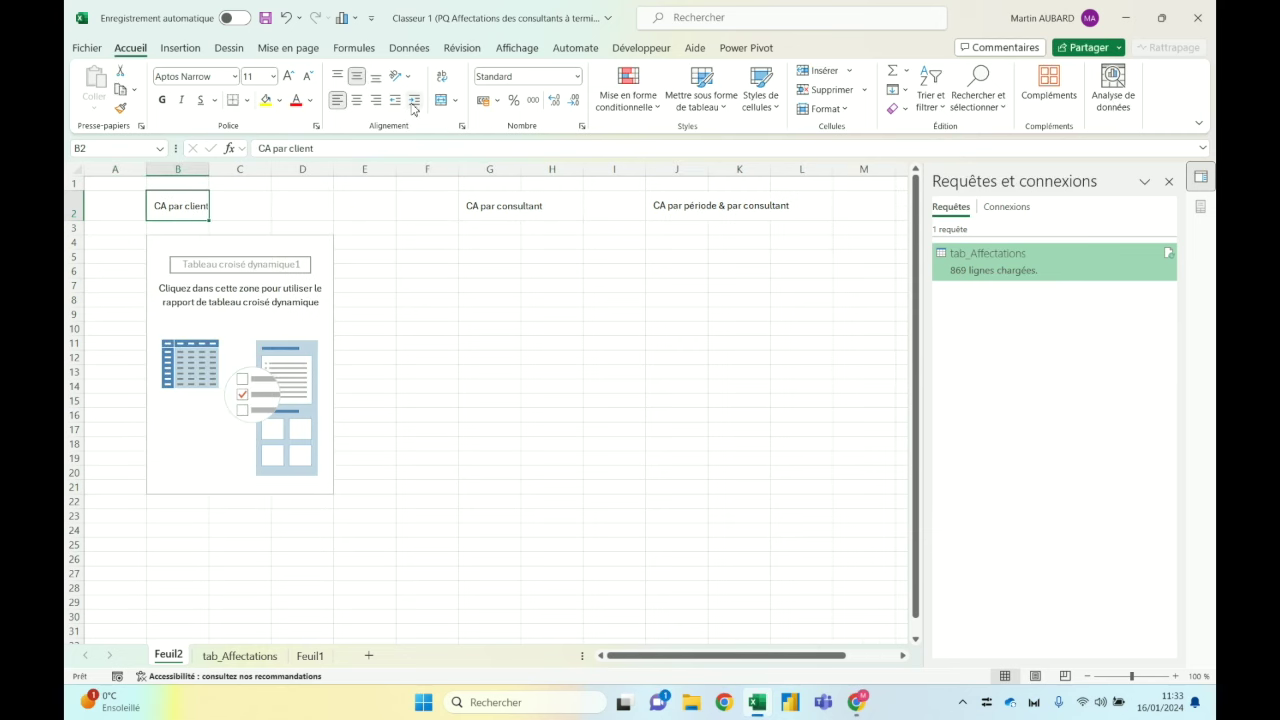
Step: Hide the sheet gridlines and add Montant/jour to the pivot table's Valeurs
{"action": "left_click", "coordinate": [517, 47]}
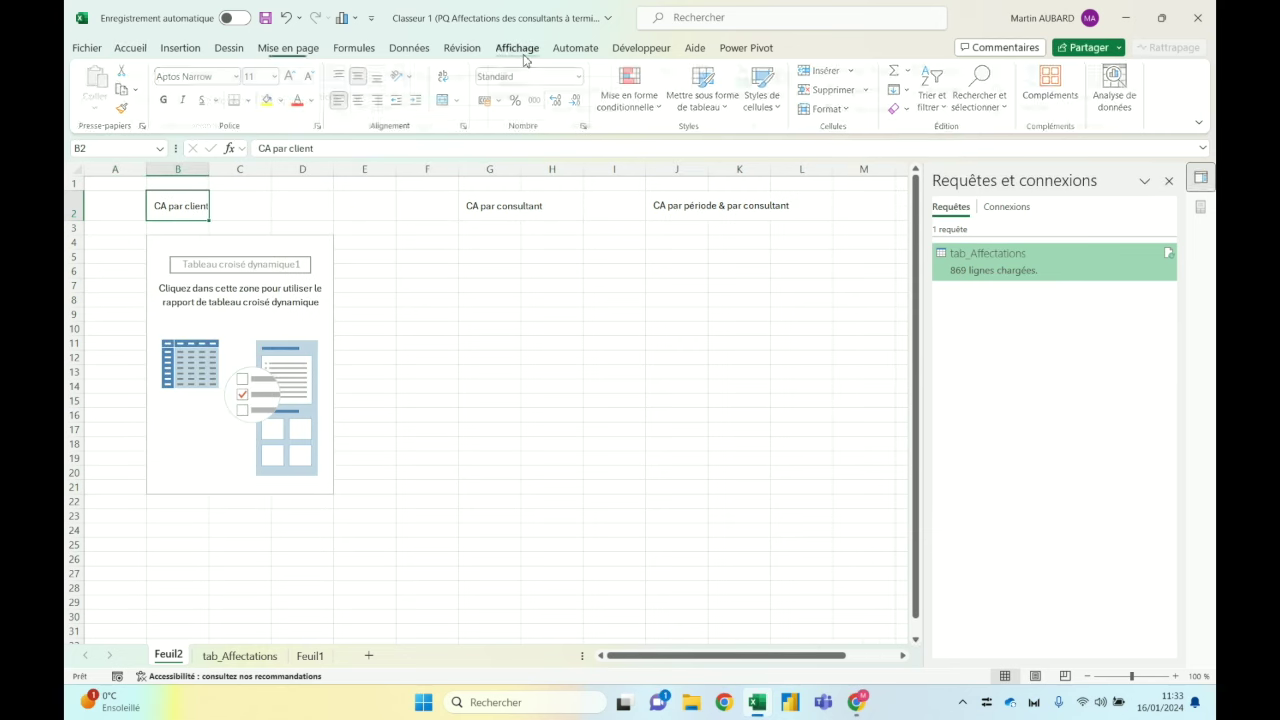
{"action": "left_click", "coordinate": [551, 90]}
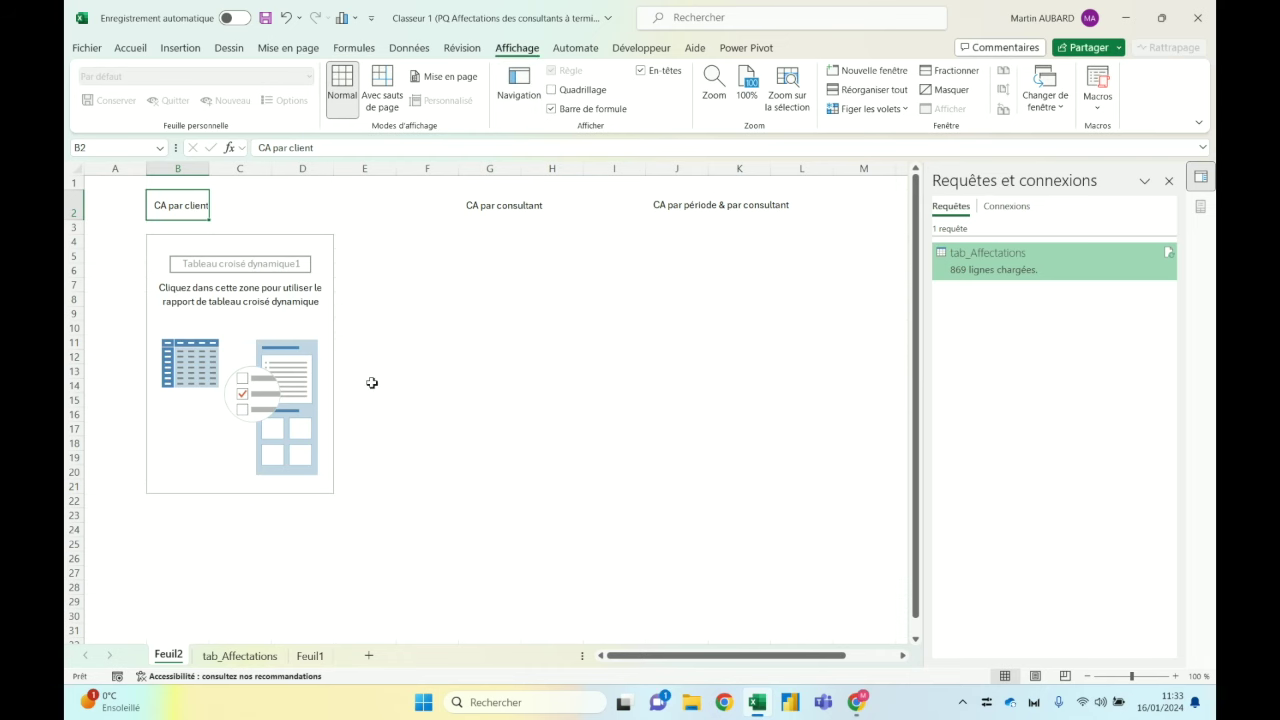
{"action": "left_click", "coordinate": [244, 297]}
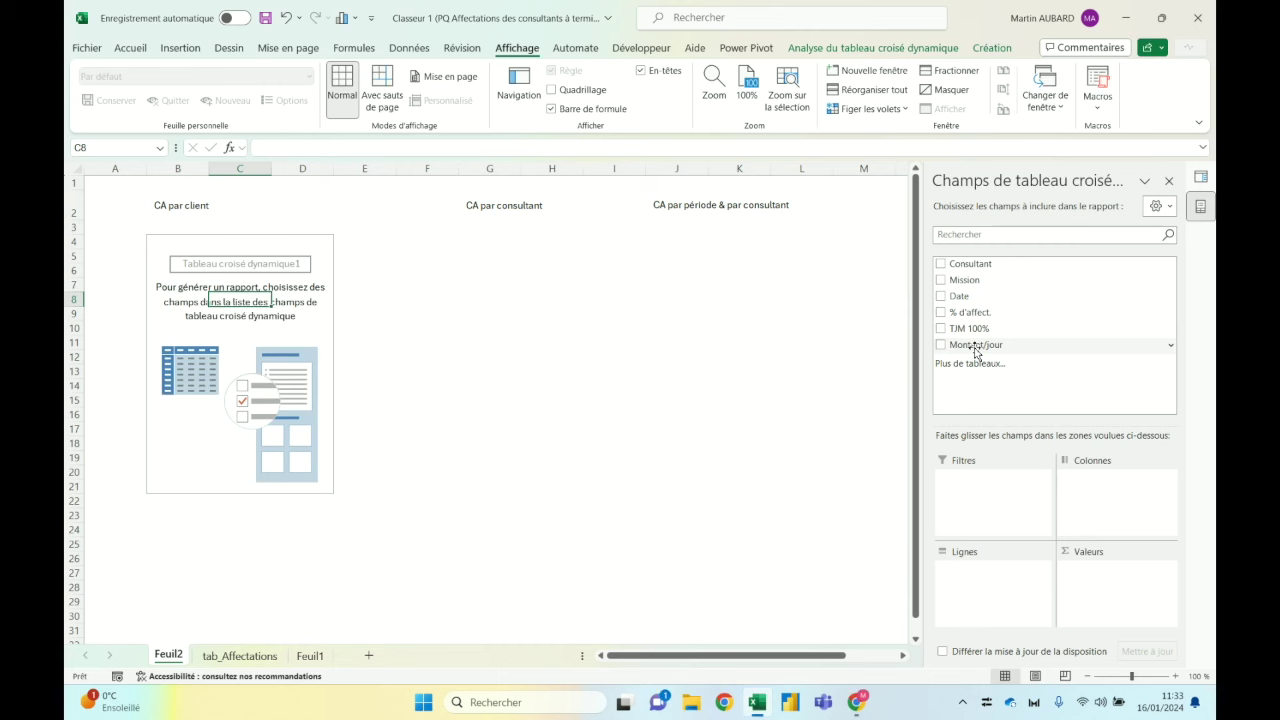
{"action": "left_click_drag", "start_coordinate": [976, 352], "coordinate": [1089, 582]}
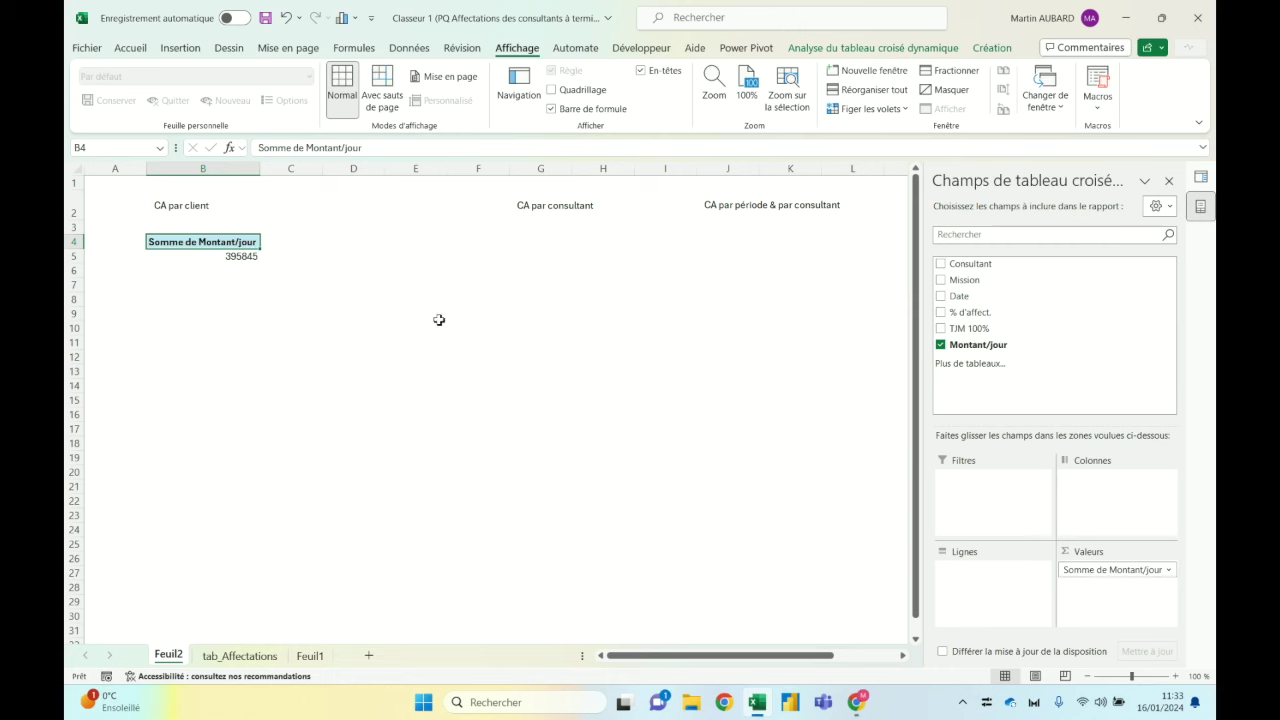
Step: Format the pivot total as Monétaire currency with 0 decimals (395 845 €)
{"action": "right_click", "coordinate": [242, 259]}
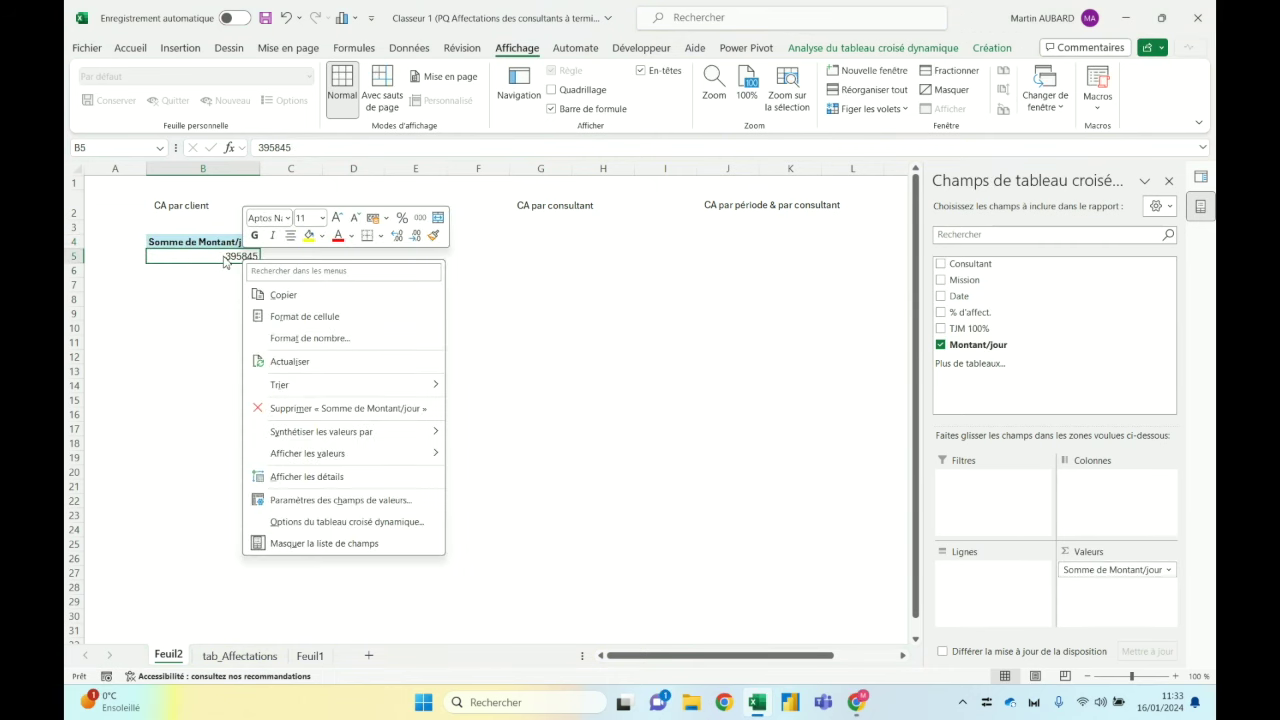
{"action": "right_click", "coordinate": [226, 262]}
{"action": "right_click", "coordinate": [224, 257]}
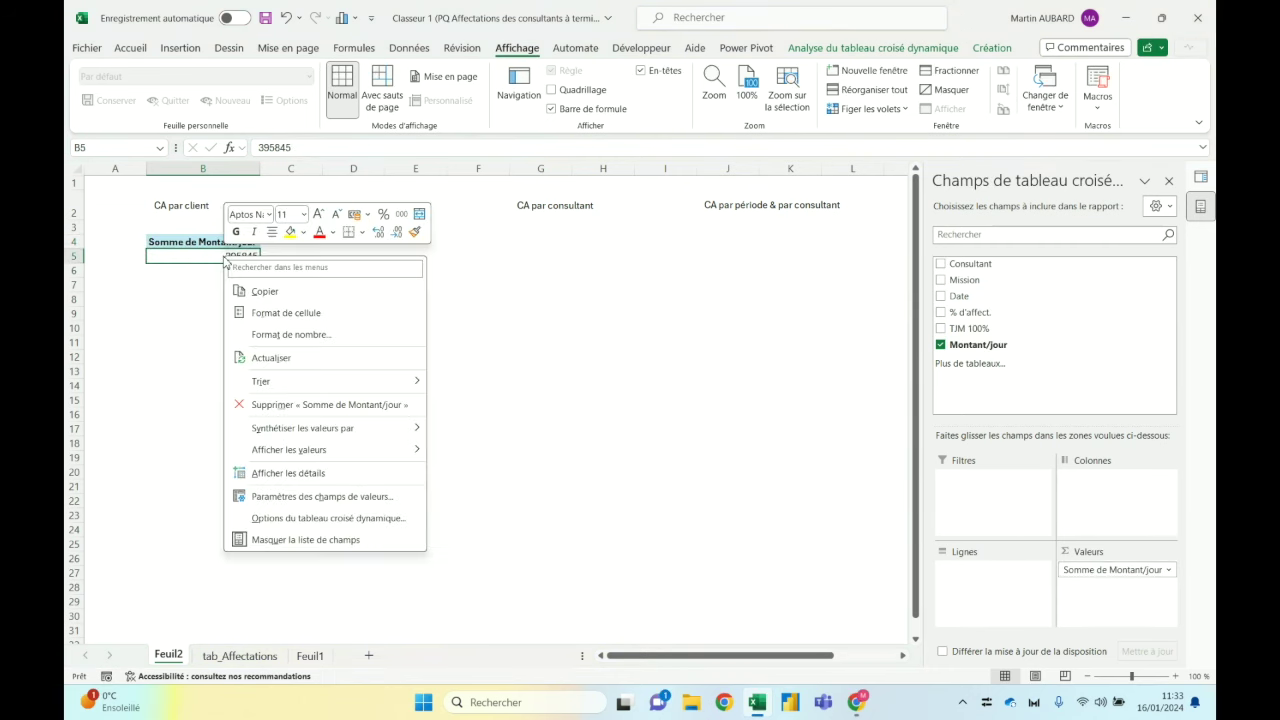
{"action": "left_click", "coordinate": [272, 336]}
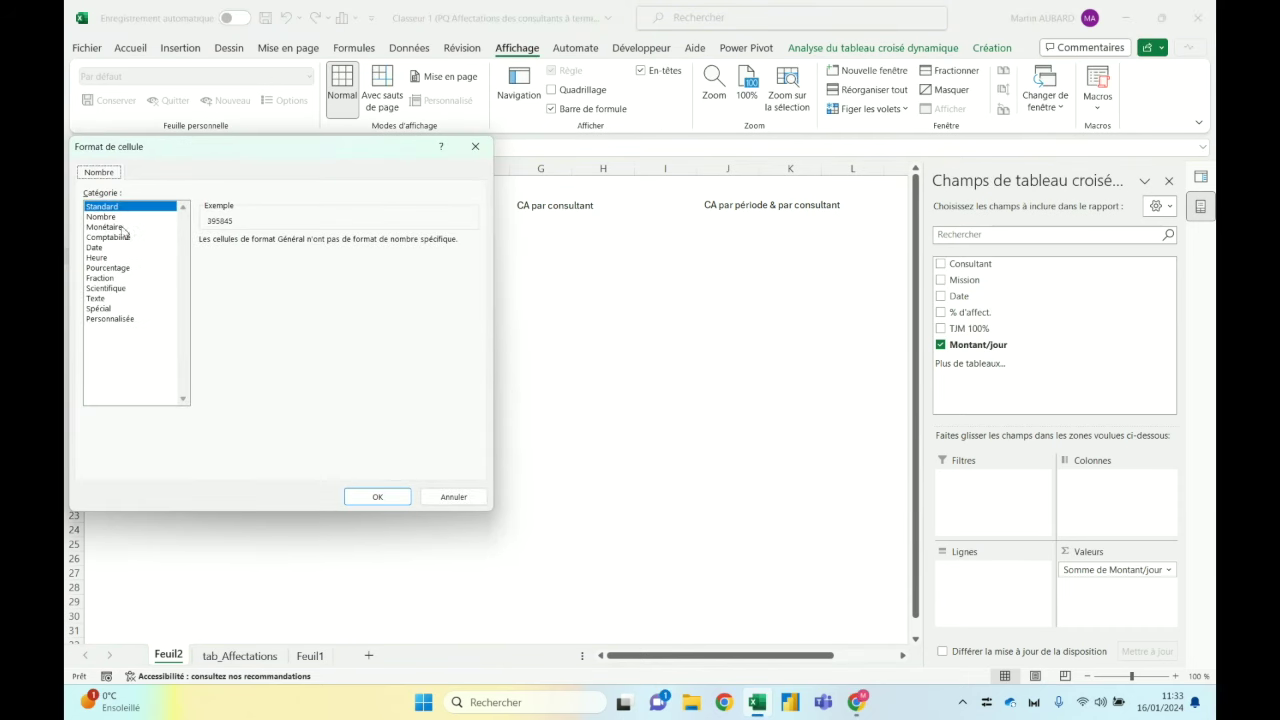
{"action": "left_click", "coordinate": [146, 228]}
{"action": "left_click", "coordinate": [332, 245]}
{"action": "left_click", "coordinate": [332, 245]}
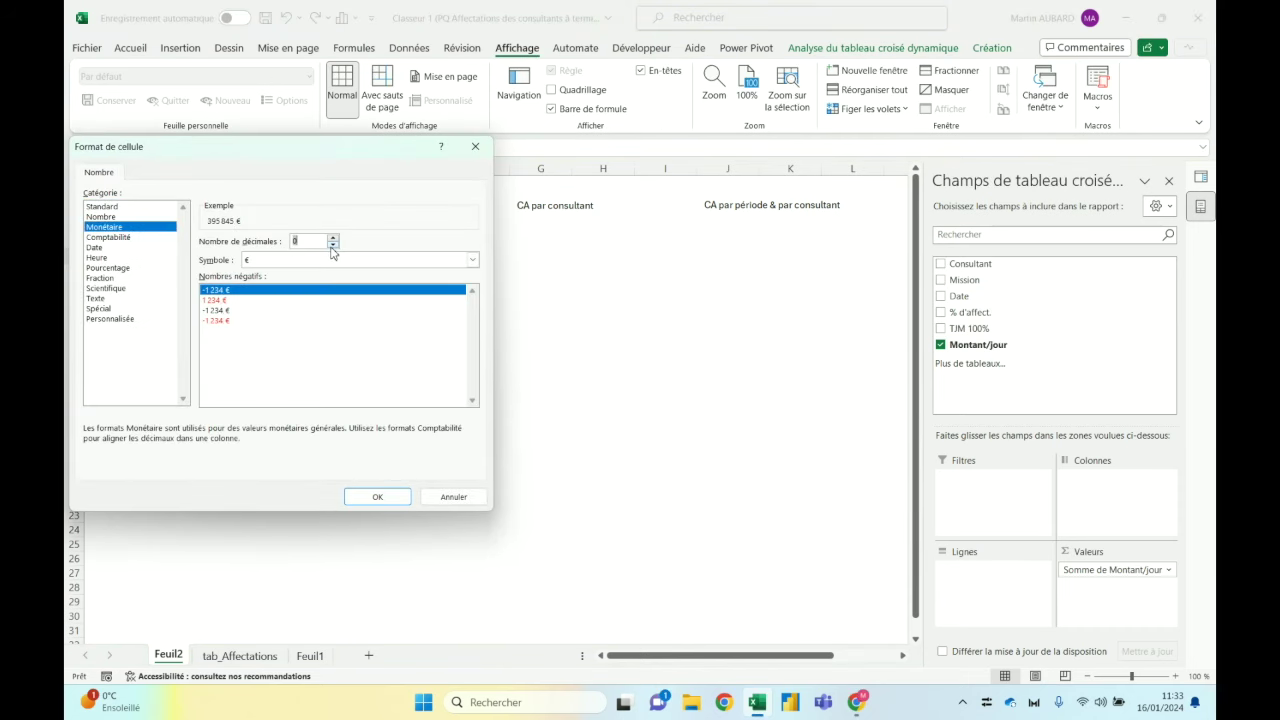
{"action": "left_click", "coordinate": [368, 497]}
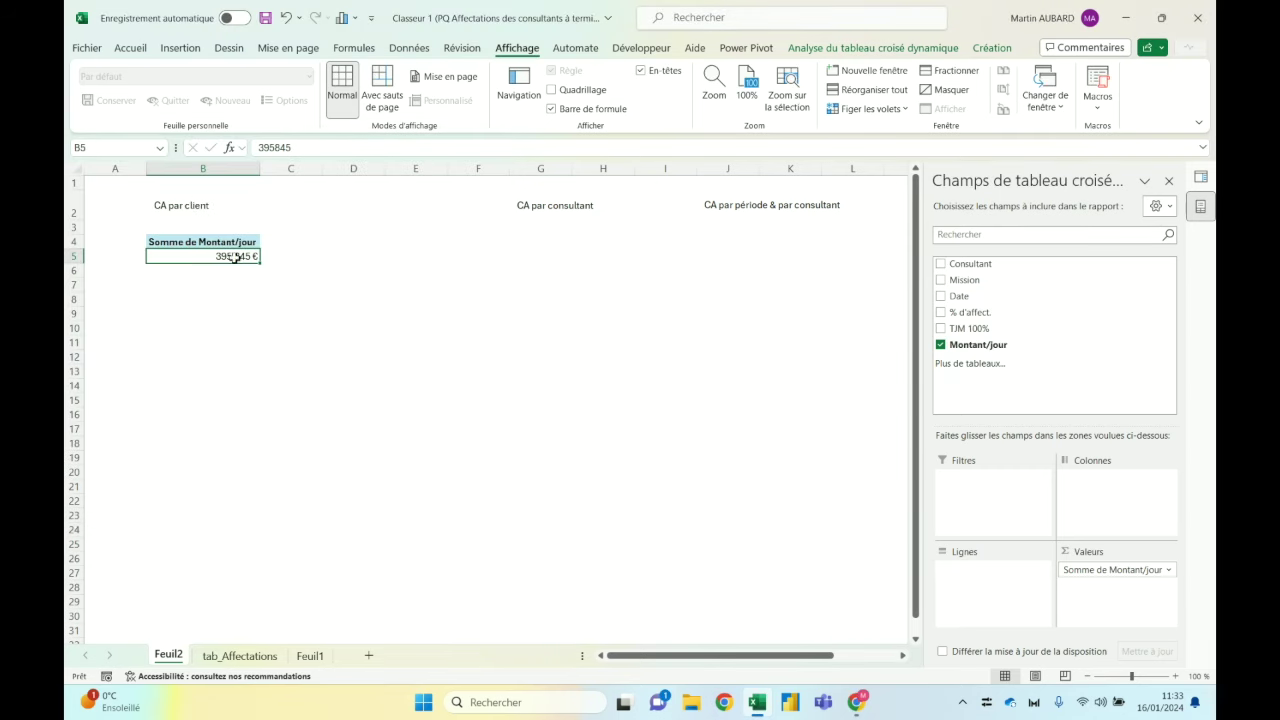
{"action": "mouse_move", "coordinate": [233, 255]}
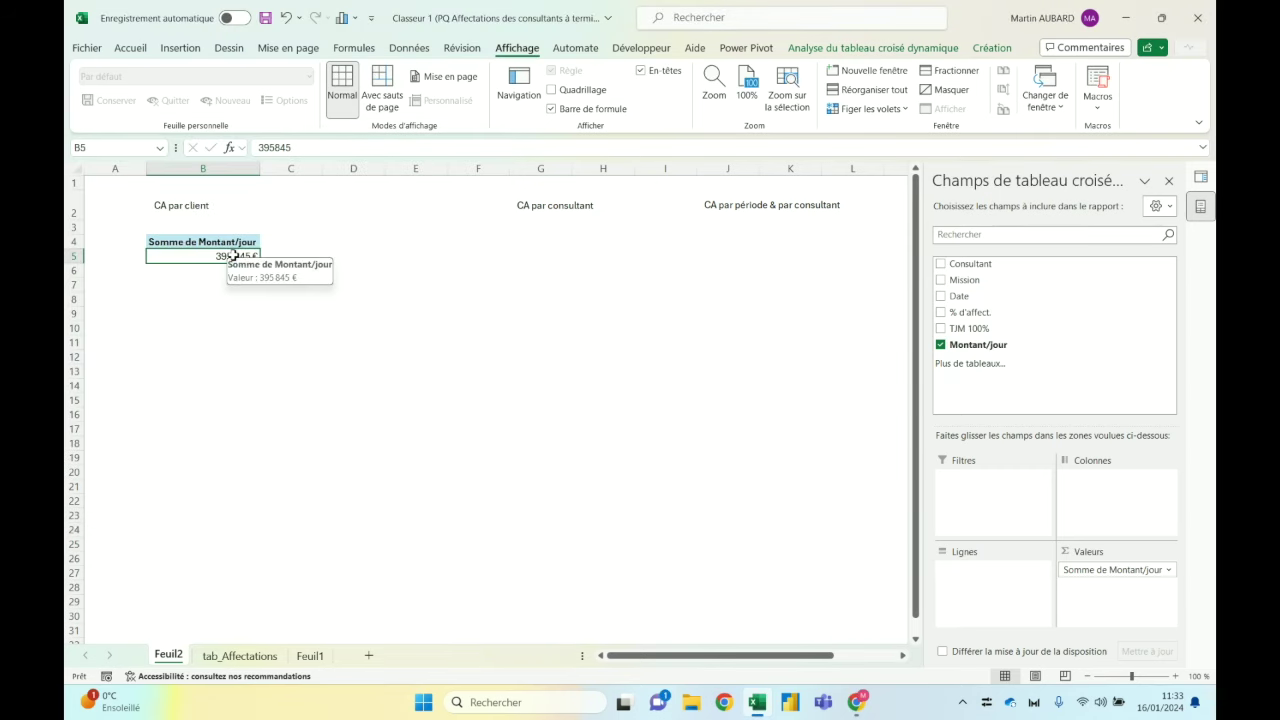
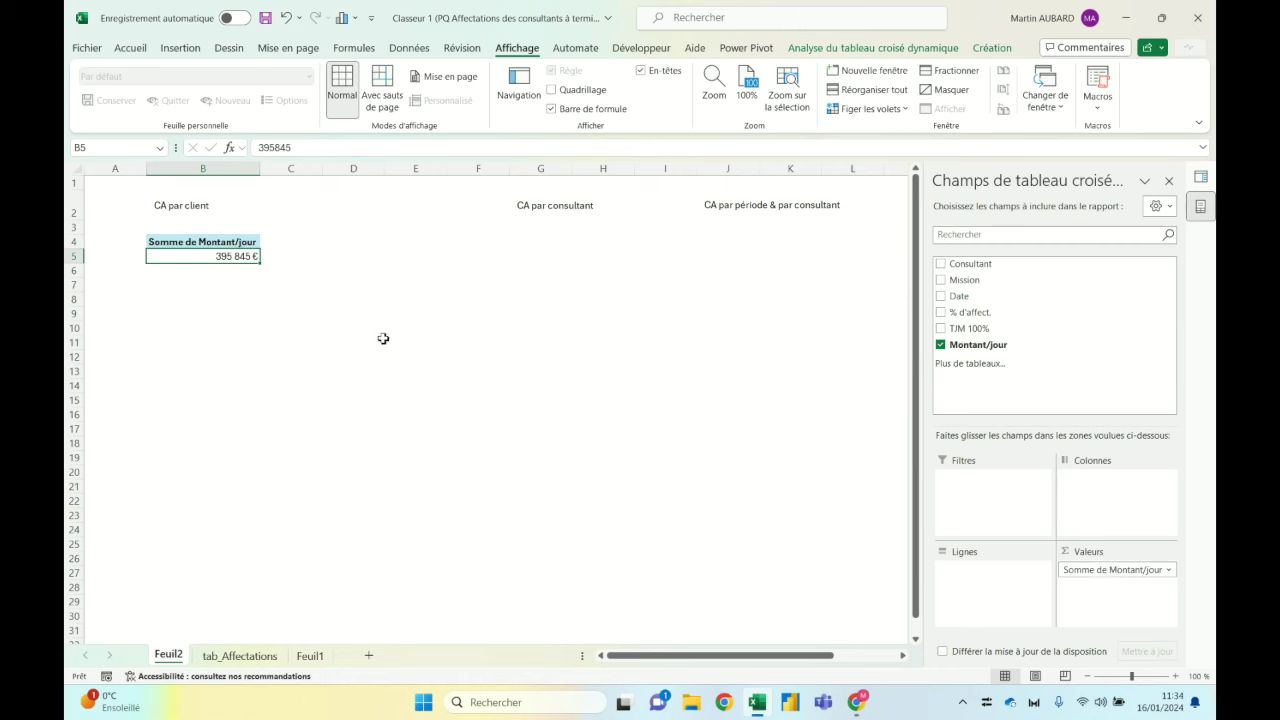
Step: Refresh the CA par client pivot, list each mission as a row, and switch to the browser workbook
{"action": "right_click", "coordinate": [243, 255]}
{"action": "left_click", "coordinate": [300, 340]}
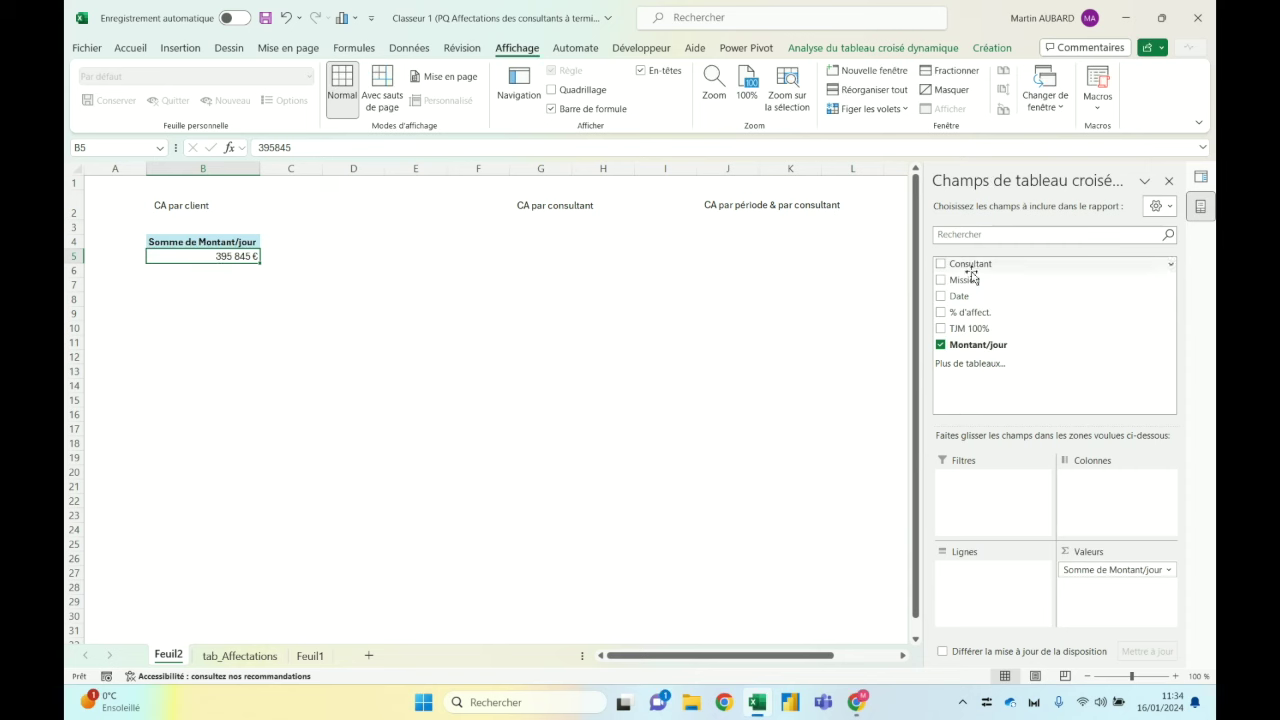
{"action": "left_click_drag", "start_coordinate": [966, 280], "coordinate": [972, 570]}
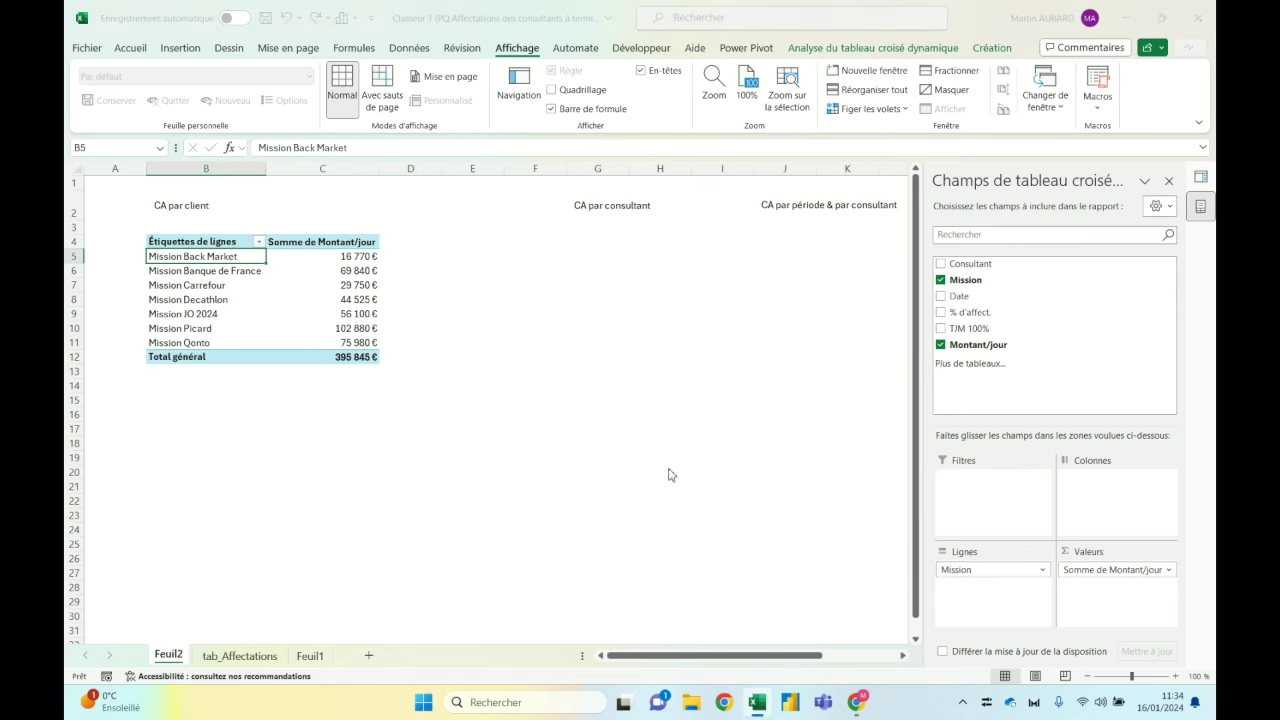
{"action": "key", "text": "alt+Tab"}
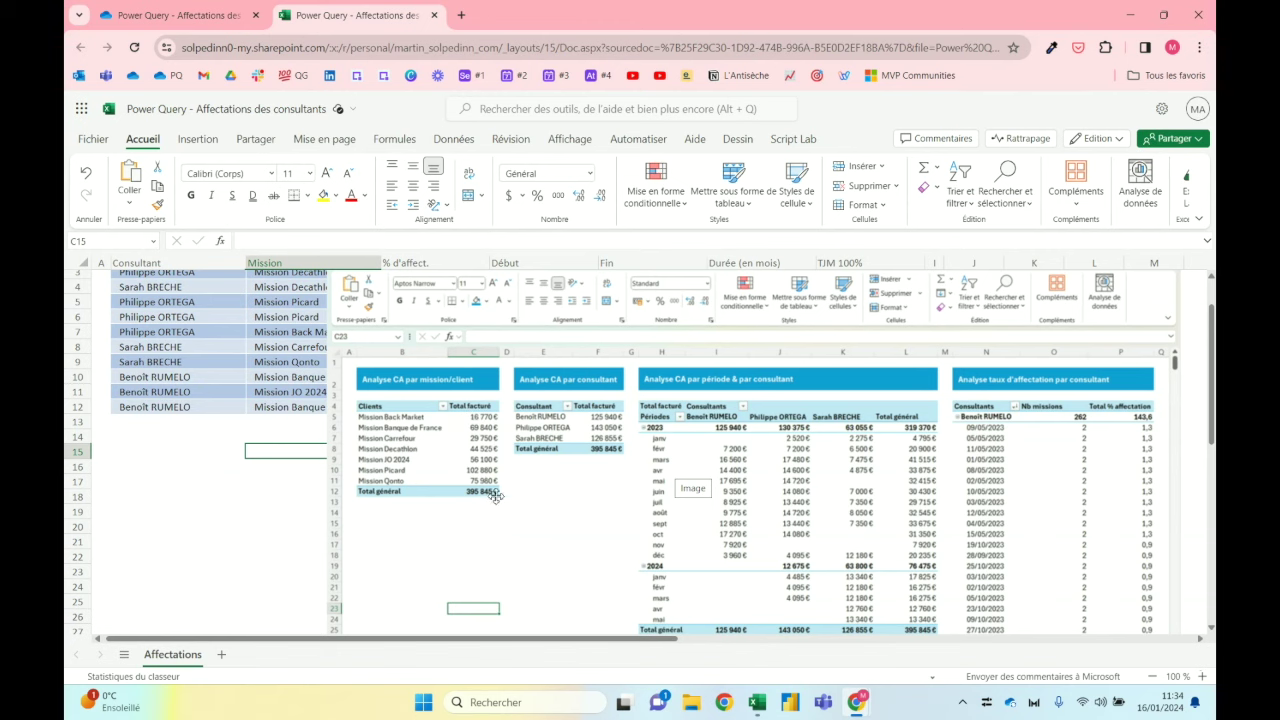
Step: Undo both screenshots pasted over the Affectations sheet in Excel for the web, then return to desktop Excel
{"action": "key", "text": "alt+Tab"}
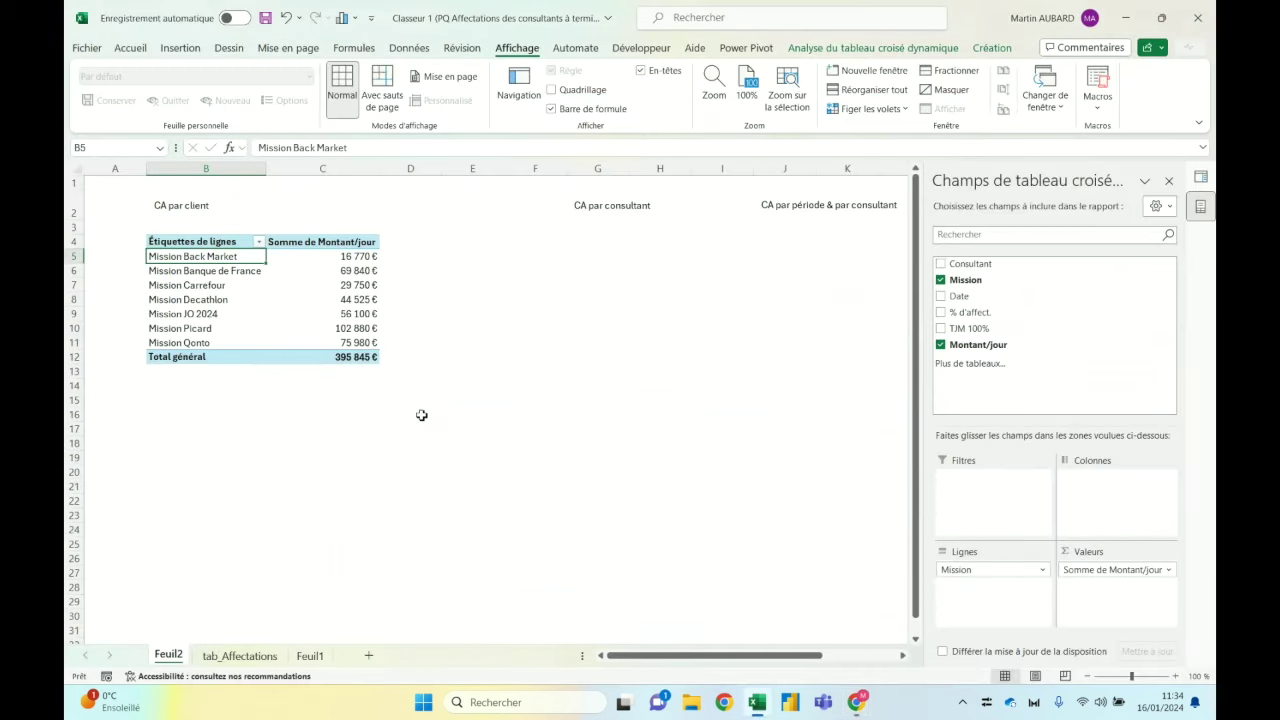
{"action": "key", "text": "alt+Tab"}
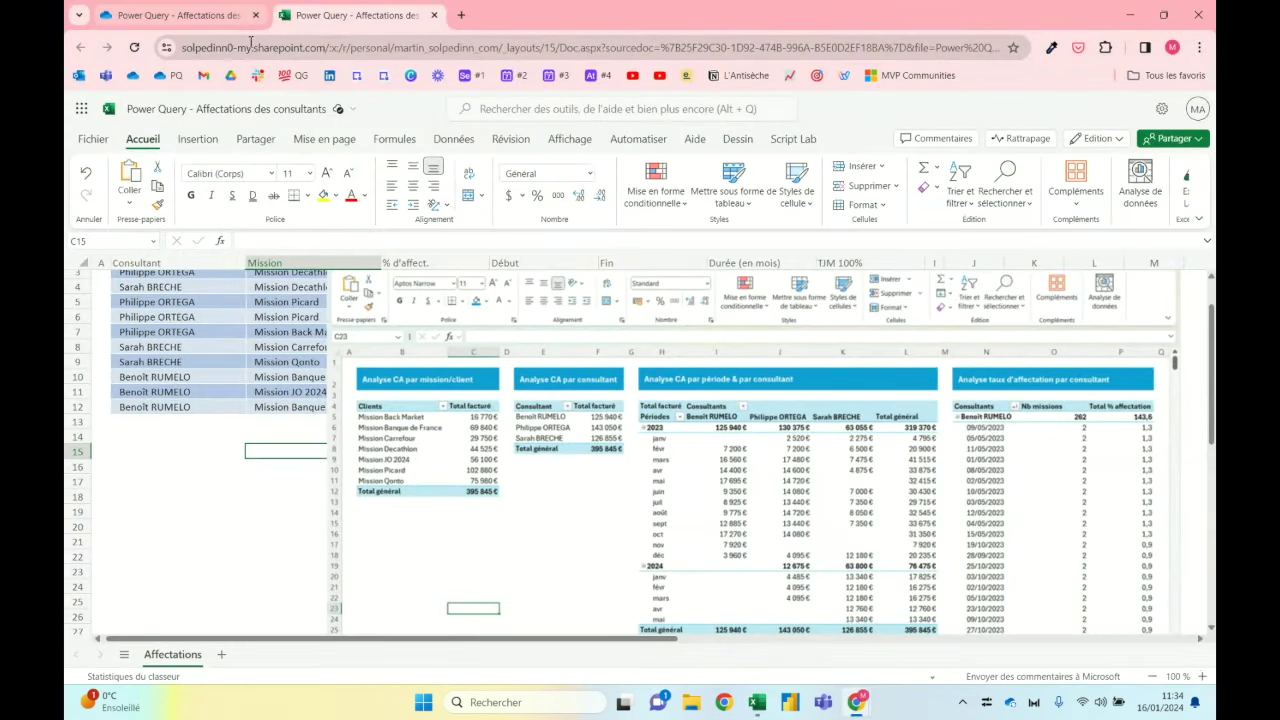
{"action": "left_click", "coordinate": [88, 175]}
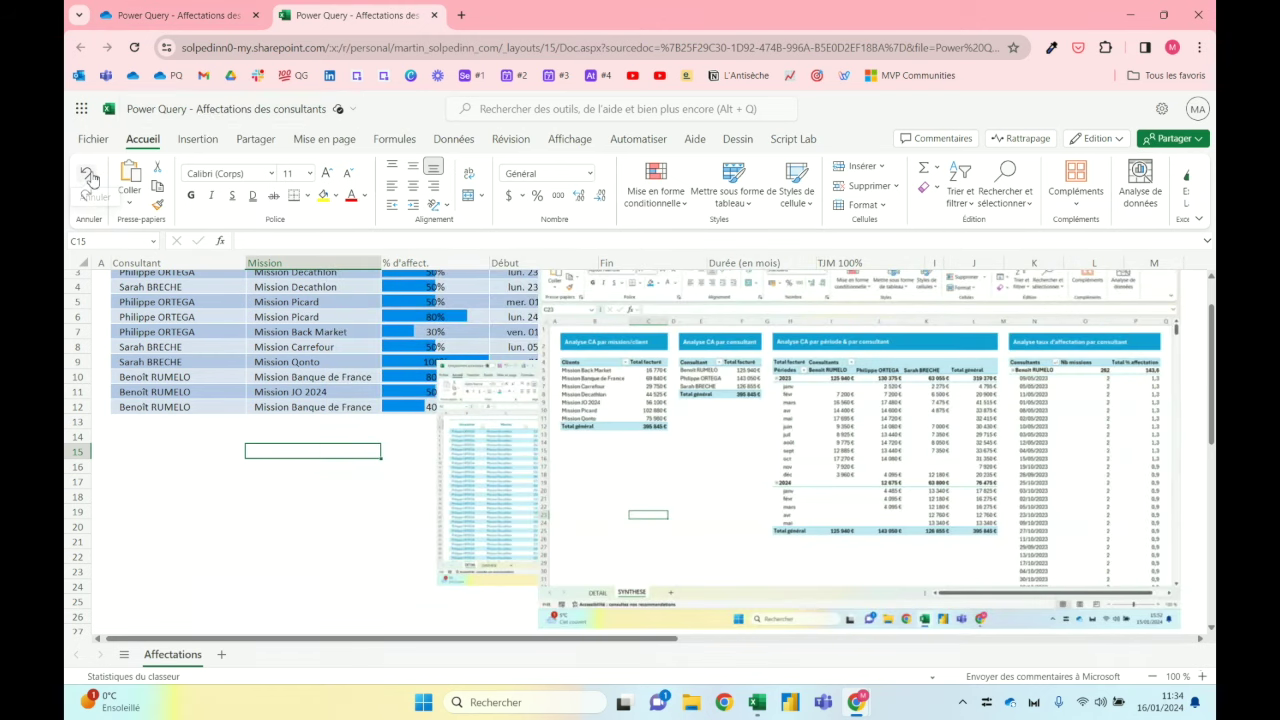
{"action": "left_click", "coordinate": [88, 175]}
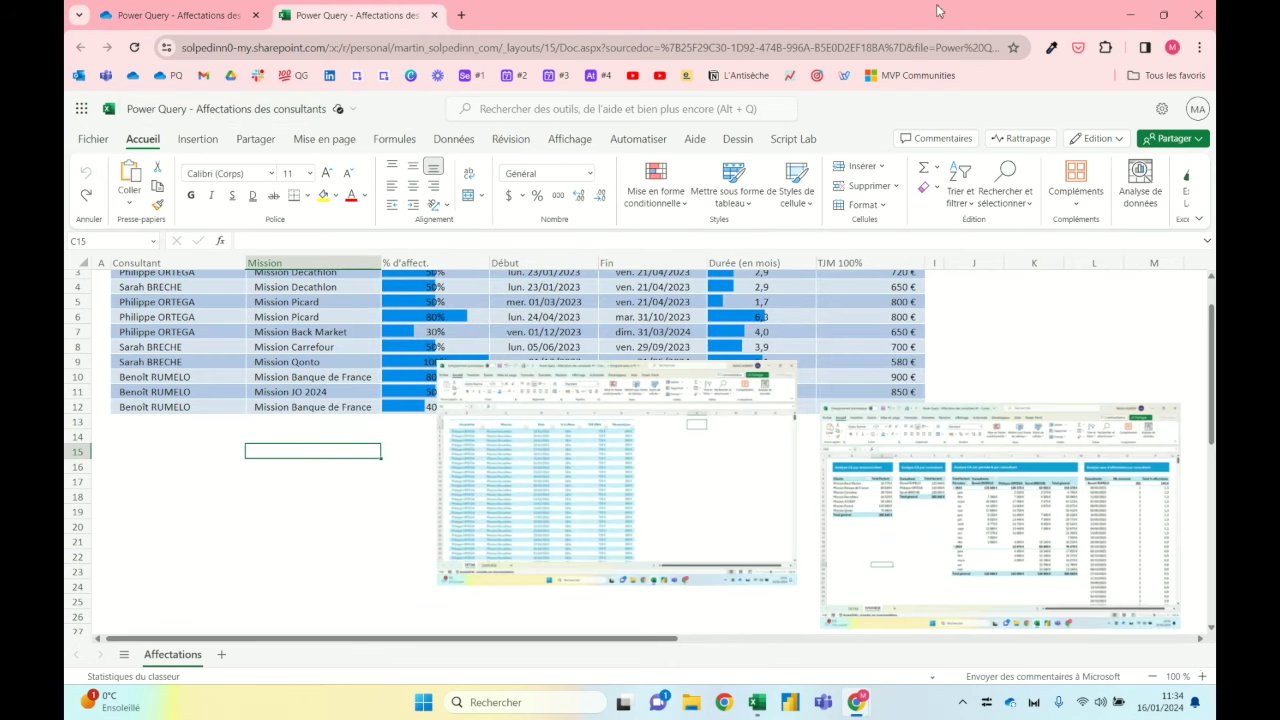
{"action": "key", "text": "alt+Tab"}
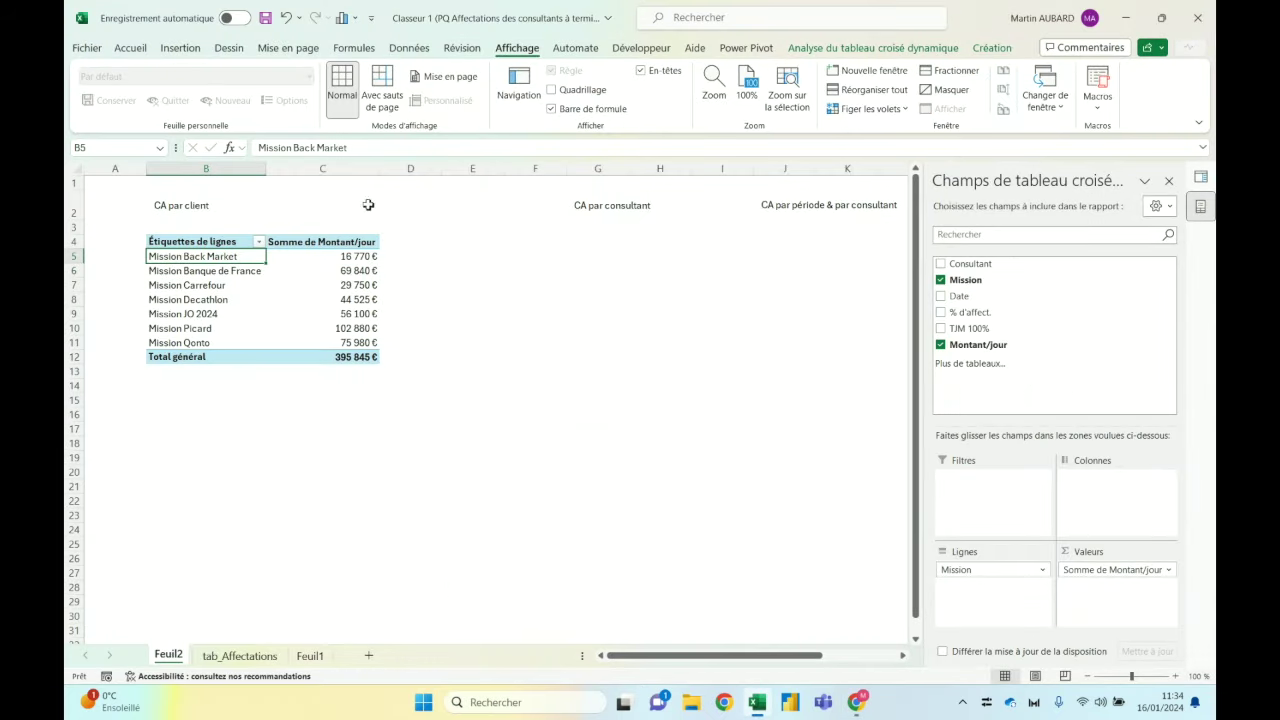
Step: Copy the mission pivot B4:C12 and paste it at G4 under CA par consultant
{"action": "mouse_move", "coordinate": [335, 270]}
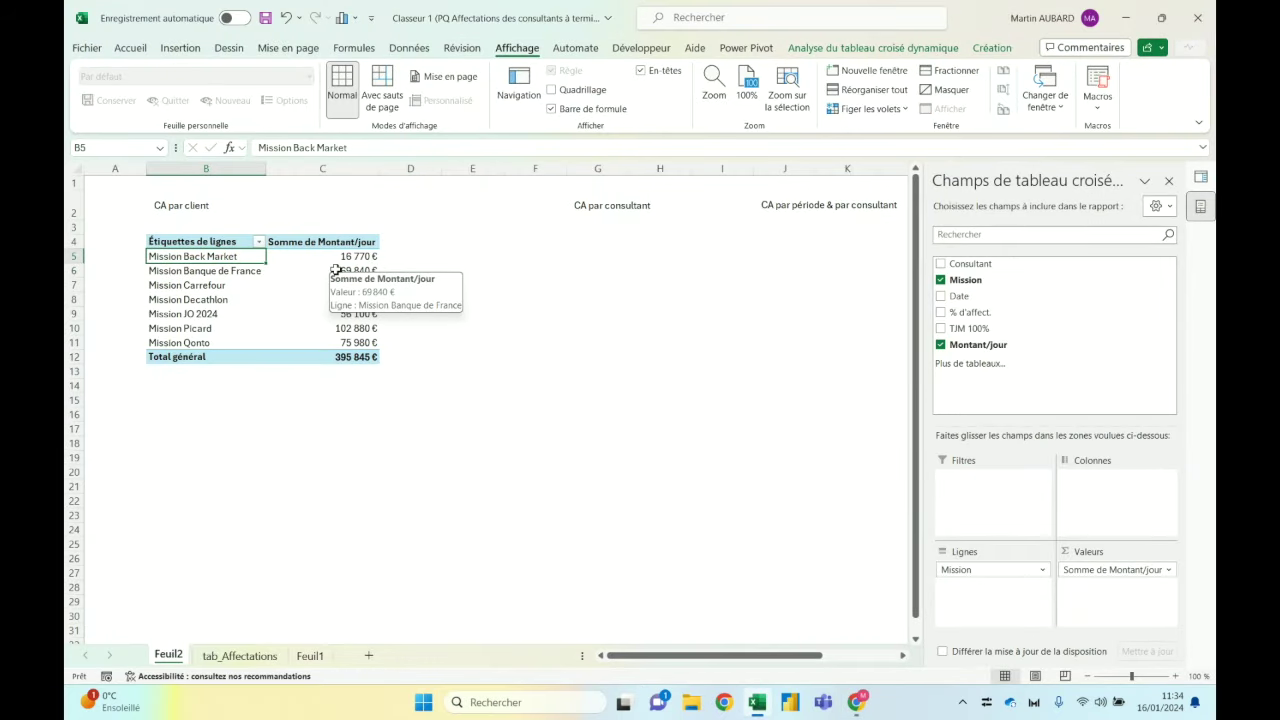
{"action": "left_click", "coordinate": [226, 241]}
{"action": "key", "text": "ctrl+shift+Down"}
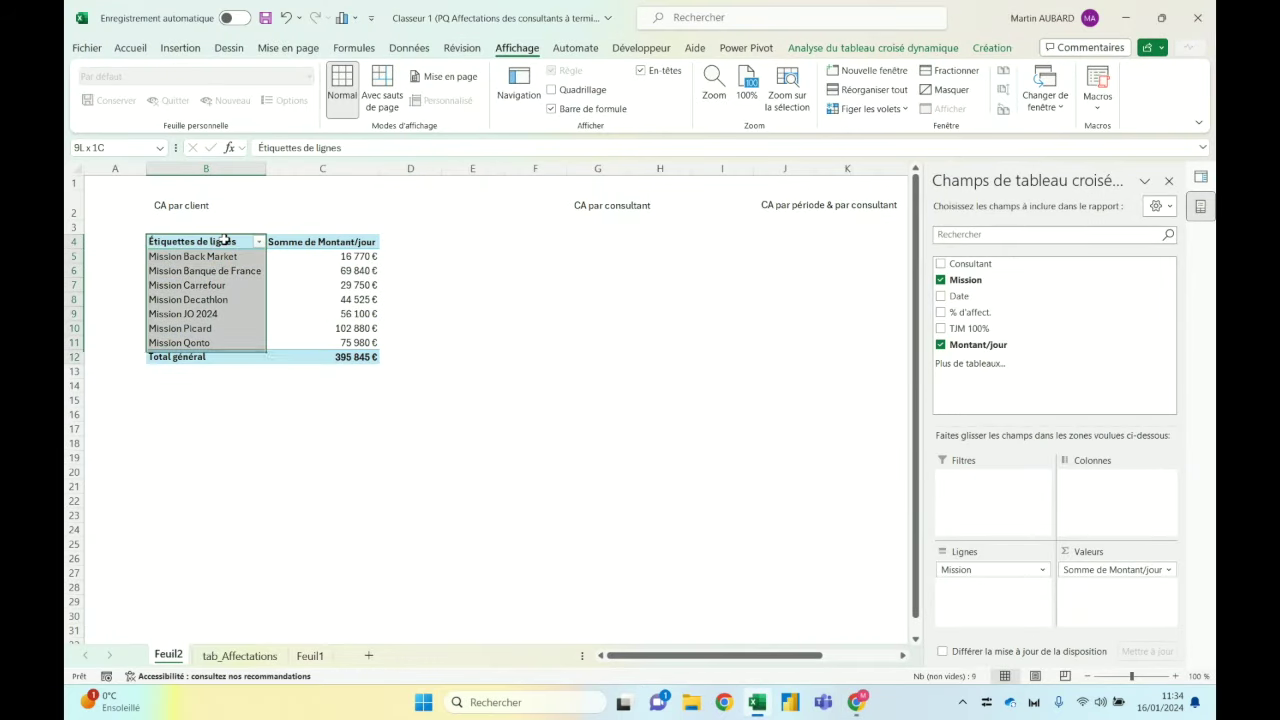
{"action": "key", "text": "ctrl+shift+Right"}
{"action": "key", "text": "ctrl+c"}
{"action": "key", "text": "Right"}
{"action": "key", "text": "Right"}
{"action": "key", "text": "Right"}
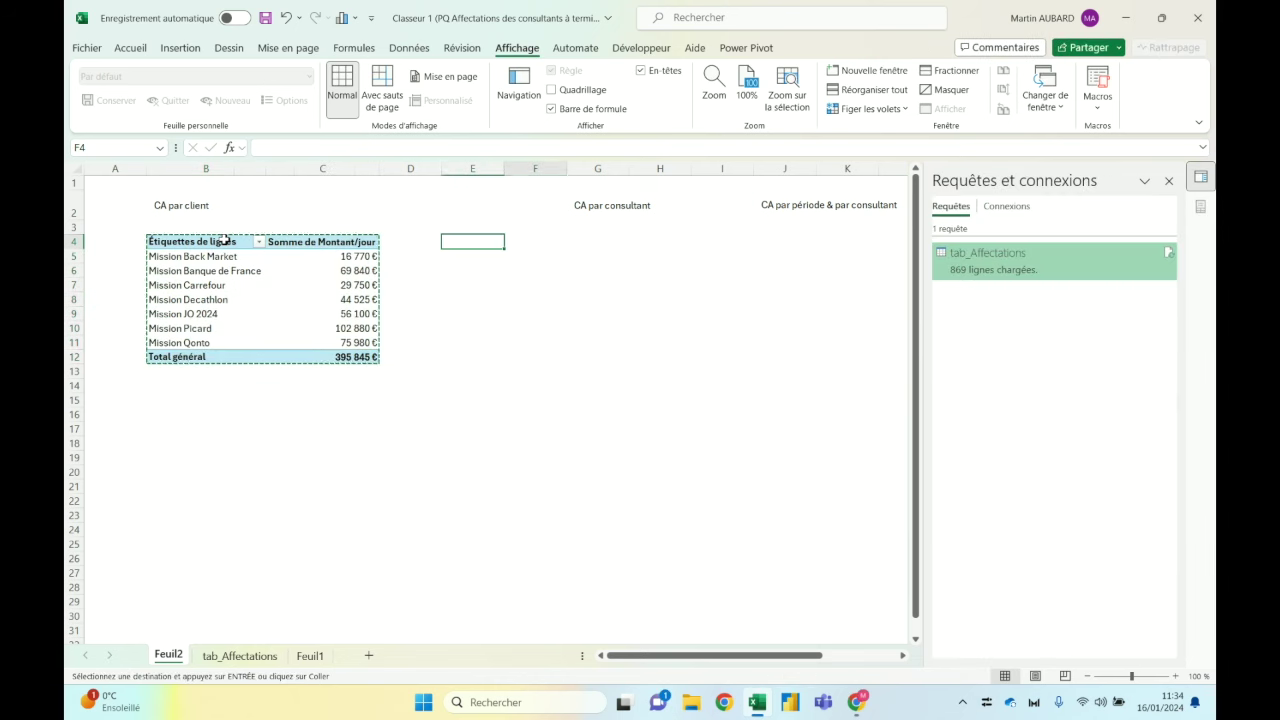
{"action": "key", "text": "Right"}
{"action": "key", "text": "Right"}
{"action": "key", "text": "ctrl+v"}
Step: Delete the empty columns D:E and switch the copy's rows from Mission to Consultant
{"action": "left_click_drag", "start_coordinate": [390, 174], "coordinate": [488, 168]}
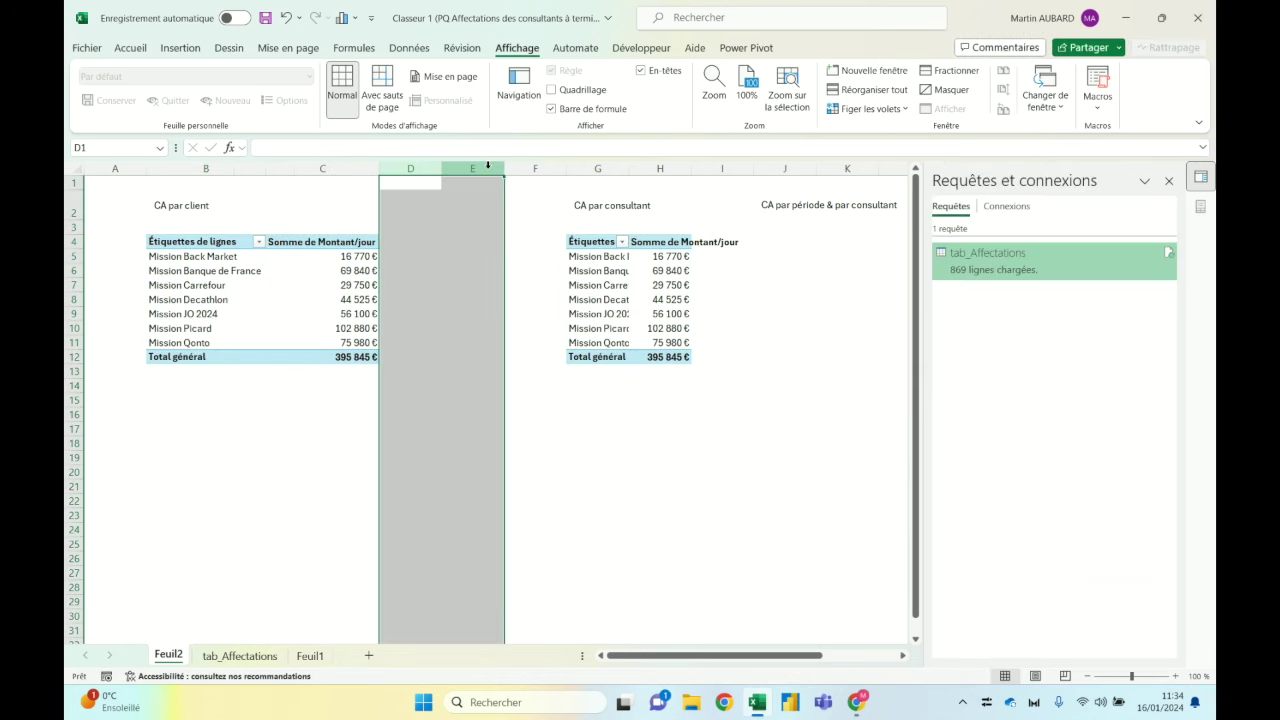
{"action": "key", "text": "ctrl+minus"}
{"action": "left_click", "coordinate": [533, 285]}
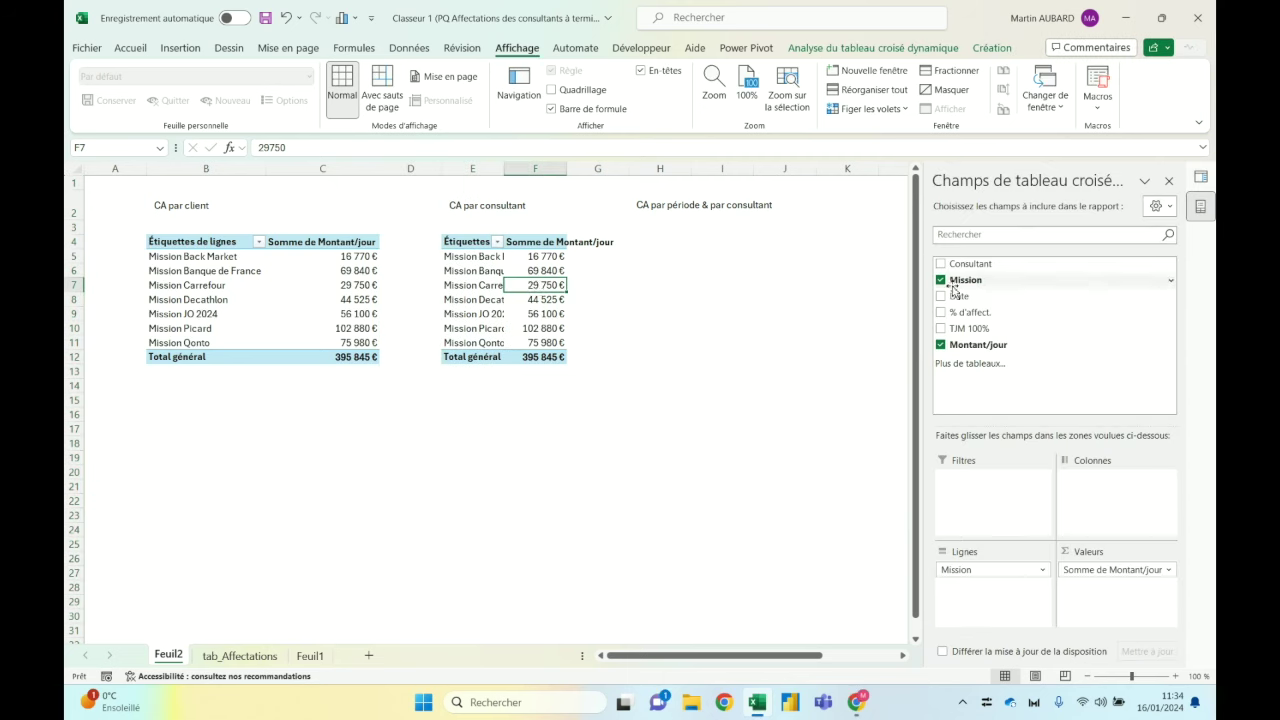
{"action": "left_click", "coordinate": [941, 280]}
{"action": "left_click", "coordinate": [941, 264]}
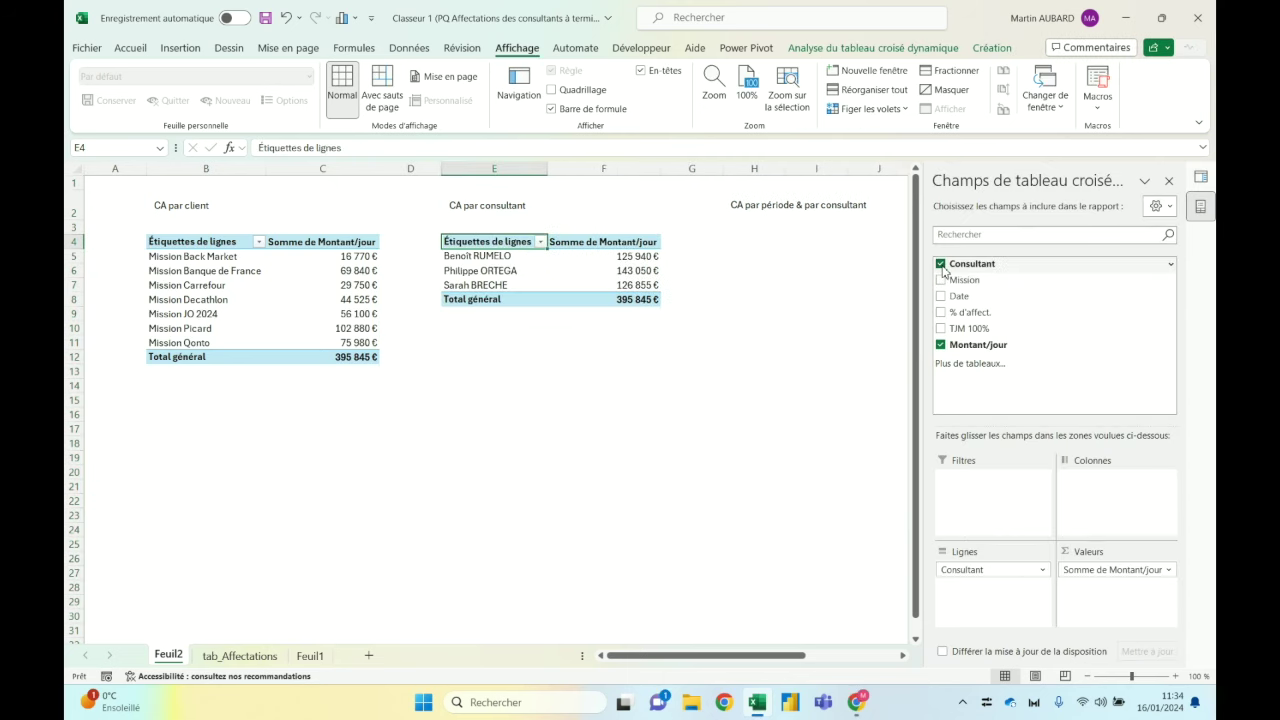
Step: Rename the pivot headers to Missions/clients, Consultants and Total CA
{"action": "left_click", "coordinate": [205, 243]}
{"action": "key", "text": "BackSpace"}
{"action": "type", "text": "Mi"}
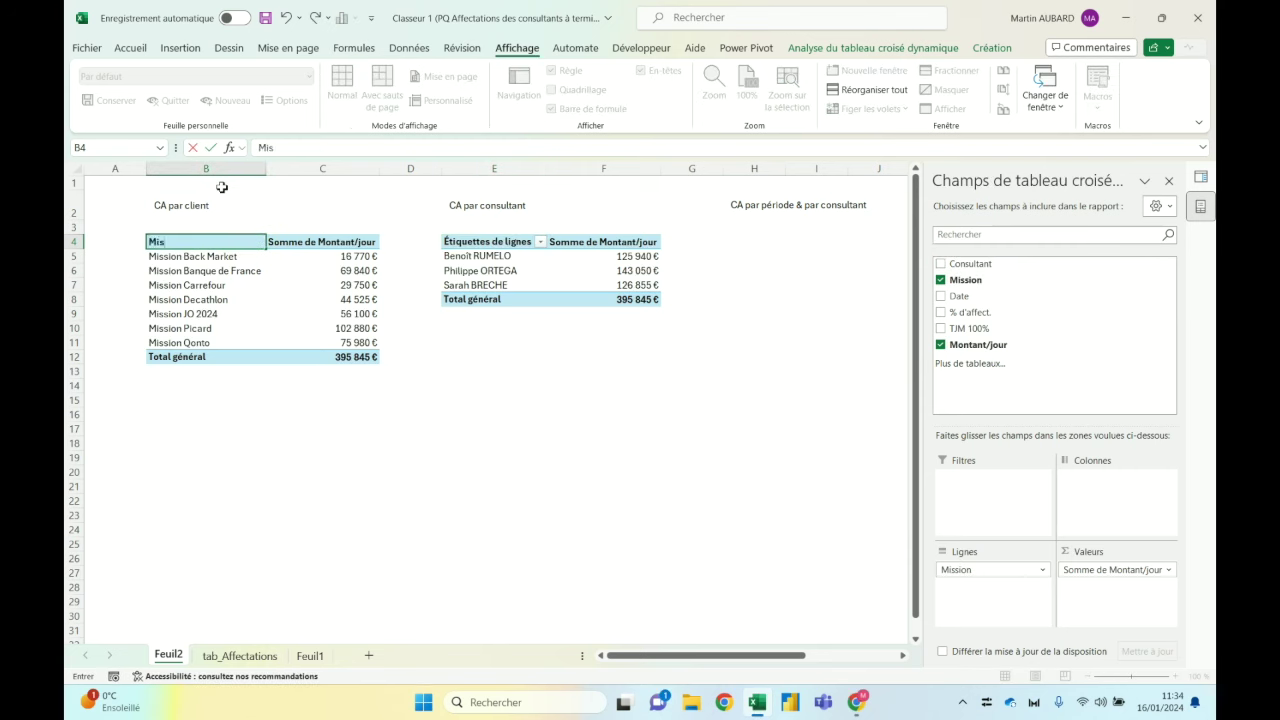
{"action": "type", "text": "sions/"}
{"action": "key", "text": "Tab"}
{"action": "key", "text": "Tab"}
{"action": "key", "text": "Tab"}
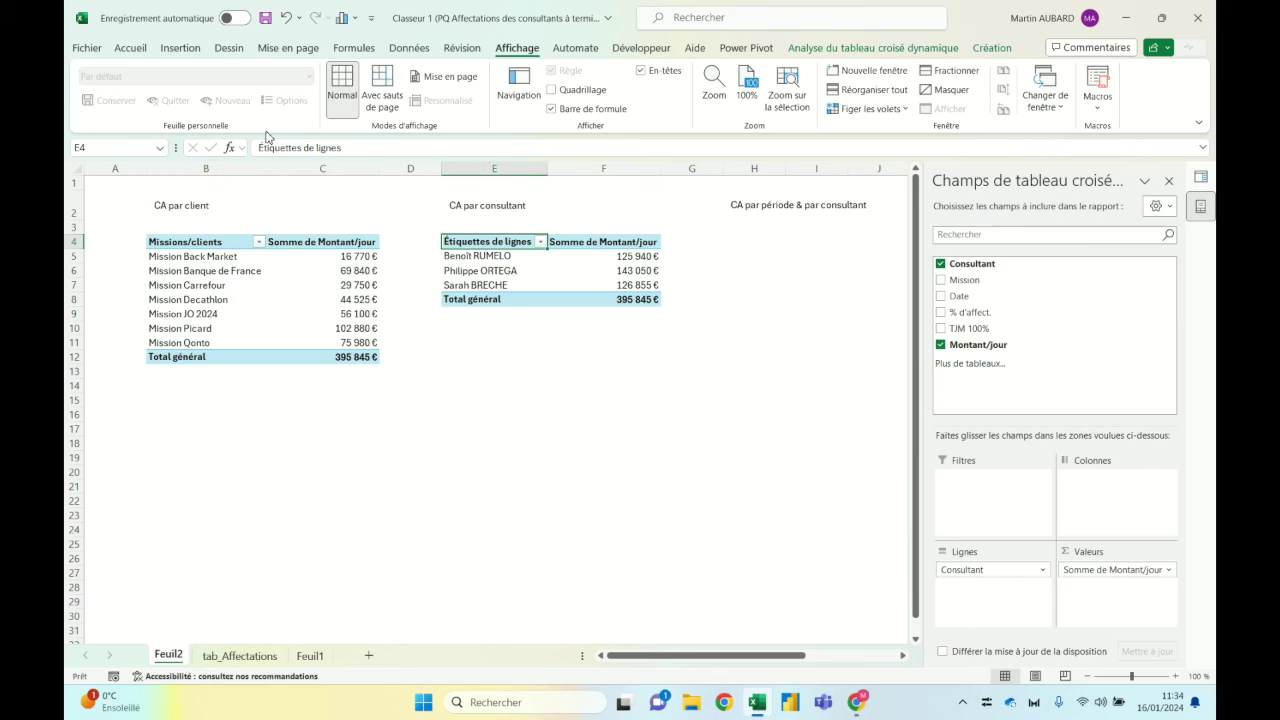
{"action": "type", "text": "Consult"}
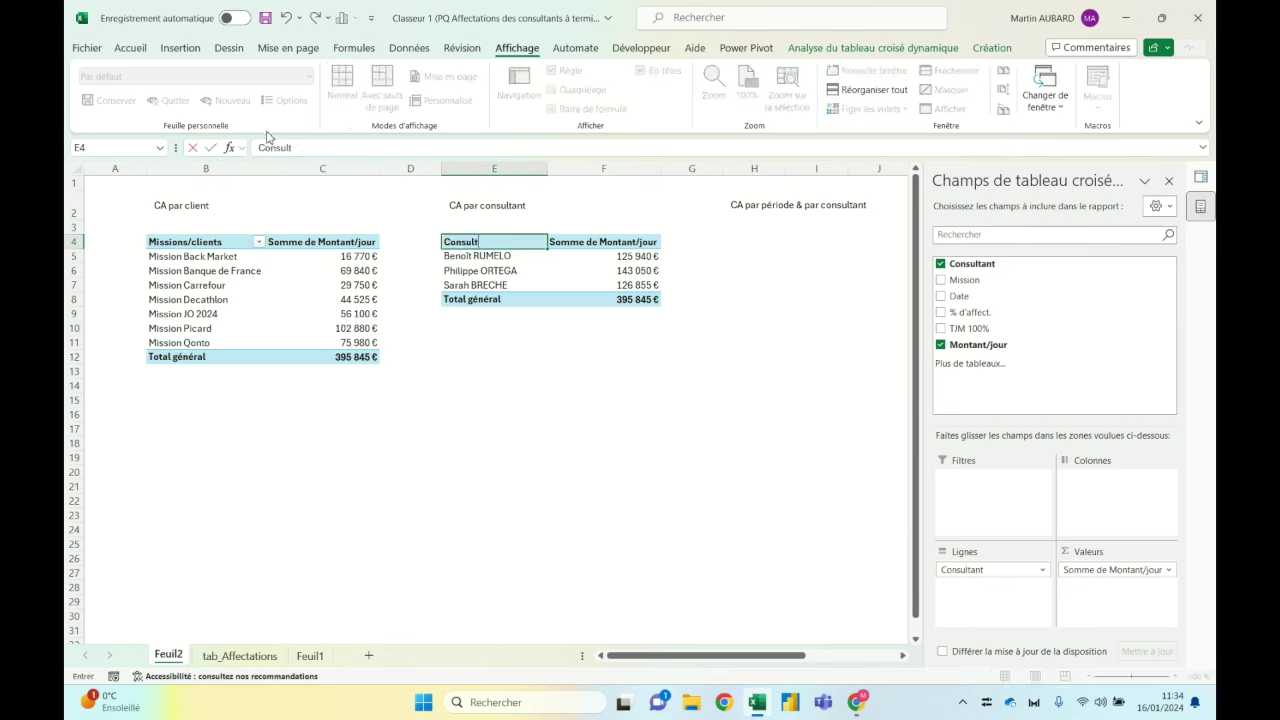
{"action": "type", "text": "ants"}
{"action": "key", "text": "Return"}
{"action": "key", "text": "Down"}
{"action": "key", "text": "Up"}
{"action": "key", "text": "Up"}
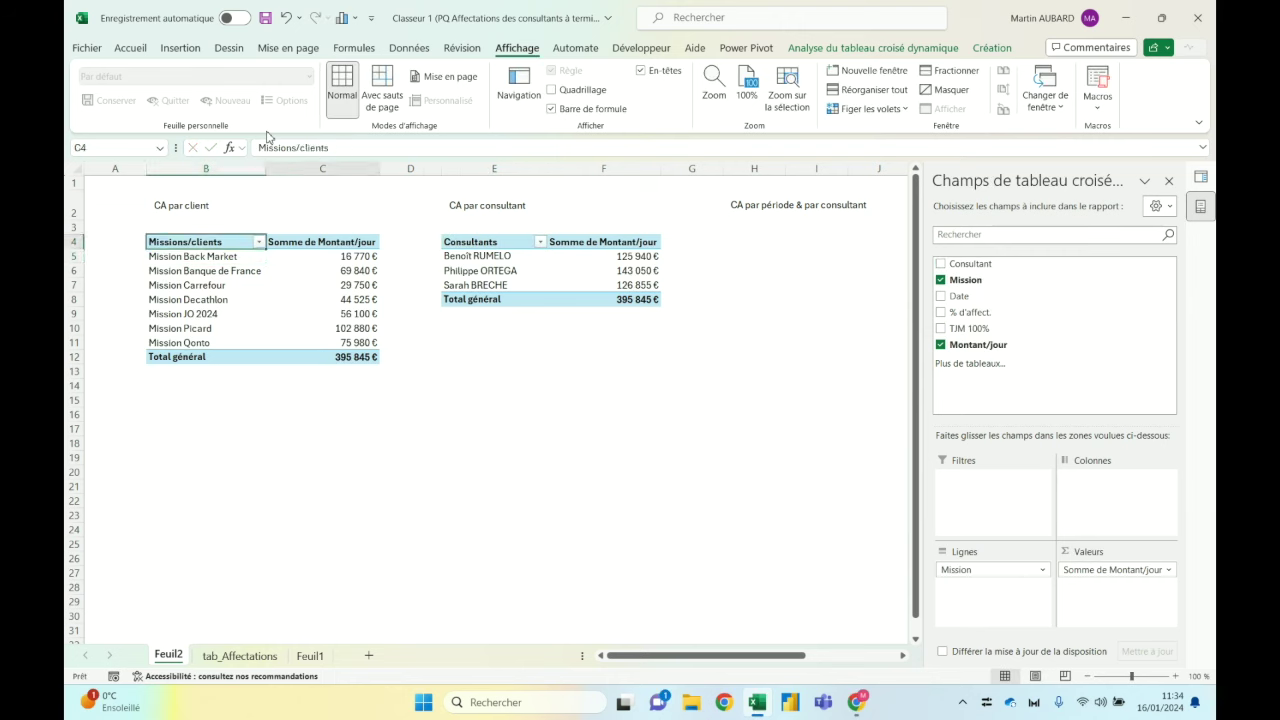
{"action": "key", "text": "Right"}
{"action": "type", "text": "Tot"}
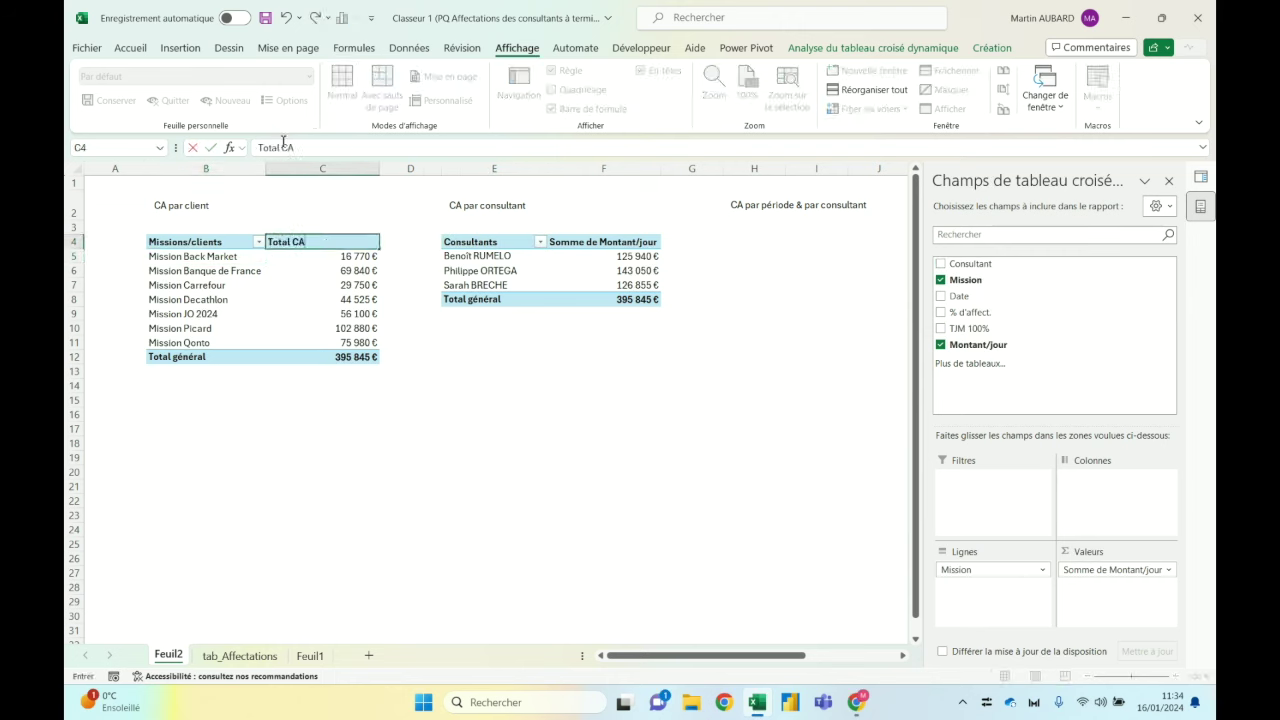
{"action": "key", "text": "Right"}
{"action": "key", "text": "Right"}
{"action": "key", "text": "Right"}
{"action": "type", "text": "Tp"}
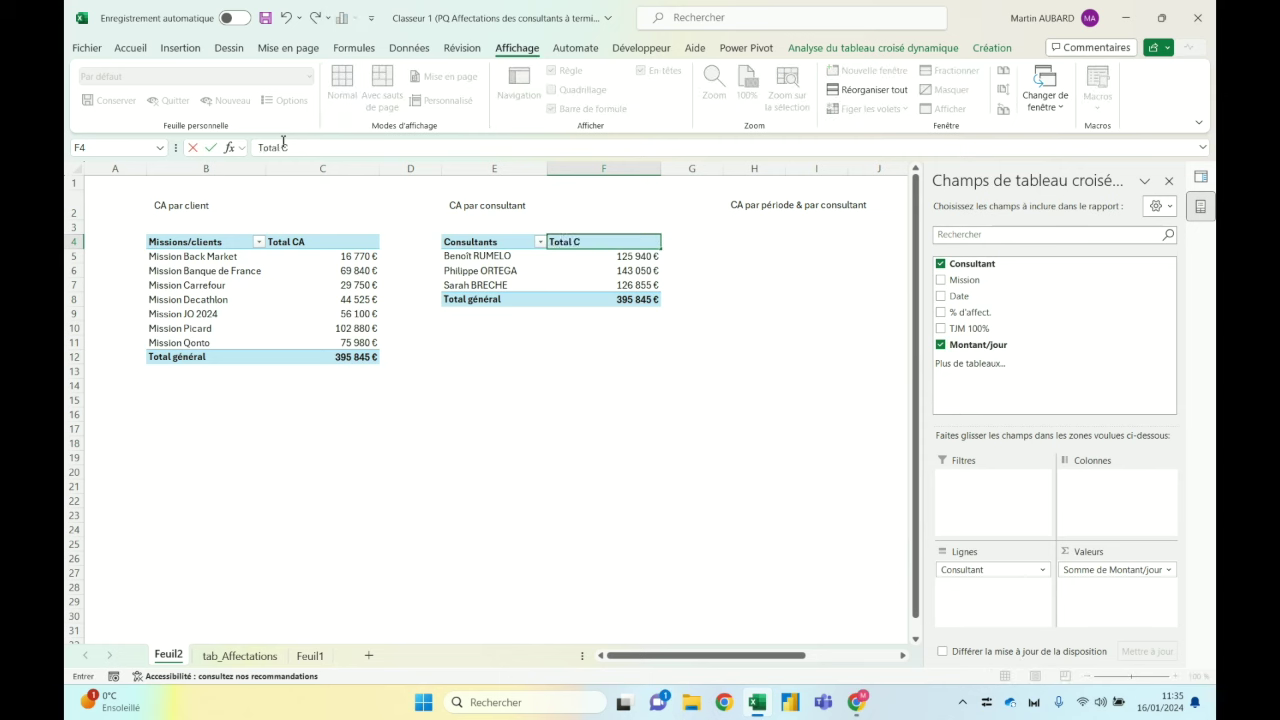
{"action": "type", "text": "A"}
{"action": "key", "text": "Left"}
Step: Copy the consultant pivot E4:F8 and paste it at H4 under CA par période & par consultant
{"action": "key", "text": "shift+Down"}
{"action": "key", "text": "shift+Down"}
{"action": "key", "text": "shift+Down"}
{"action": "key", "text": "shift+Down"}
{"action": "key", "text": "shift+Right"}
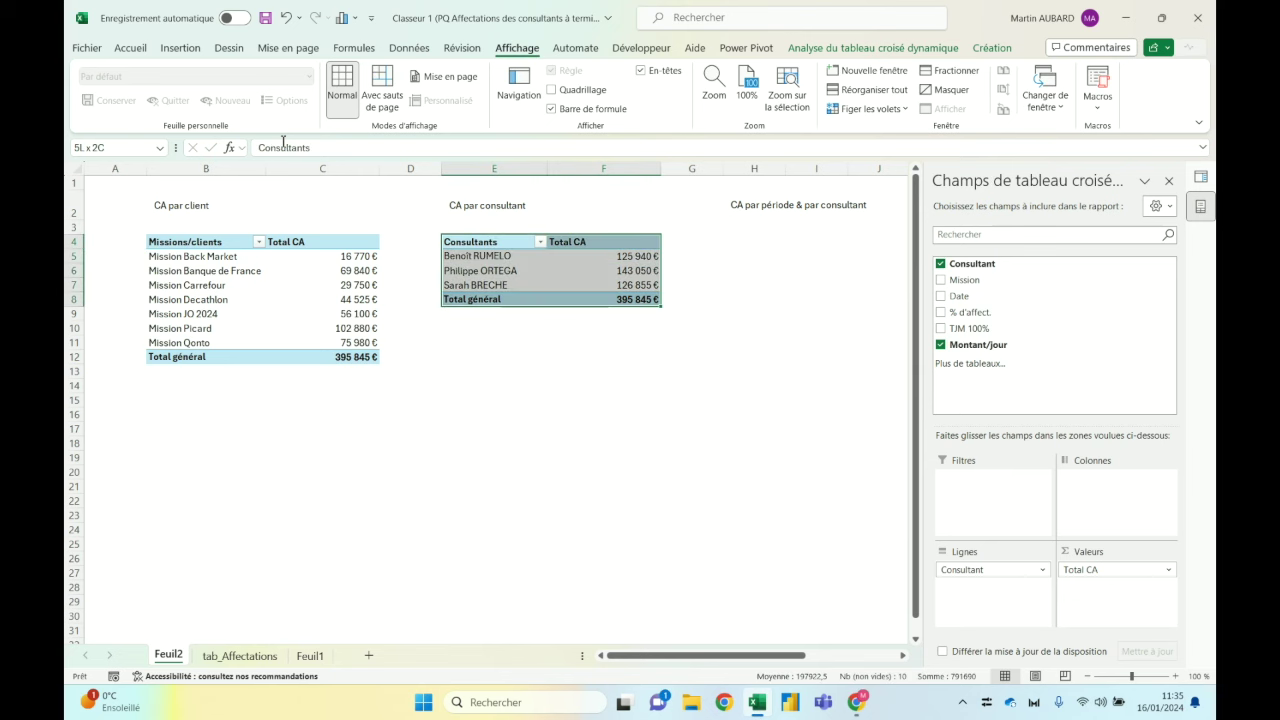
{"action": "key", "text": "ctrl+c"}
{"action": "key", "text": "Right"}
{"action": "key", "text": "Right"}
{"action": "key", "text": "Right"}
{"action": "key", "text": "ctrl+v"}
Step: Put consultants across the columns and dates down the rows of the H4 pivot copy
{"action": "key", "text": "Right"}
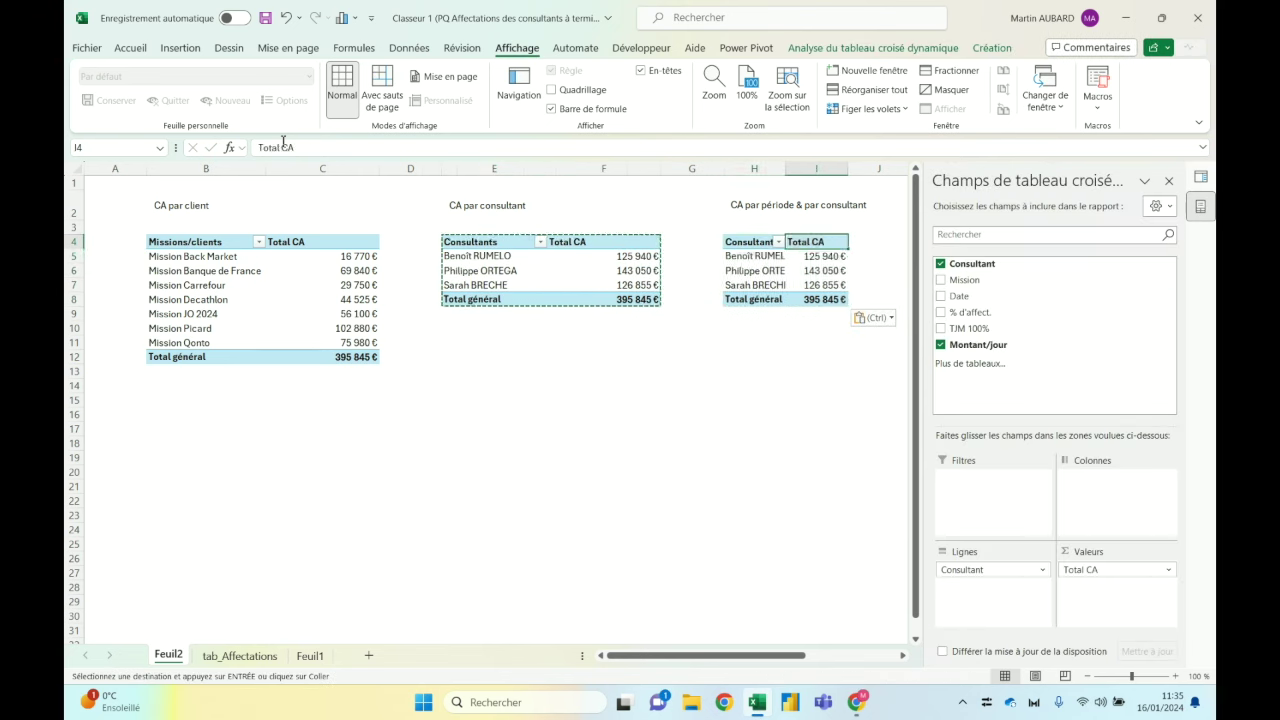
{"action": "key", "text": "Right"}
{"action": "key", "text": "Right"}
{"action": "key", "text": "Right"}
{"action": "key", "text": "Left"}
{"action": "key", "text": "Left"}
{"action": "key", "text": "Left"}
{"action": "key", "text": "Escape"}
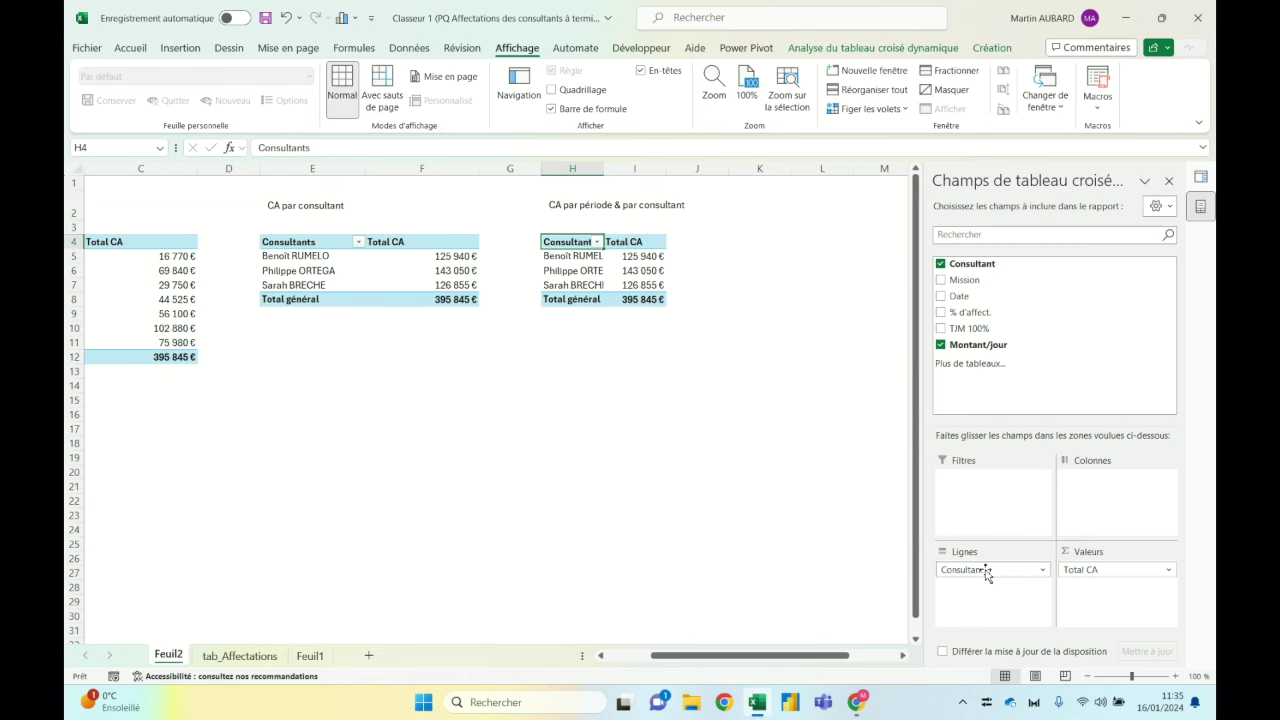
{"action": "left_click_drag", "start_coordinate": [986, 570], "coordinate": [1093, 495]}
{"action": "scroll", "coordinate": [820, 415], "scroll_direction": "right", "scroll_amount": 3}
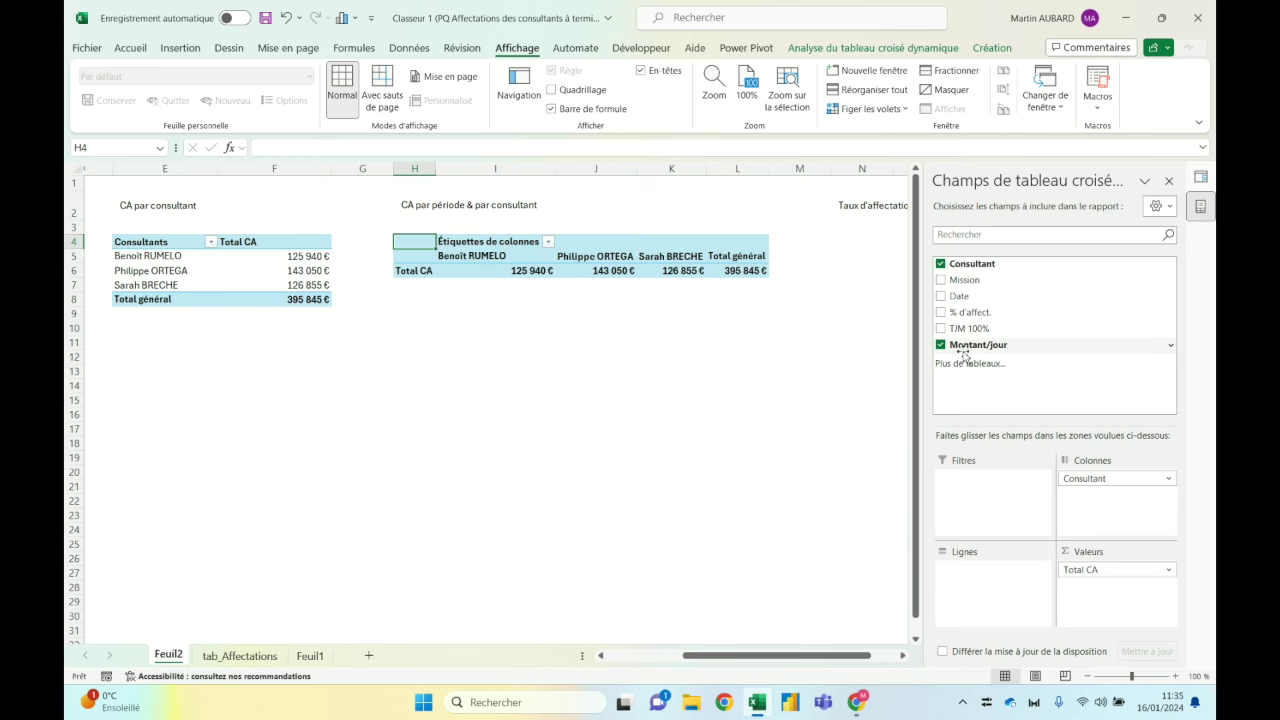
{"action": "left_click_drag", "start_coordinate": [960, 296], "coordinate": [975, 576]}
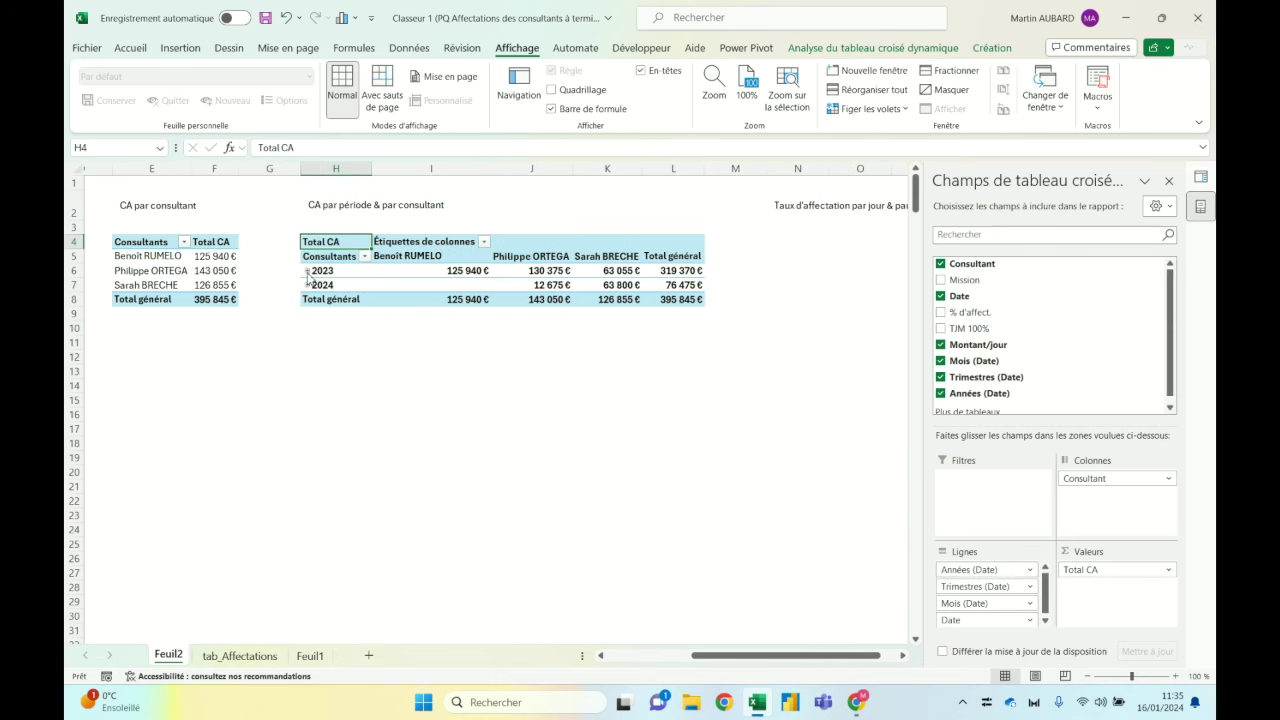
Step: Remove the quarter and date levels, leaving 2023 and 2024 expanded by month
{"action": "left_click", "coordinate": [307, 271]}
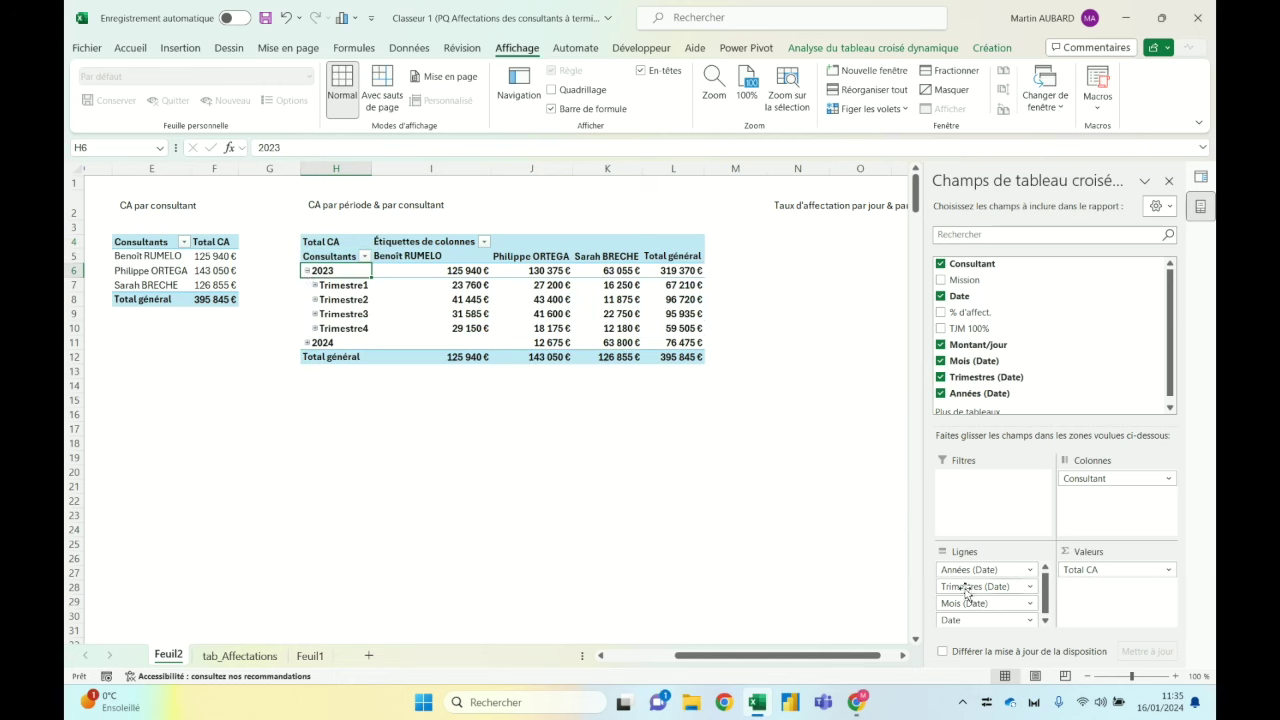
{"action": "left_click_drag", "start_coordinate": [966, 603], "coordinate": [968, 372]}
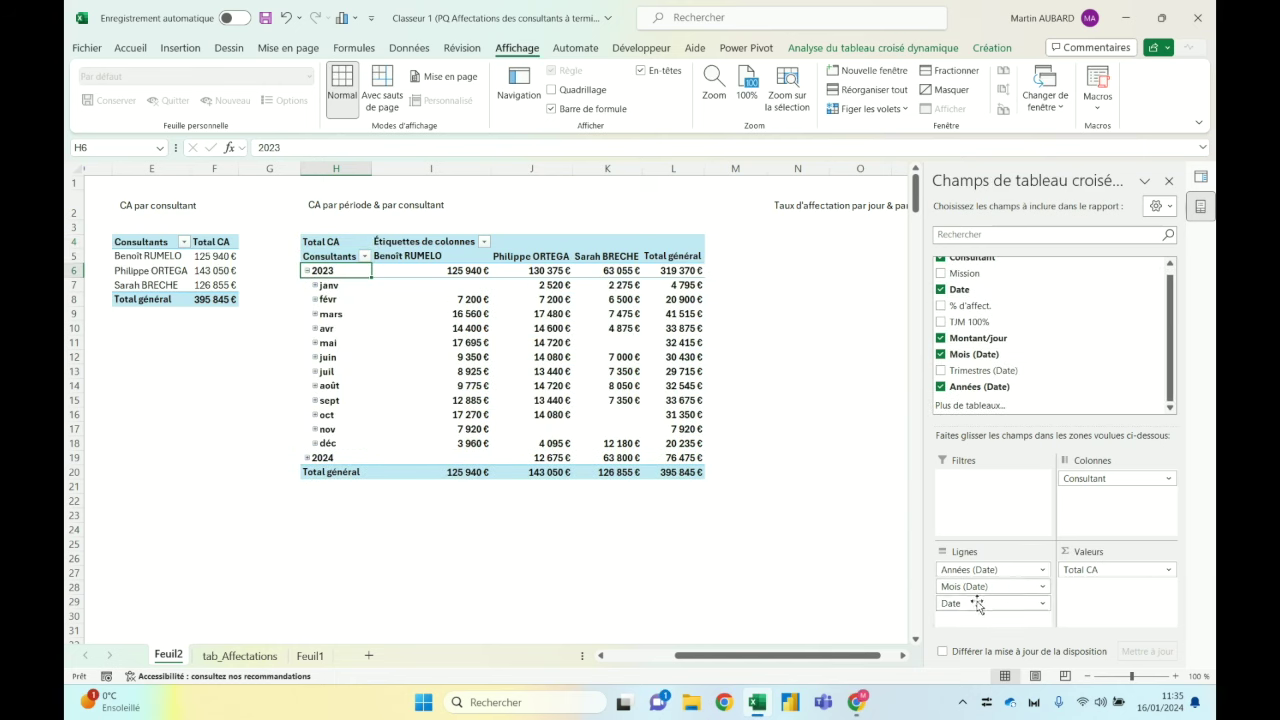
{"action": "left_click_drag", "start_coordinate": [970, 605], "coordinate": [976, 337]}
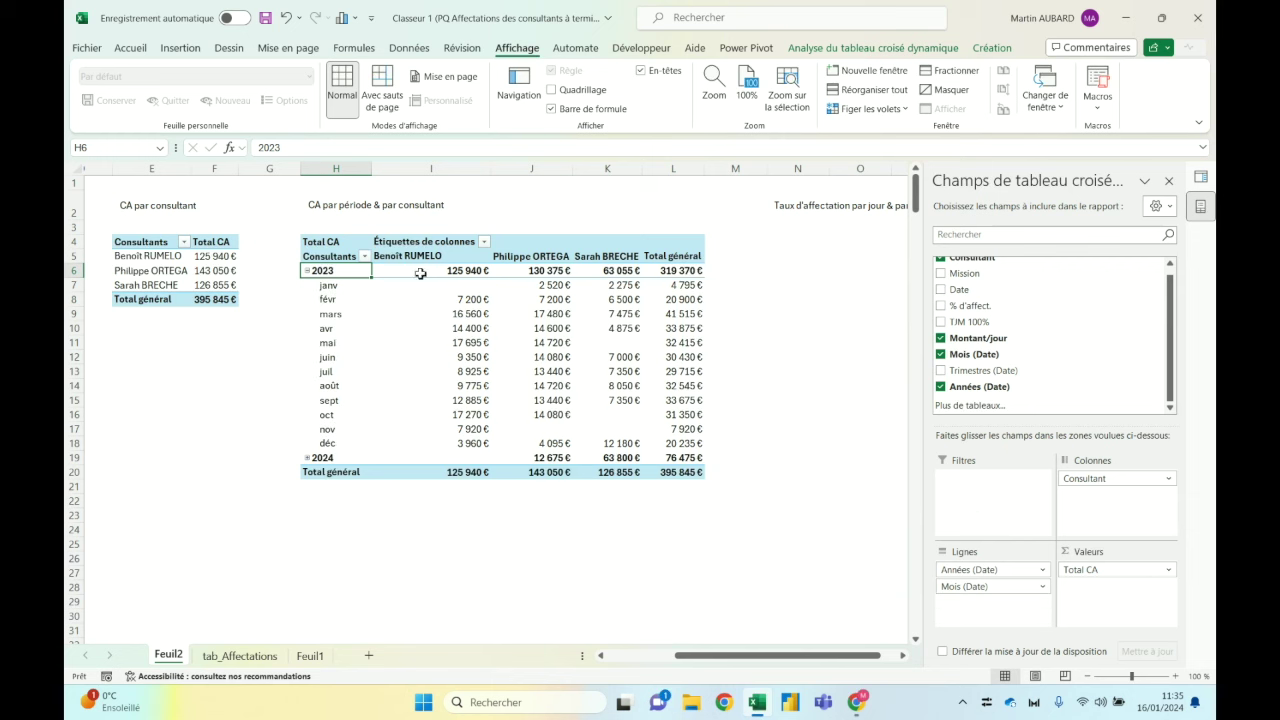
{"action": "left_click", "coordinate": [307, 458]}
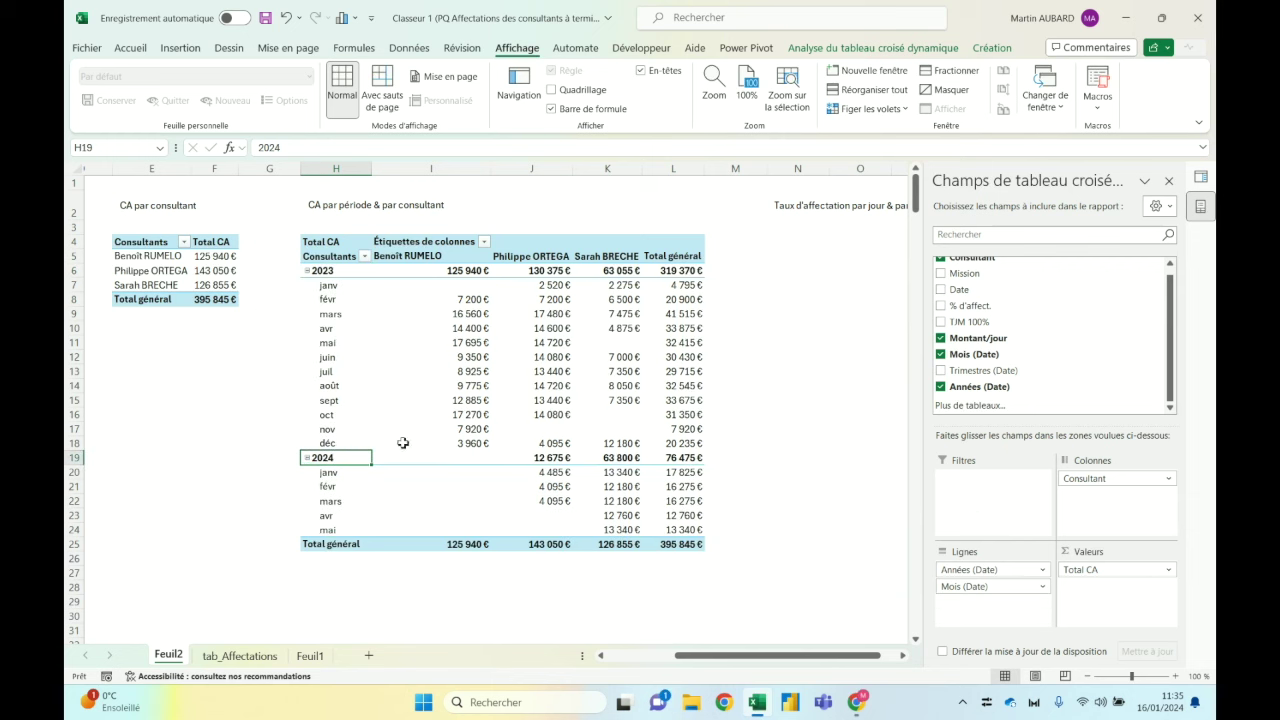
{"action": "left_click", "coordinate": [445, 258]}
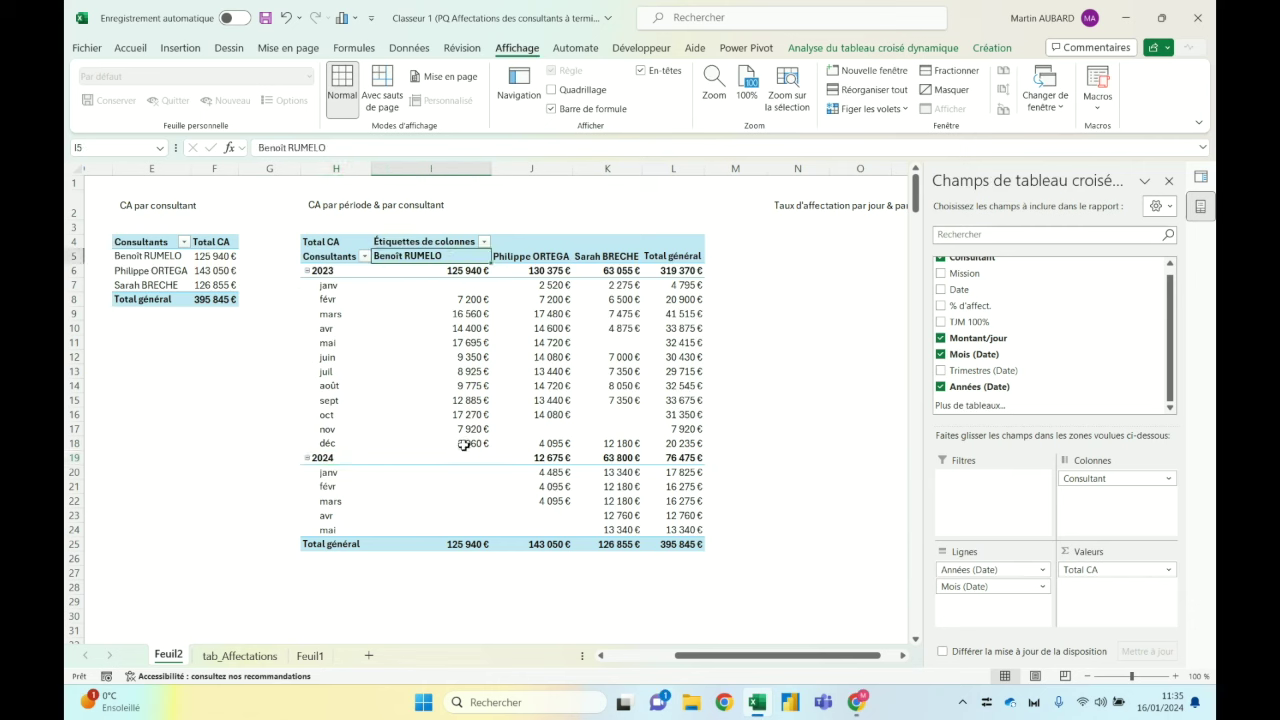
Step: Inspect the first two consultants' monthly revenue, including the empty 2024 months and January 2023
{"action": "left_click", "coordinate": [457, 286]}
{"action": "mouse_move", "coordinate": [457, 286]}
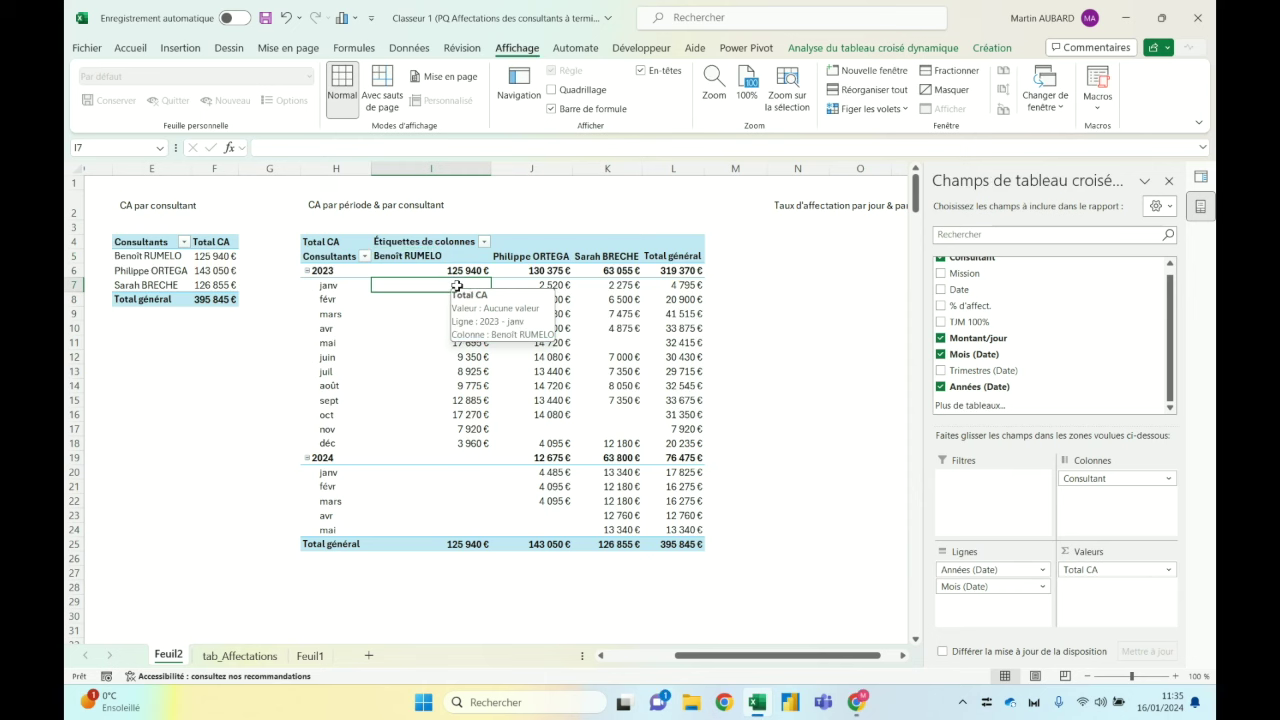
{"action": "left_click_drag", "start_coordinate": [450, 472], "coordinate": [466, 527]}
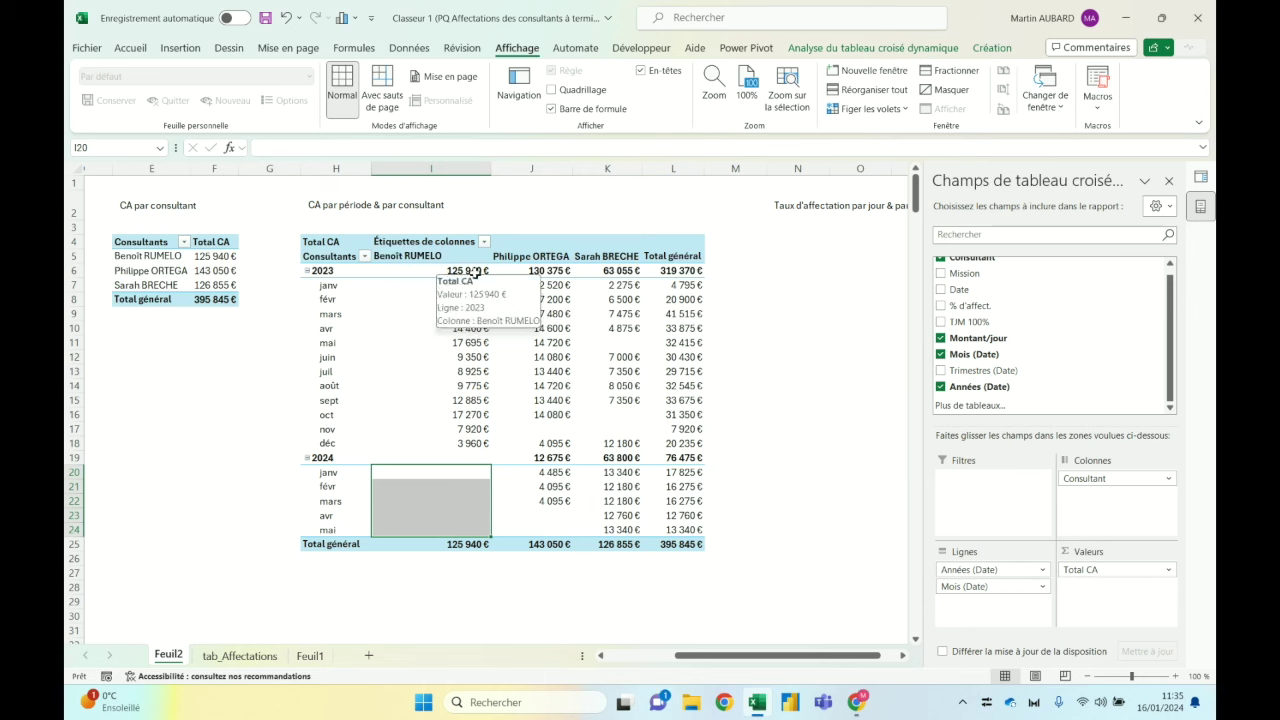
{"action": "left_click", "coordinate": [563, 270]}
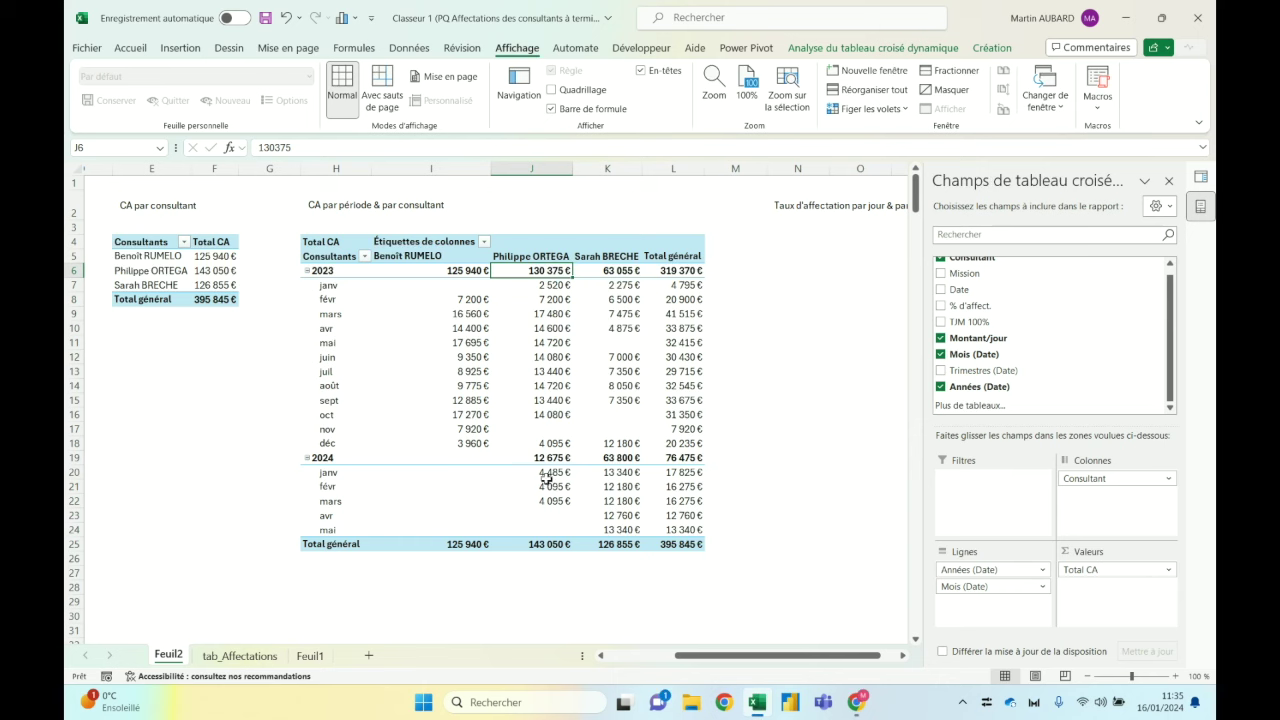
{"action": "left_click", "coordinate": [563, 285]}
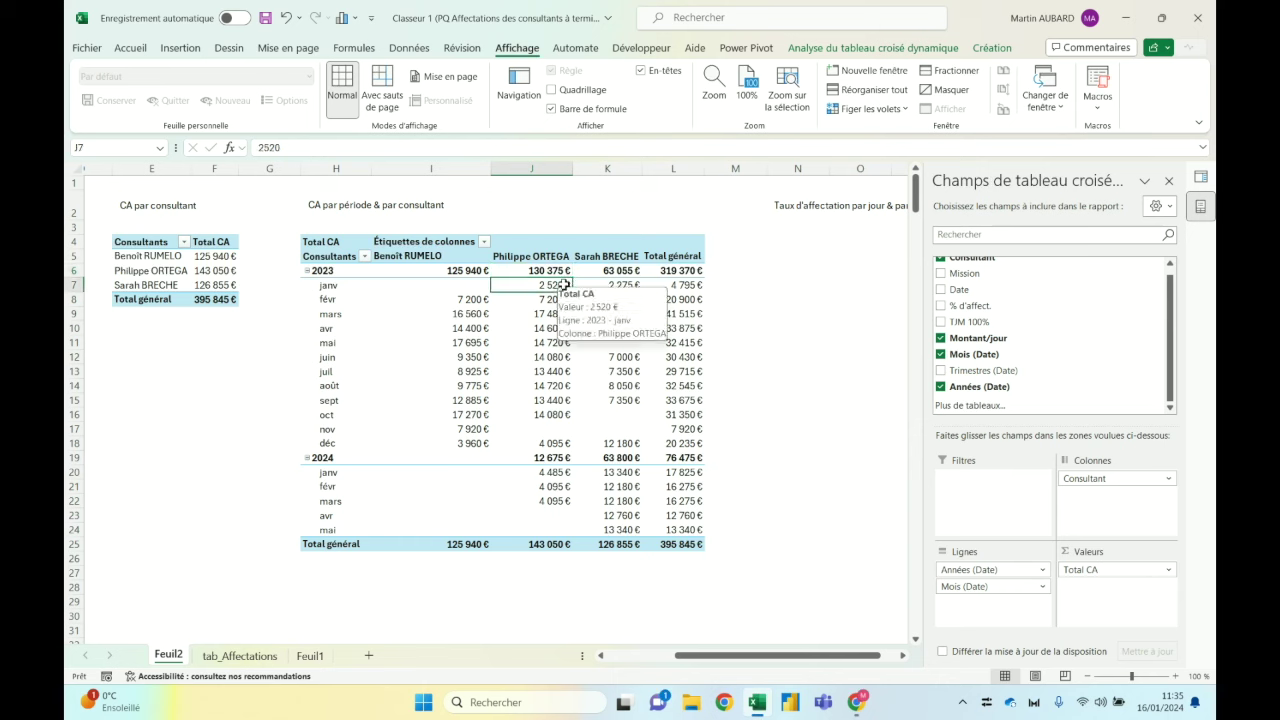
Step: Check the third consultant's empty 2023 months, then select the period pivot table
{"action": "mouse_move", "coordinate": [547, 506]}
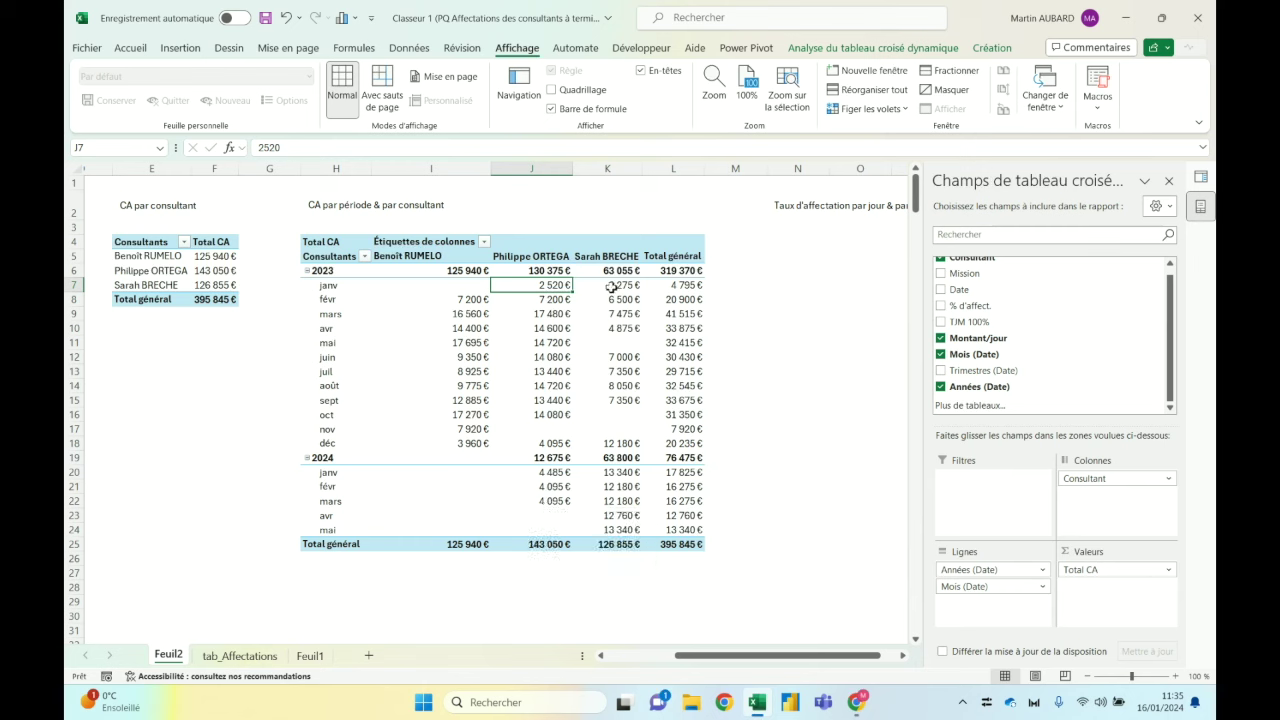
{"action": "mouse_move", "coordinate": [618, 274]}
{"action": "left_click_drag", "start_coordinate": [632, 414], "coordinate": [634, 427]}
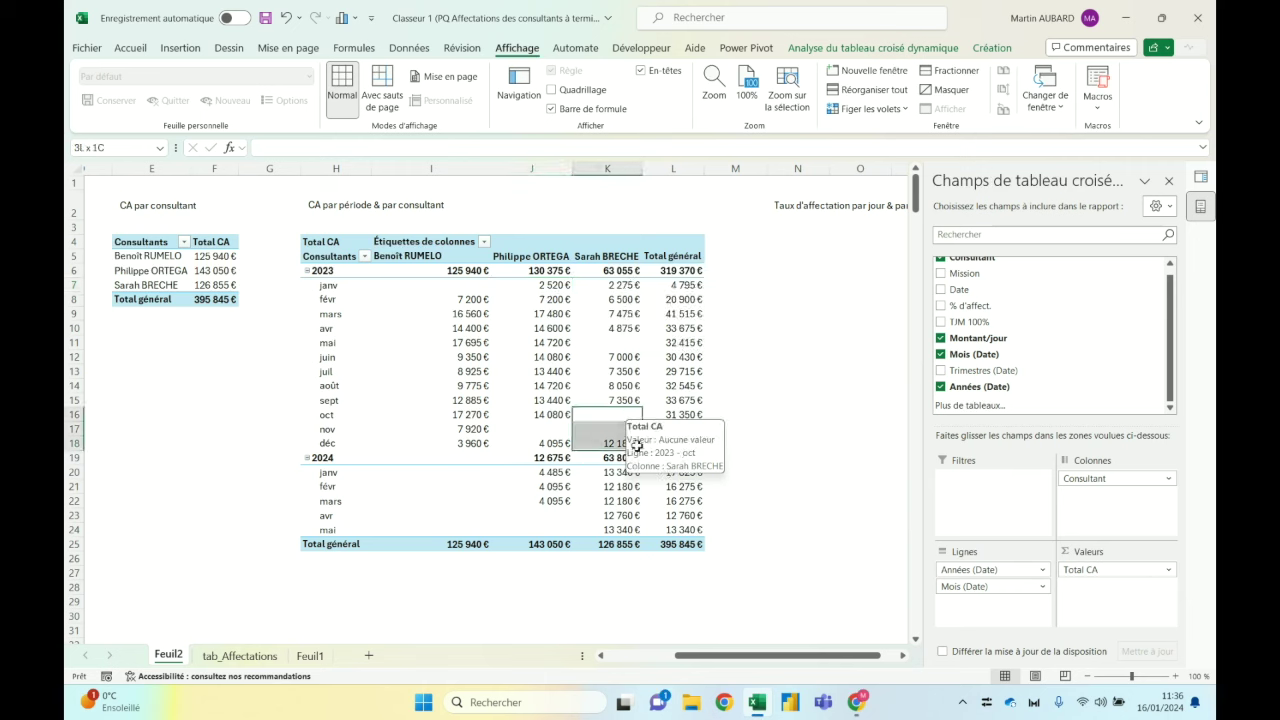
{"action": "left_click", "coordinate": [621, 342]}
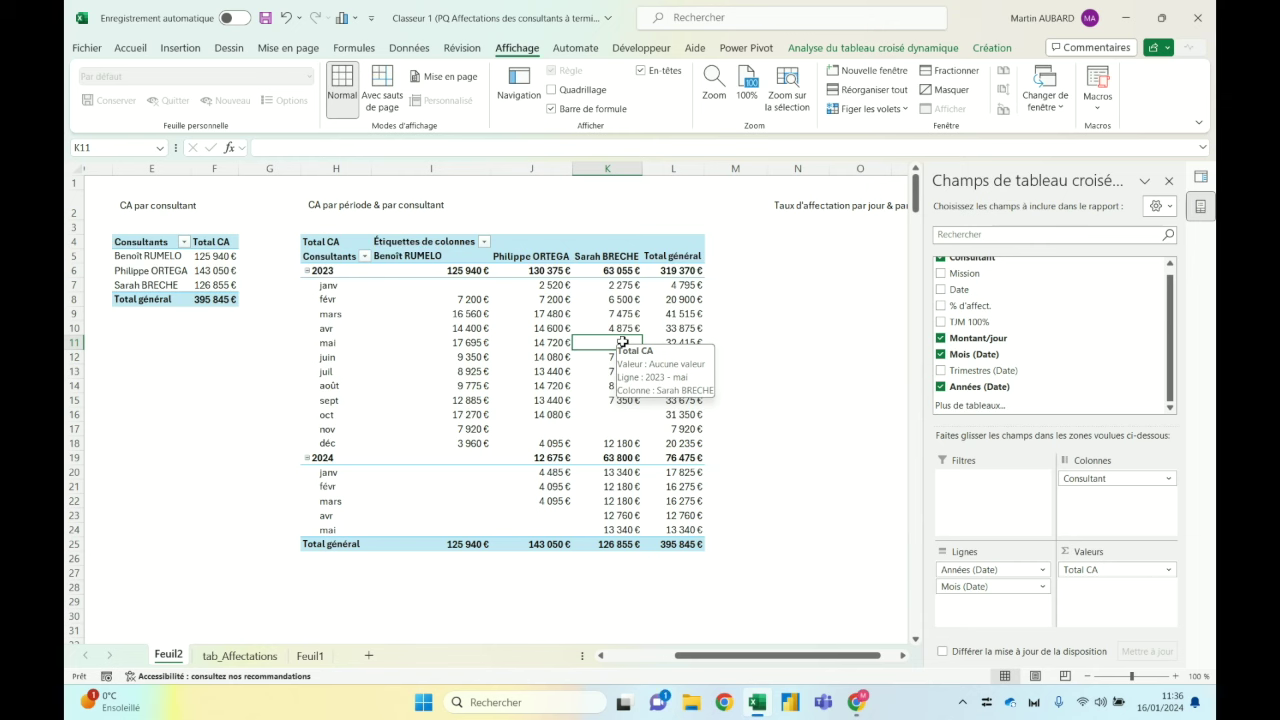
{"action": "scroll", "coordinate": [714, 329], "scroll_direction": "right", "scroll_amount": 3}
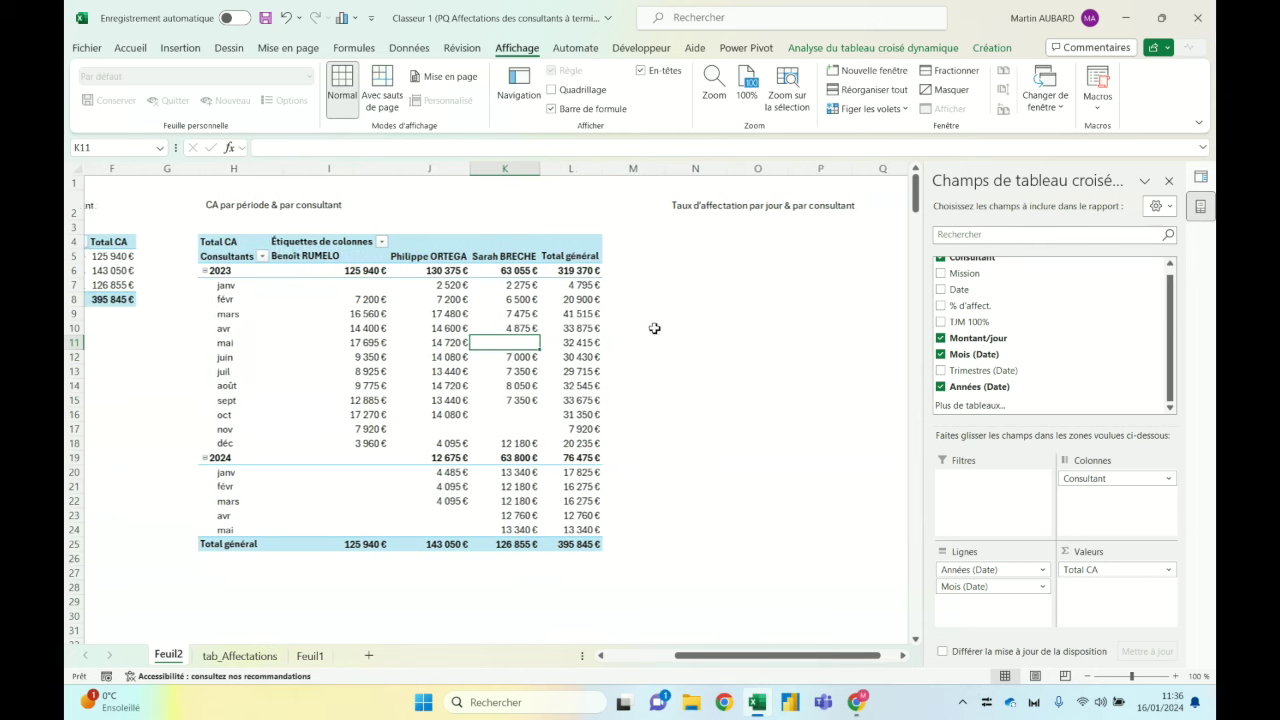
{"action": "left_click", "coordinate": [211, 243]}
Step: Copy the whole period pivot and paste it at N4
{"action": "key", "text": "ctrl+a"}
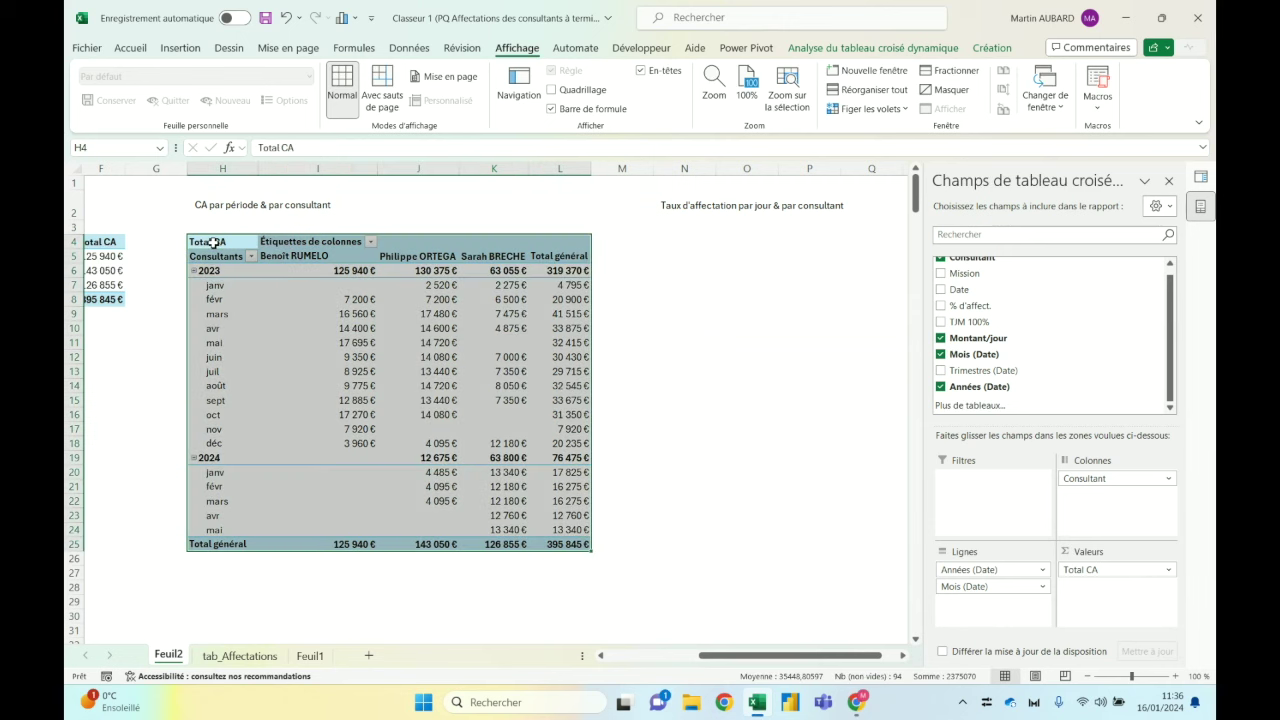
{"action": "key", "text": "ctrl+c"}
{"action": "left_click", "coordinate": [649, 243]}
{"action": "key", "text": "ctrl+v"}
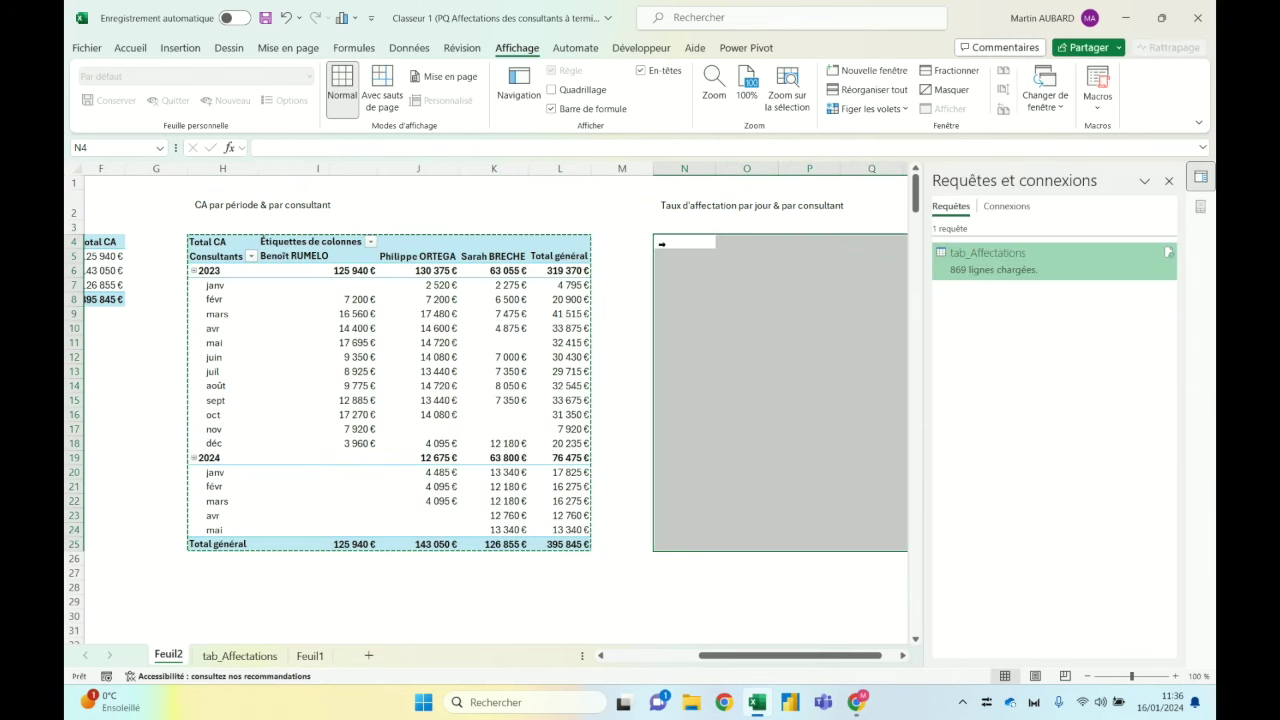
{"action": "scroll", "coordinate": [851, 329], "scroll_direction": "right", "scroll_amount": 2}
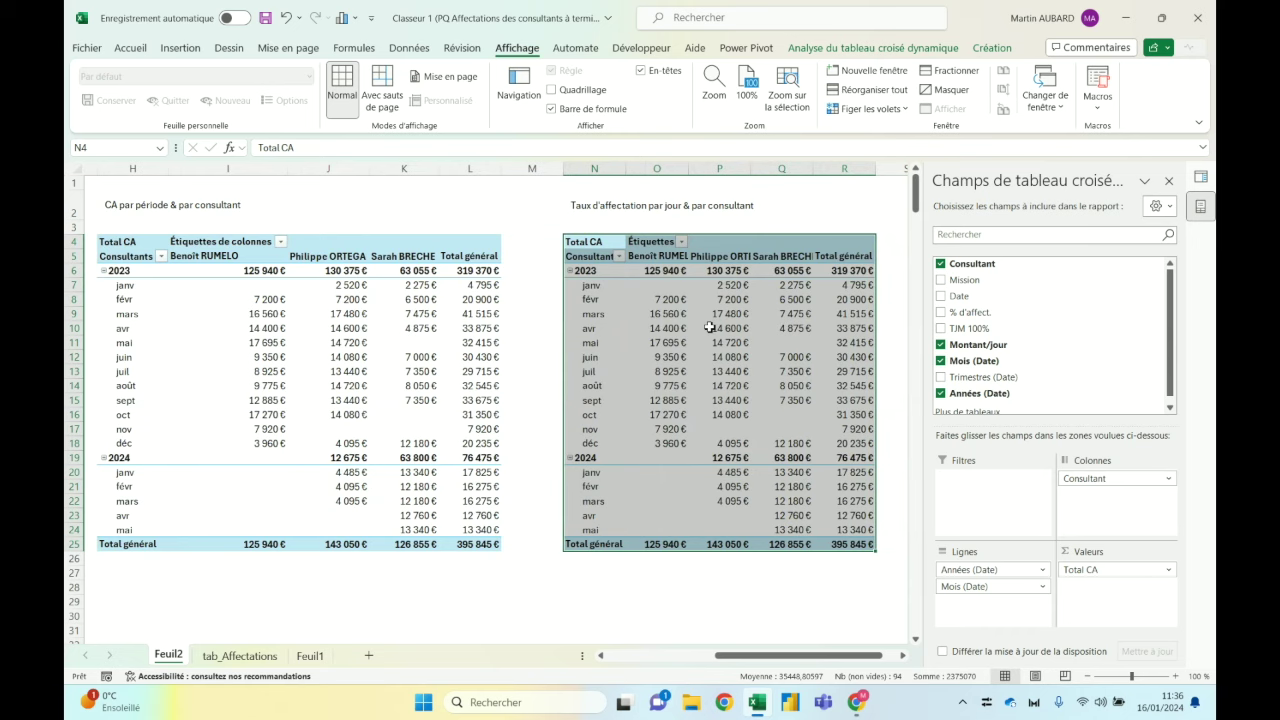
{"action": "scroll", "coordinate": [851, 329], "scroll_direction": "right", "scroll_amount": 3}
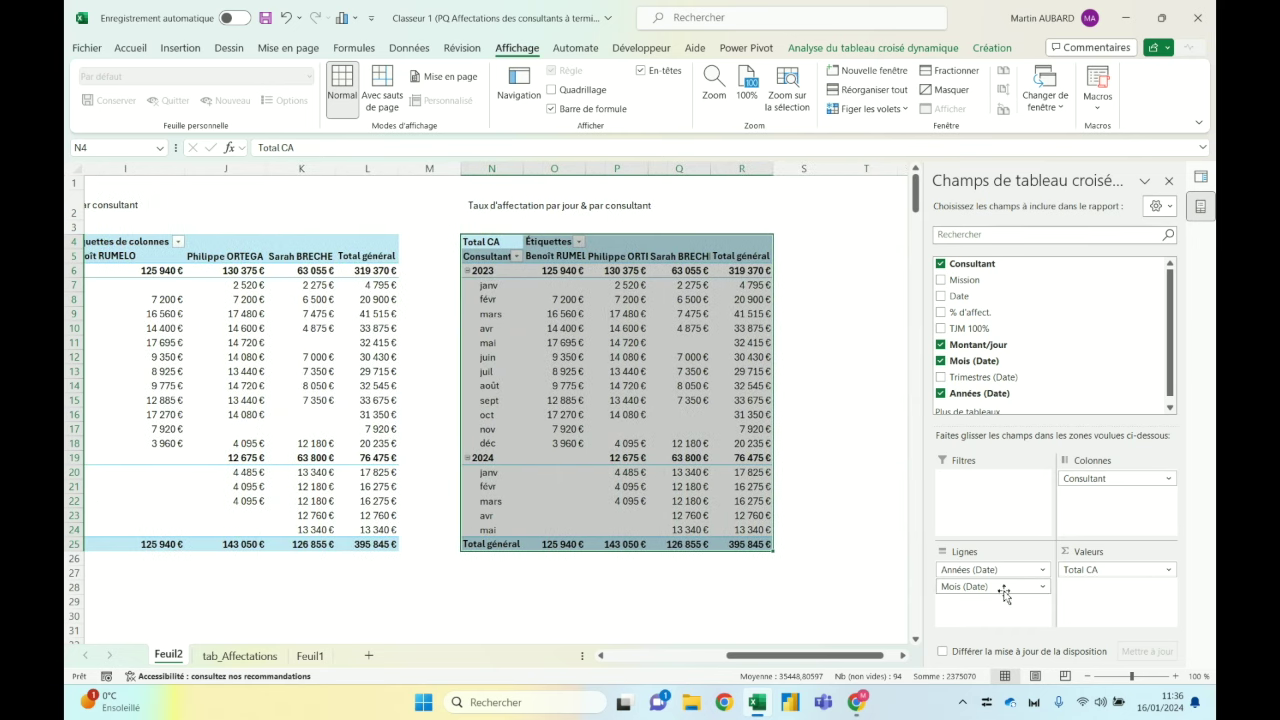
Step: Replace the copy's year, quarter and month rows with individual dates, moving consultants into rows
{"action": "mouse_move", "coordinate": [1003, 589]}
{"action": "left_mouse_down"}
{"action": "mouse_move", "coordinate": [988, 388]}
{"action": "mouse_move", "coordinate": [987, 578]}
{"action": "left_mouse_up"}
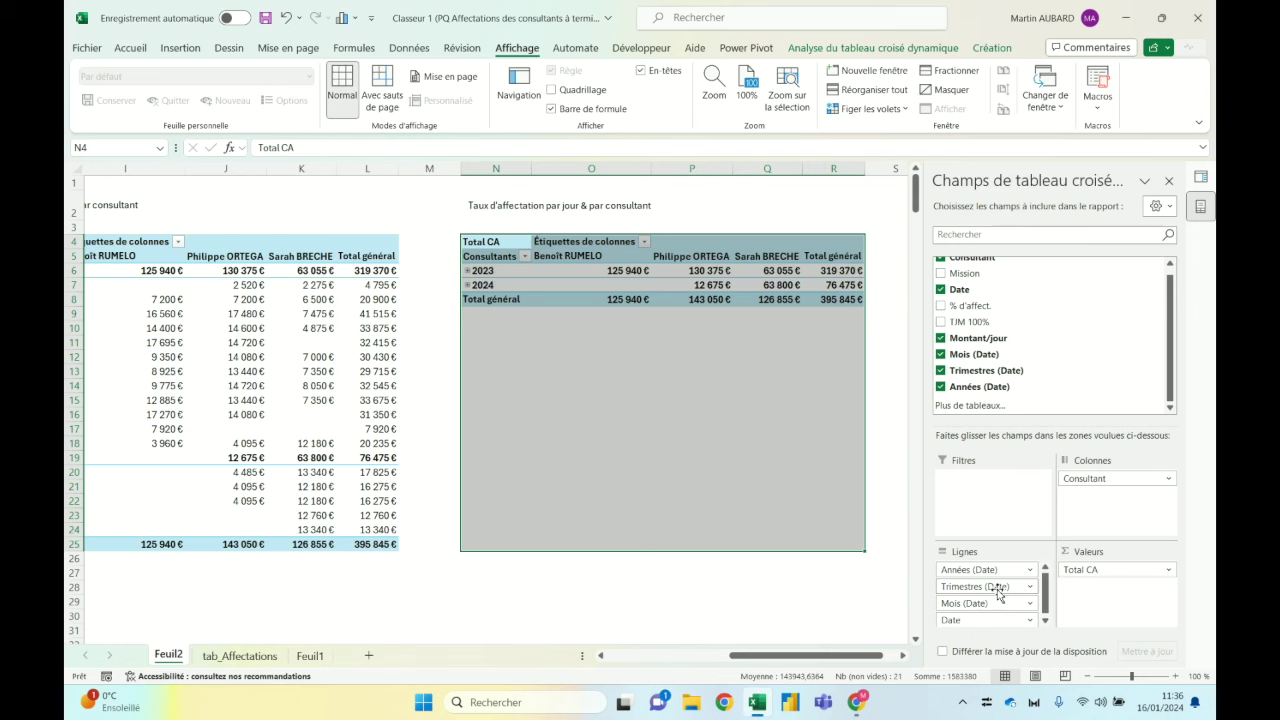
{"action": "left_click_drag", "start_coordinate": [997, 590], "coordinate": [1005, 340]}
{"action": "left_click_drag", "start_coordinate": [958, 575], "coordinate": [966, 292]}
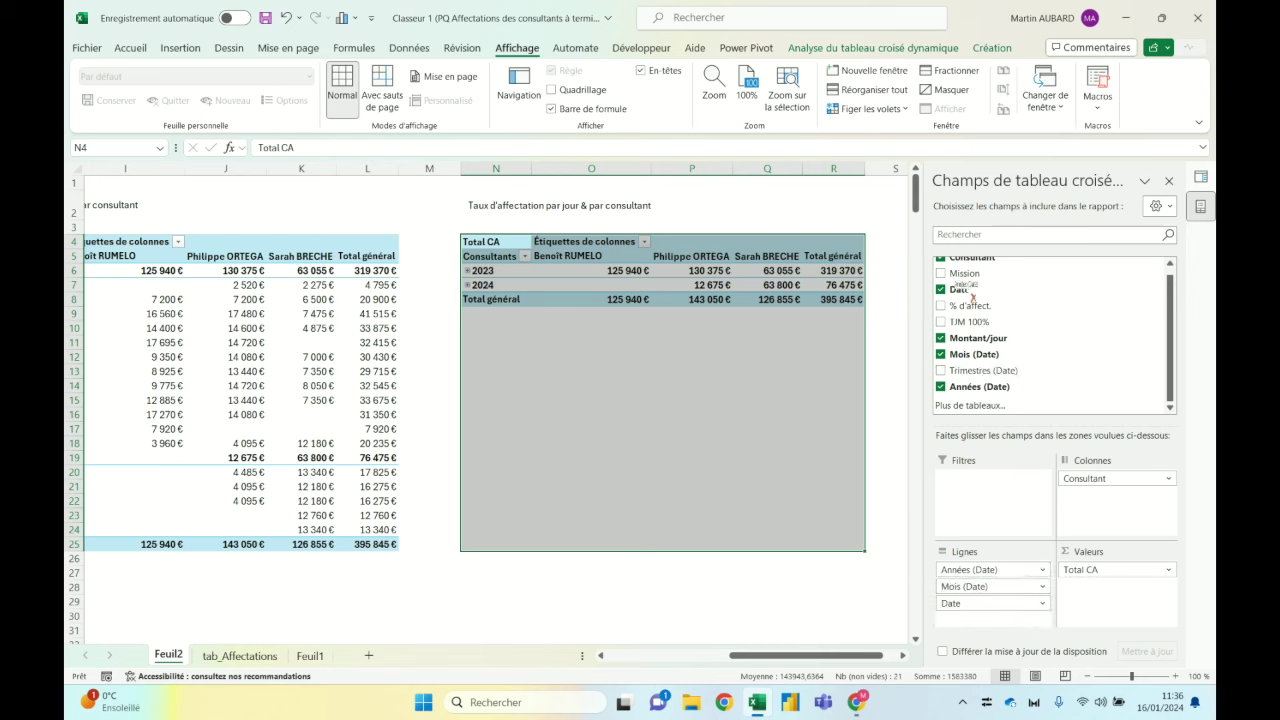
{"action": "left_click", "coordinate": [985, 354]}
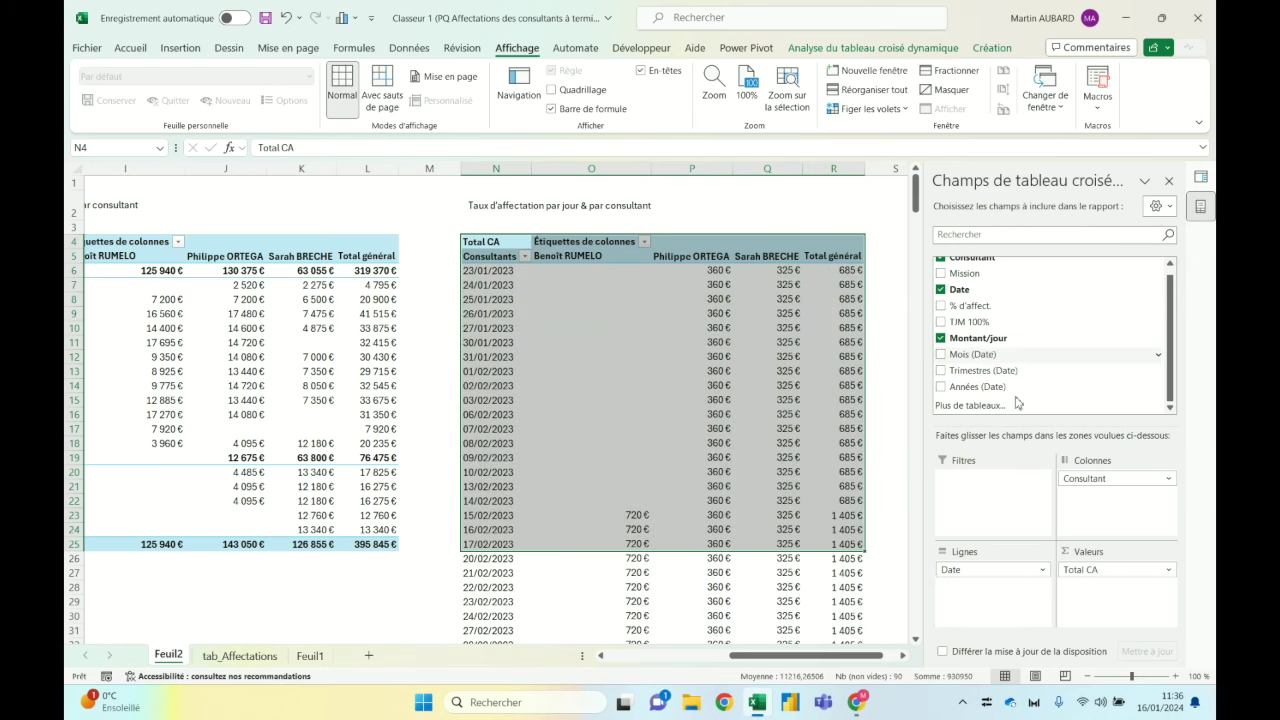
{"action": "left_click_drag", "start_coordinate": [1100, 478], "coordinate": [990, 570]}
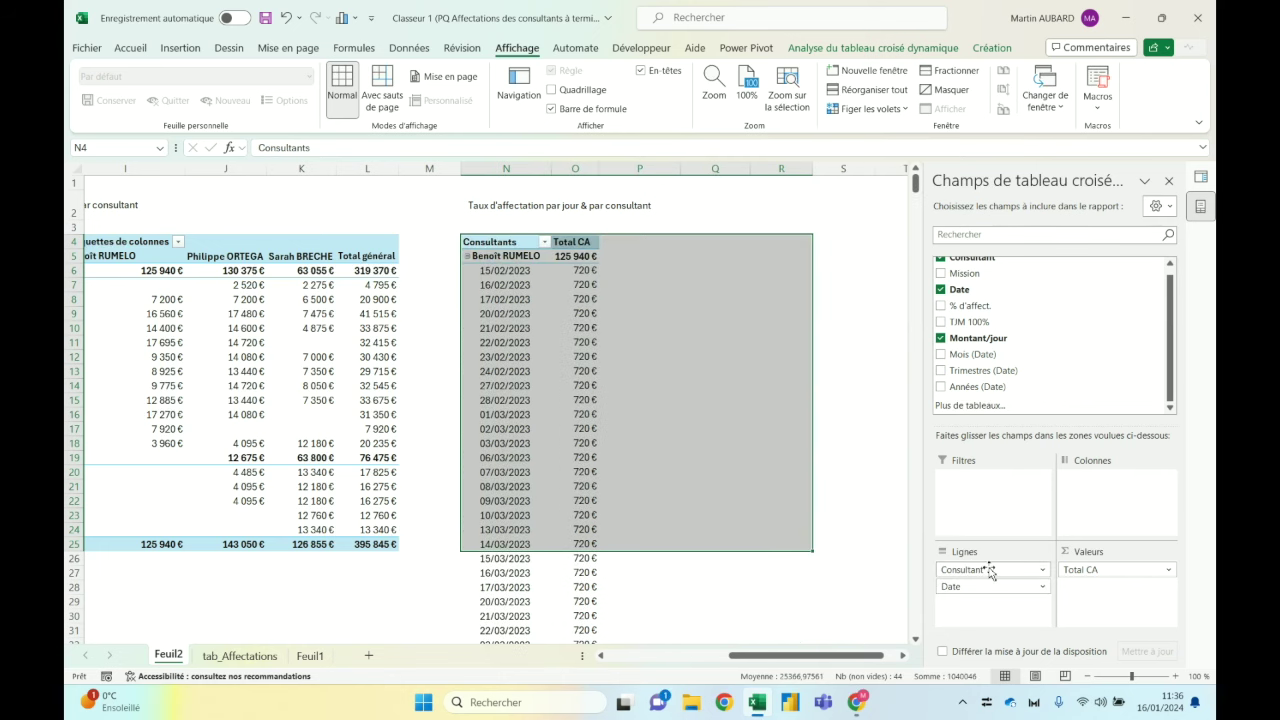
Step: Replace Total CA in the values with summed % d'affect. and a count of Mission
{"action": "left_click_drag", "start_coordinate": [1096, 569], "coordinate": [1061, 331]}
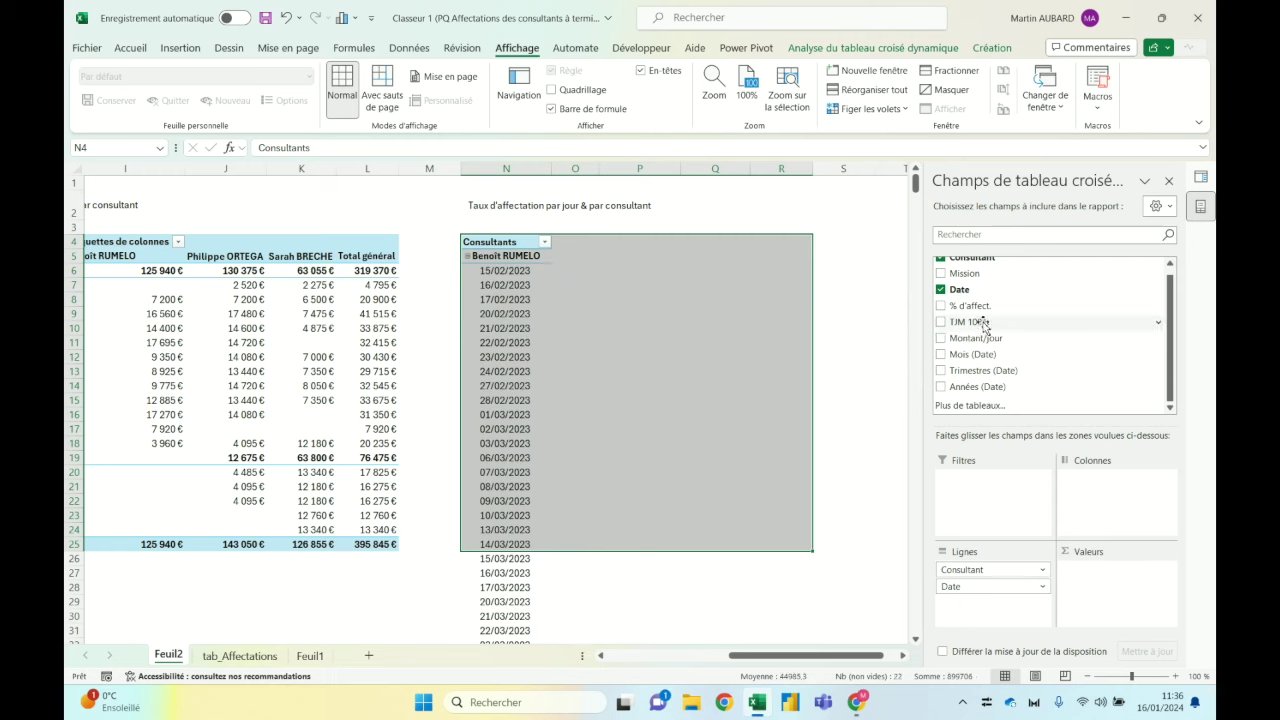
{"action": "left_click_drag", "start_coordinate": [968, 305], "coordinate": [1098, 589]}
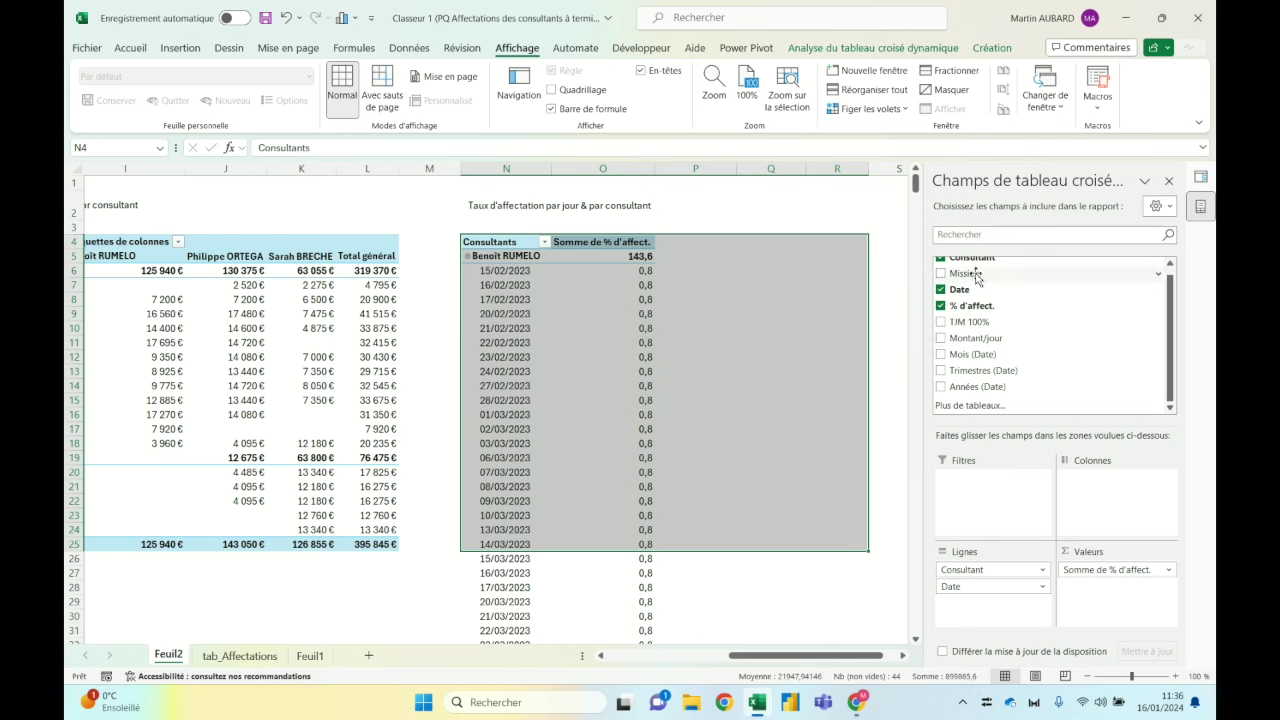
{"action": "left_click_drag", "start_coordinate": [968, 273], "coordinate": [1118, 575]}
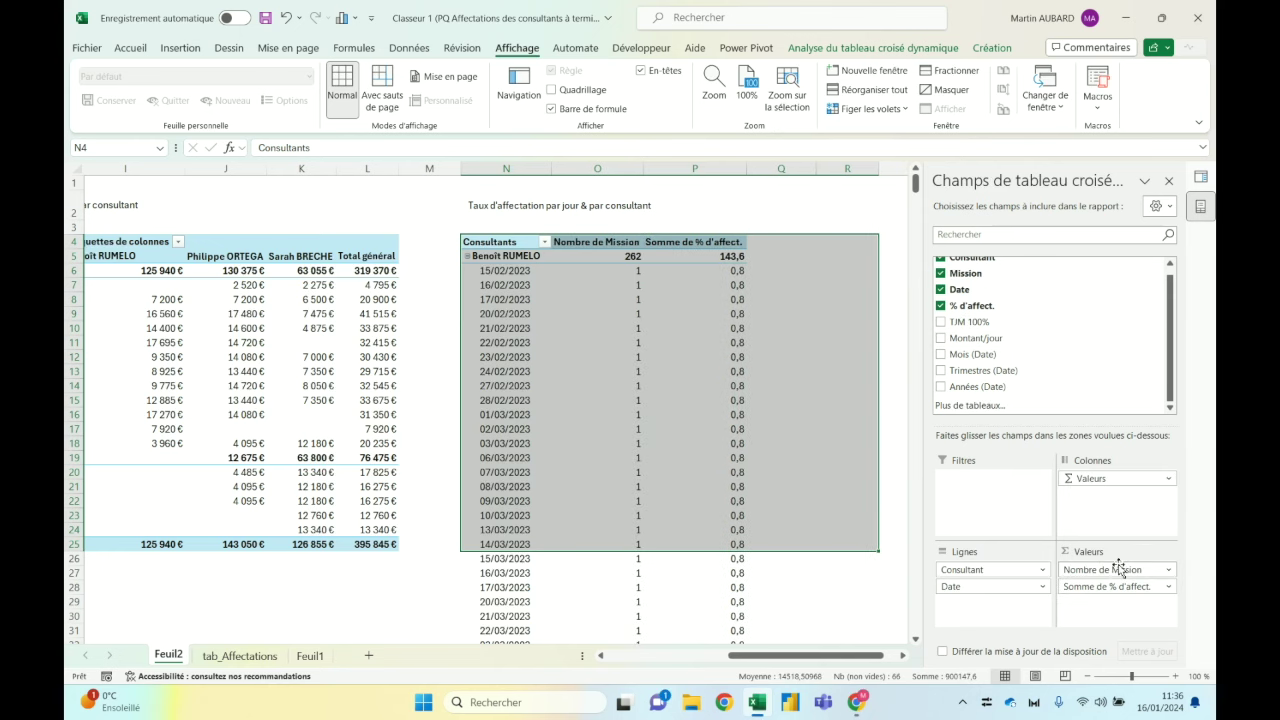
Step: Rename the value headers to Nb missions and Total % affectations
{"action": "left_click", "coordinate": [607, 242]}
{"action": "type", "text": "Nb mis"}
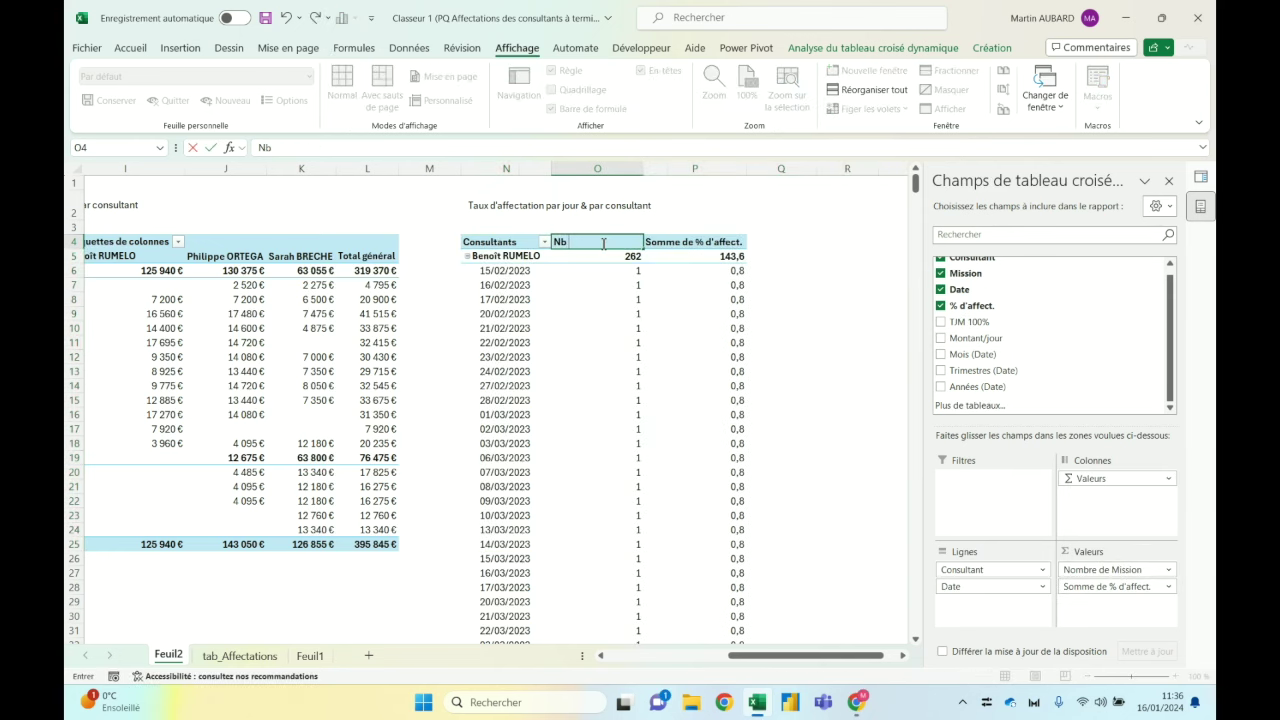
{"action": "type", "text": "sions"}
{"action": "key", "text": "Tab"}
{"action": "type", "text": "TOt"}
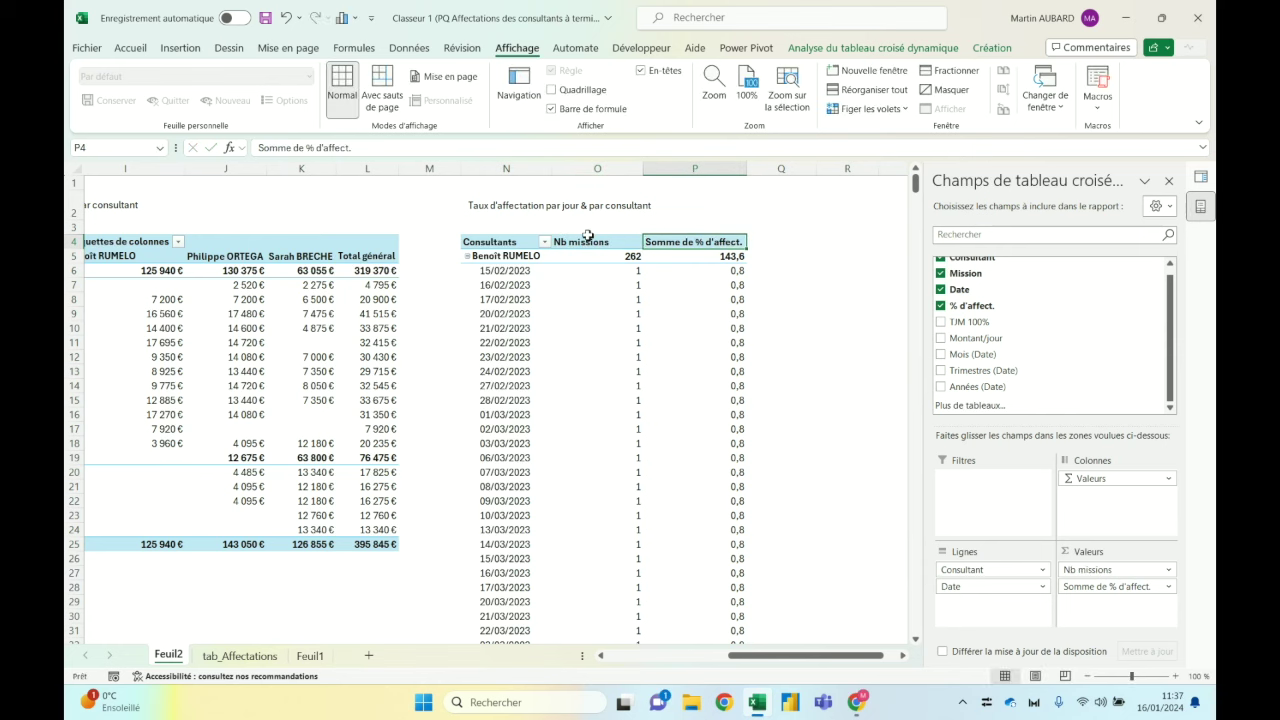
{"action": "key", "text": "BackSpace"}
{"action": "key", "text": "BackSpace"}
{"action": "type", "text": "otal %"}
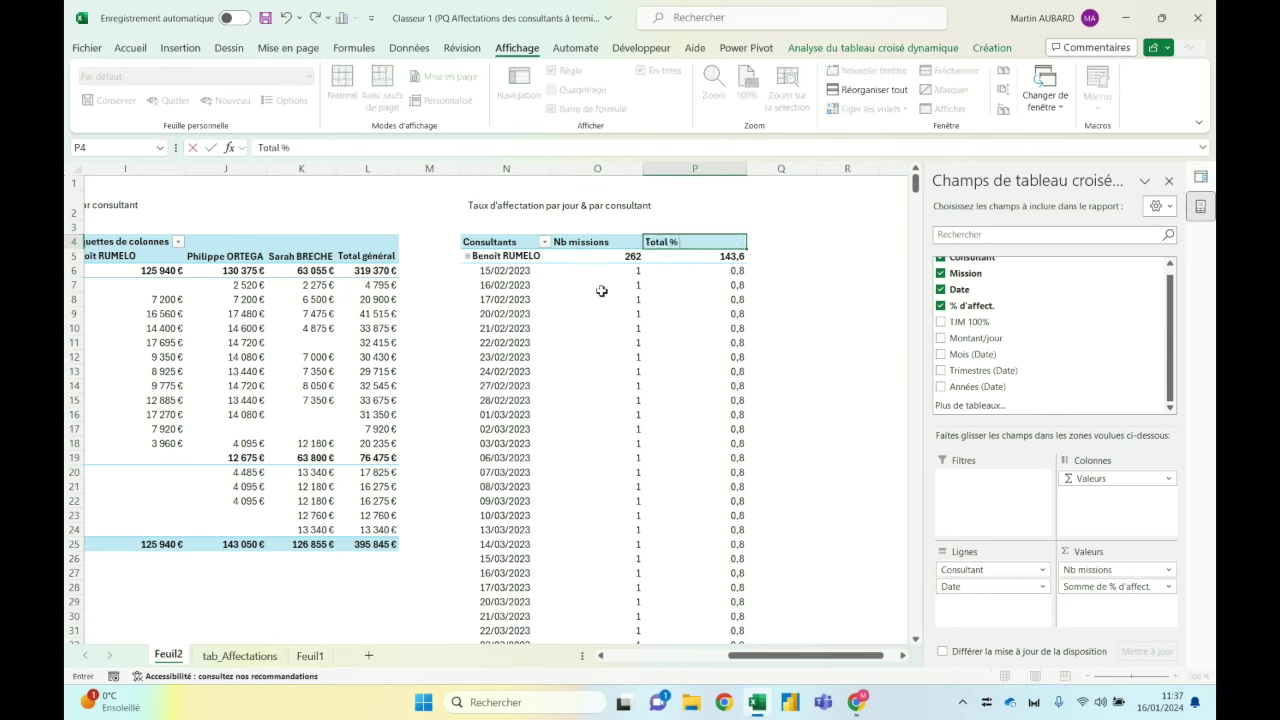
{"action": "type", "text": " affectations"}
{"action": "left_click", "coordinate": [690, 271]}
{"action": "right_click", "coordinate": [690, 271]}
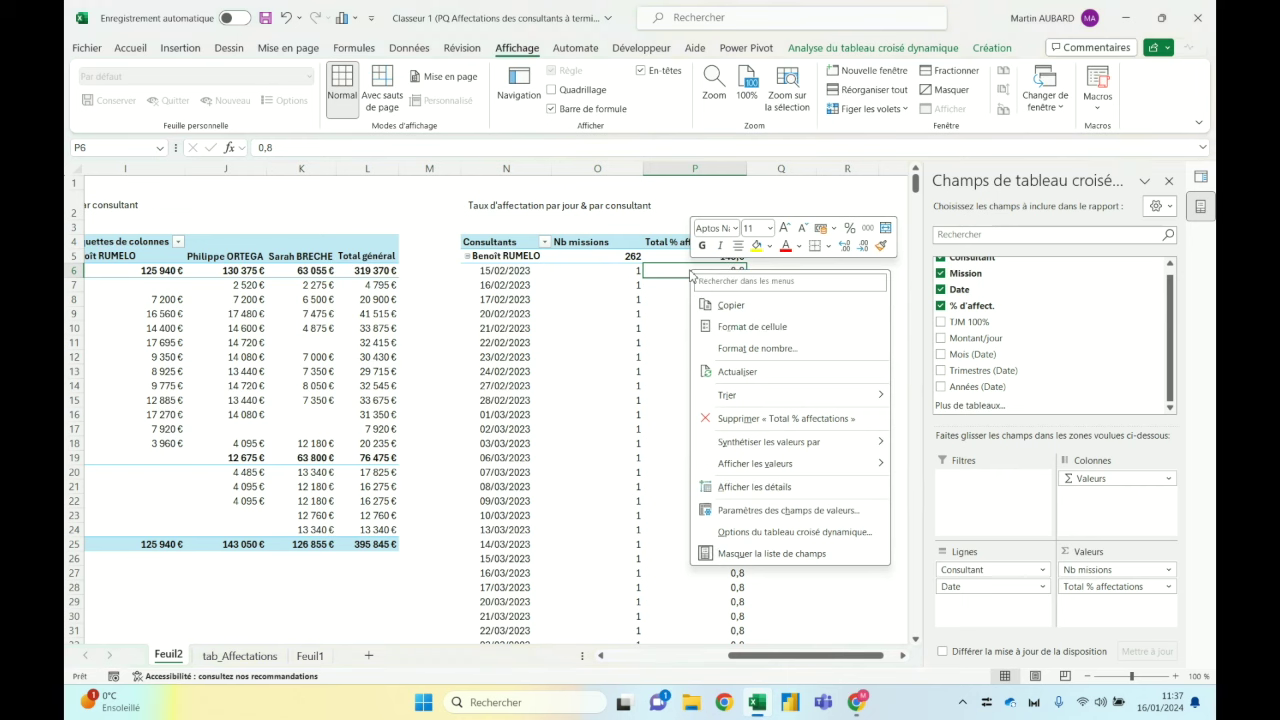
{"action": "left_click", "coordinate": [729, 349]}
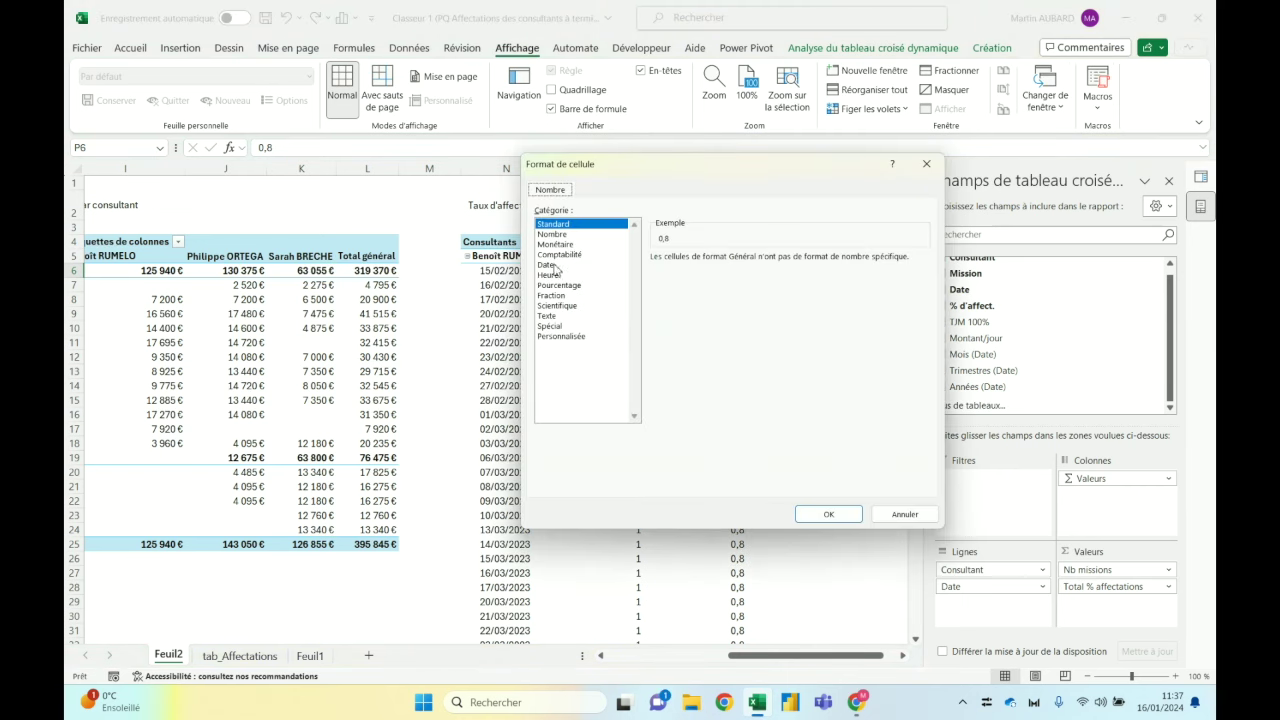
{"action": "left_click", "coordinate": [557, 286]}
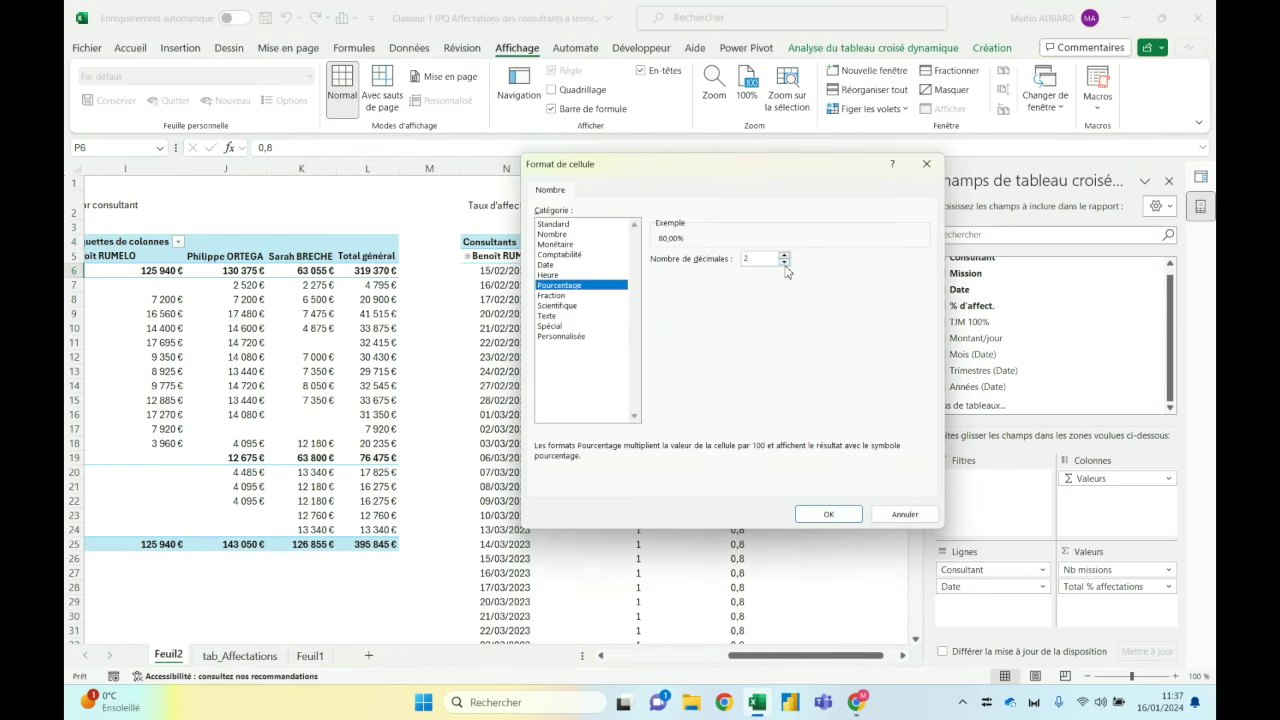
{"action": "double_click", "coordinate": [785, 262]}
{"action": "left_click", "coordinate": [828, 514]}
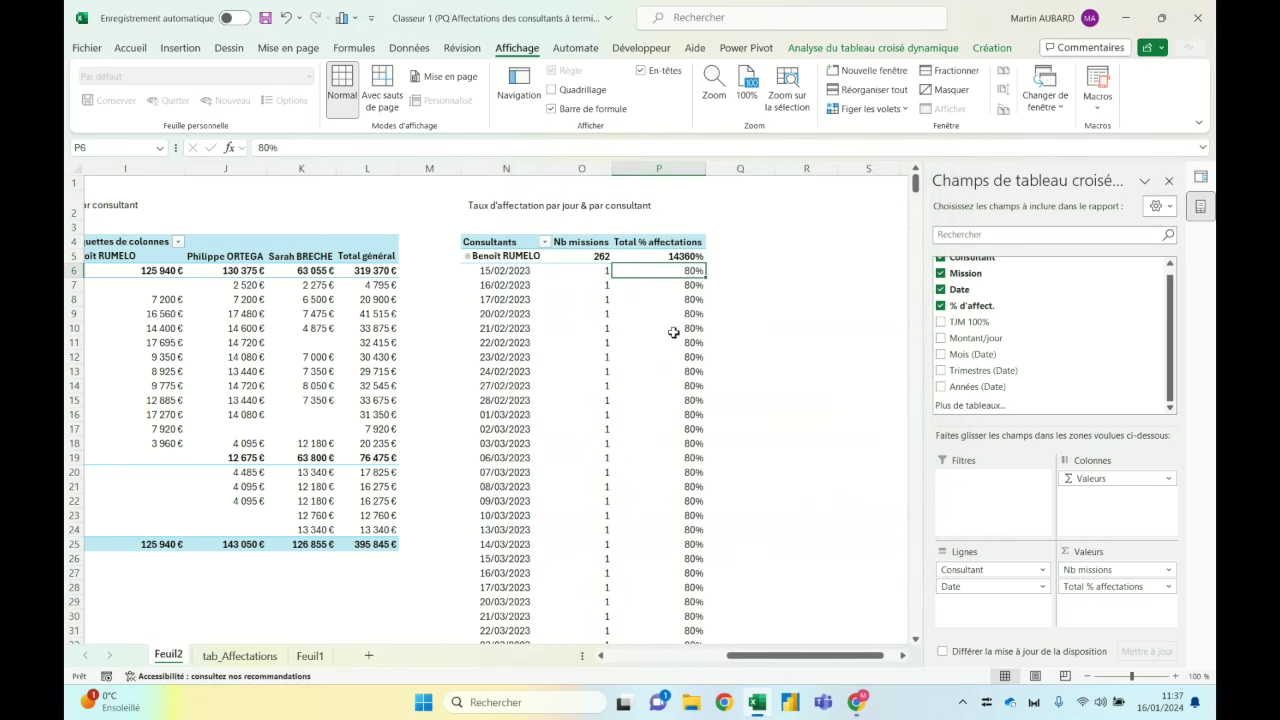
{"action": "mouse_move", "coordinate": [668, 328]}
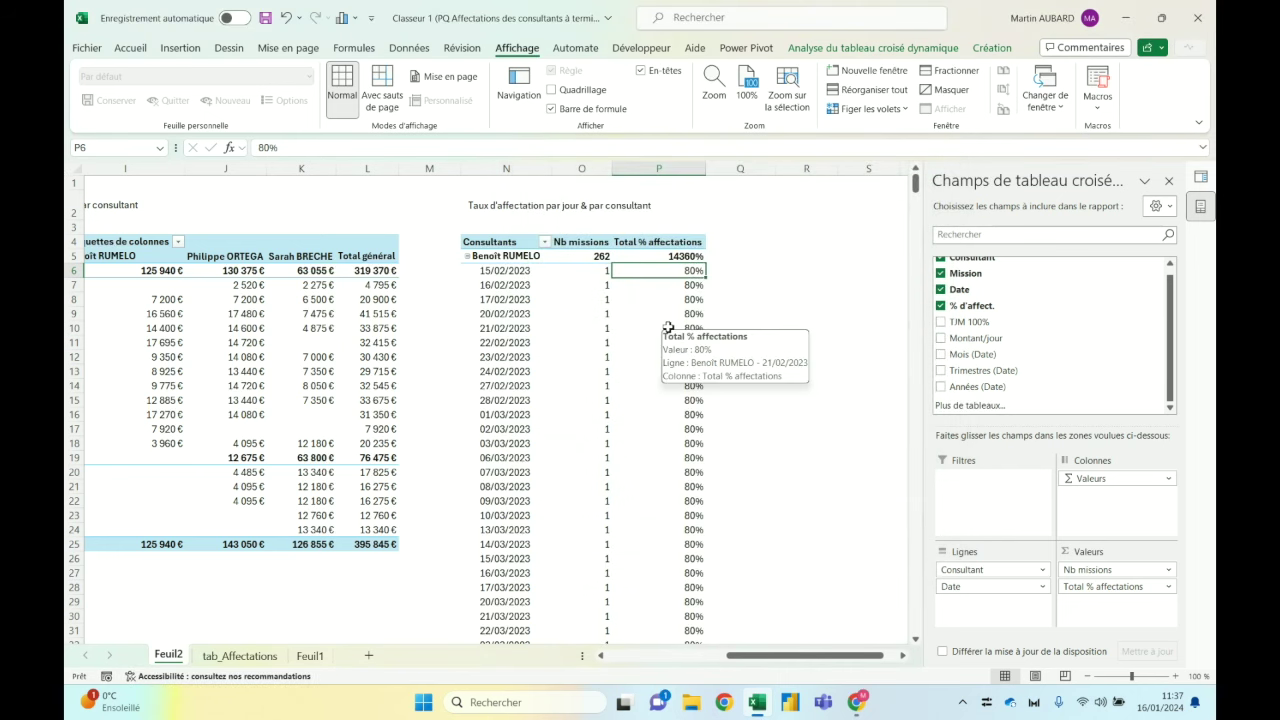
{"action": "scroll", "coordinate": [668, 328], "scroll_direction": "down", "scroll_amount": 5}
{"action": "scroll", "coordinate": [668, 328], "scroll_direction": "down", "scroll_amount": 1}
{"action": "scroll", "coordinate": [668, 328], "scroll_direction": "down", "scroll_amount": 5}
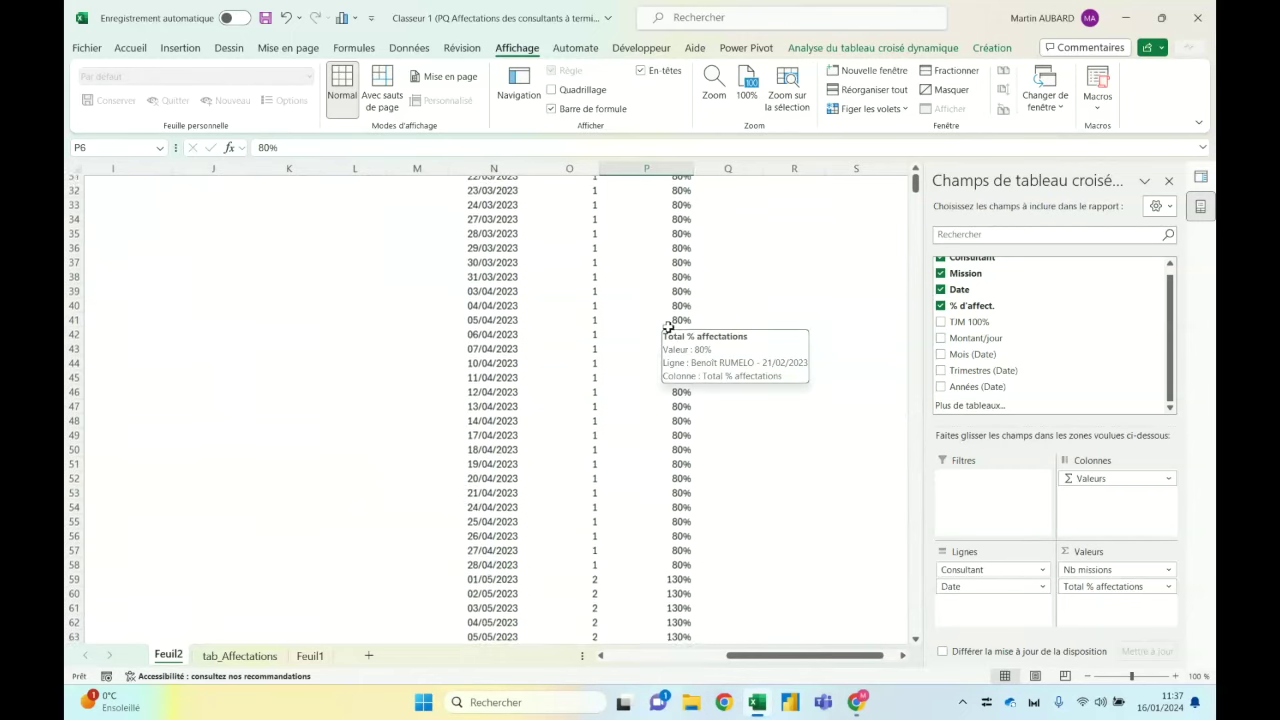
{"action": "scroll", "coordinate": [668, 328], "scroll_direction": "down", "scroll_amount": 5}
{"action": "scroll", "coordinate": [668, 328], "scroll_direction": "down", "scroll_amount": 1}
{"action": "scroll", "coordinate": [665, 328], "scroll_direction": "down", "scroll_amount": 3}
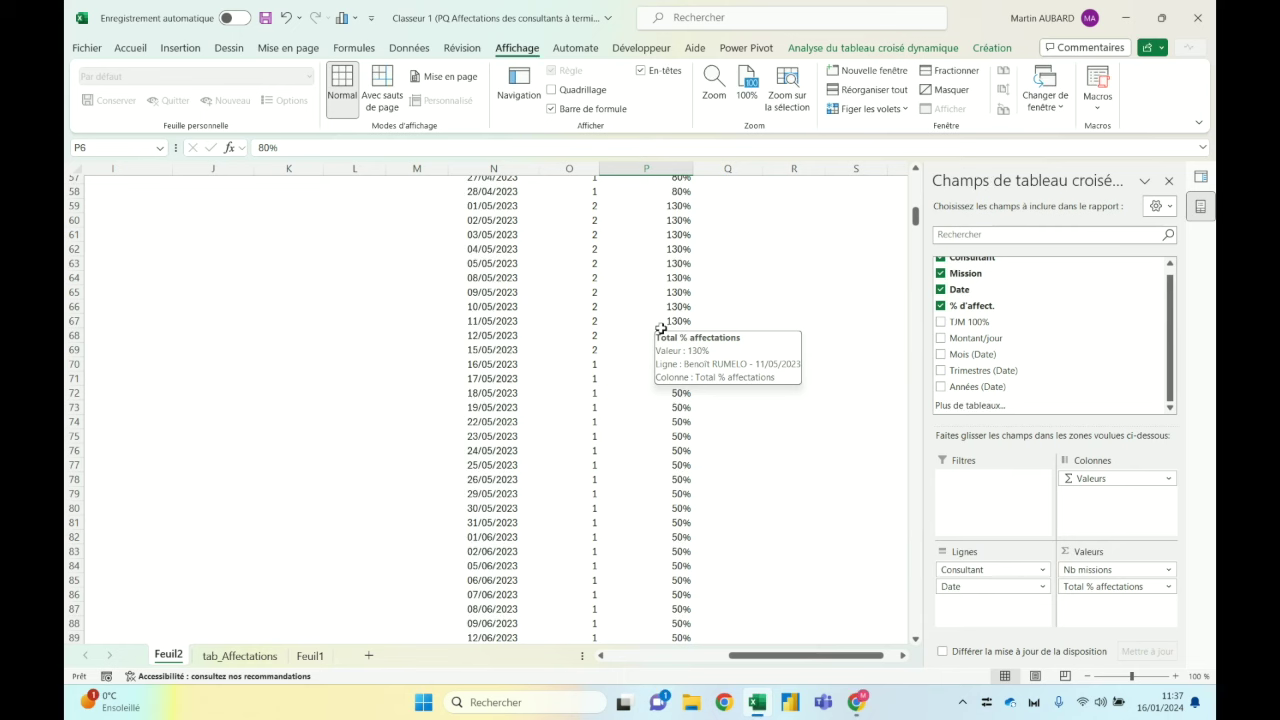
{"action": "mouse_move", "coordinate": [676, 200]}
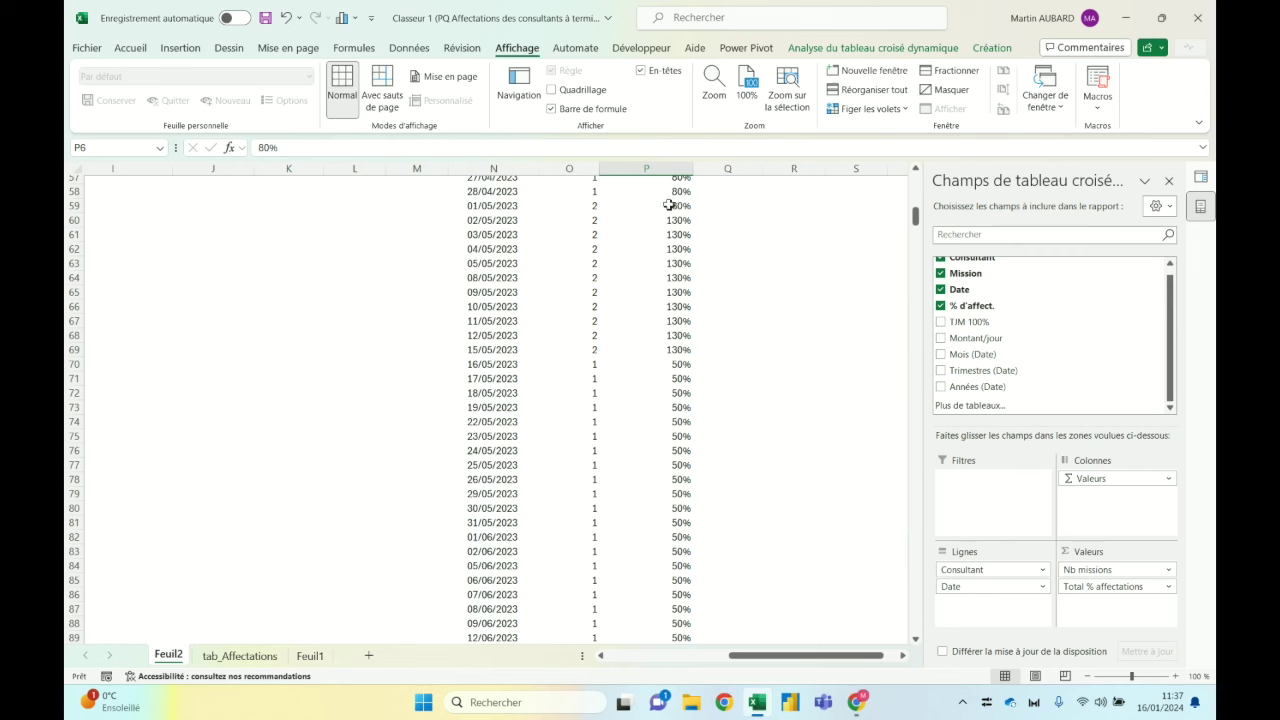
{"action": "scroll", "coordinate": [493, 320], "scroll_direction": "up", "scroll_amount": 3}
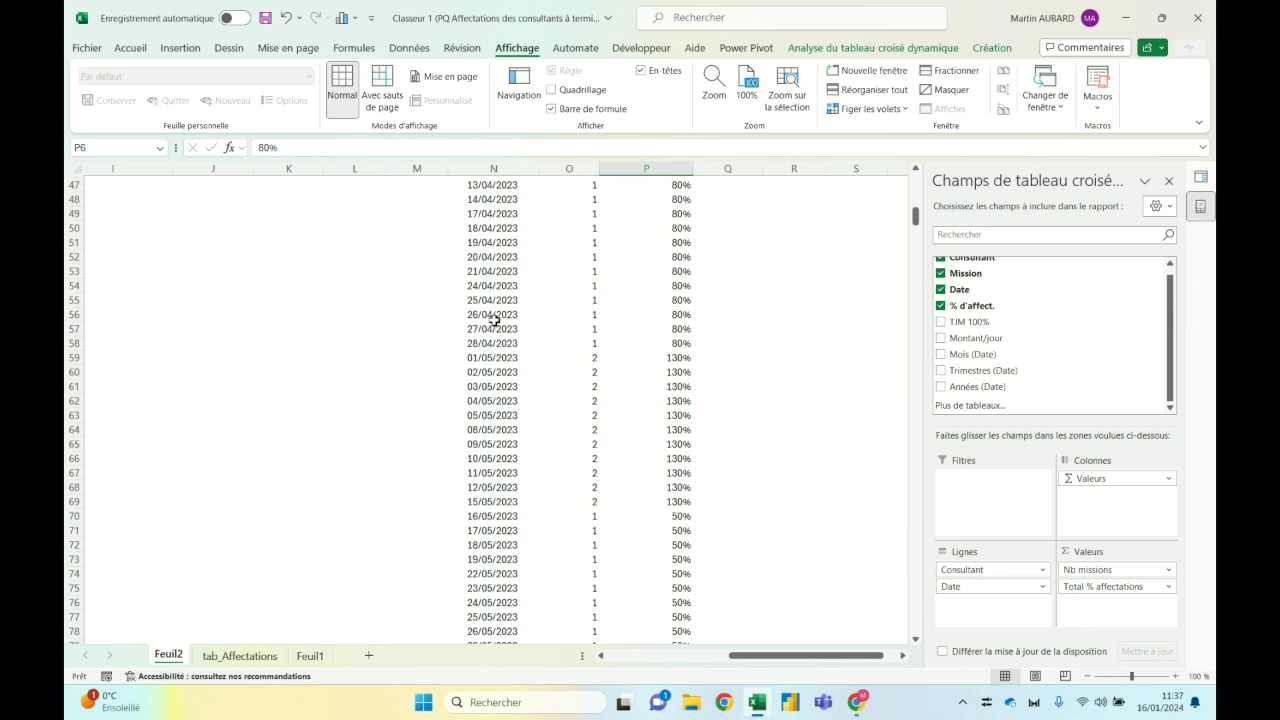
{"action": "scroll", "coordinate": [493, 320], "scroll_direction": "up", "scroll_amount": 11}
{"action": "scroll", "coordinate": [493, 320], "scroll_direction": "up", "scroll_amount": 2}
{"action": "scroll", "coordinate": [493, 320], "scroll_direction": "up", "scroll_amount": 1}
{"action": "scroll", "coordinate": [493, 320], "scroll_direction": "down", "scroll_amount": 7}
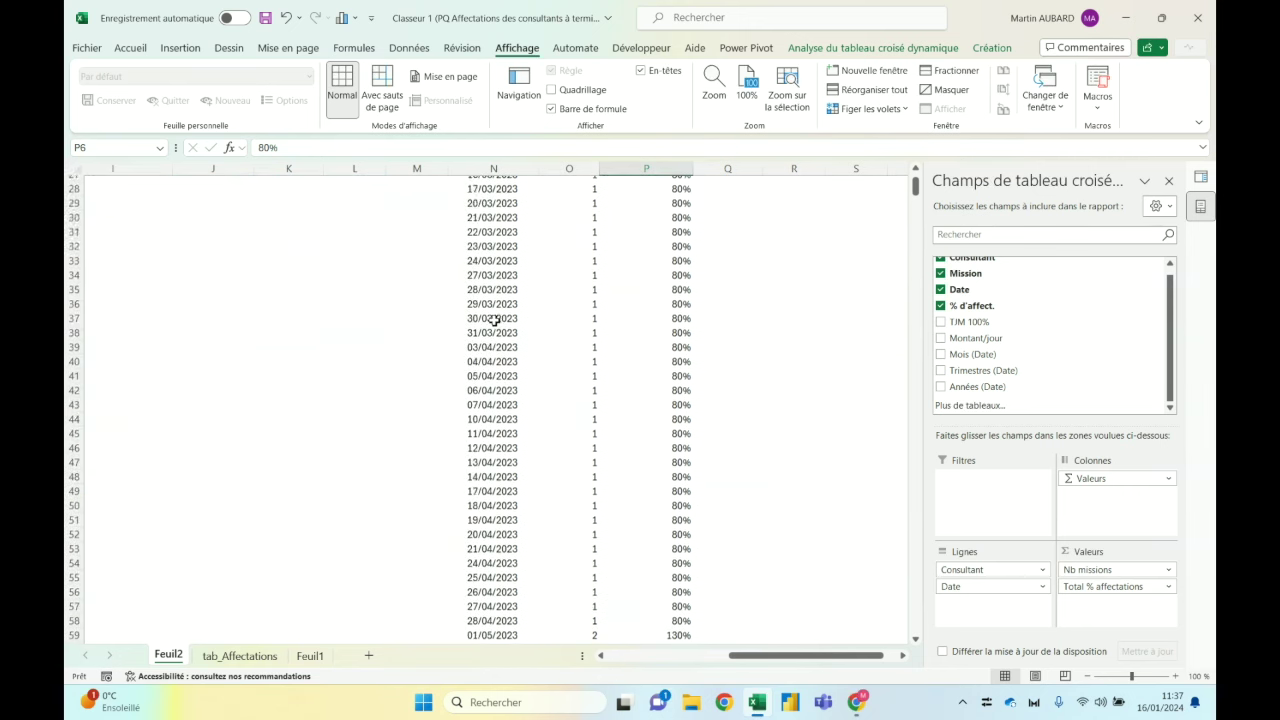
{"action": "scroll", "coordinate": [493, 320], "scroll_direction": "down", "scroll_amount": 2}
{"action": "scroll", "coordinate": [493, 320], "scroll_direction": "down", "scroll_amount": 5}
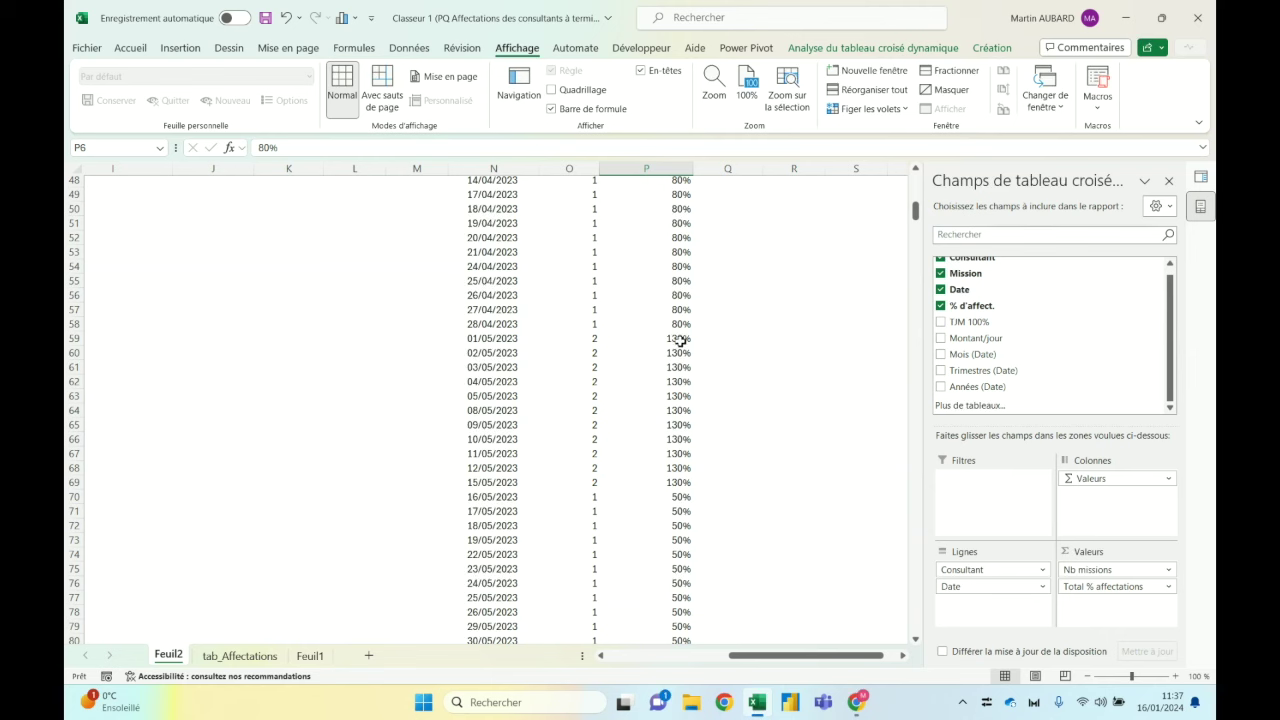
{"action": "left_click", "coordinate": [678, 483]}
{"action": "left_click_drag", "start_coordinate": [678, 483], "coordinate": [673, 338]}
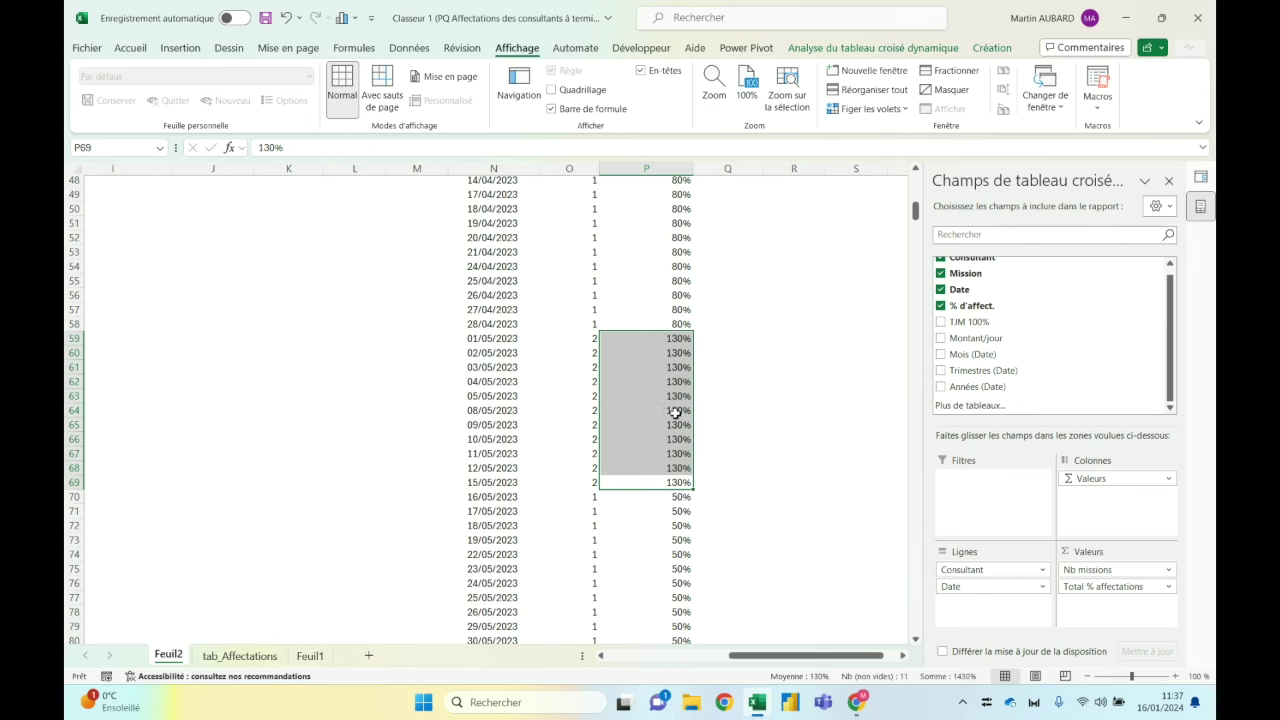
{"action": "mouse_move", "coordinate": [580, 339]}
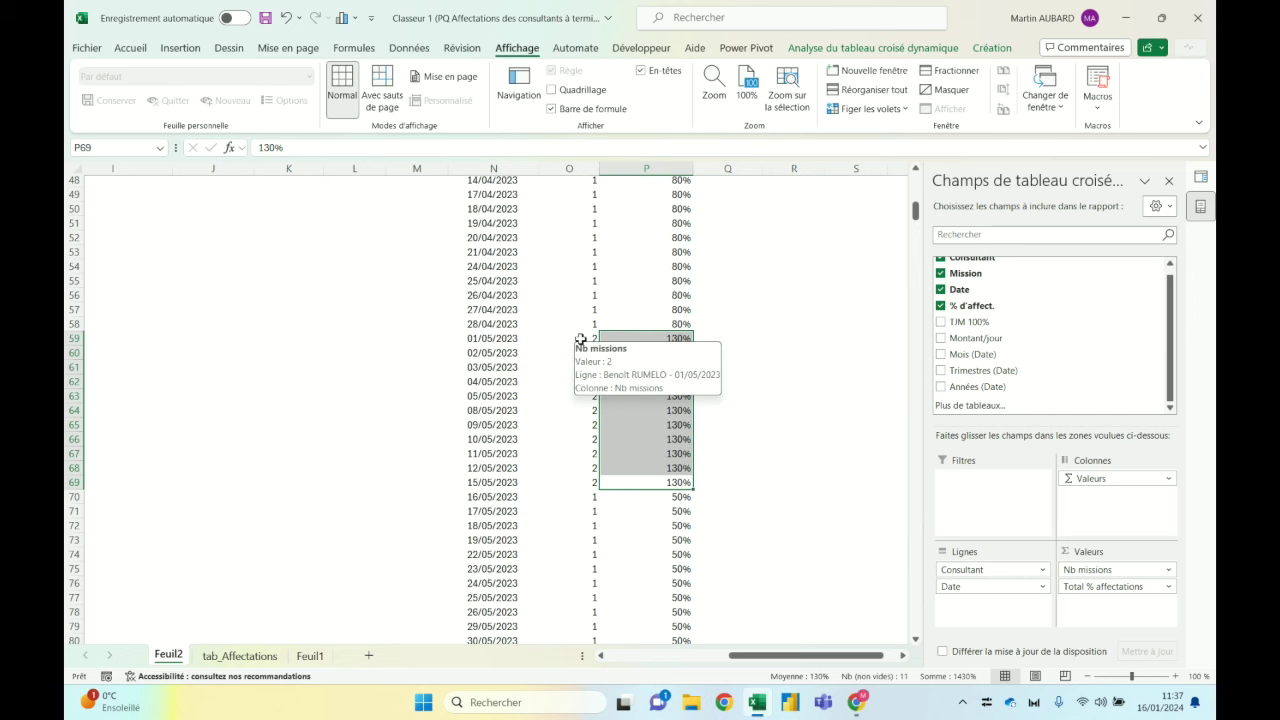
{"action": "scroll", "coordinate": [580, 339], "scroll_direction": "up", "scroll_amount": 8}
{"action": "scroll", "coordinate": [580, 339], "scroll_direction": "up", "scroll_amount": 8}
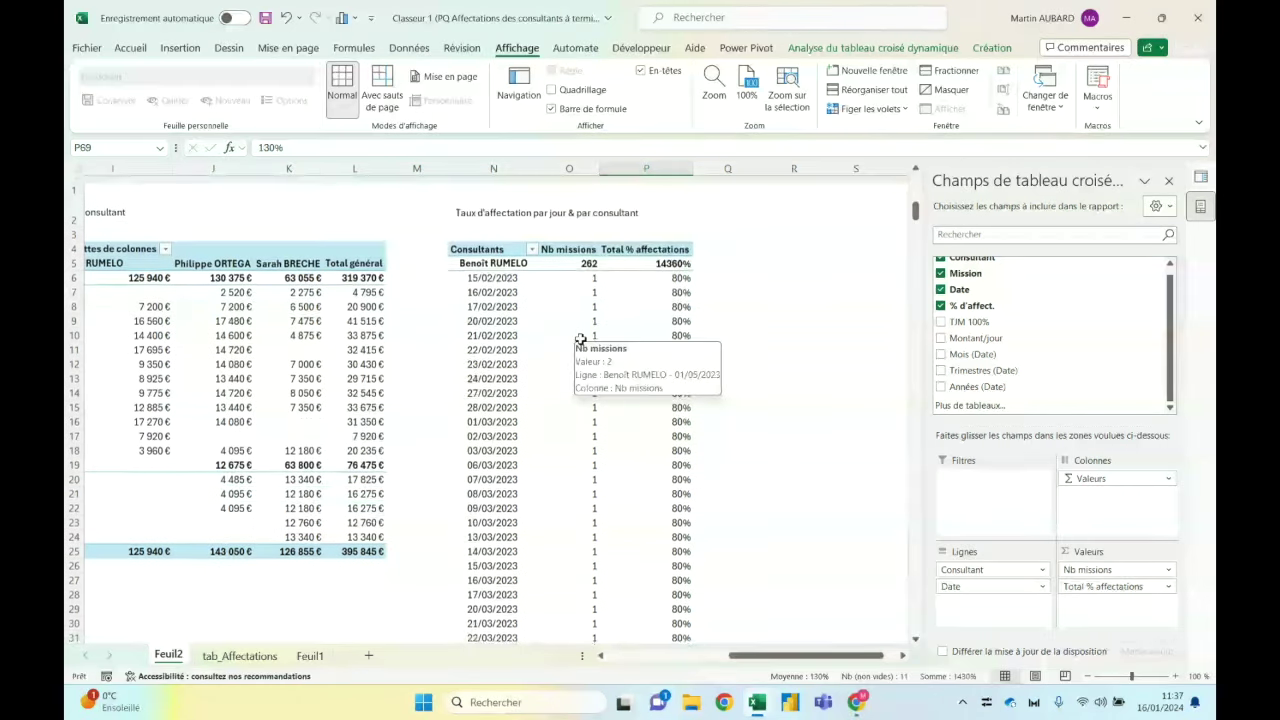
Step: Sort the daily pivot by Total % affectations from largest to smallest
{"action": "left_click", "coordinate": [598, 271]}
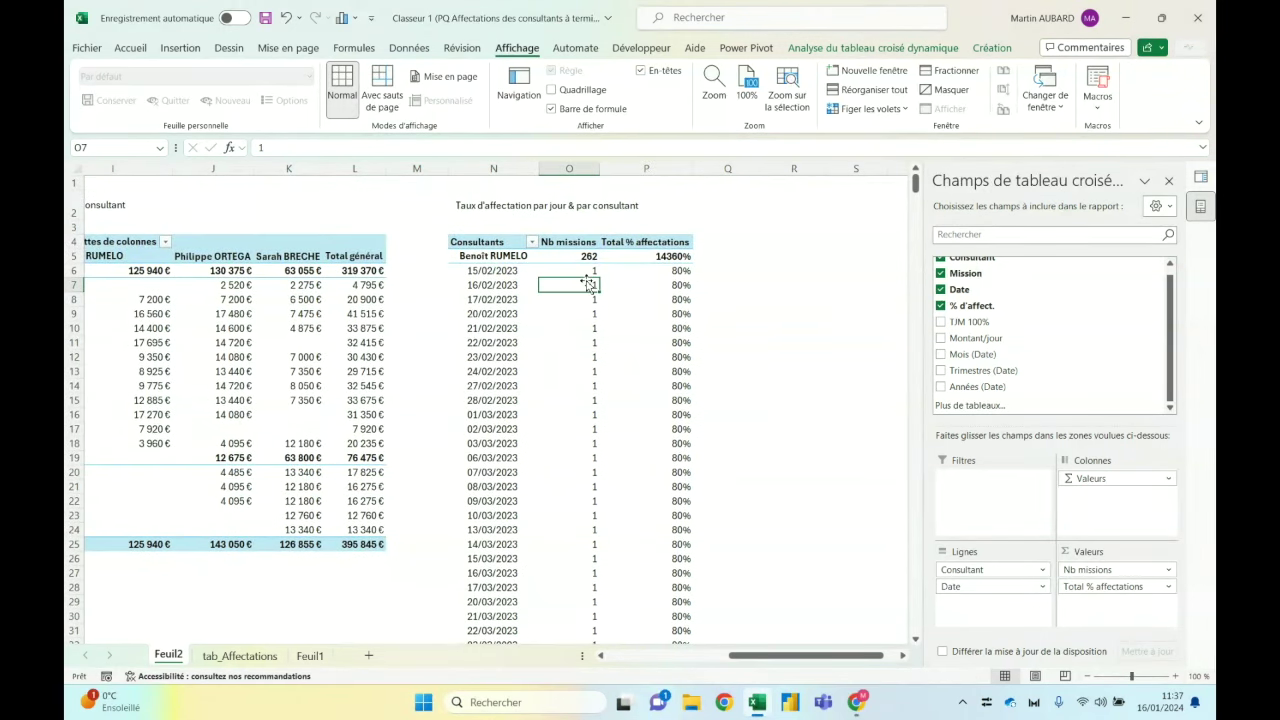
{"action": "right_click", "coordinate": [675, 299]}
{"action": "mouse_move", "coordinate": [741, 425]}
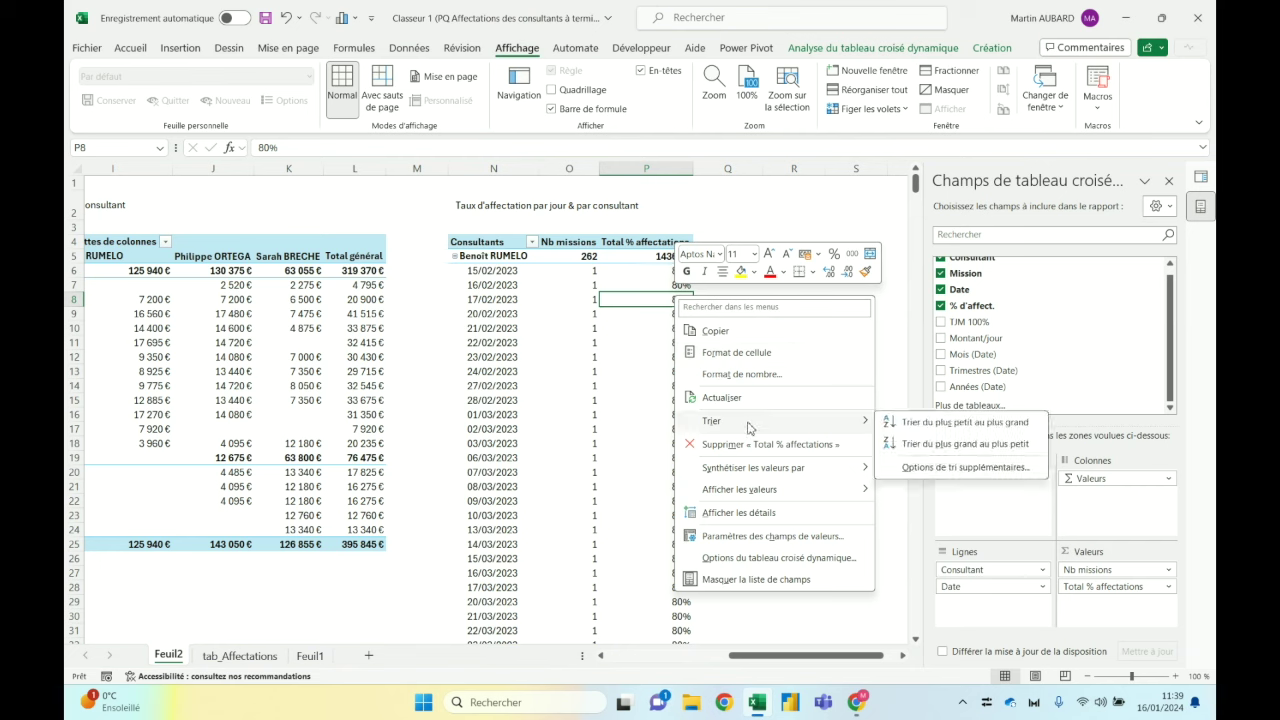
{"action": "left_click", "coordinate": [944, 446]}
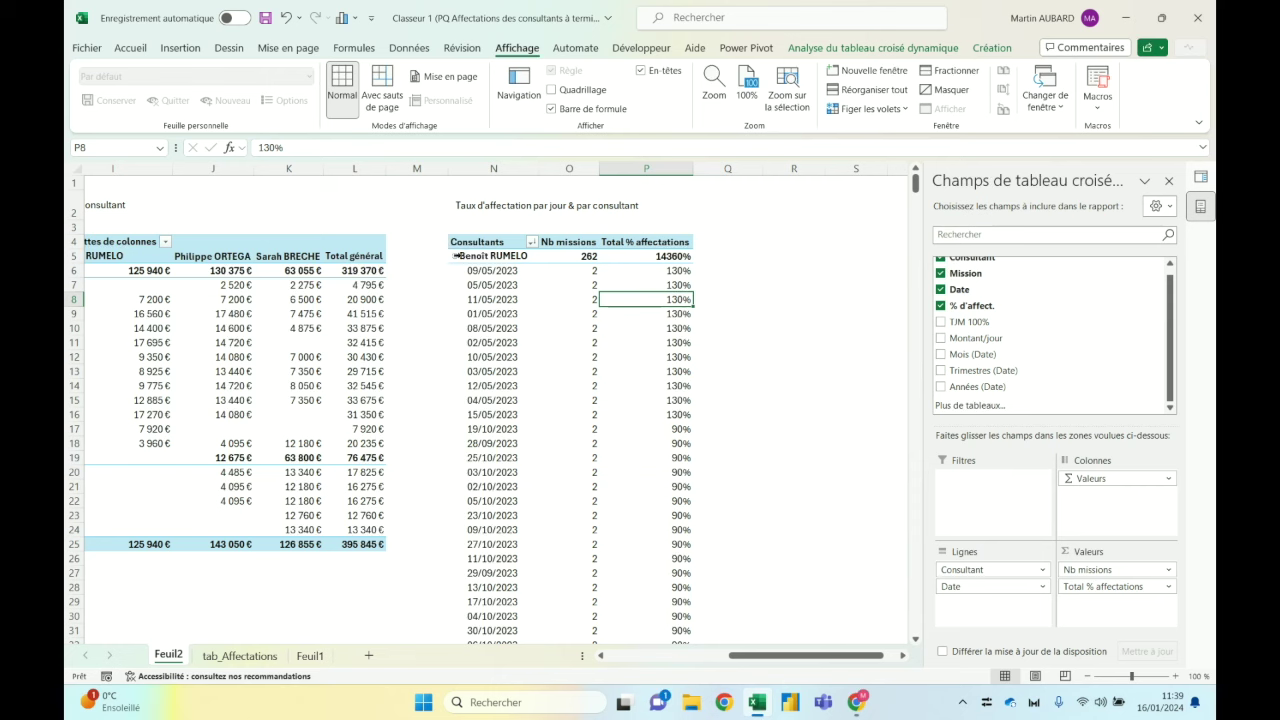
Step: Review the first consultant's top 130% days, then collapse that consultant's dates
{"action": "left_click", "coordinate": [646, 270]}
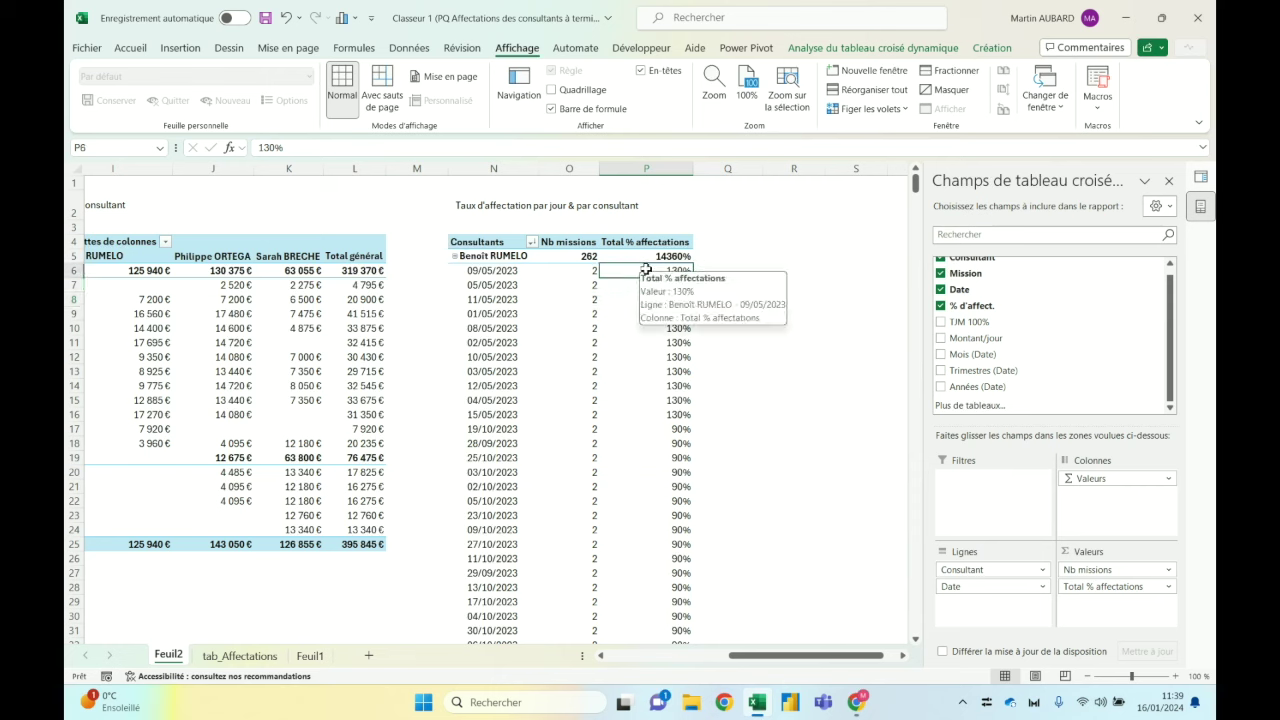
{"action": "key", "text": "shift+Down"}
{"action": "key", "text": "shift+Down"}
{"action": "key", "text": "shift+Down"}
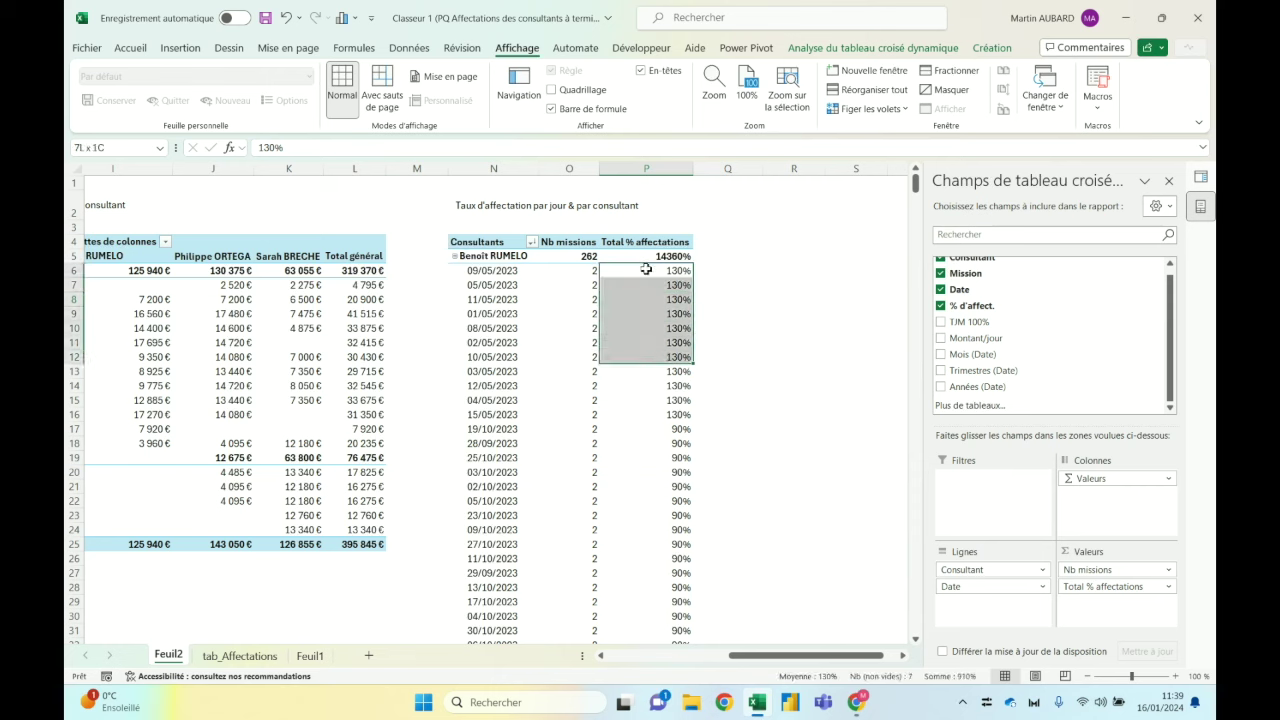
{"action": "key", "text": "shift+Down"}
{"action": "key", "text": "shift+Down"}
{"action": "key", "text": "shift+Down"}
{"action": "key", "text": "shift+Down"}
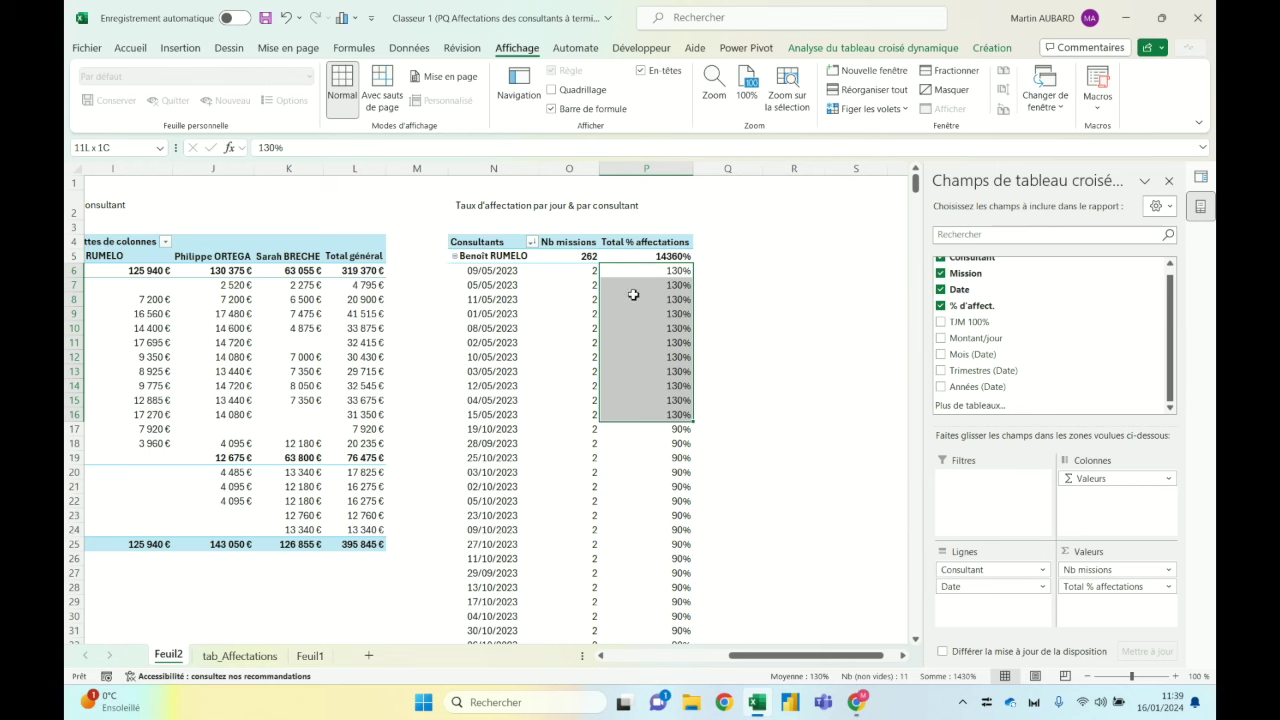
{"action": "mouse_move", "coordinate": [633, 295]}
{"action": "left_click", "coordinate": [454, 257]}
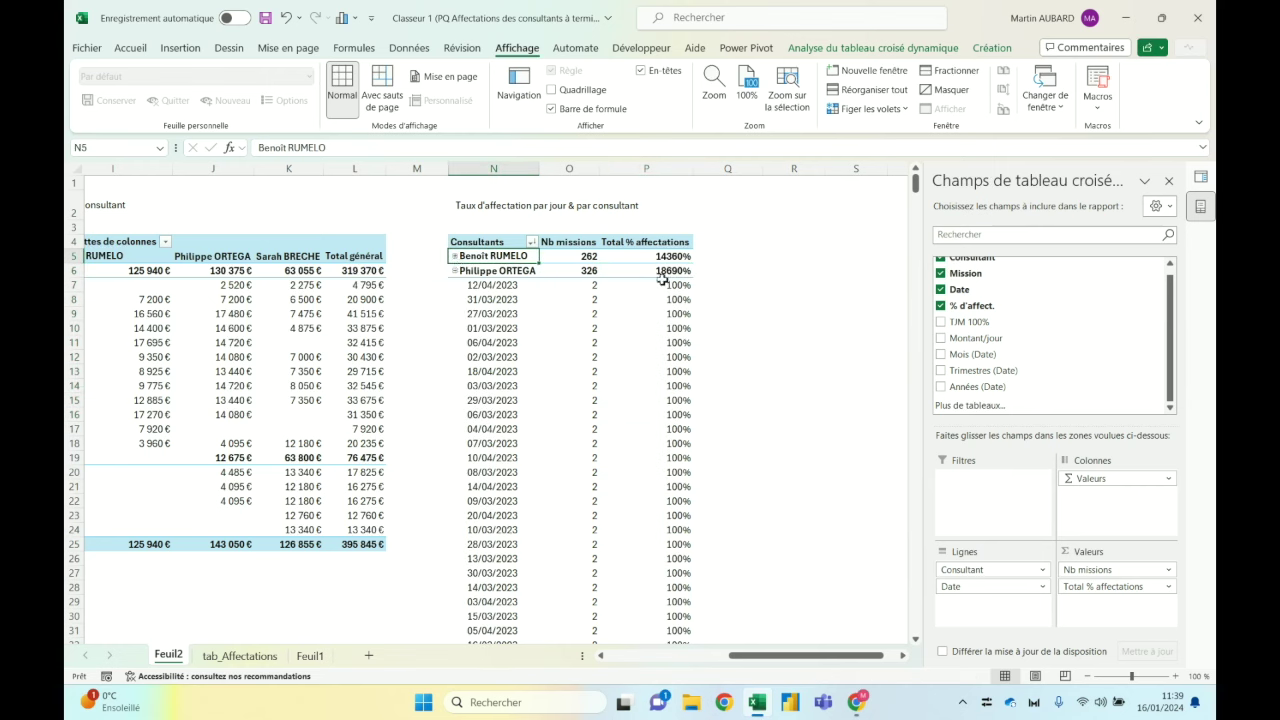
Step: Collapse the second and third consultants' daily dates to their totals
{"action": "left_click", "coordinate": [455, 271]}
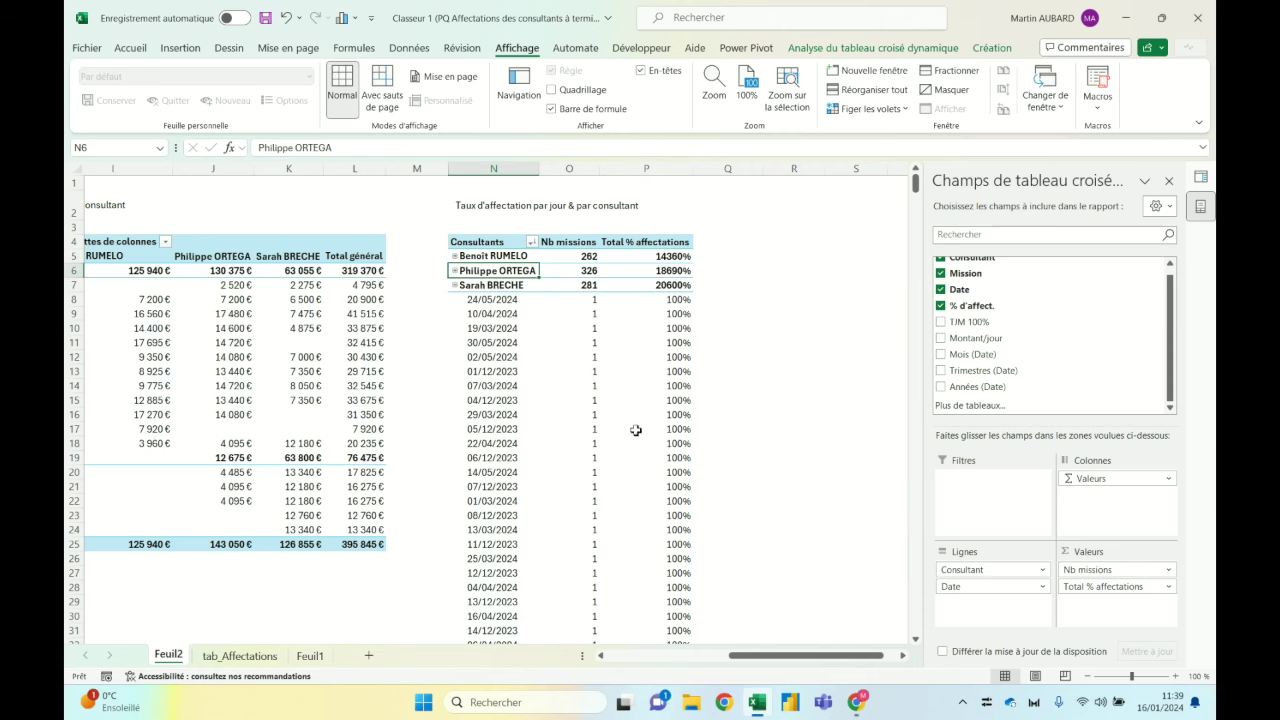
{"action": "left_click", "coordinate": [455, 285]}
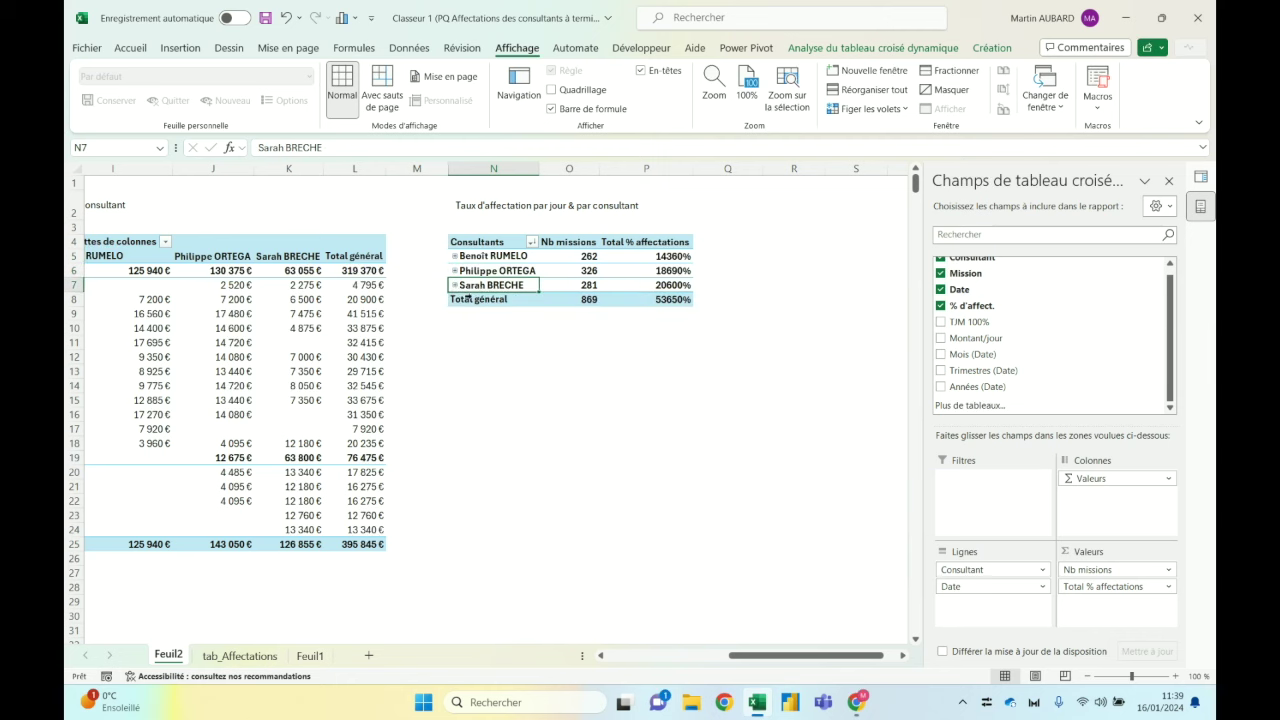
{"action": "left_click", "coordinate": [687, 258]}
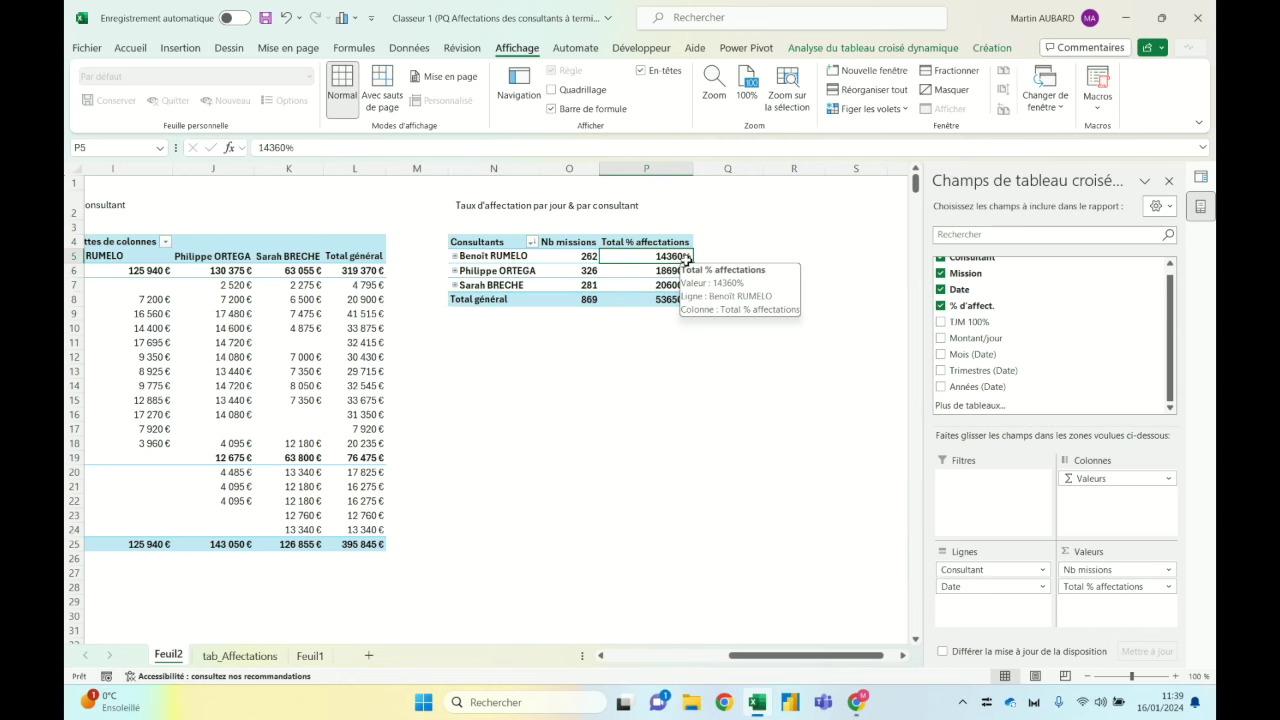
{"action": "left_click", "coordinate": [1010, 50]}
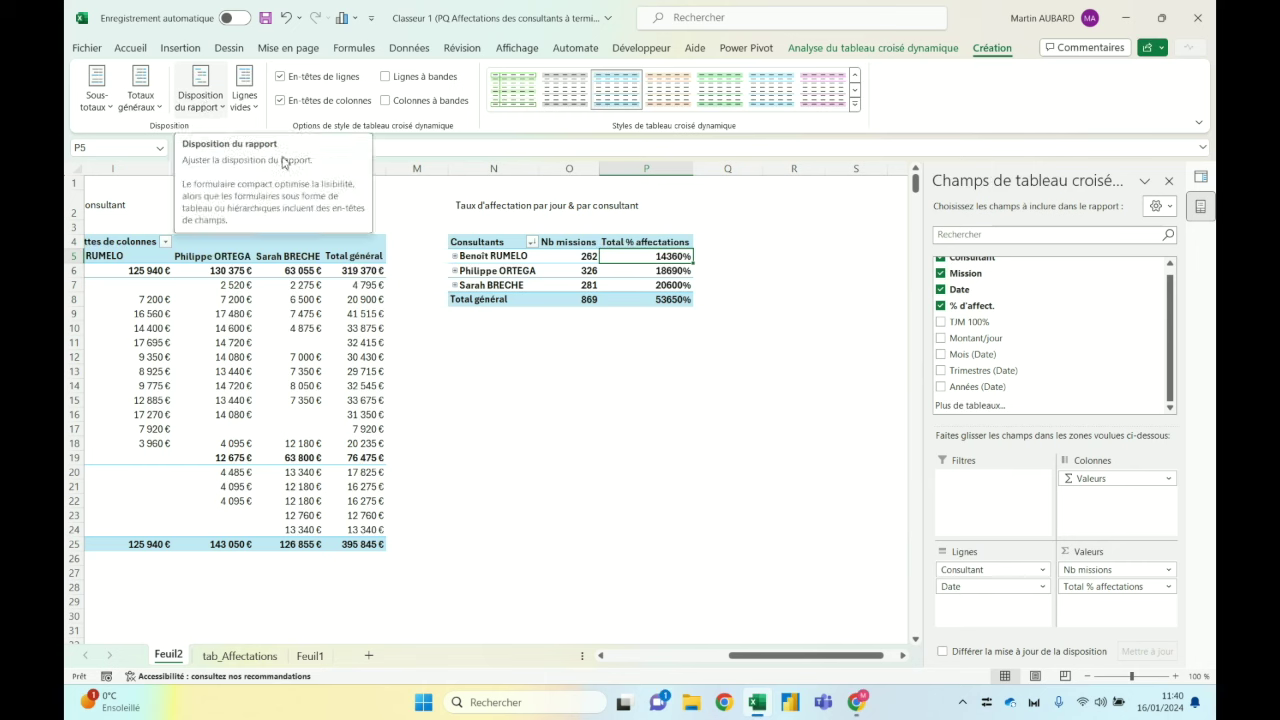
Step: Expand the first consultant's daily dates again and review their allocation values
{"action": "left_click", "coordinate": [455, 257]}
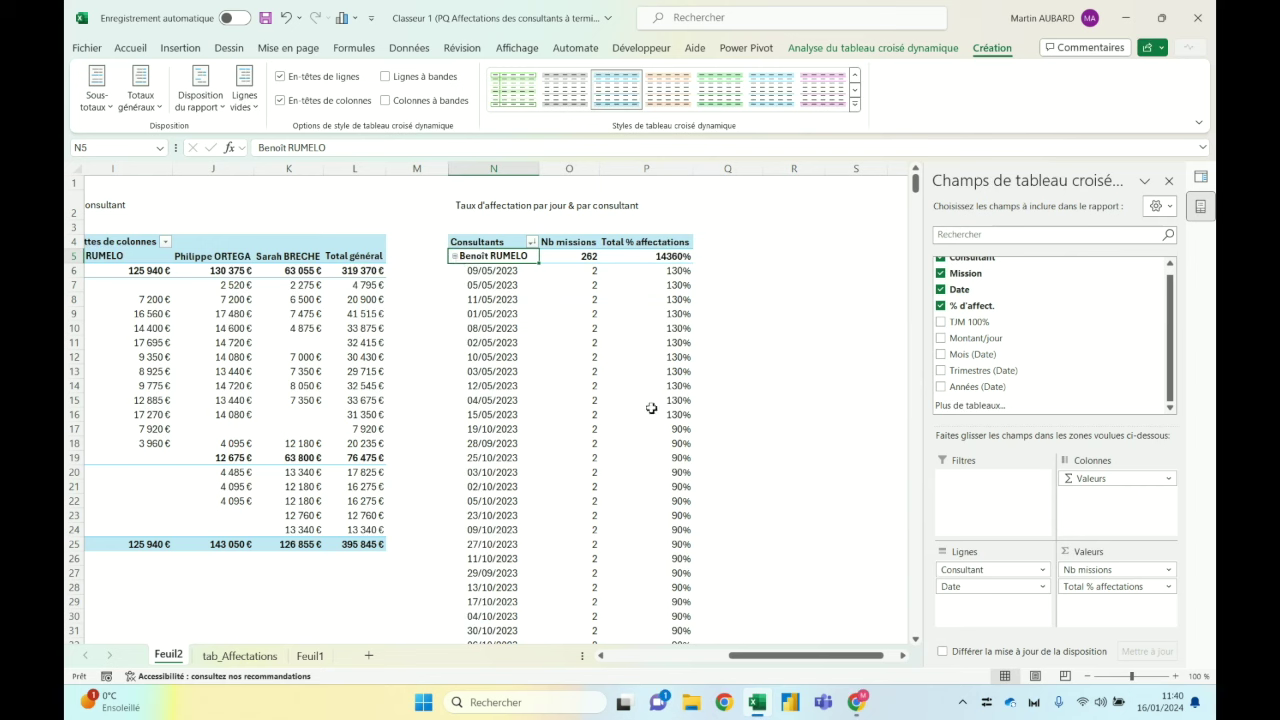
{"action": "mouse_move", "coordinate": [681, 336]}
{"action": "mouse_move", "coordinate": [679, 273]}
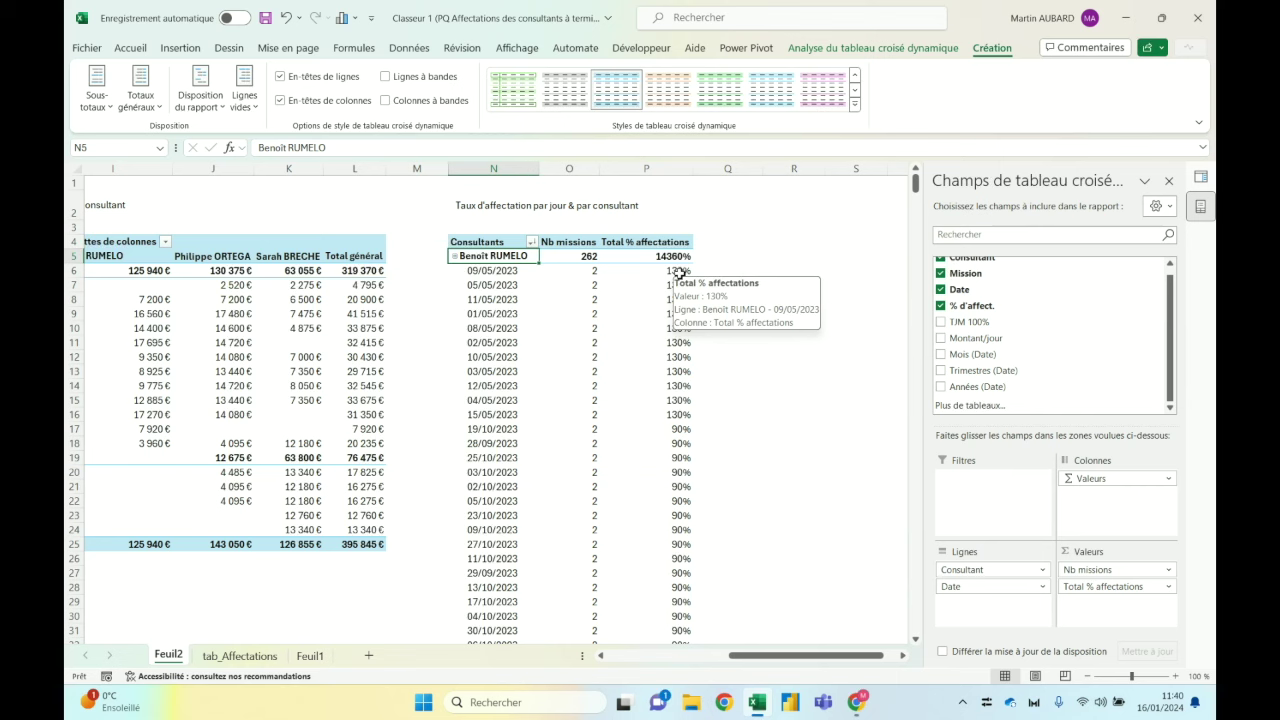
{"action": "mouse_move", "coordinate": [622, 285]}
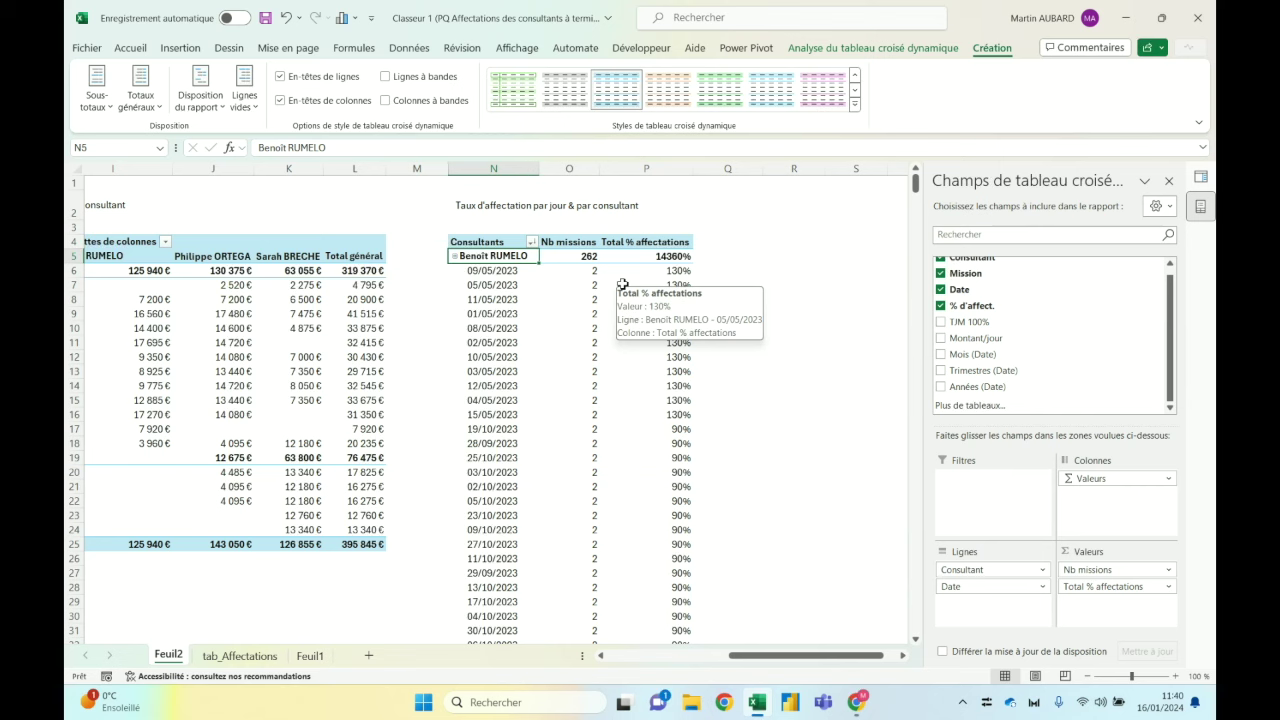
{"action": "scroll", "coordinate": [622, 300], "scroll_direction": "left", "scroll_amount": 2}
{"action": "scroll", "coordinate": [622, 320], "scroll_direction": "left", "scroll_amount": 3}
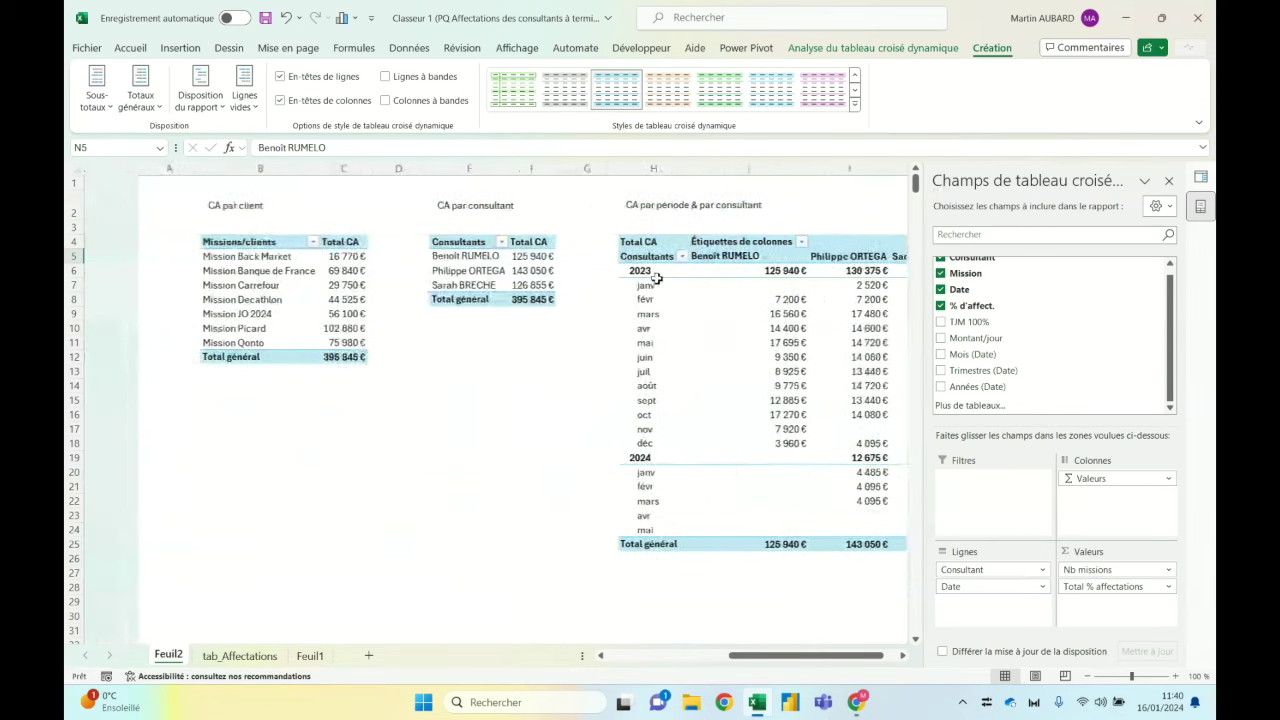
Step: Close the PivotTable Fields and Requêtes et connexions panes, and narrow columns A, D, G, M to one equal width
{"action": "left_click", "coordinate": [1169, 181]}
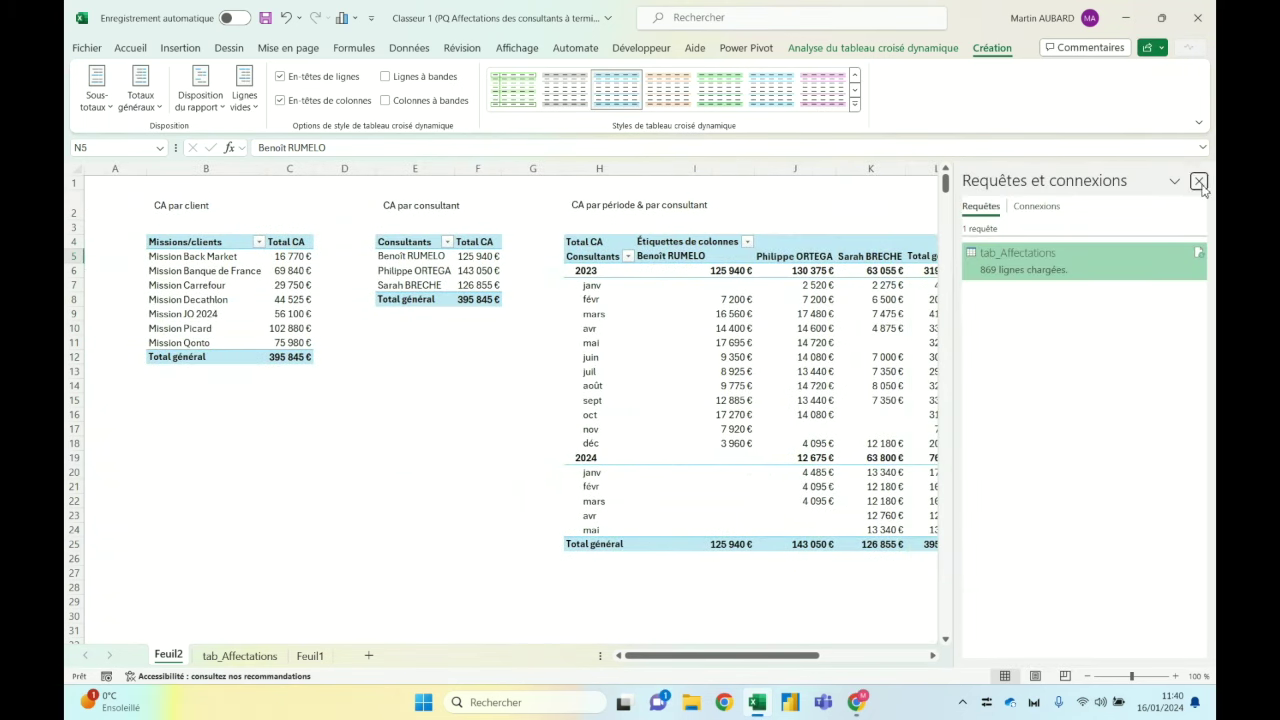
{"action": "left_click", "coordinate": [1198, 181]}
{"action": "left_click", "coordinate": [532, 168]}
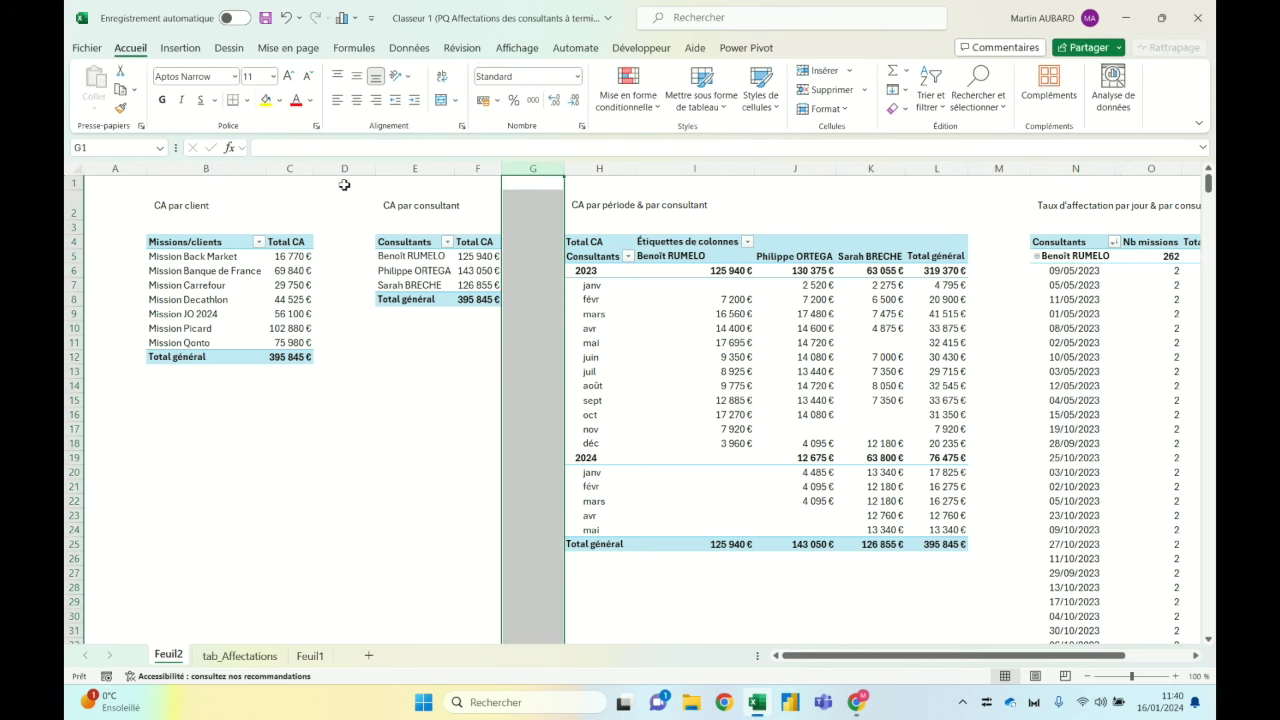
{"action": "left_click", "coordinate": [115, 168], "text": "ctrl"}
{"action": "left_click", "coordinate": [344, 168], "text": "ctrl"}
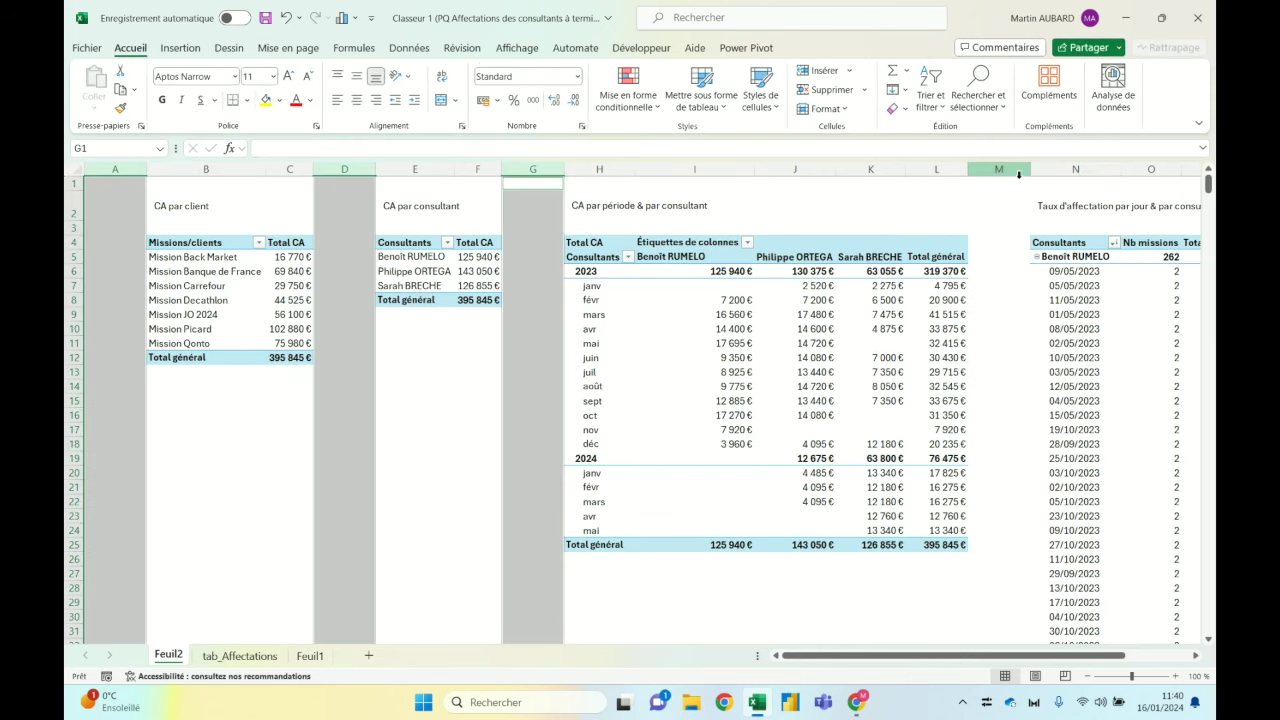
{"action": "left_click", "coordinate": [1018, 169], "text": "ctrl"}
{"action": "left_click_drag", "start_coordinate": [1030, 169], "coordinate": [988, 169]}
{"action": "left_click", "coordinate": [341, 401]}
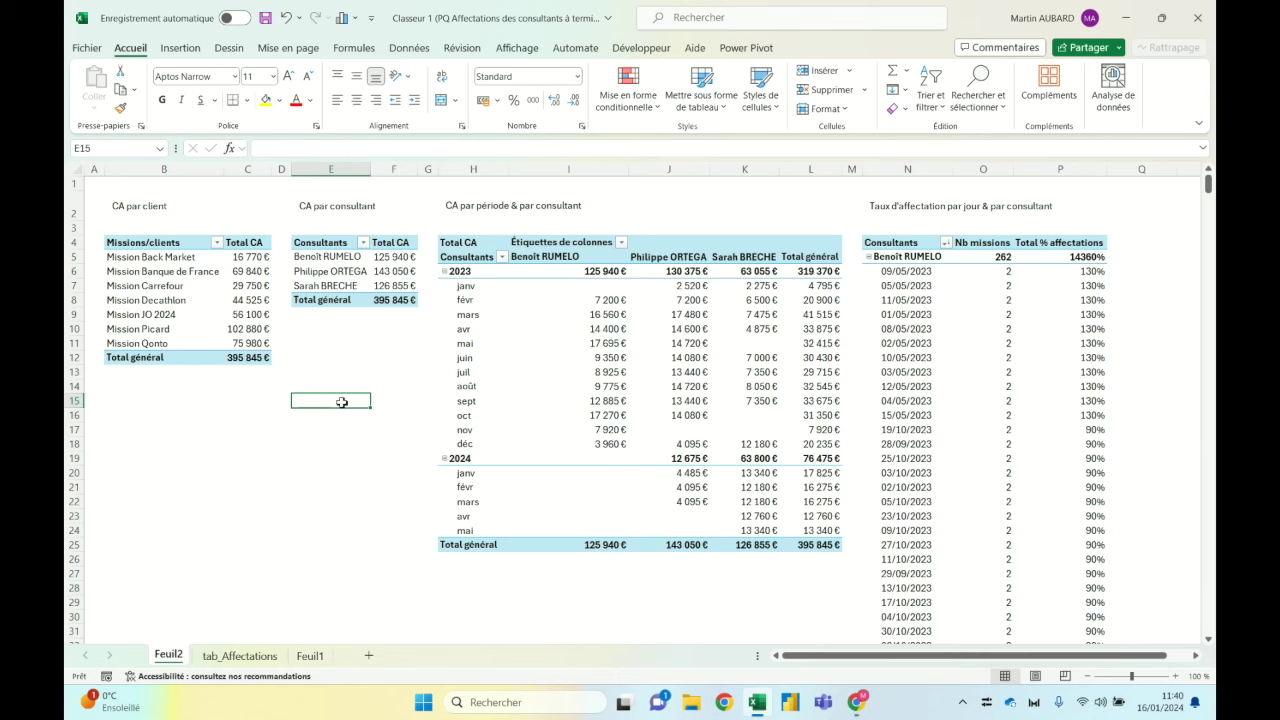
{"action": "left_click", "coordinate": [255, 357]}
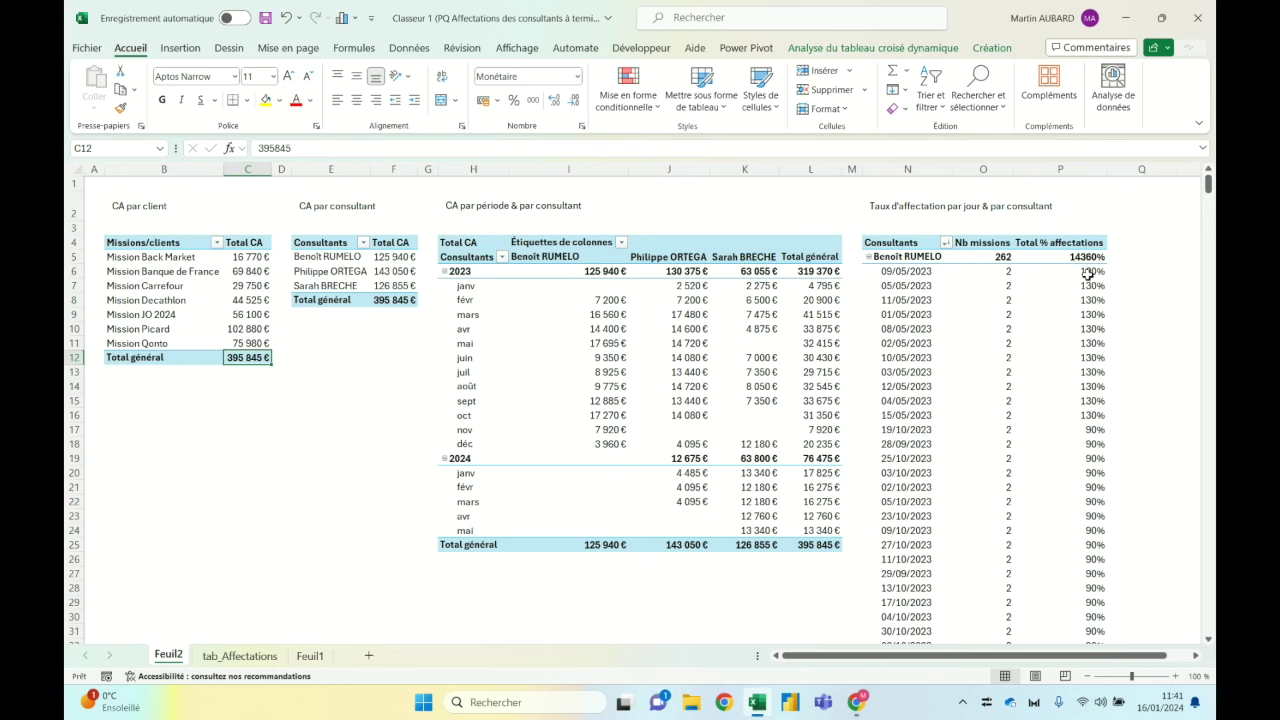
{"action": "mouse_move", "coordinate": [1088, 275]}
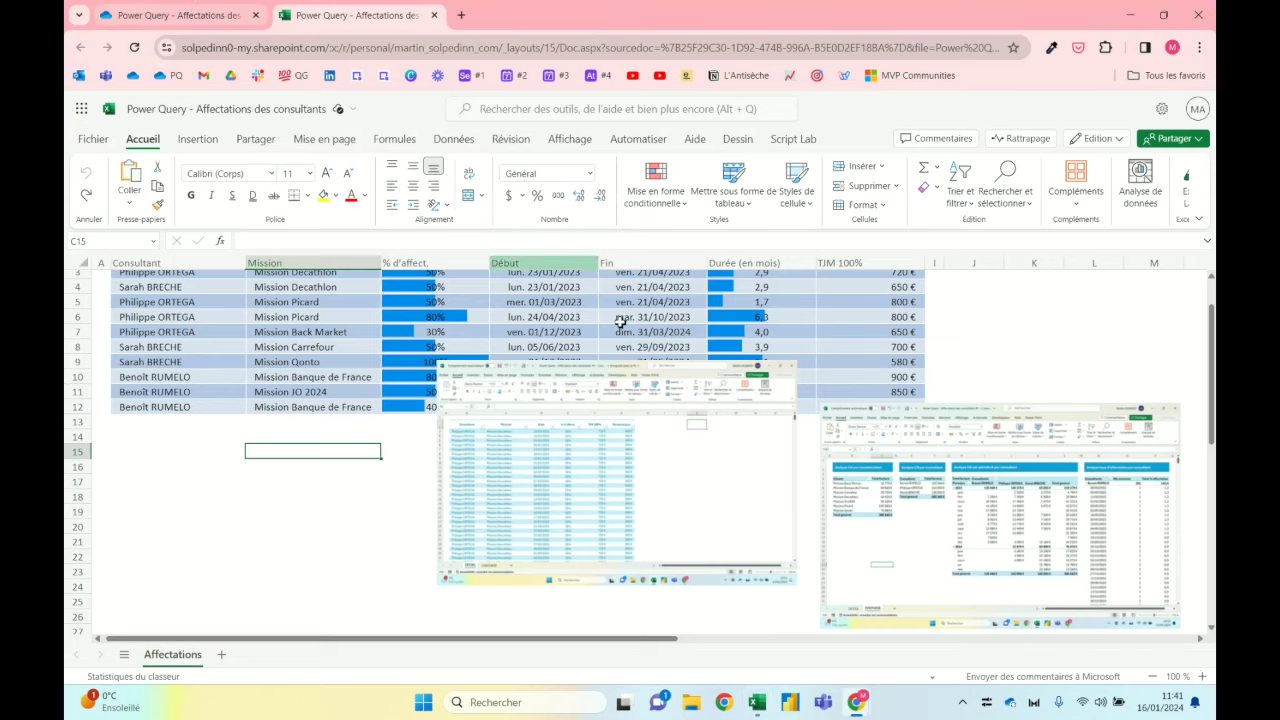
{"action": "left_click", "coordinate": [573, 322]}
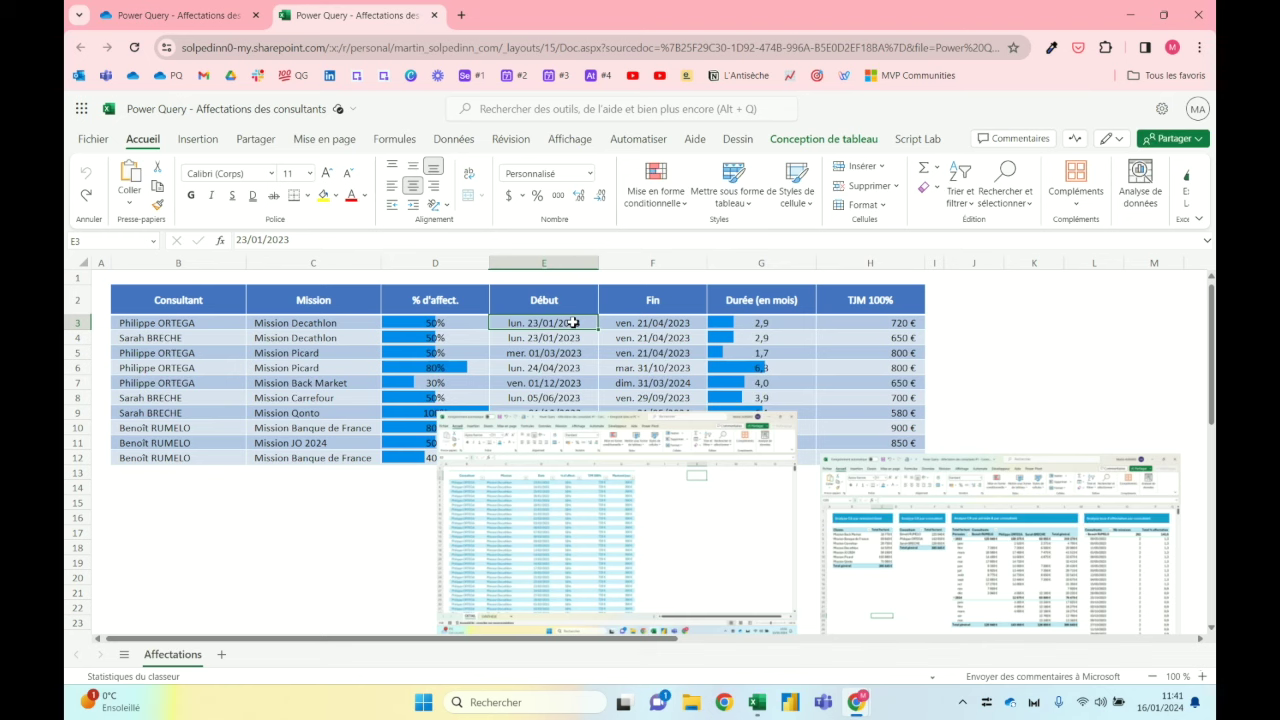
{"action": "key", "text": "Down"}
{"action": "key", "text": "Down"}
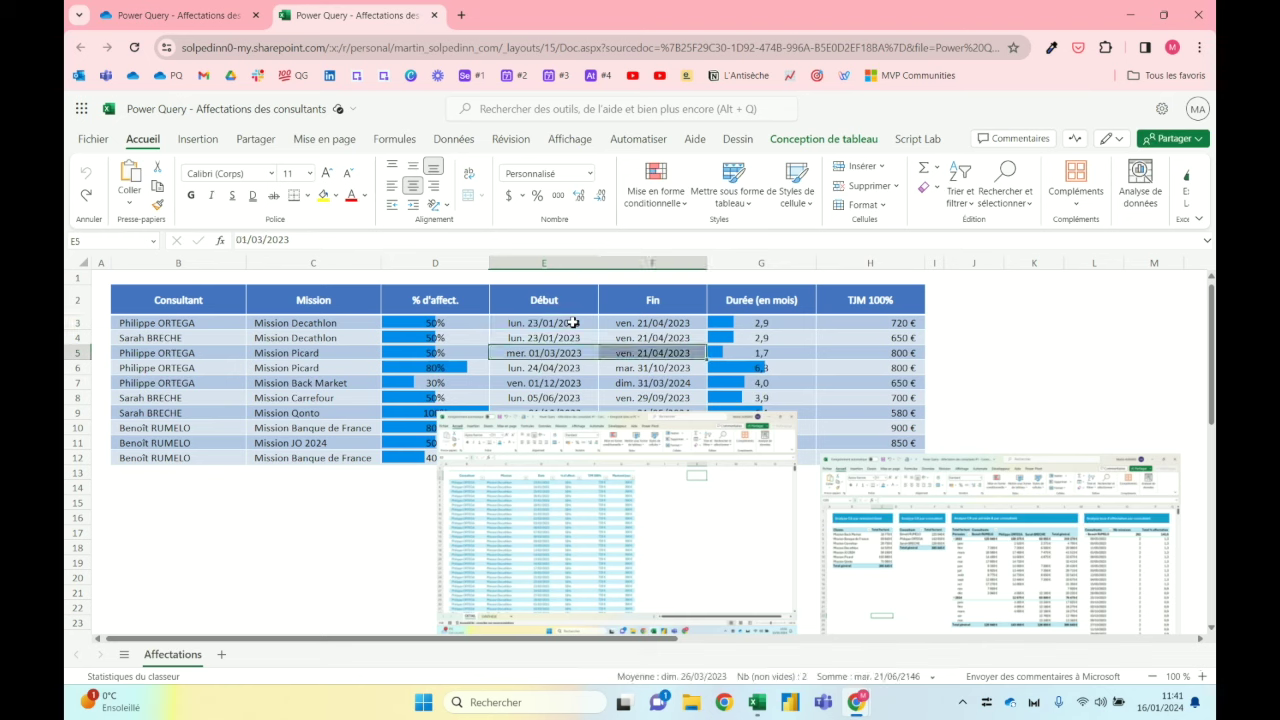
{"action": "key", "text": "Up"}
{"action": "key", "text": "Up"}
{"action": "key", "text": "shift+Right"}
{"action": "key", "text": "shift+Left"}
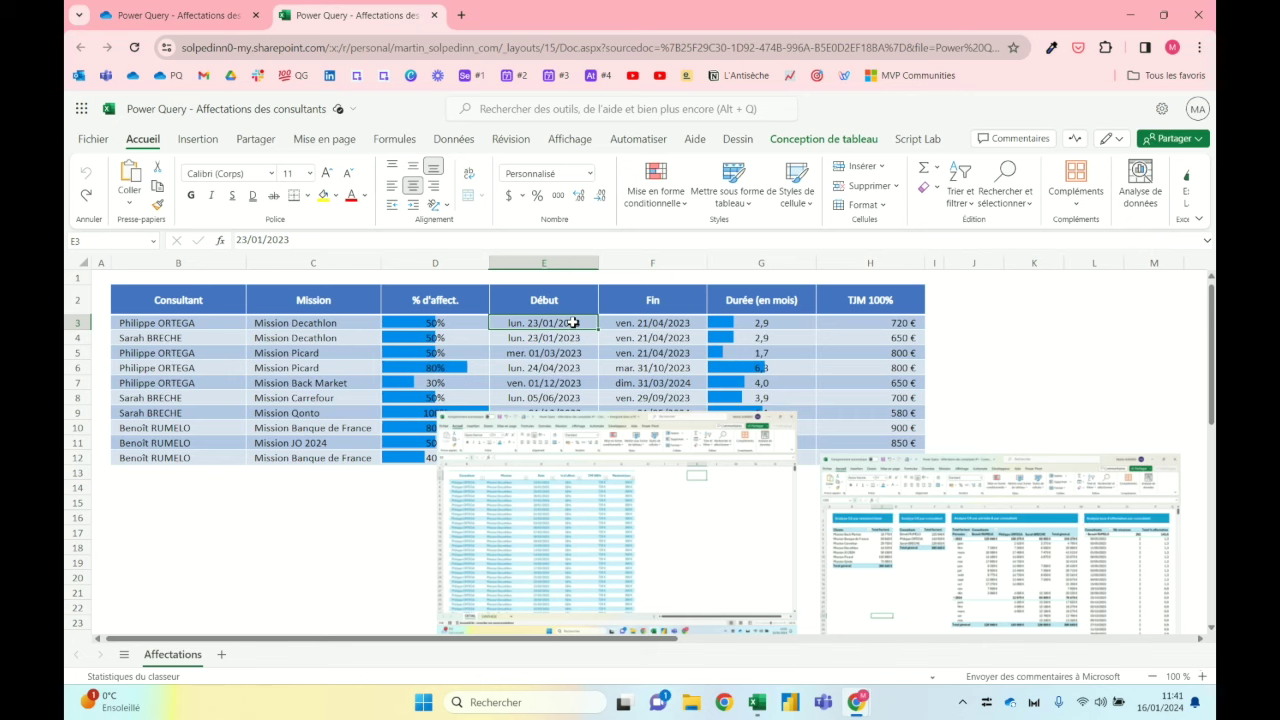
{"action": "key", "text": "Down"}
{"action": "key", "text": "Down"}
{"action": "key", "text": "Down"}
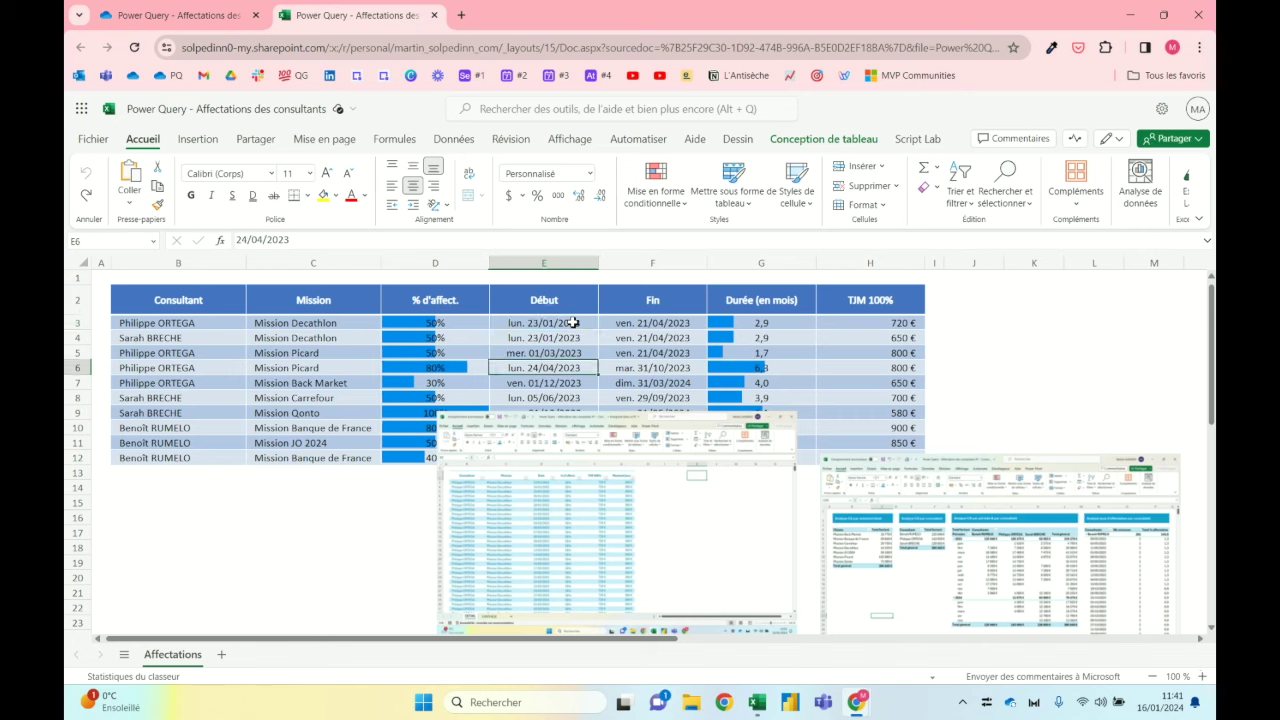